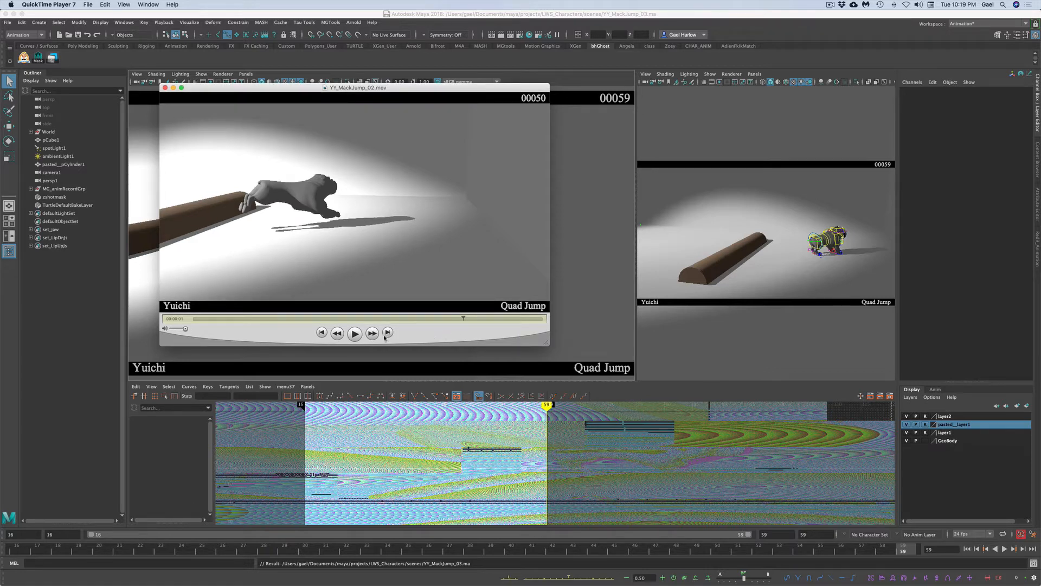
Step: Play and scrub through the YY_MackJump_02.mov playblast to examine the dog's jump over the log, and close the movie
{"action": "left_click", "coordinate": [355, 334]}
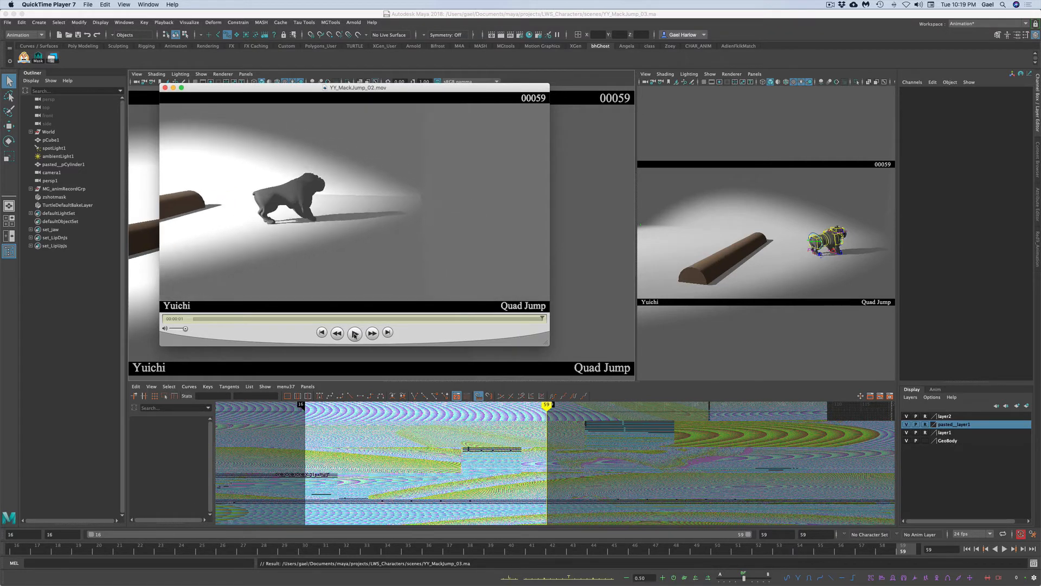
{"action": "left_click", "coordinate": [355, 334]}
{"action": "left_click", "coordinate": [356, 333]}
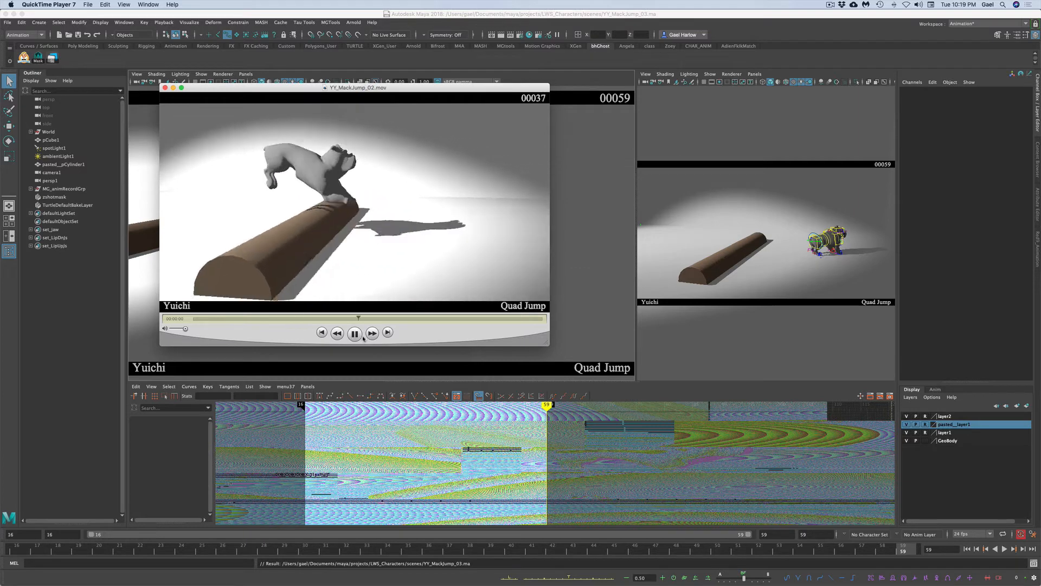
{"action": "left_click", "coordinate": [355, 332]}
{"action": "left_click_drag", "start_coordinate": [357, 320], "coordinate": [424, 318]}
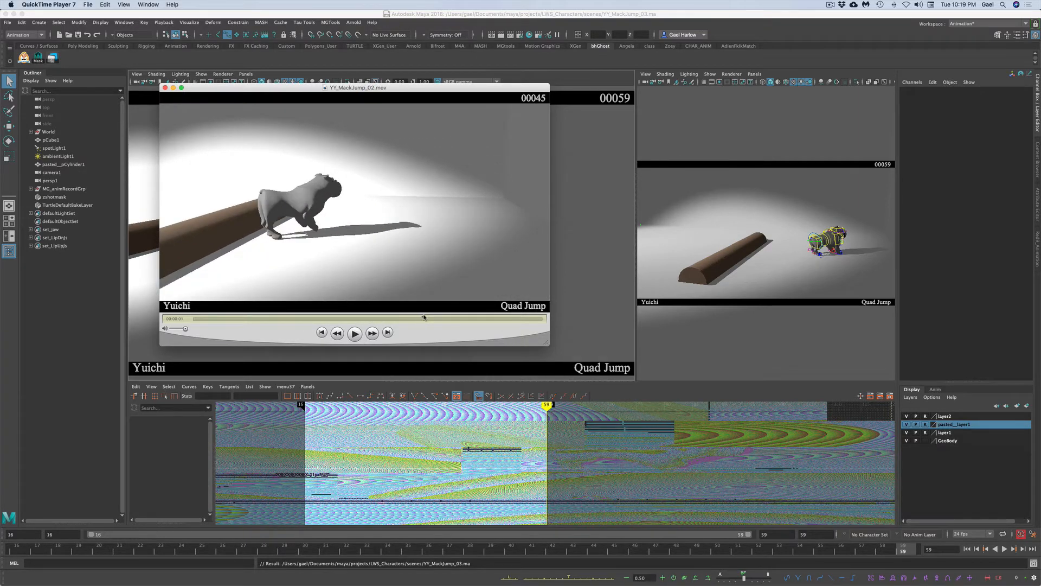
{"action": "key", "text": "alt+Left"}
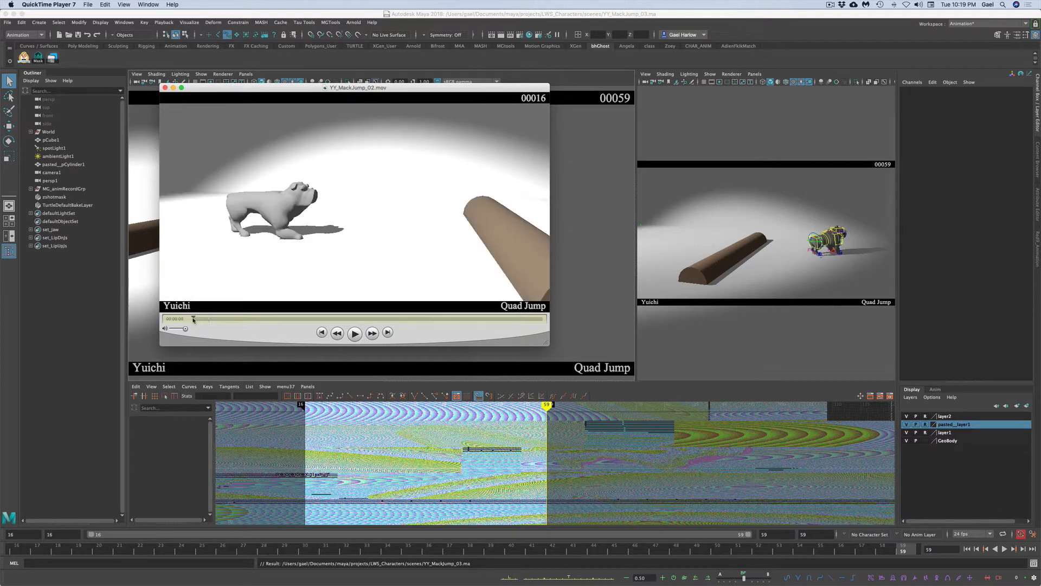
{"action": "left_click_drag", "start_coordinate": [194, 320], "coordinate": [247, 318]}
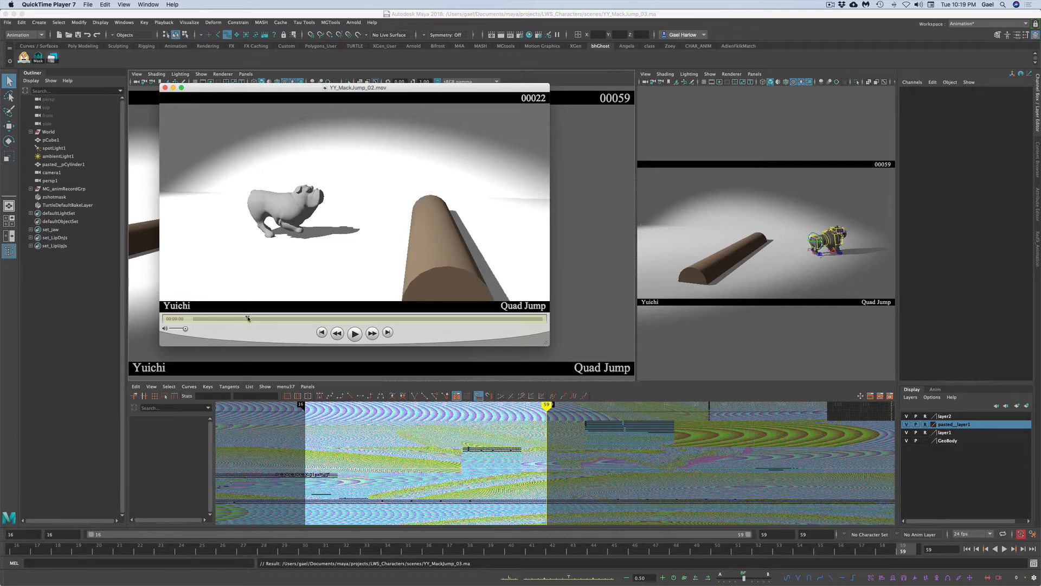
{"action": "left_click_drag", "start_coordinate": [248, 319], "coordinate": [191, 304]}
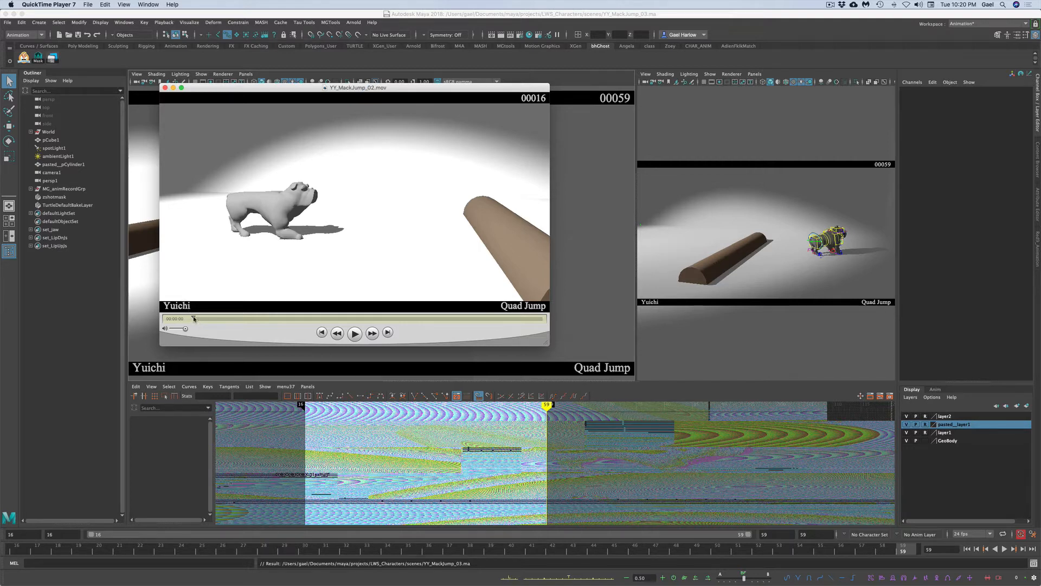
{"action": "left_click_drag", "start_coordinate": [214, 318], "coordinate": [613, 319]}
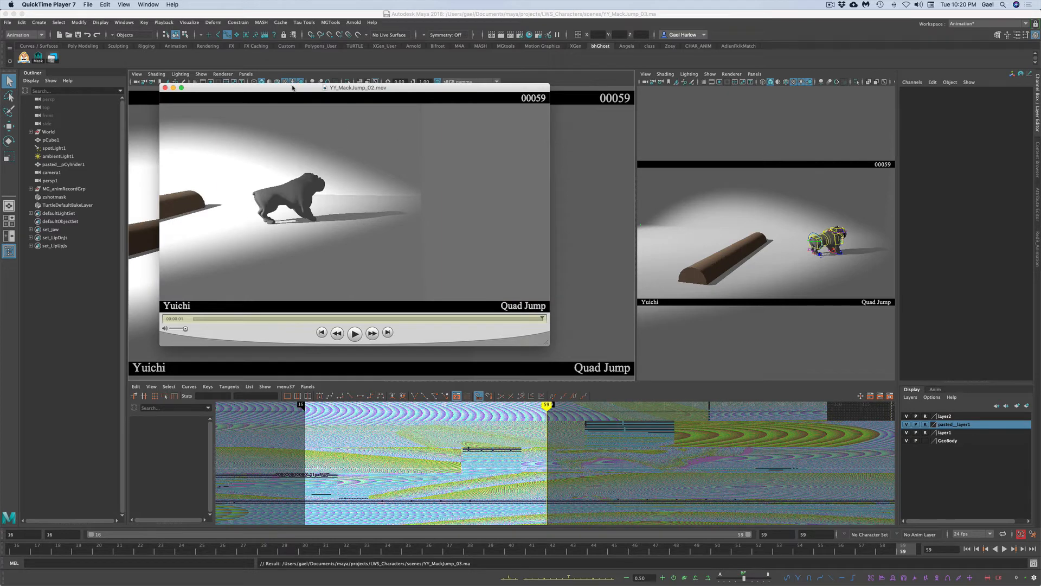
{"action": "left_click_drag", "start_coordinate": [292, 88], "coordinate": [299, 124]}
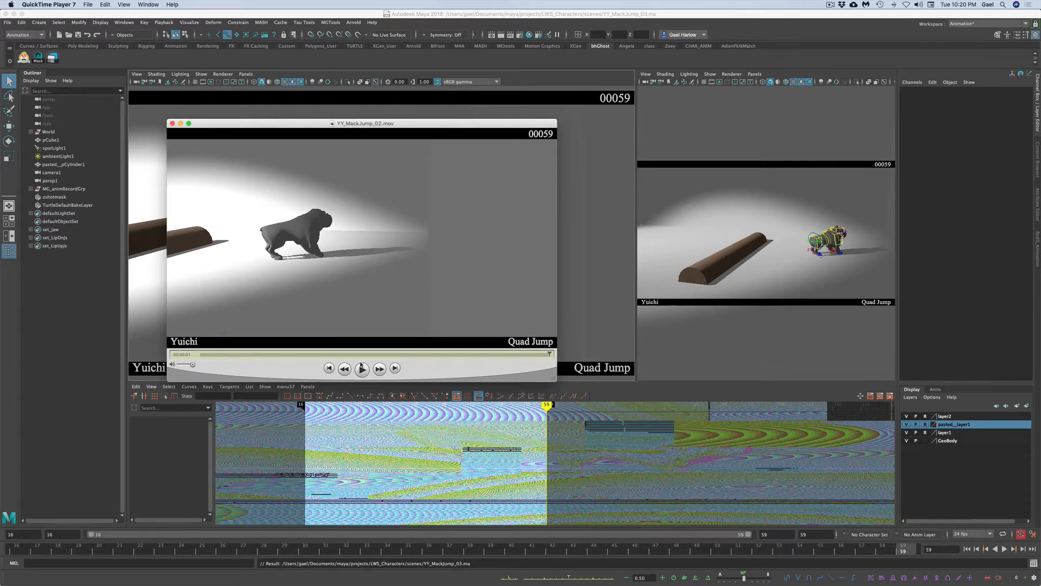
{"action": "left_click", "coordinate": [362, 368]}
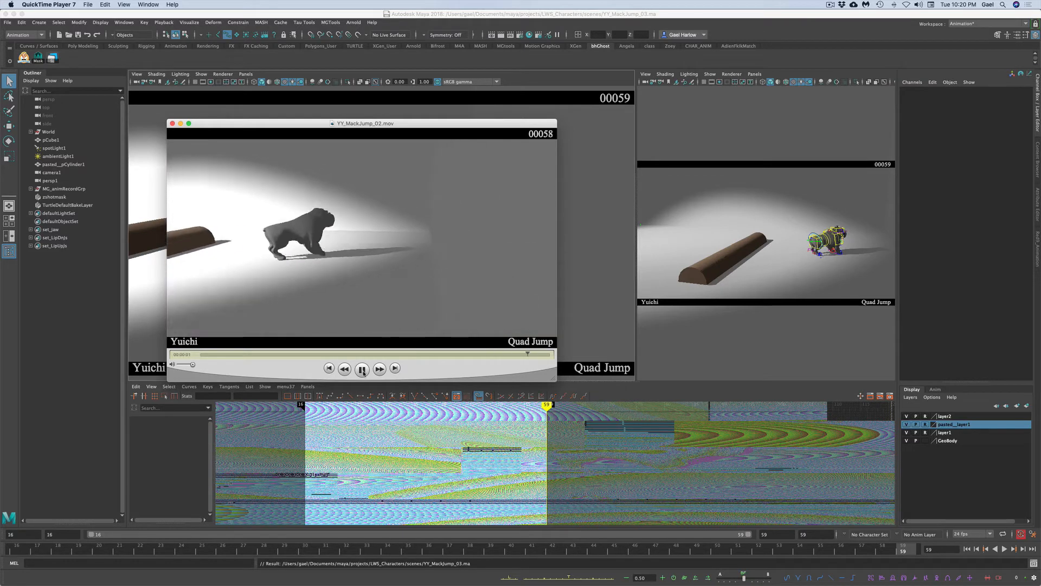
{"action": "left_click", "coordinate": [362, 370]}
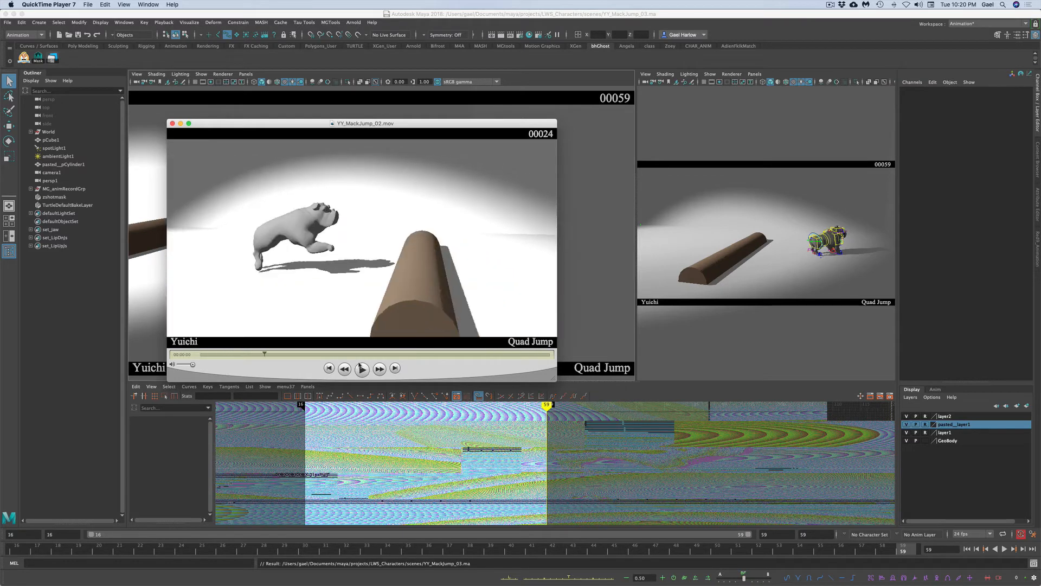
{"action": "left_click", "coordinate": [173, 124]}
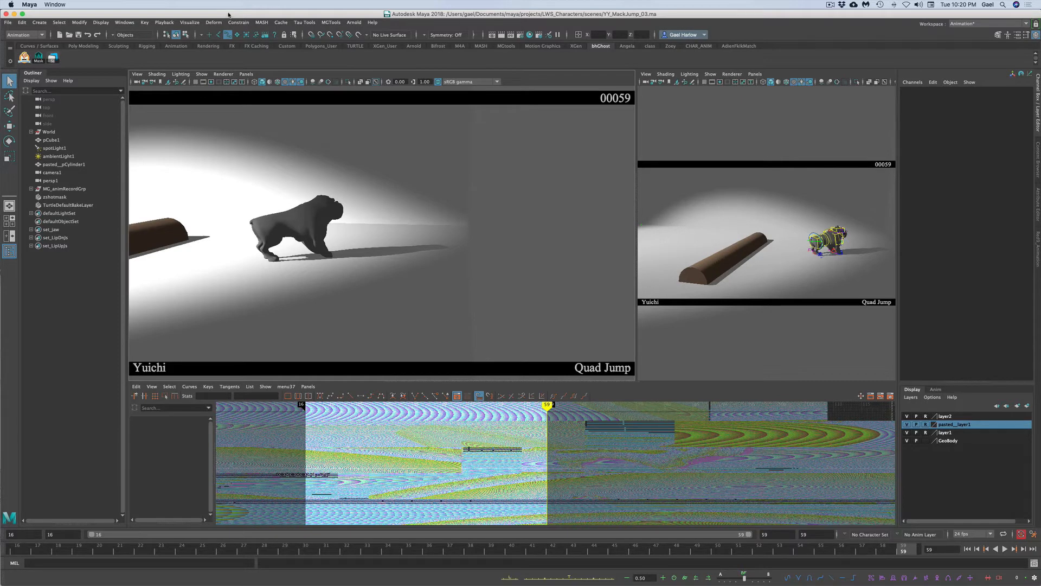
Step: Save the Maya scene as a new version named YY_MackJump_04.ma
{"action": "left_click", "coordinate": [7, 22]}
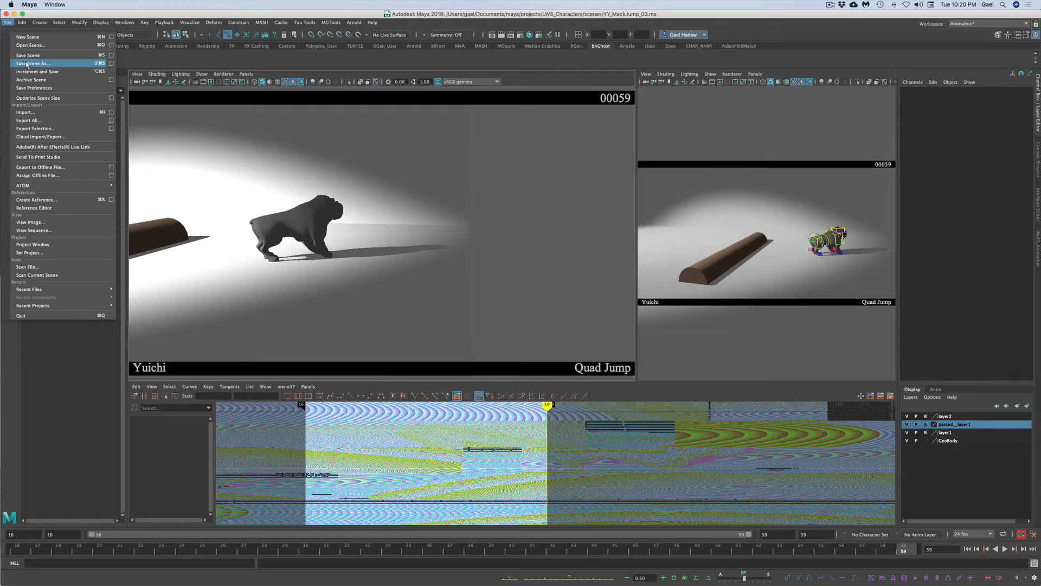
{"action": "left_click", "coordinate": [27, 64]}
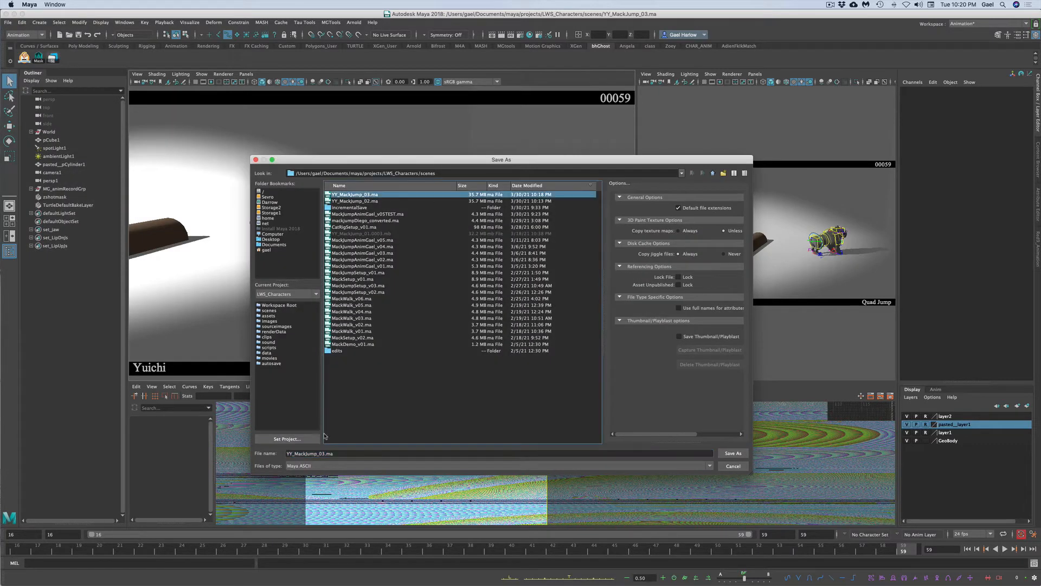
{"action": "left_click", "coordinate": [326, 453]}
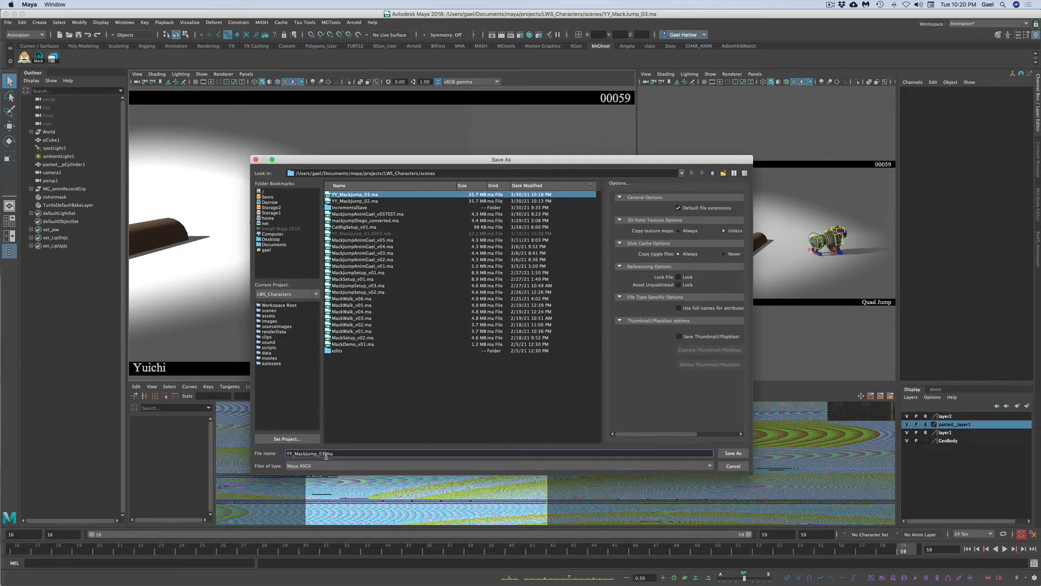
{"action": "key", "text": "Return"}
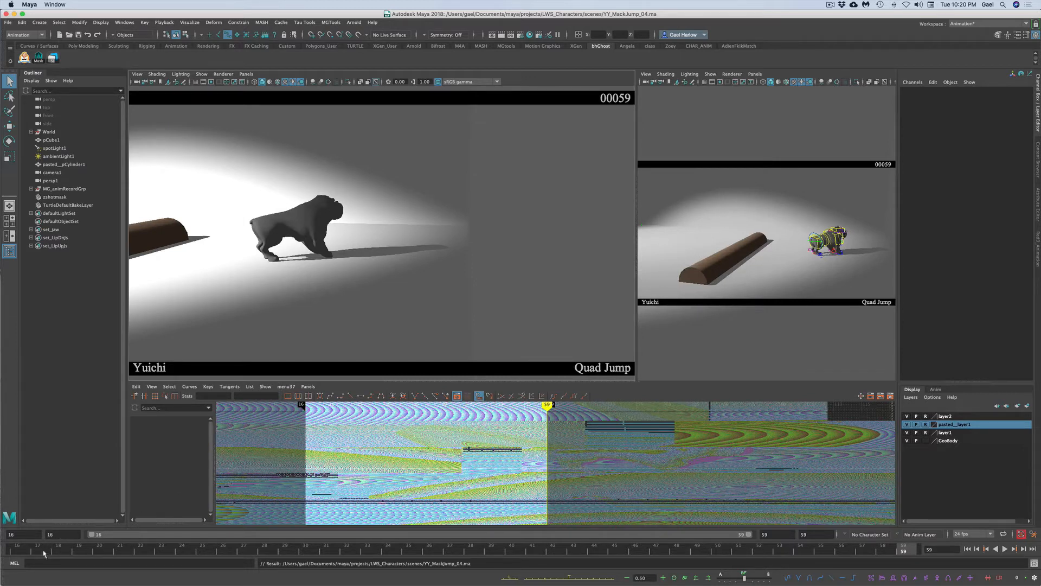
Step: Go to frame 16, select the dog's SPINE control through AnimSchoolPicker, and clear the picker window away from the viewport
{"action": "mouse_move", "coordinate": [25, 550]}
{"action": "left_mouse_down"}
{"action": "mouse_move", "coordinate": [87, 549]}
{"action": "mouse_move", "coordinate": [11, 549]}
{"action": "left_mouse_up"}
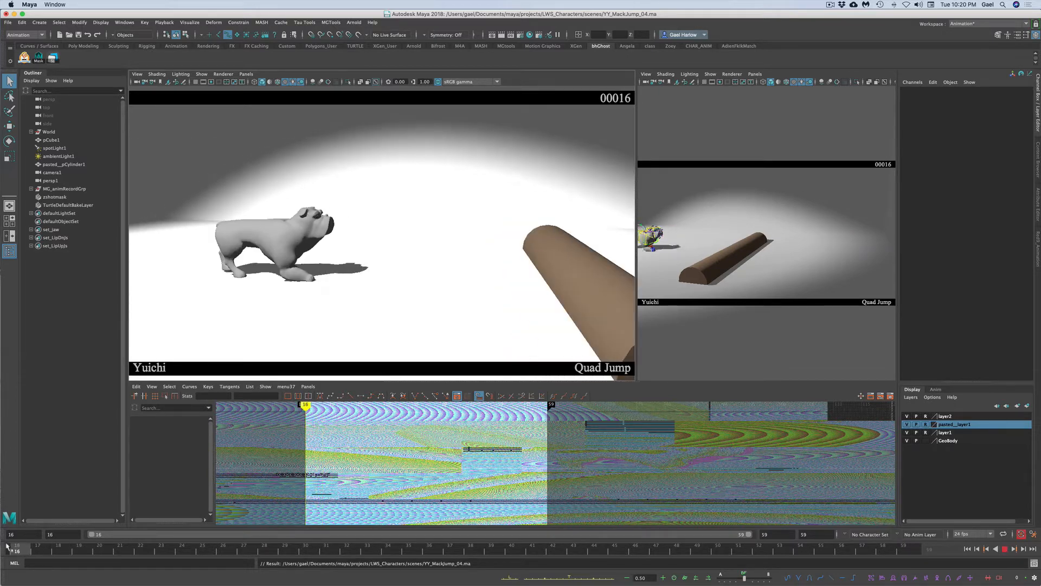
{"action": "left_click", "coordinate": [23, 57]}
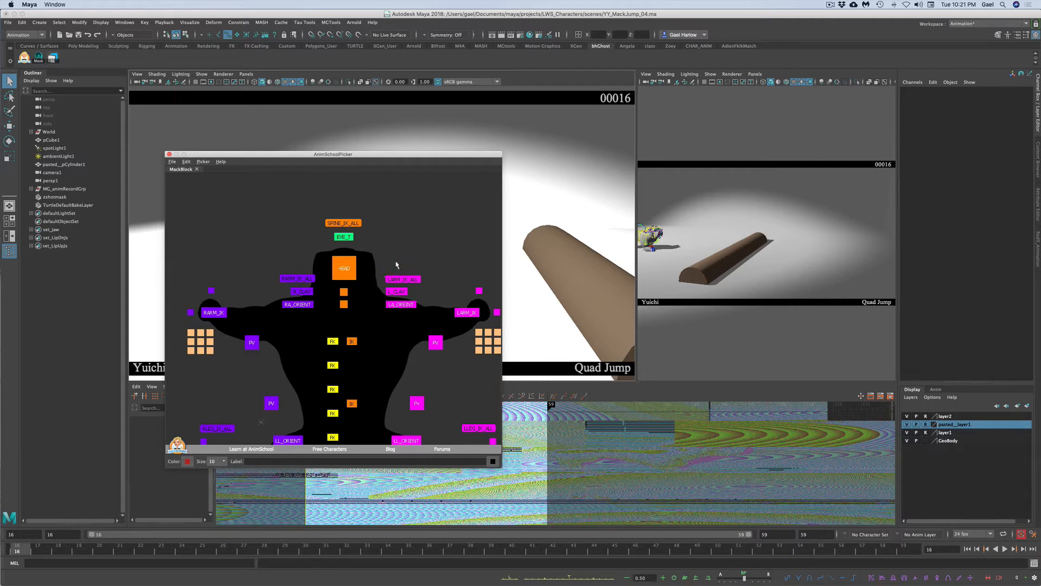
{"action": "middle_click_drag", "start_coordinate": [411, 264], "coordinate": [406, 210], "text": "alt"}
{"action": "right_click_drag", "start_coordinate": [407, 209], "coordinate": [378, 212], "text": "alt"}
{"action": "middle_click_drag", "start_coordinate": [423, 217], "coordinate": [408, 220], "text": "alt"}
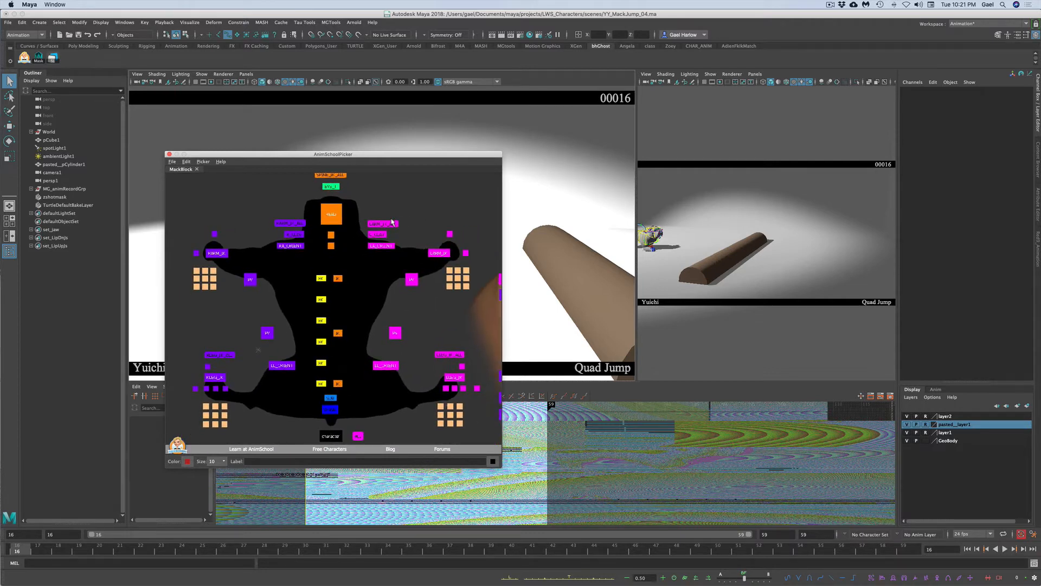
{"action": "right_click_drag", "start_coordinate": [392, 221], "coordinate": [386, 222], "text": "alt"}
{"action": "middle_click_drag", "start_coordinate": [398, 210], "coordinate": [394, 216], "text": "alt"}
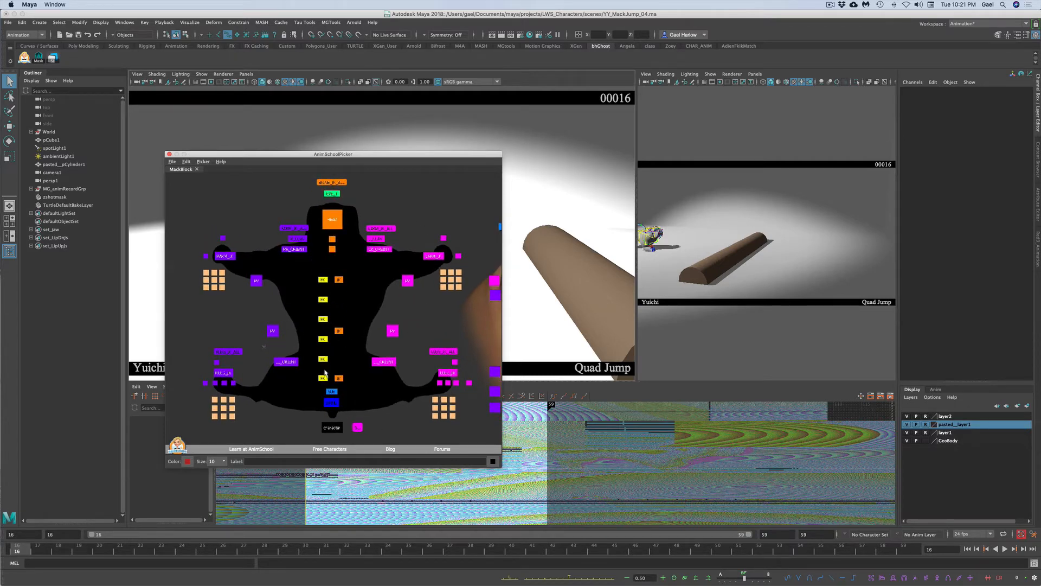
{"action": "left_click", "coordinate": [327, 402]}
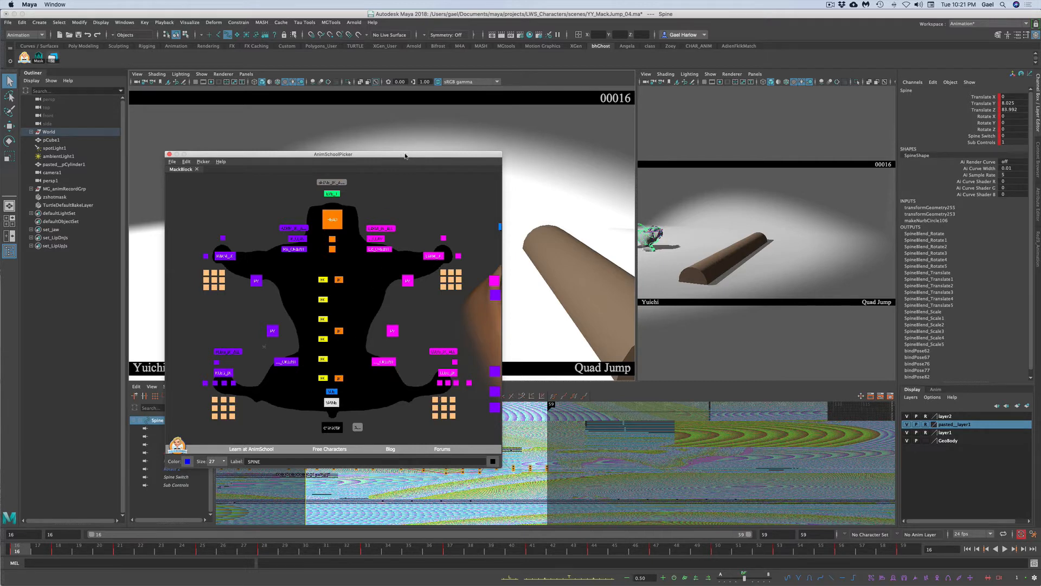
{"action": "left_click_drag", "start_coordinate": [405, 157], "coordinate": [2, 135]}
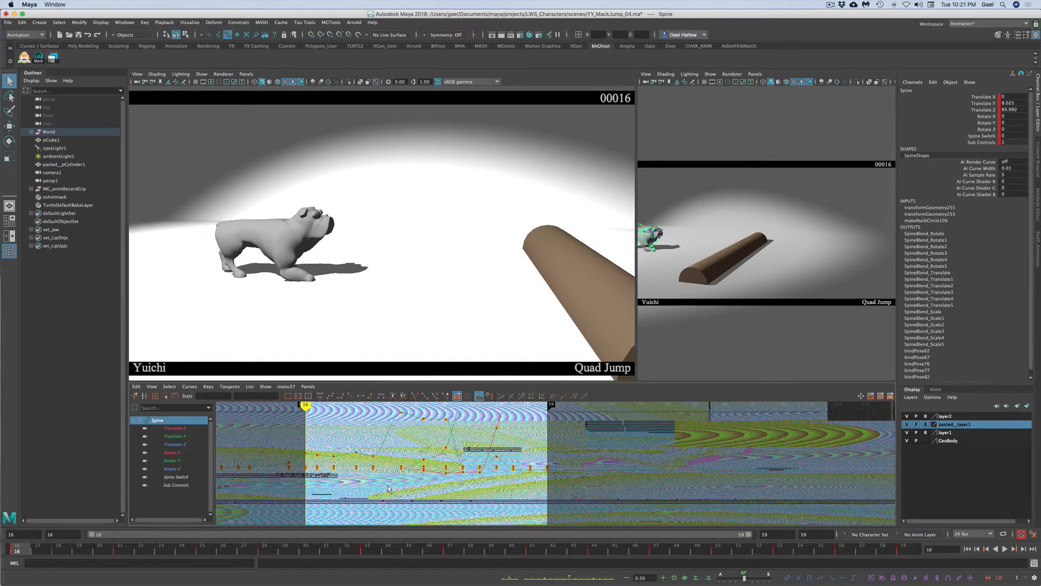
Step: Isolate the Spine control's Translate Y curve in the Graph Editor and frame it across the 16–59 playback range
{"action": "key", "text": "a"}
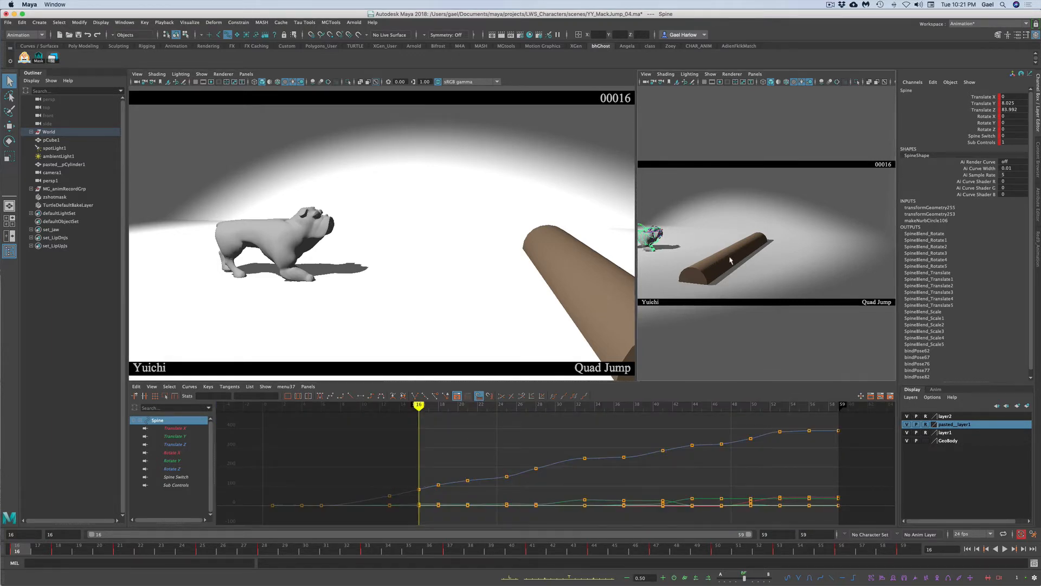
{"action": "left_click_drag", "start_coordinate": [727, 261], "coordinate": [717, 255], "text": "alt"}
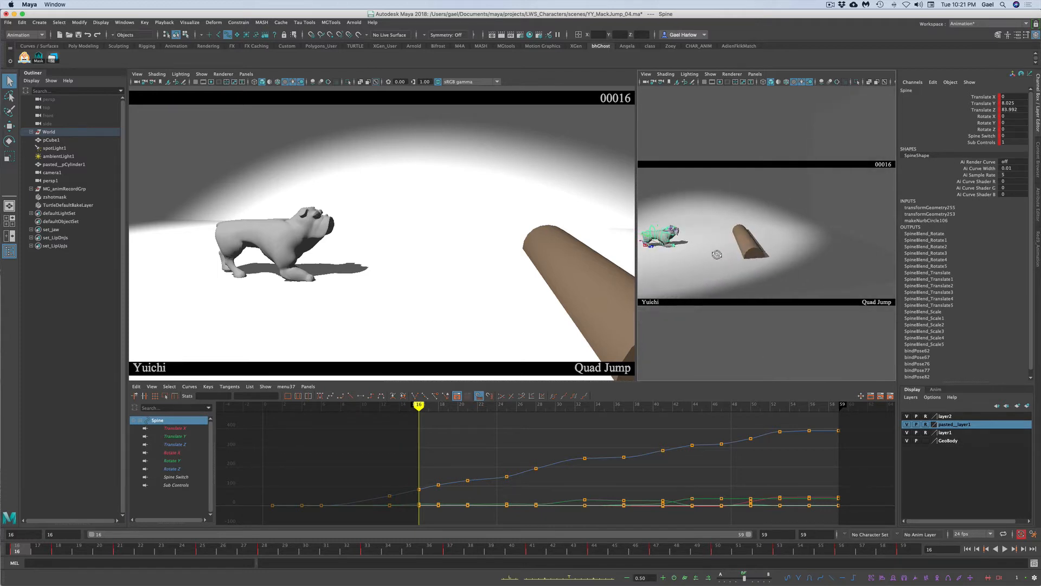
{"action": "left_click", "coordinate": [976, 103]}
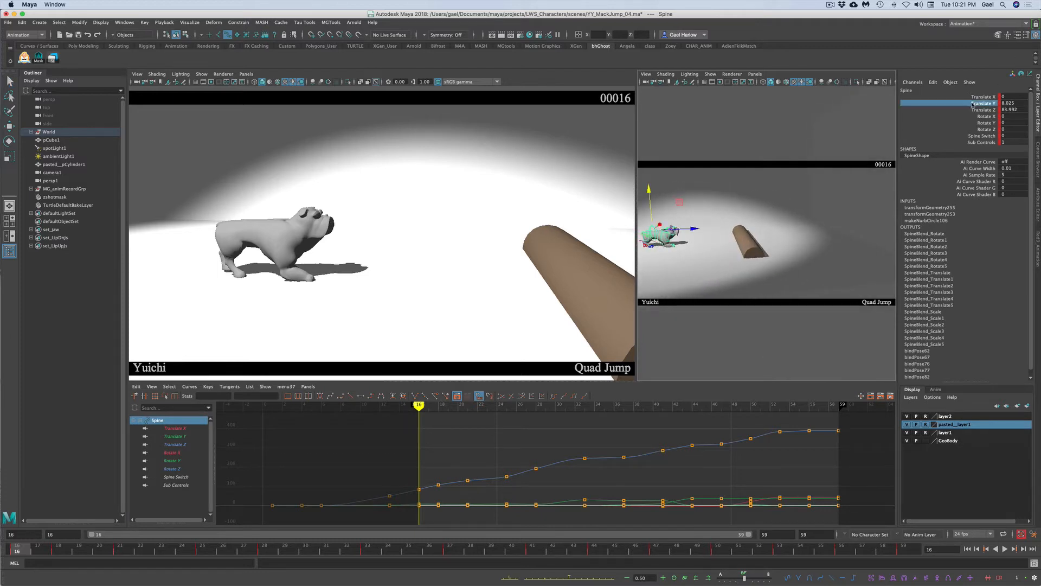
{"action": "key", "text": "f"}
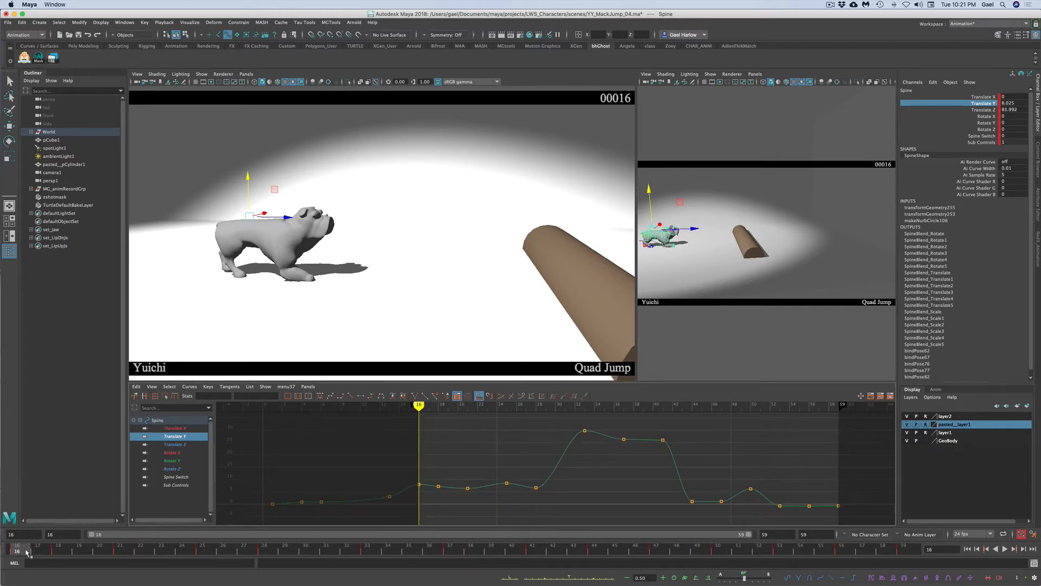
{"action": "left_click_drag", "start_coordinate": [26, 553], "coordinate": [95, 551]}
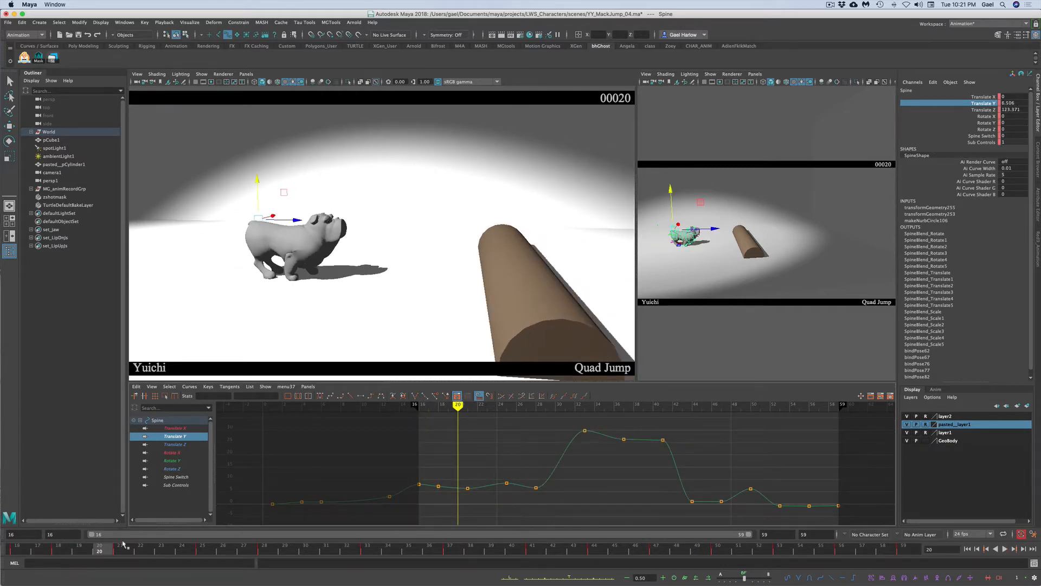
{"action": "key", "text": "f"}
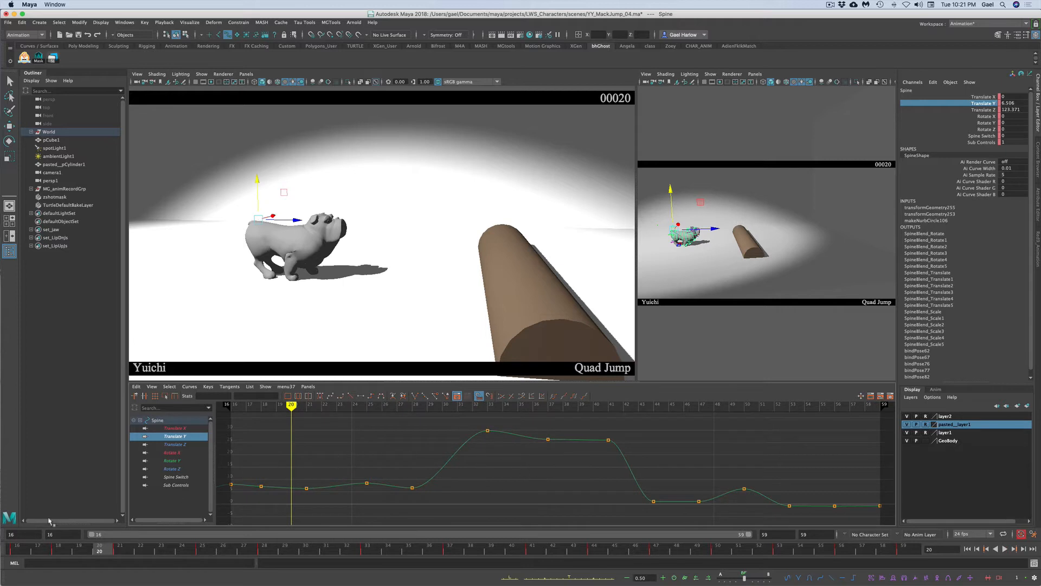
Step: Try lowering the Spine's Translate Y key at frame 25 slightly, and undo the move
{"action": "left_click_drag", "start_coordinate": [19, 552], "coordinate": [204, 542]}
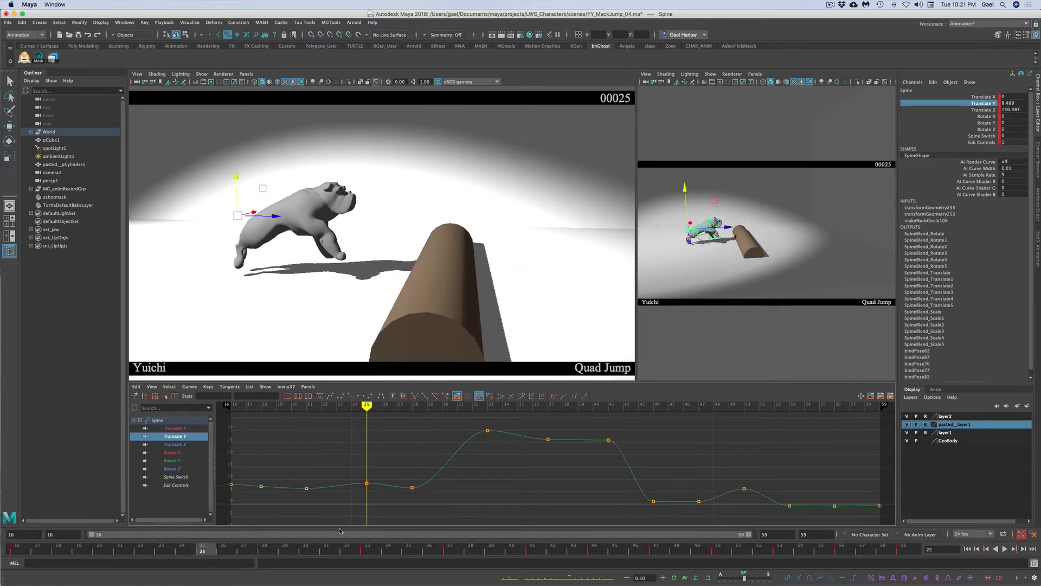
{"action": "left_click_drag", "start_coordinate": [354, 471], "coordinate": [383, 491]}
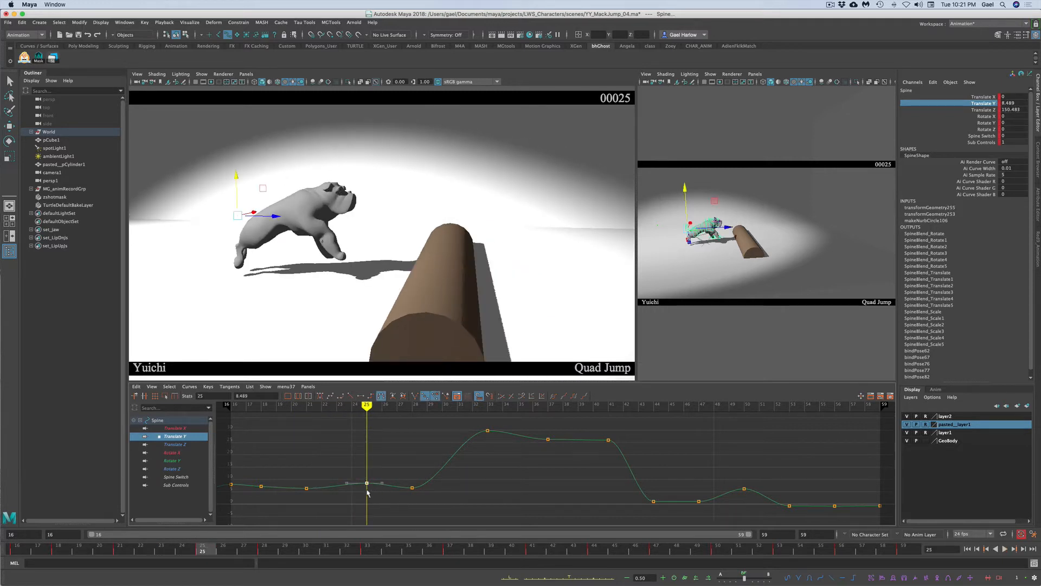
{"action": "middle_click_drag", "start_coordinate": [366, 488], "coordinate": [365, 490]}
{"action": "key", "text": "super+z"}
Step: Delete the Spine's Translate Y key at frame 37 and give the frame 41 key auto tangents
{"action": "left_click_drag", "start_coordinate": [178, 551], "coordinate": [439, 507]}
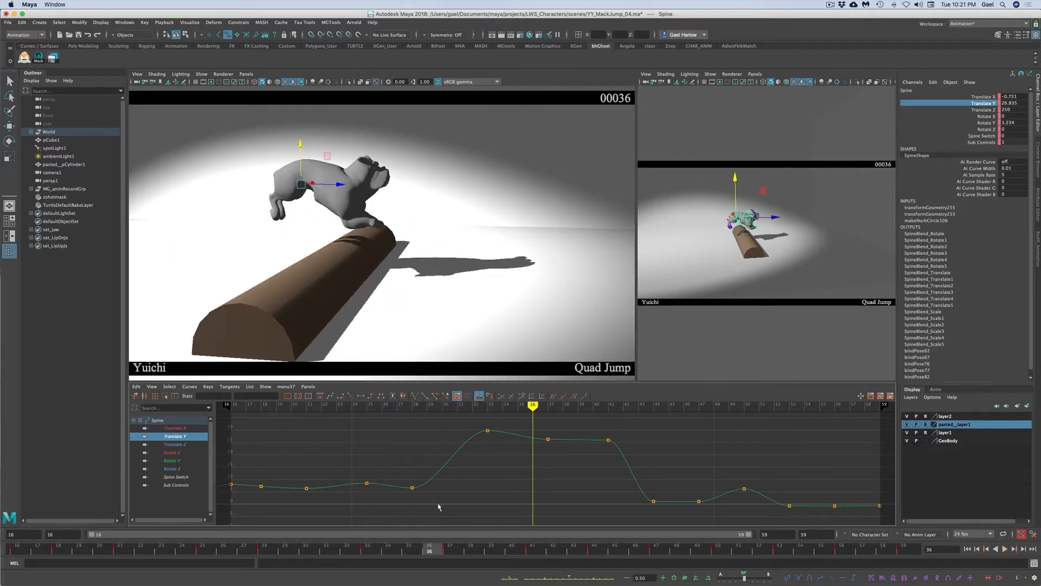
{"action": "left_click", "coordinate": [453, 548]}
{"action": "left_click_drag", "start_coordinate": [541, 431], "coordinate": [562, 461]}
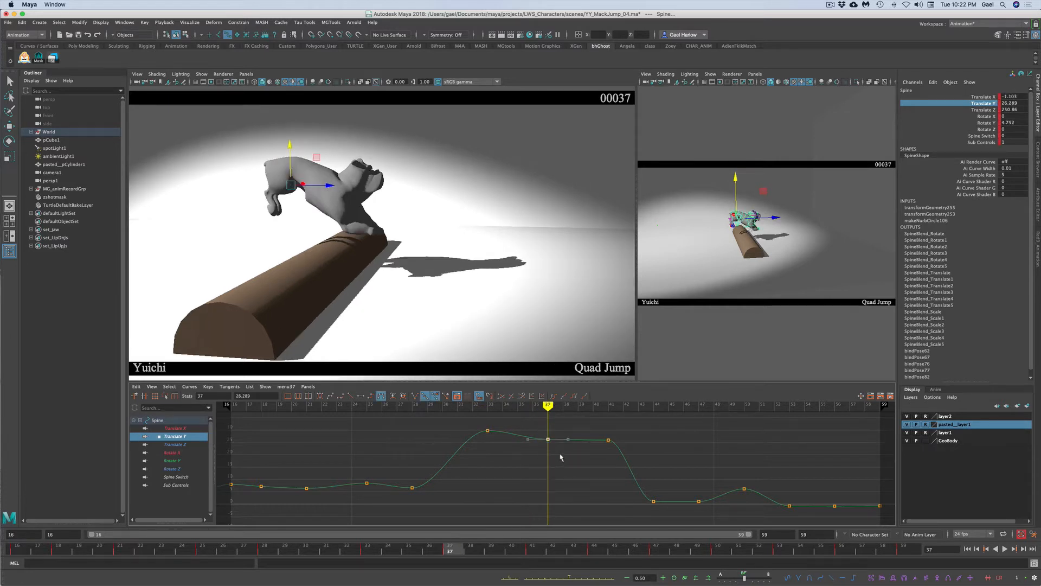
{"action": "key", "text": "Delete"}
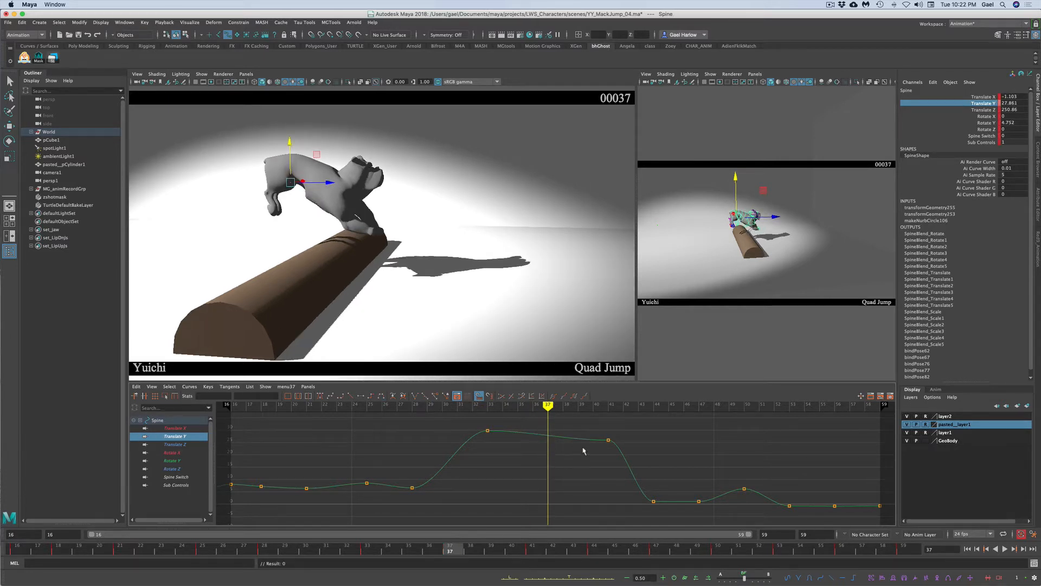
{"action": "left_click_drag", "start_coordinate": [607, 431], "coordinate": [614, 448]}
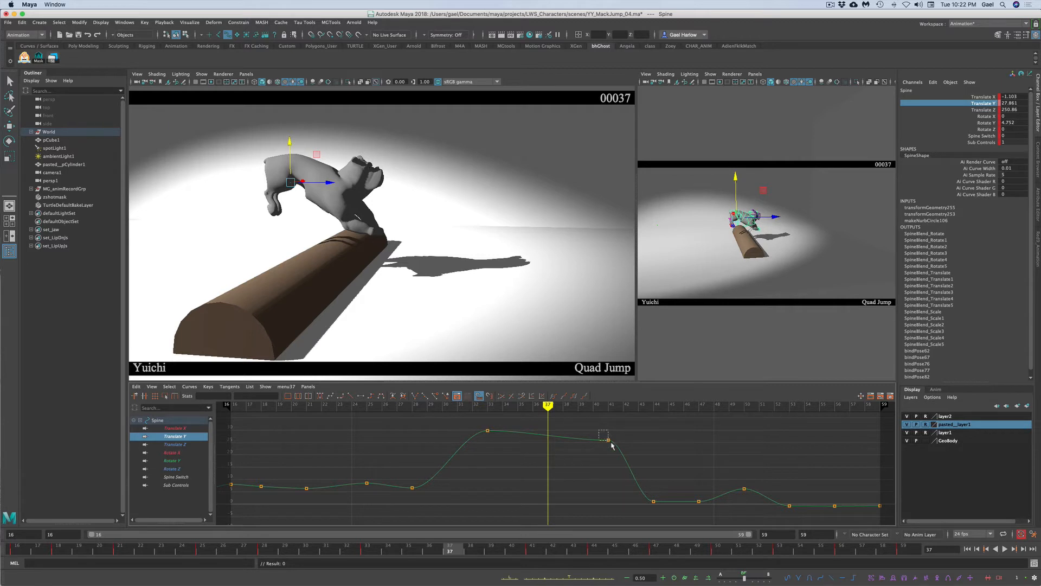
{"action": "left_click", "coordinate": [319, 396]}
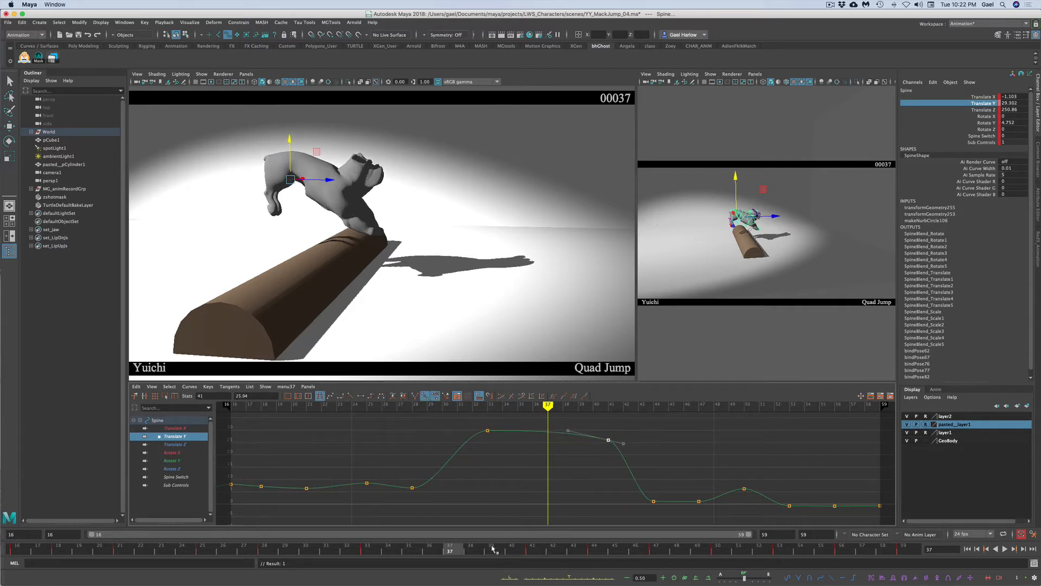
Step: Give the Spine's Translate Y keys at frames 44 and 47 spline tangents so the curve dips between them
{"action": "left_click_drag", "start_coordinate": [433, 549], "coordinate": [595, 542]}
{"action": "left_click_drag", "start_coordinate": [622, 489], "coordinate": [710, 511]}
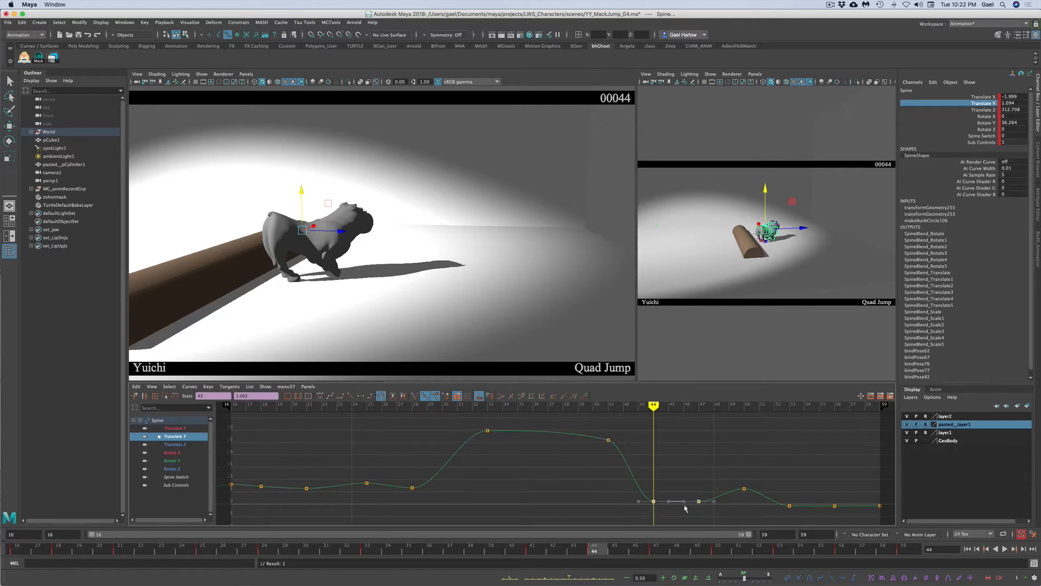
{"action": "left_click", "coordinate": [321, 395]}
{"action": "left_click", "coordinate": [330, 395]}
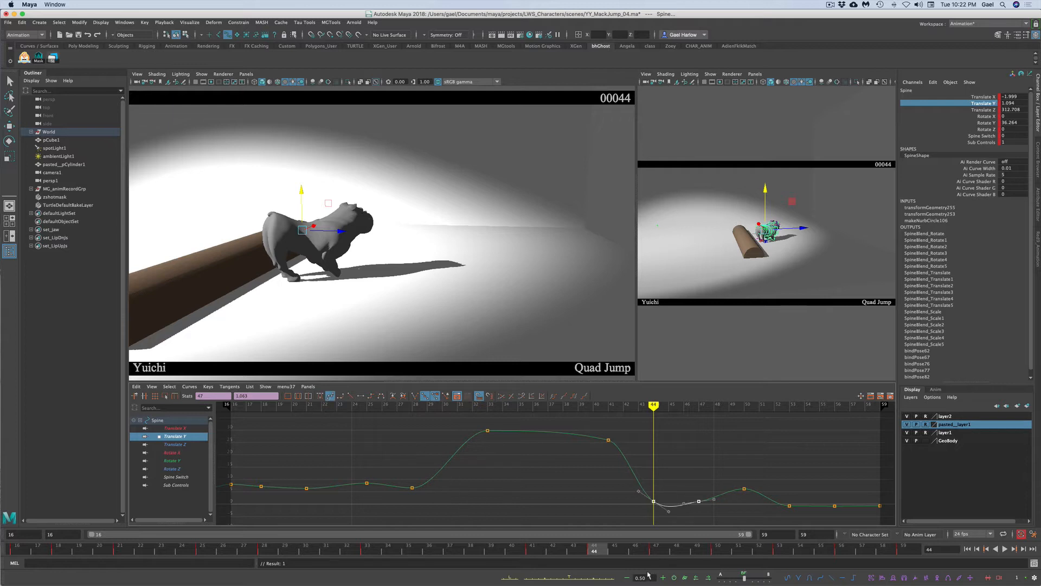
Step: Go to frame 50 and raise the Spine's Translate Y key there slightly to heighten the small hop
{"action": "left_click_drag", "start_coordinate": [600, 552], "coordinate": [630, 549]}
{"action": "left_click_drag", "start_coordinate": [660, 546], "coordinate": [721, 535]}
{"action": "left_click", "coordinate": [728, 480]}
{"action": "left_click_drag", "start_coordinate": [728, 480], "coordinate": [750, 496]}
{"action": "middle_click_drag", "start_coordinate": [748, 489], "coordinate": [749, 485]}
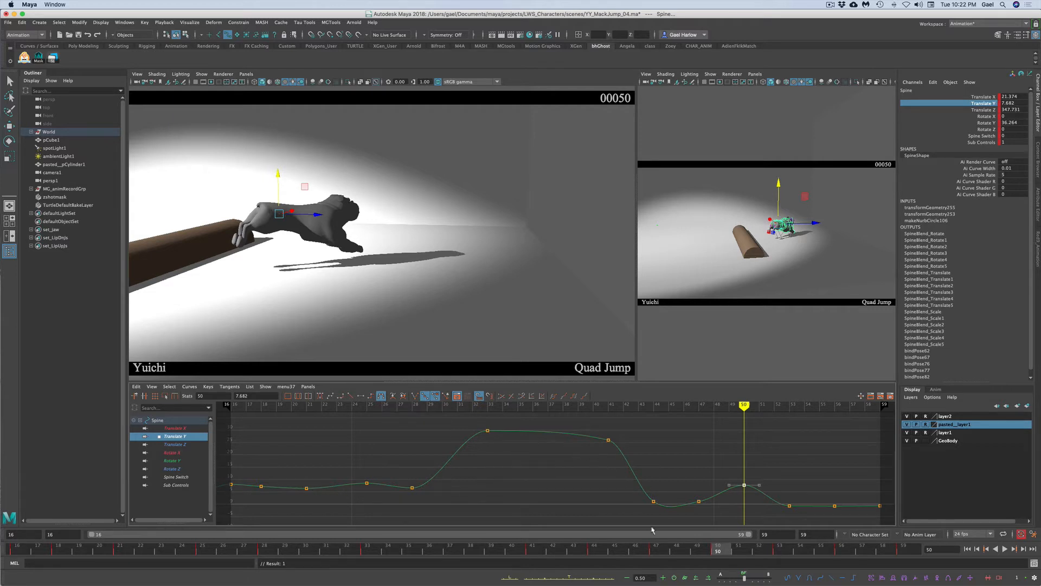
{"action": "mouse_move", "coordinate": [713, 549]}
{"action": "left_mouse_down"}
{"action": "mouse_move", "coordinate": [620, 555]}
{"action": "mouse_move", "coordinate": [724, 541]}
{"action": "left_mouse_up"}
{"action": "key", "text": "w"}
{"action": "middle_click_drag", "start_coordinate": [744, 488], "coordinate": [744, 482]}
Step: Go to frame 53 and lower the Spine's Translate Y key there to about -3.8
{"action": "left_click_drag", "start_coordinate": [722, 549], "coordinate": [786, 544]}
{"action": "left_click_drag", "start_coordinate": [778, 492], "coordinate": [799, 509]}
{"action": "middle_click_drag", "start_coordinate": [788, 494], "coordinate": [790, 498]}
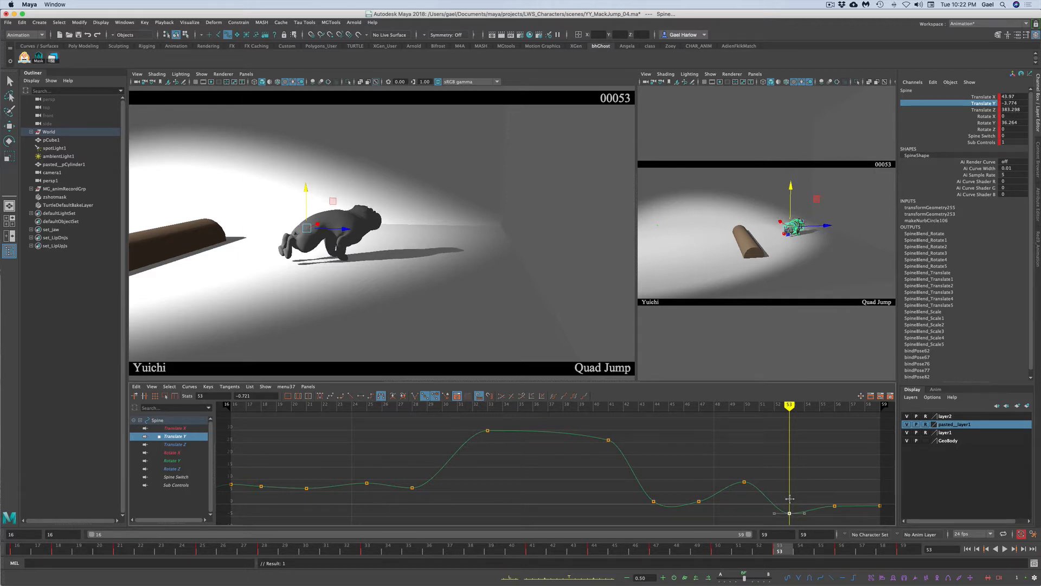
{"action": "left_click_drag", "start_coordinate": [687, 492], "coordinate": [708, 512]}
{"action": "left_click", "coordinate": [685, 493]}
Step: Go to frame 56 and raise the Spine's Translate Y key there to about 0.97
{"action": "left_click", "coordinate": [842, 548]}
{"action": "left_click_drag", "start_coordinate": [829, 499], "coordinate": [839, 513]}
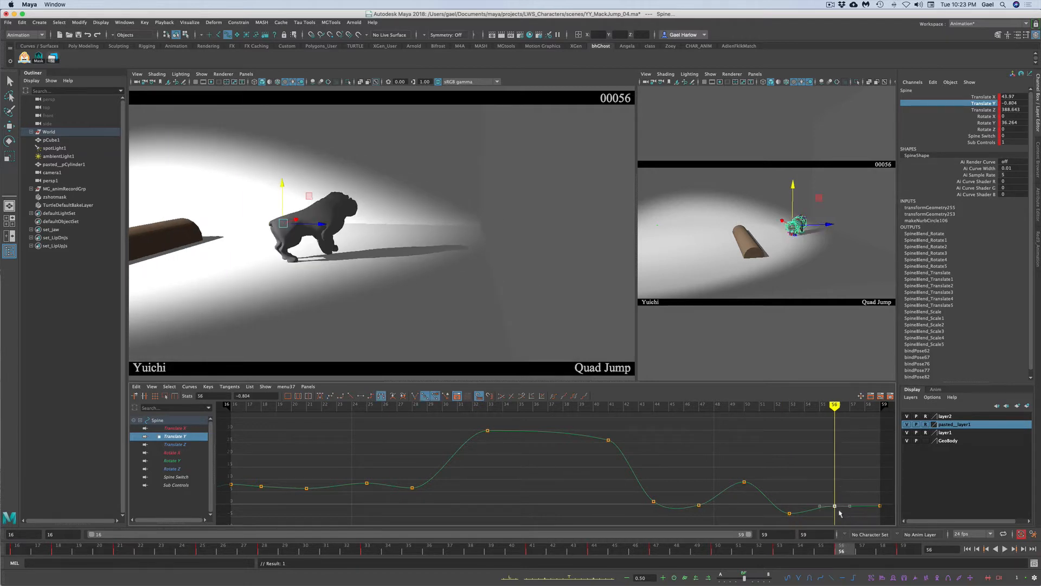
{"action": "middle_click_drag", "start_coordinate": [838, 507], "coordinate": [837, 501]}
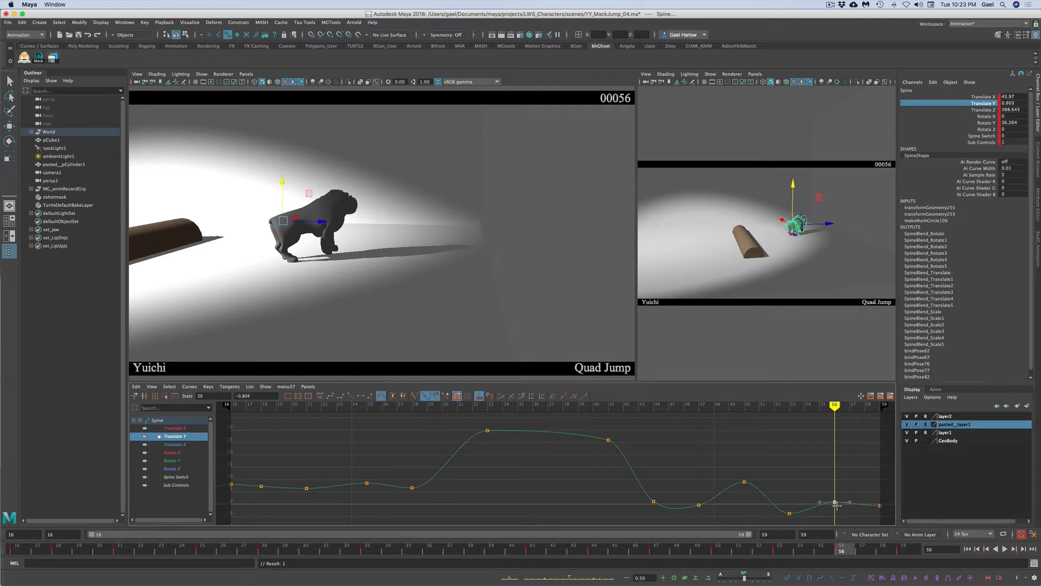
Step: Angle the incoming tangent of the Spine's Translate Y key at frame 33 downward so the curve arcs over the jump
{"action": "left_click_drag", "start_coordinate": [849, 544], "coordinate": [286, 538]}
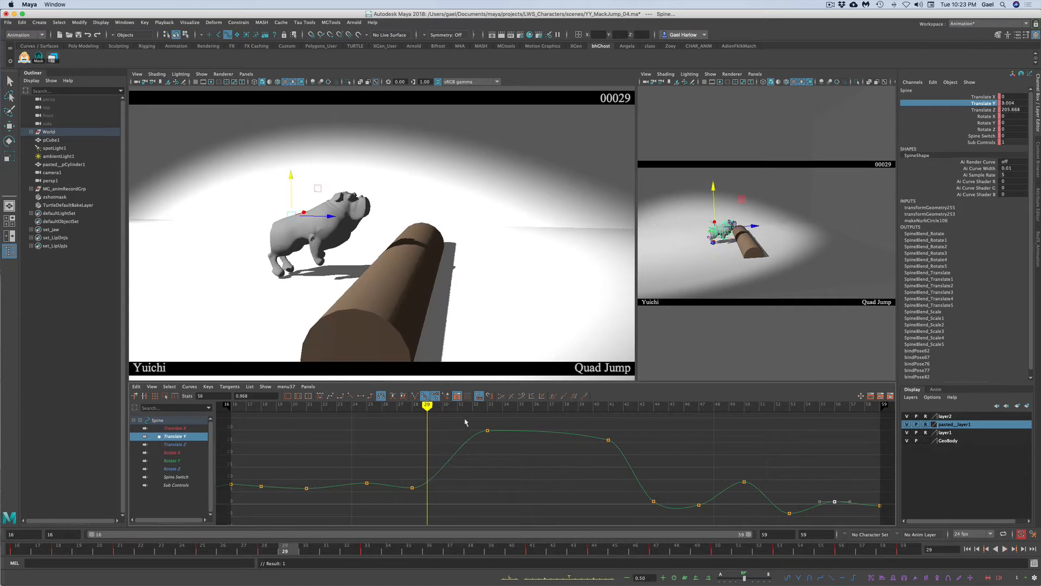
{"action": "left_click", "coordinate": [488, 430]}
{"action": "left_click_drag", "start_coordinate": [454, 421], "coordinate": [468, 439]}
{"action": "middle_click_drag", "start_coordinate": [458, 442], "coordinate": [459, 449]}
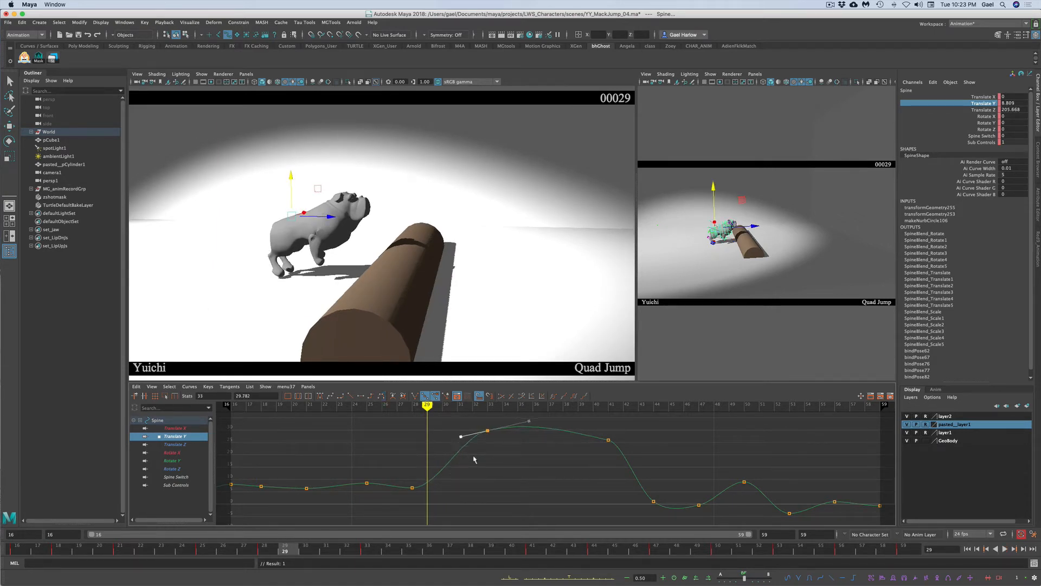
{"action": "left_click", "coordinate": [540, 466]}
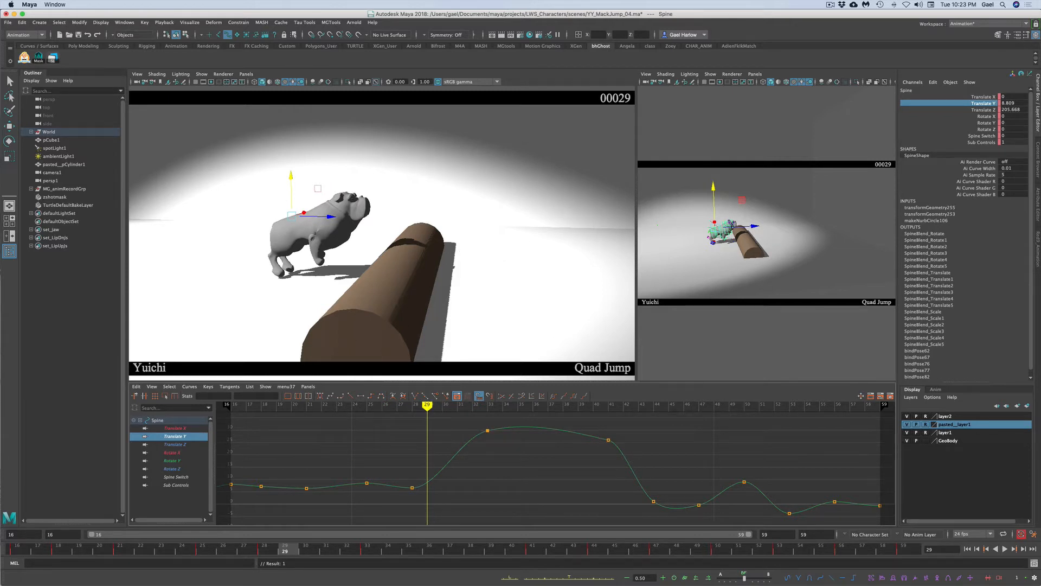
Step: Select the HipsIK control through AnimSchoolPicker, move the picker window away from the viewport, and activate the Move tool
{"action": "left_click_drag", "start_coordinate": [0, 187], "coordinate": [503, 172]}
{"action": "key", "text": "q"}
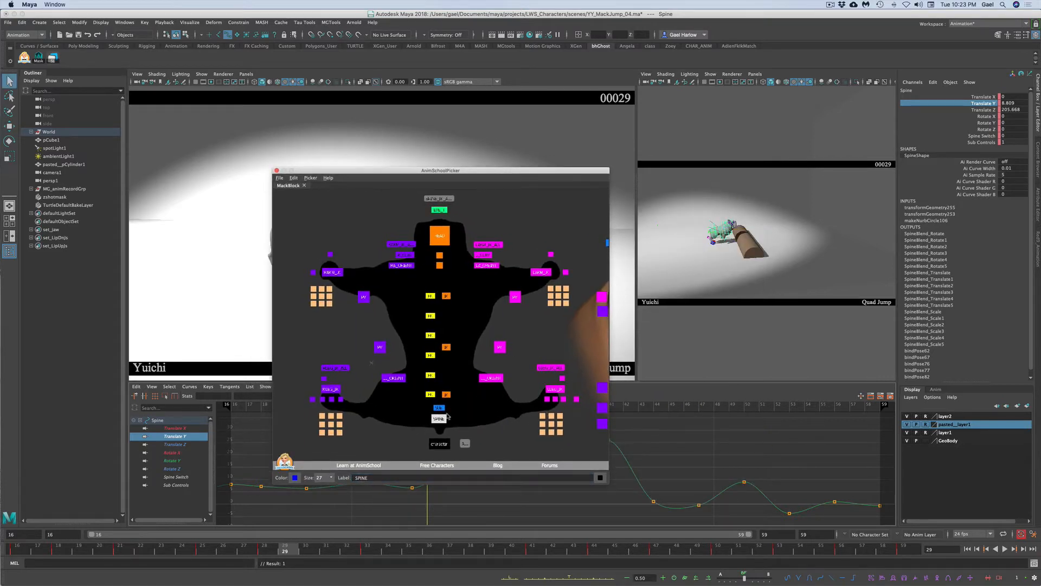
{"action": "left_click", "coordinate": [446, 395]}
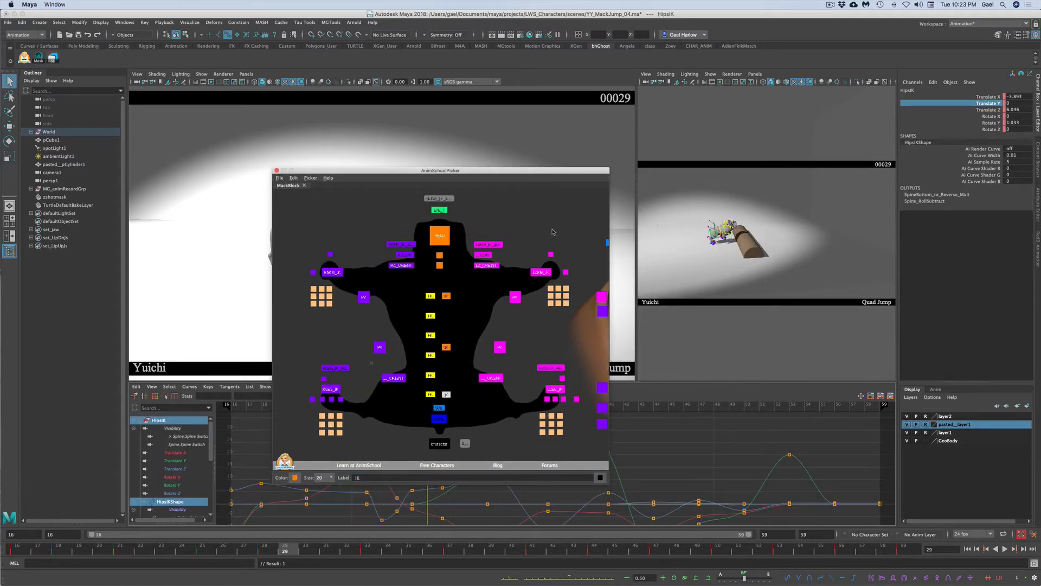
{"action": "left_click_drag", "start_coordinate": [564, 171], "coordinate": [24, 127]}
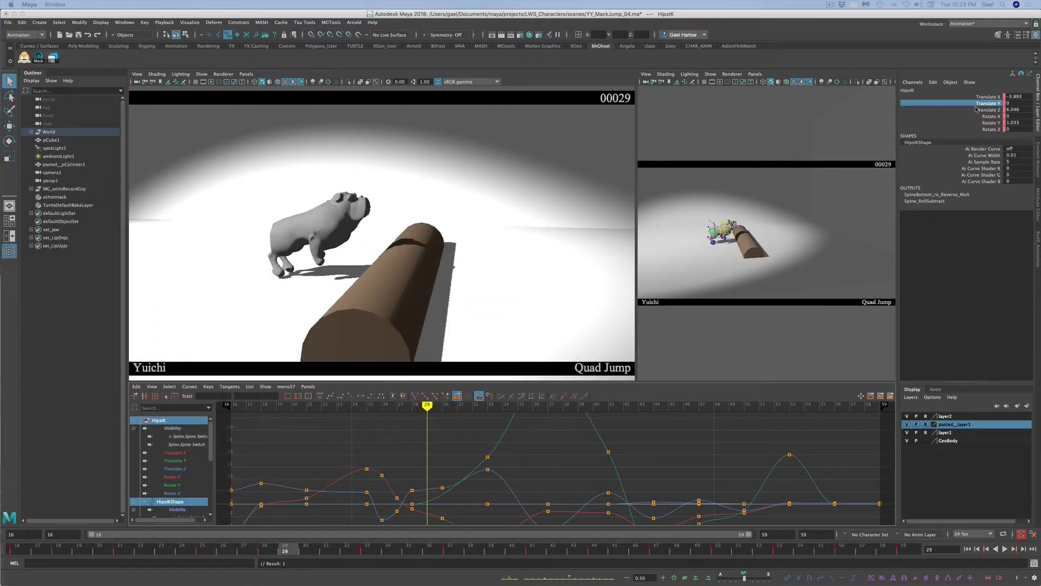
{"action": "key", "text": "w"}
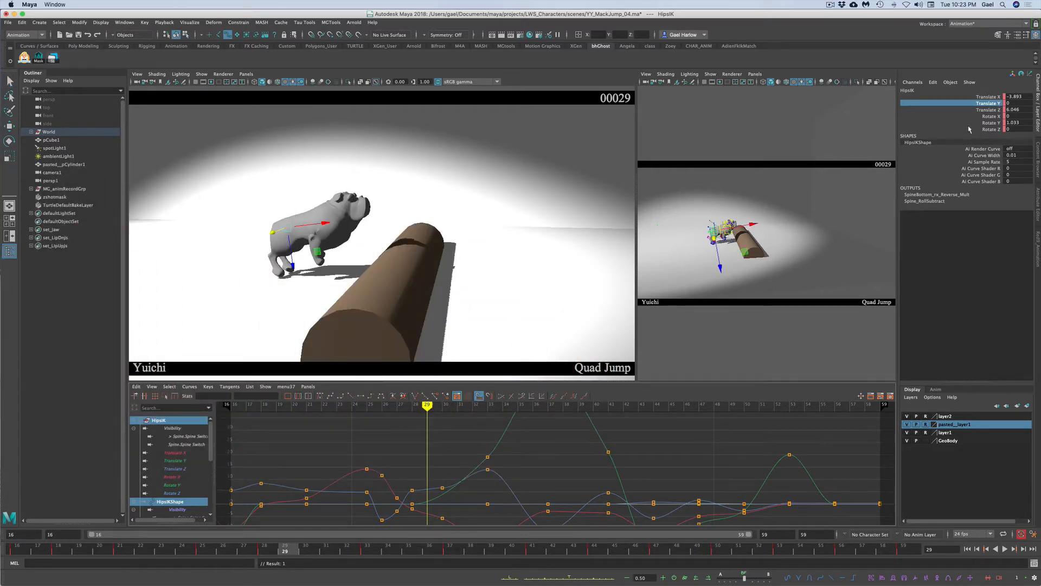
Step: Check the HipsIK control's Translate Y curve, and isolate and frame its Translate Z curve in the Graph Editor
{"action": "left_click", "coordinate": [958, 103]}
{"action": "right_click", "coordinate": [957, 104]}
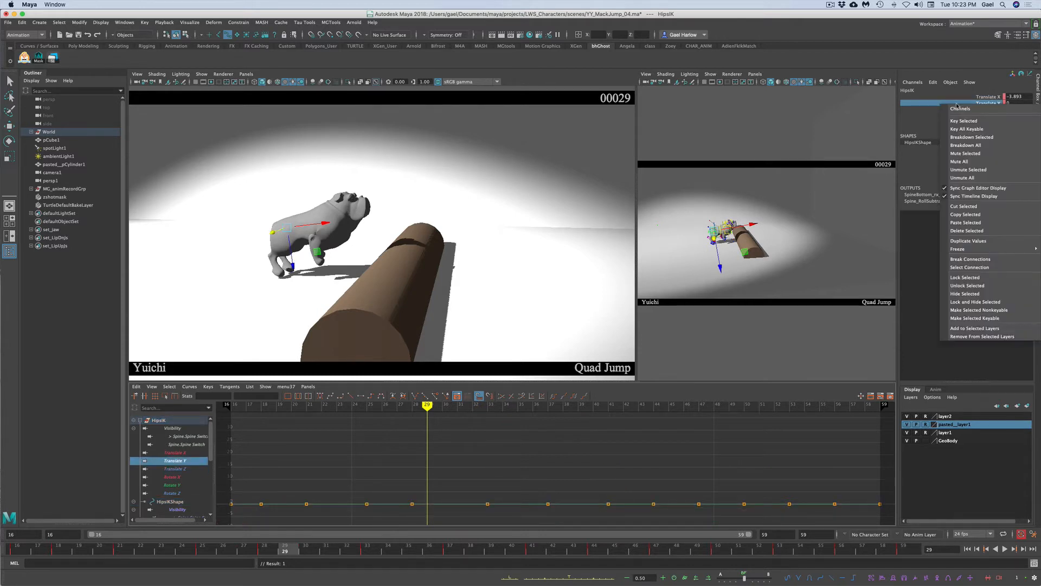
{"action": "left_click", "coordinate": [920, 107]}
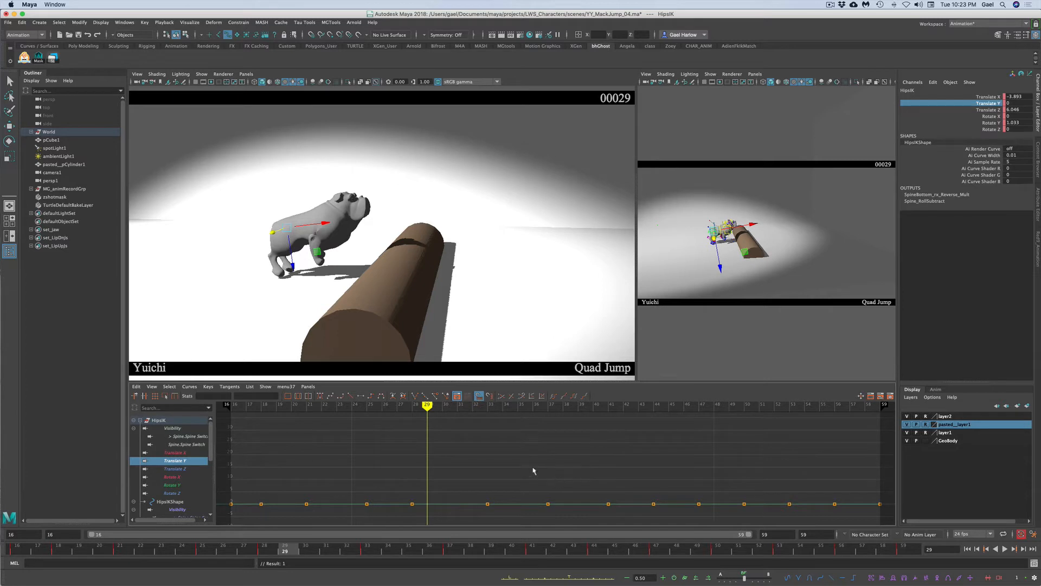
{"action": "key", "text": "a"}
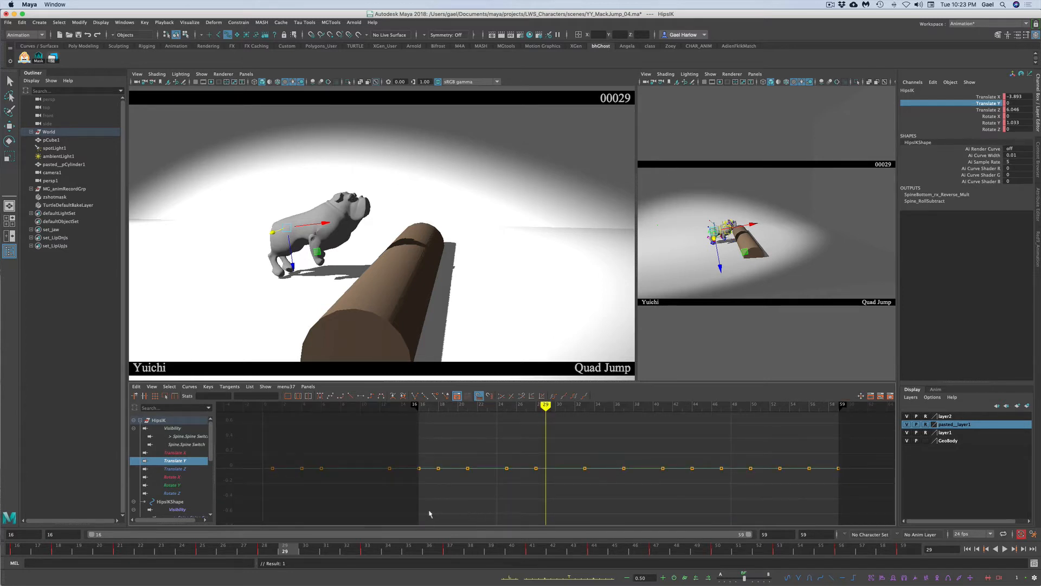
{"action": "left_click", "coordinate": [974, 109]}
{"action": "key", "text": "a"}
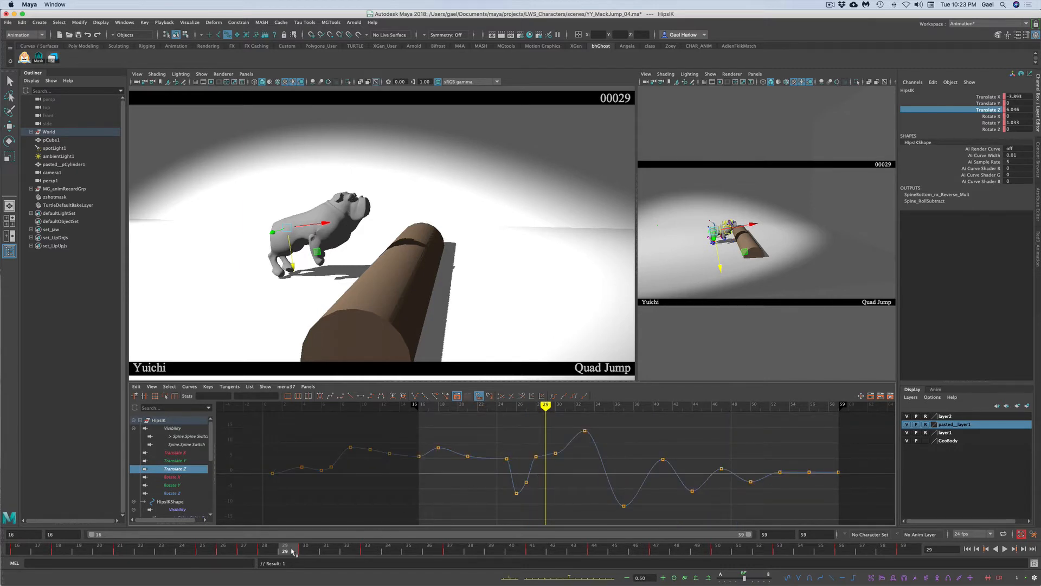
Step: Raise the HipsIK Translate Z key at frame 18 to about 10.5 and lower the frame 21 key to about 5.2
{"action": "left_click_drag", "start_coordinate": [292, 551], "coordinate": [27, 579]}
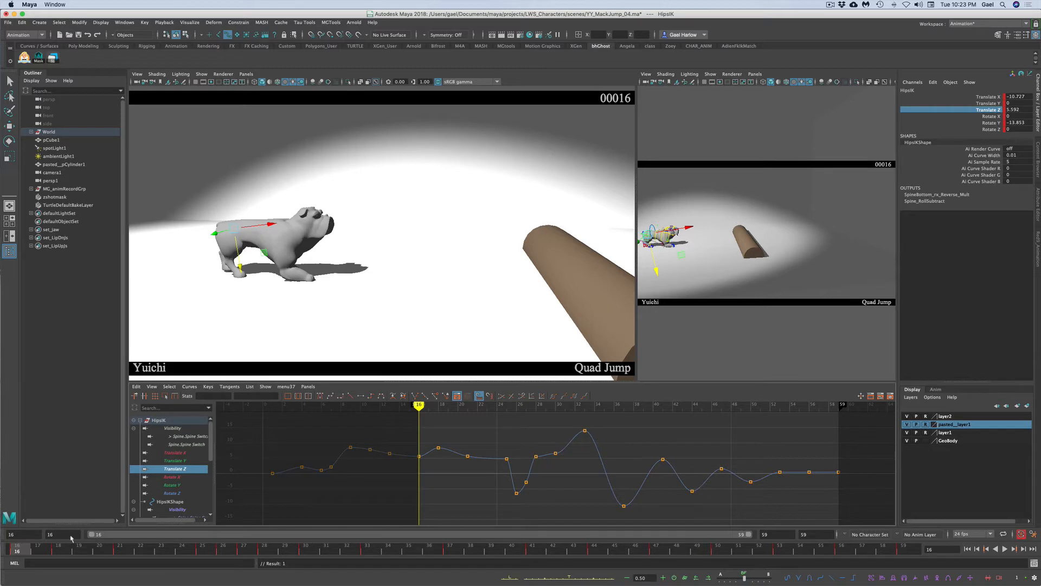
{"action": "left_click_drag", "start_coordinate": [46, 553], "coordinate": [58, 552]}
{"action": "left_click_drag", "start_coordinate": [431, 438], "coordinate": [447, 460]}
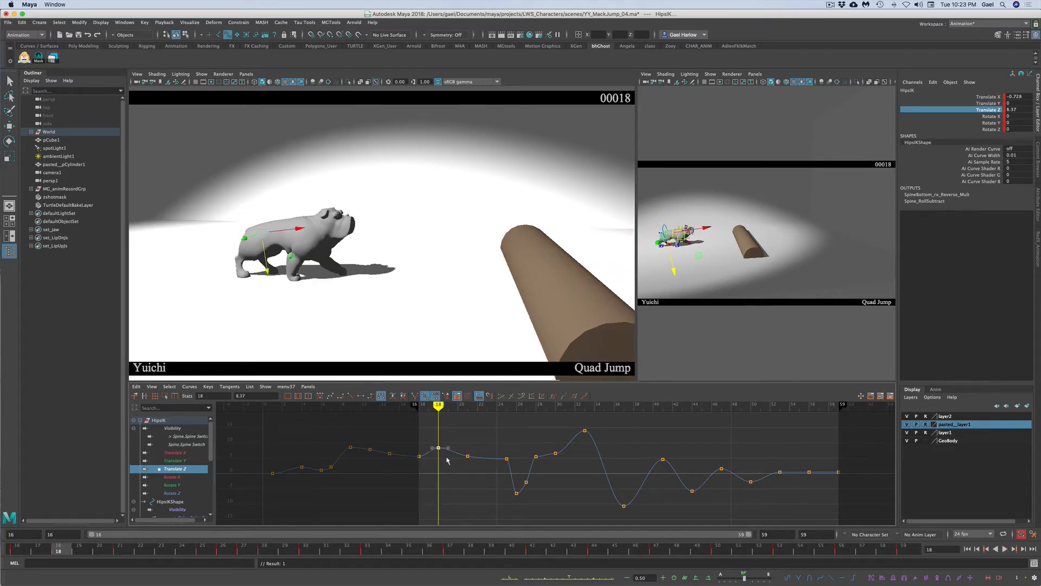
{"action": "middle_click_drag", "start_coordinate": [443, 455], "coordinate": [443, 448]}
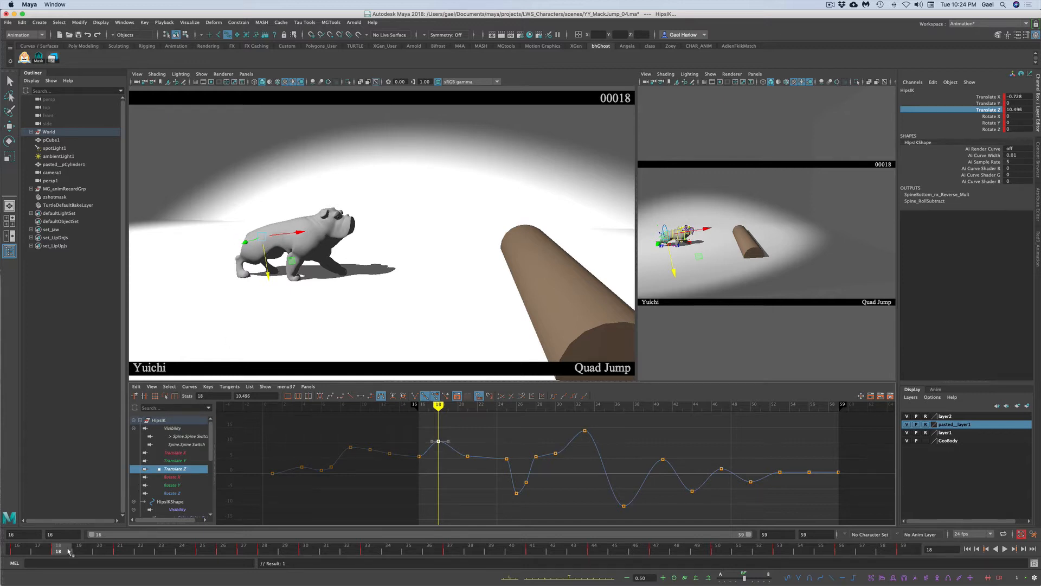
{"action": "key", "text": "alt+v"}
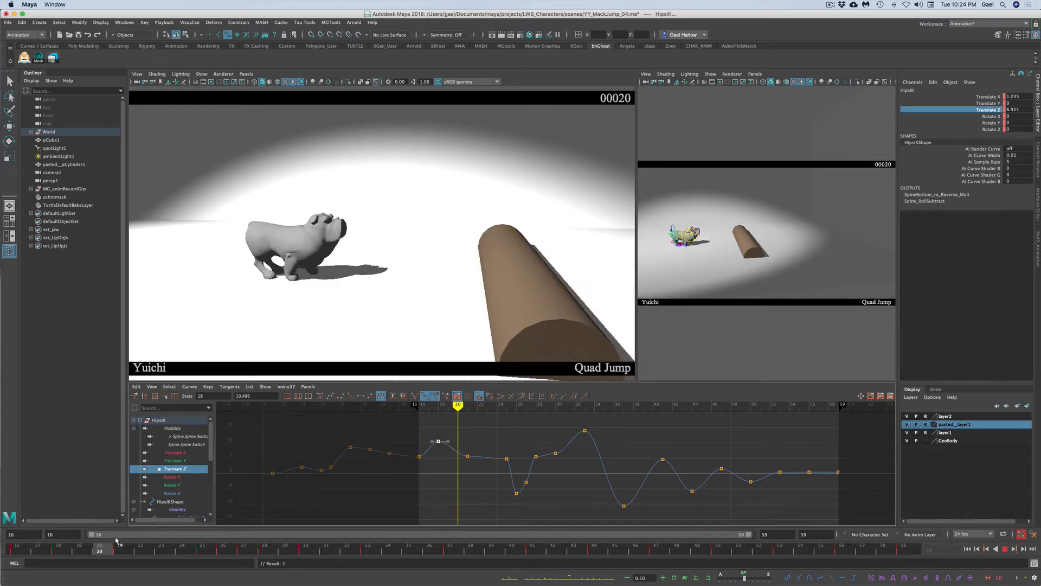
{"action": "key", "text": "alt+v"}
{"action": "left_click", "coordinate": [467, 456]}
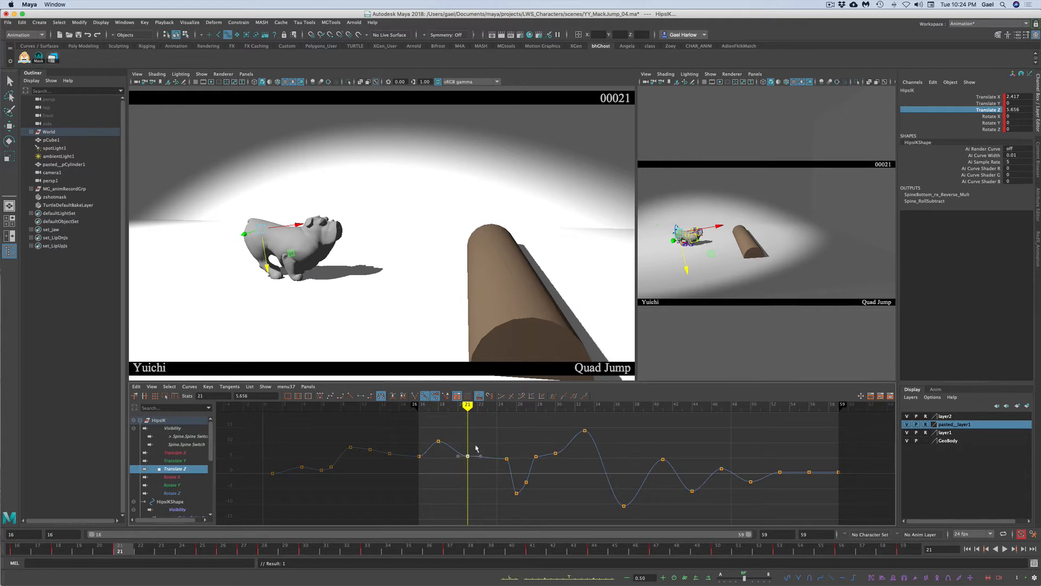
{"action": "middle_click_drag", "start_coordinate": [475, 443], "coordinate": [476, 445]}
Step: Raise the HipsIK Translate Z key at frame 25 to about 6.9 and shift it one frame earlier to frame 24
{"action": "left_click", "coordinate": [148, 553]}
{"action": "left_click_drag", "start_coordinate": [160, 549], "coordinate": [199, 541]}
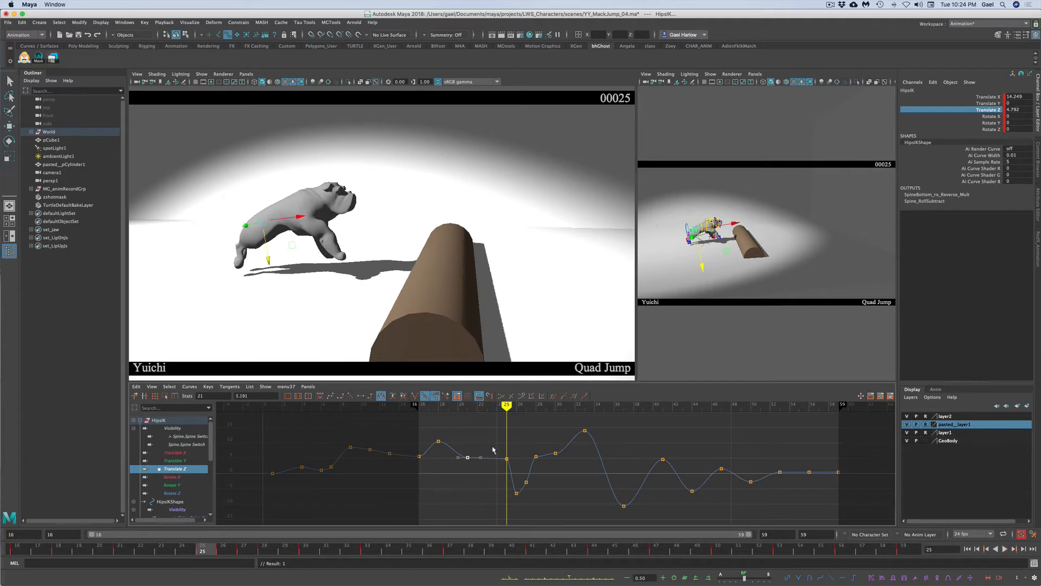
{"action": "left_click", "coordinate": [508, 458]}
{"action": "middle_click_drag", "start_coordinate": [512, 457], "coordinate": [512, 450]}
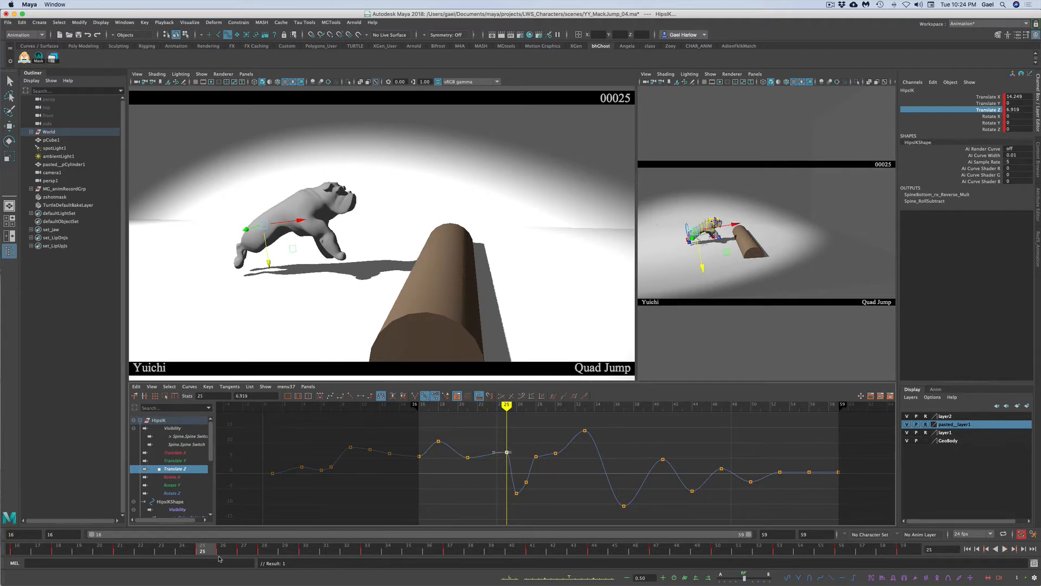
{"action": "mouse_move", "coordinate": [216, 552]}
{"action": "left_mouse_down"}
{"action": "mouse_move", "coordinate": [248, 541]}
{"action": "mouse_move", "coordinate": [211, 547]}
{"action": "left_mouse_up"}
{"action": "middle_click_drag", "start_coordinate": [493, 463], "coordinate": [492, 464], "text": "shift"}
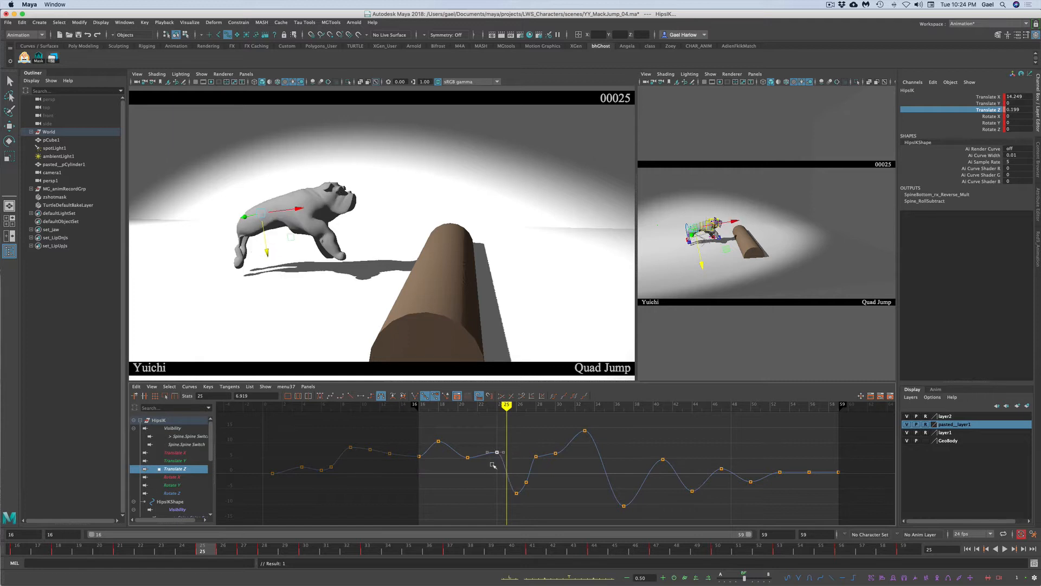
Step: Go to frame 30 and raise the HipsIK Translate Z key there to about 11
{"action": "left_click_drag", "start_coordinate": [223, 548], "coordinate": [292, 537]}
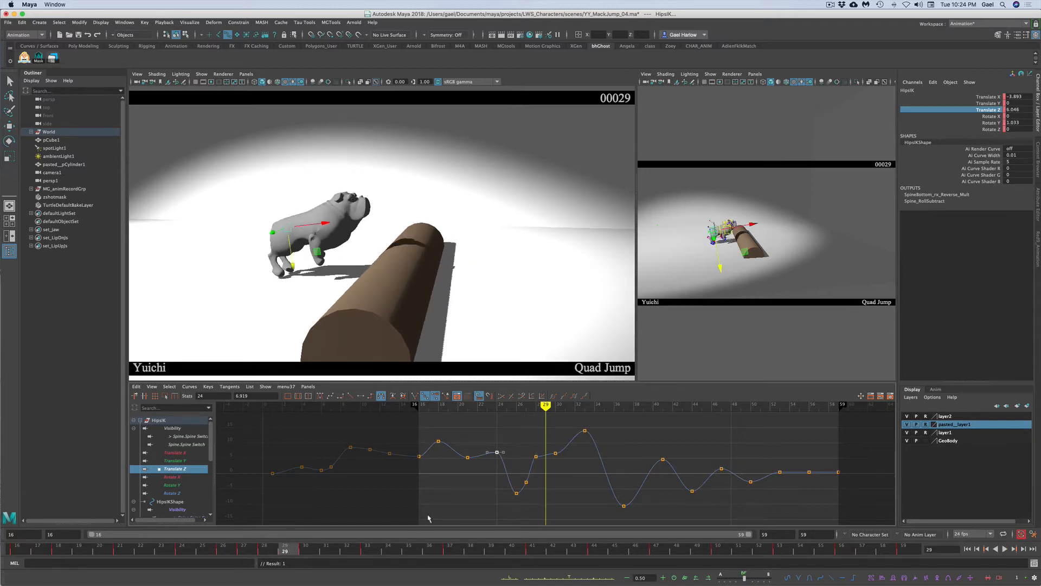
{"action": "left_click", "coordinate": [307, 549]}
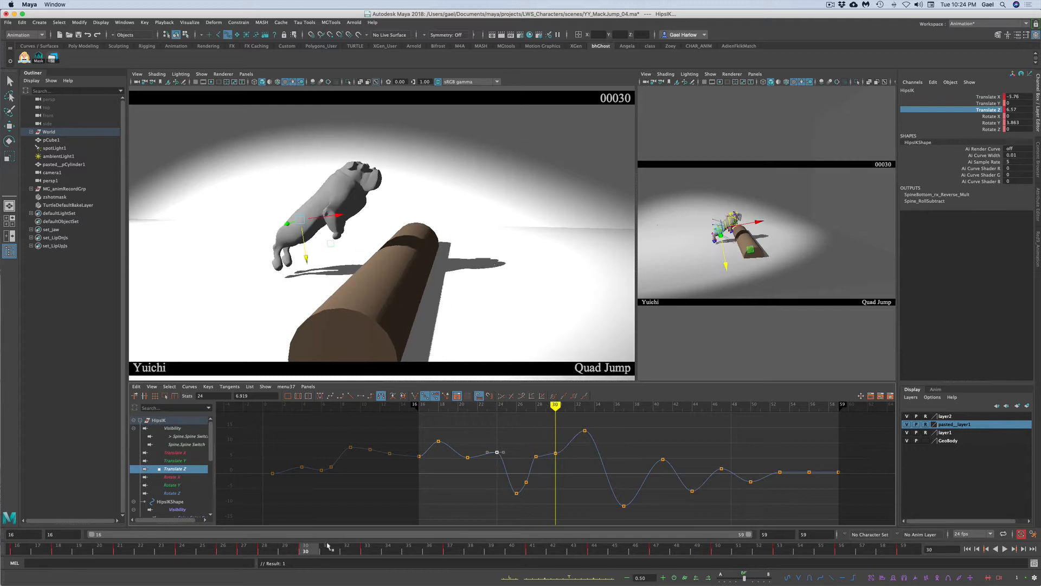
{"action": "left_click", "coordinate": [555, 453]}
{"action": "middle_click_drag", "start_coordinate": [557, 461], "coordinate": [552, 450]}
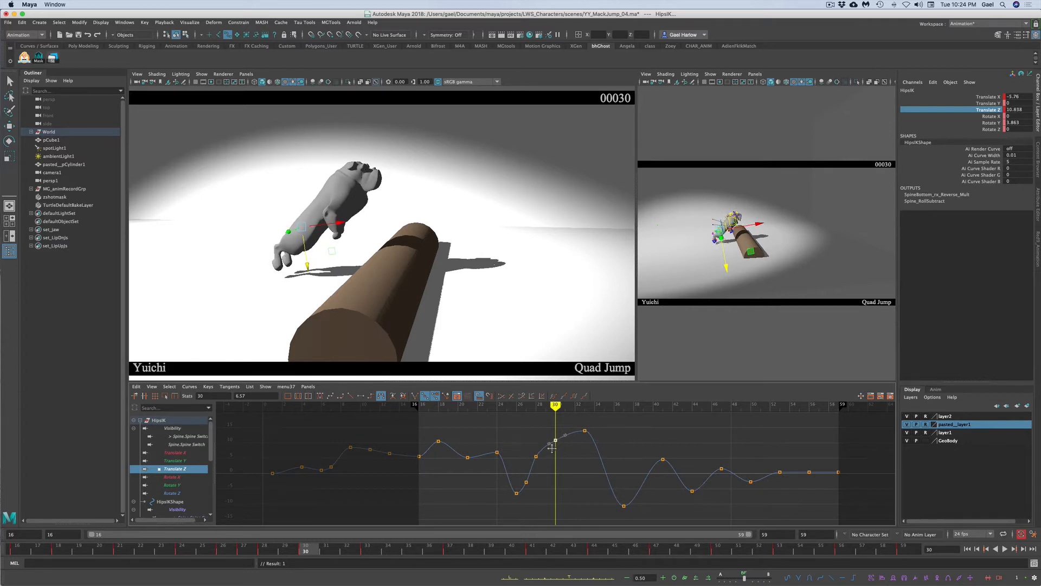
Step: Lower the HipsIK Translate Z key at frame 41 slightly and raise the frame 47 key to about 3.7
{"action": "left_click_drag", "start_coordinate": [317, 559], "coordinate": [530, 550]}
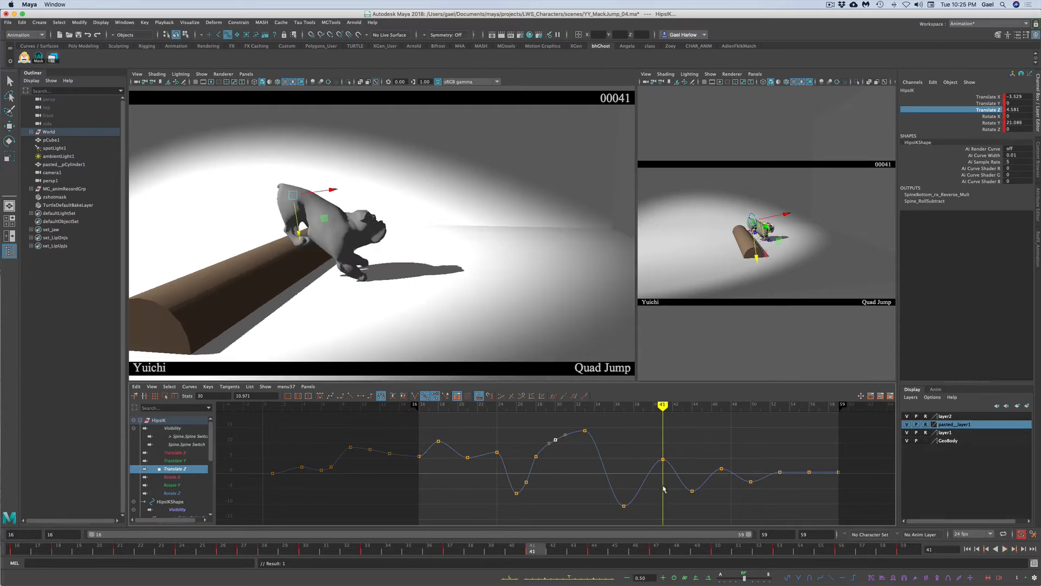
{"action": "left_click_drag", "start_coordinate": [646, 446], "coordinate": [686, 489]}
{"action": "middle_click_drag", "start_coordinate": [665, 464], "coordinate": [665, 467]}
{"action": "left_click", "coordinate": [553, 551]}
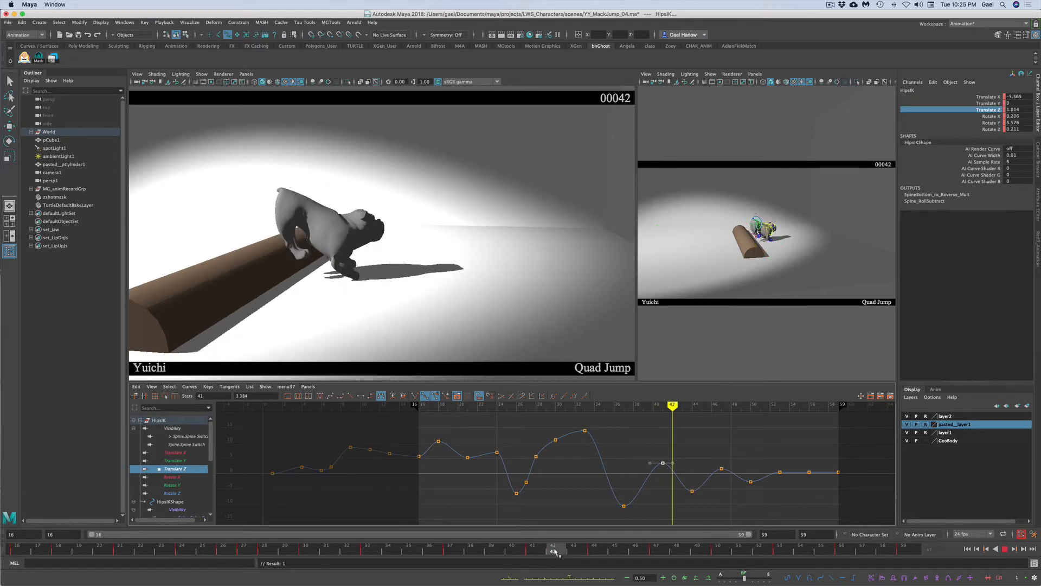
{"action": "left_click_drag", "start_coordinate": [553, 551], "coordinate": [665, 543]}
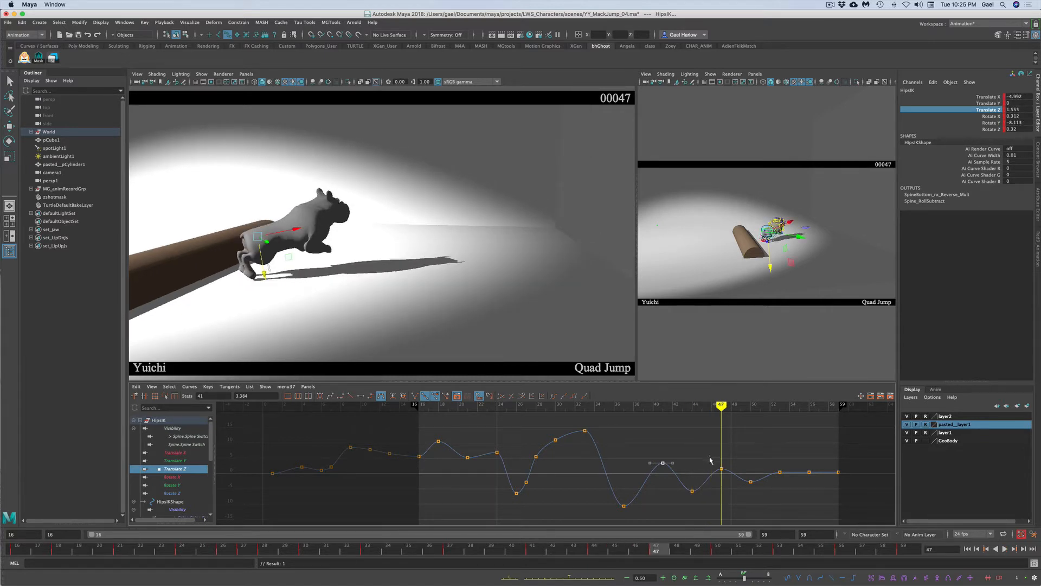
{"action": "left_click_drag", "start_coordinate": [710, 457], "coordinate": [727, 483]}
{"action": "middle_click_drag", "start_coordinate": [722, 475], "coordinate": [723, 468]}
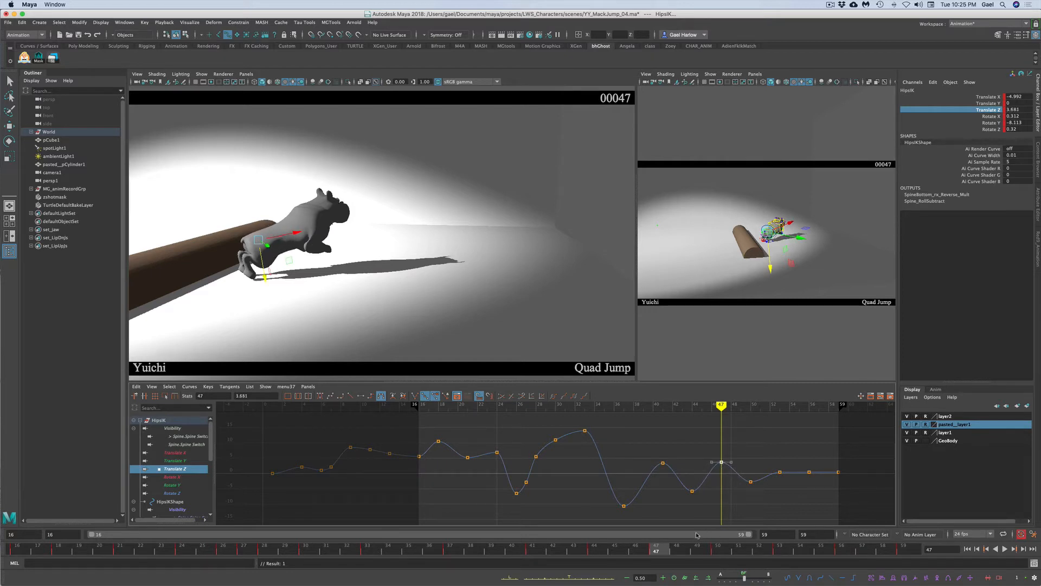
Step: Raise the HipsIK Translate Z key at frame 53 to about 0.96 and go to frame 56
{"action": "left_click", "coordinate": [718, 550]}
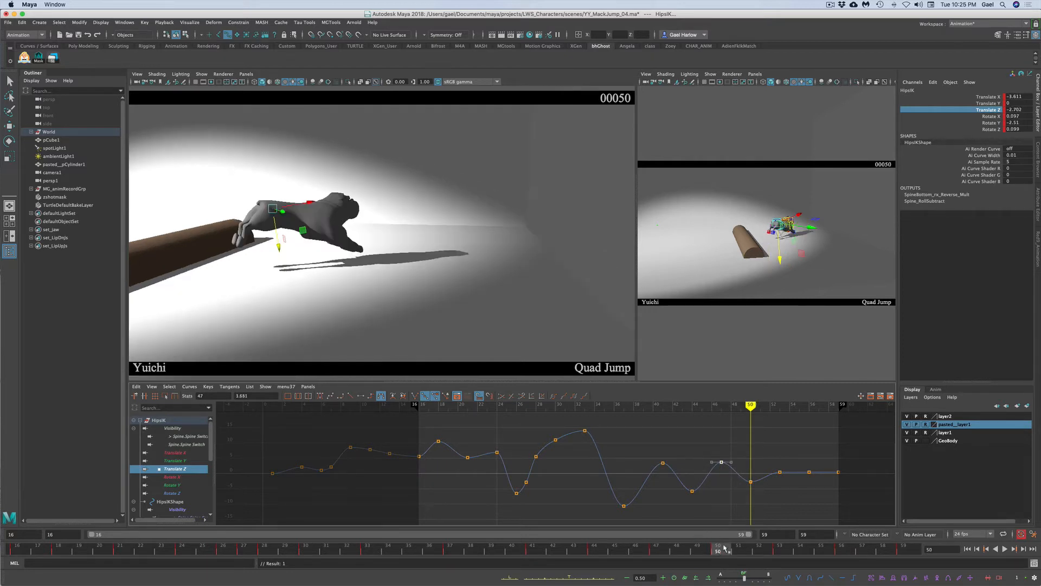
{"action": "left_click_drag", "start_coordinate": [728, 550], "coordinate": [780, 549]}
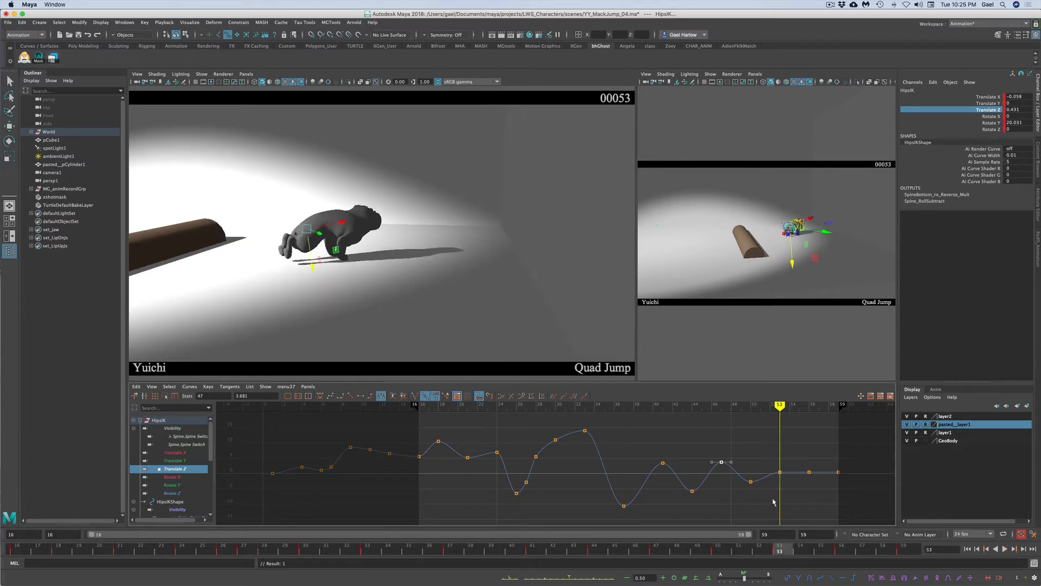
{"action": "left_click", "coordinate": [779, 472]}
{"action": "left_click_drag", "start_coordinate": [813, 549], "coordinate": [840, 549]}
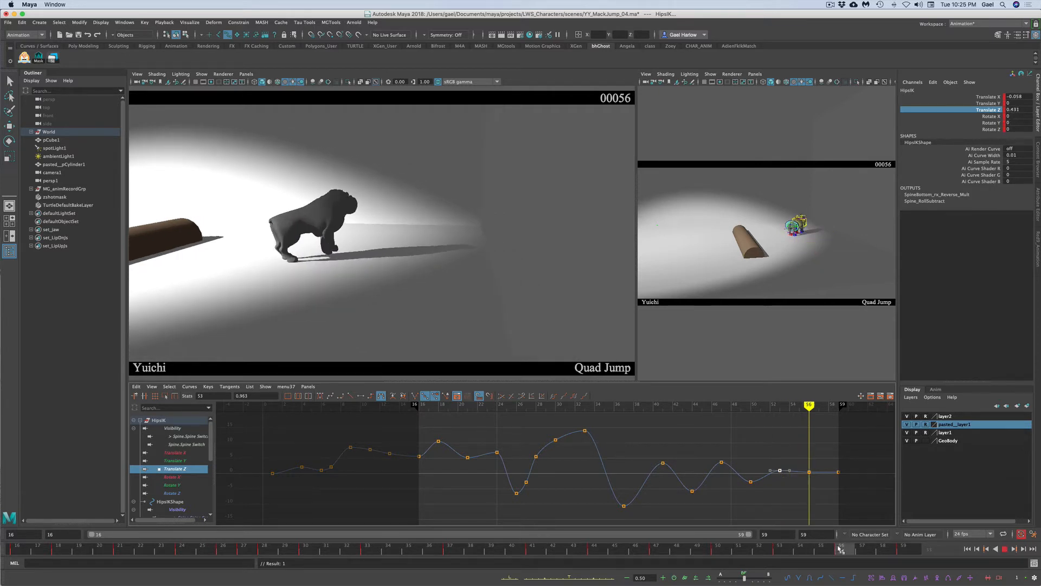
Step: Lower the HipsIK Translate Z key at frame 56 to about -1.16 and play back the animation
{"action": "left_click_drag", "start_coordinate": [810, 472], "coordinate": [813, 481]}
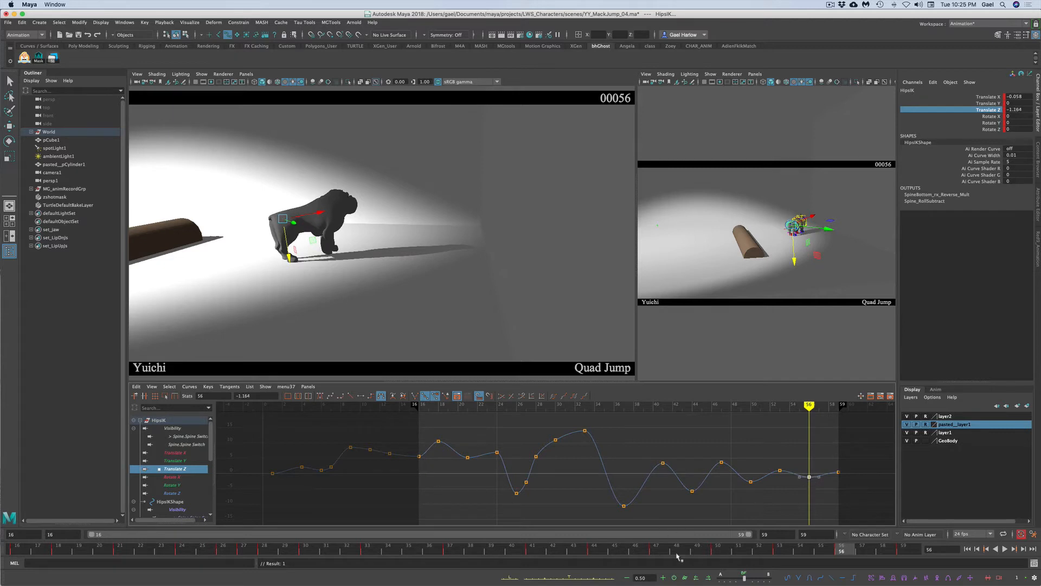
{"action": "key", "text": "alt+v"}
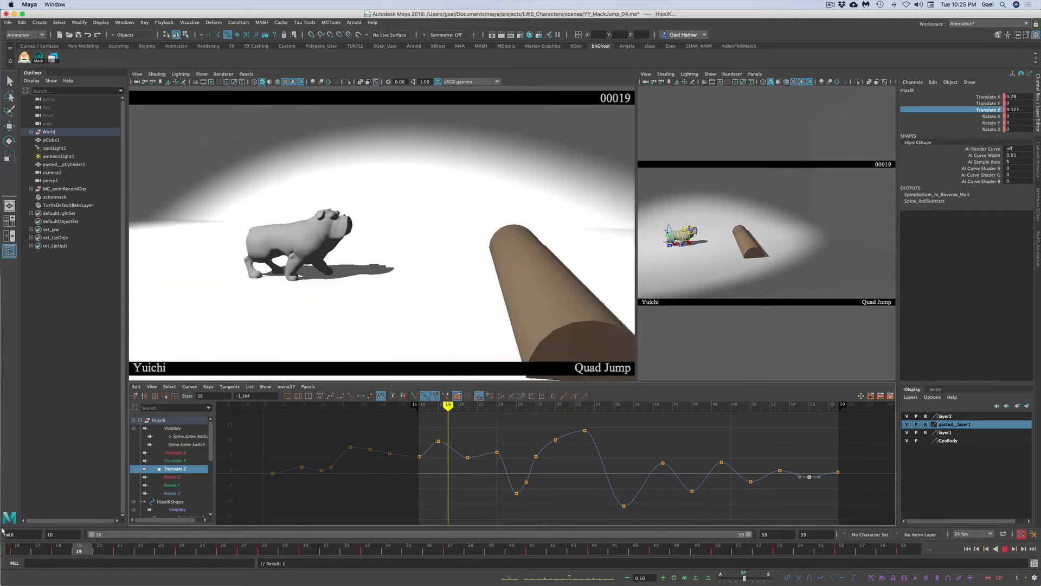
Step: Clear the selection, playblast the shot to a movie, and close the movie after reviewing it
{"action": "left_click", "coordinate": [323, 331]}
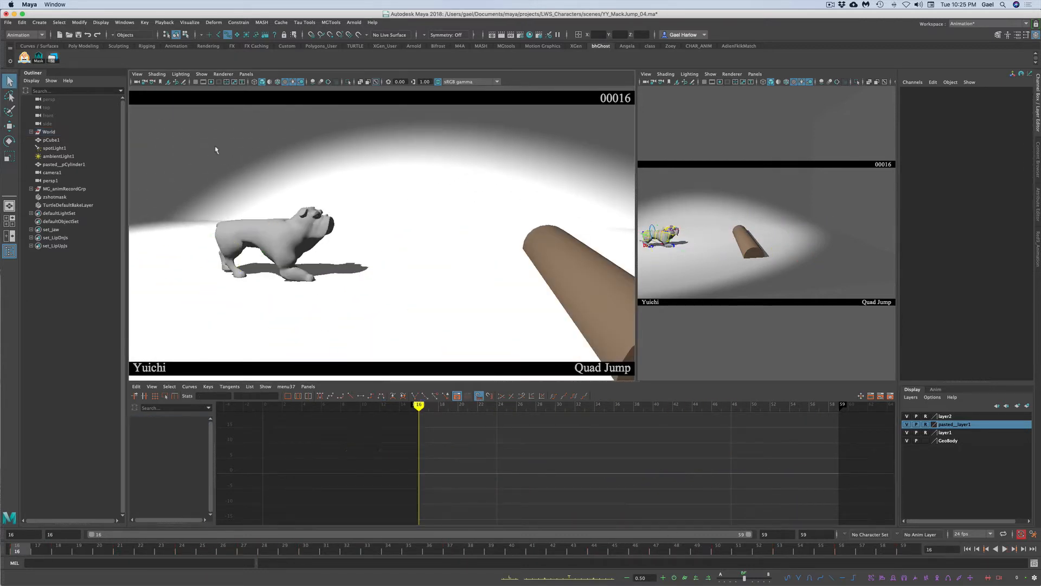
{"action": "left_click", "coordinate": [124, 22]}
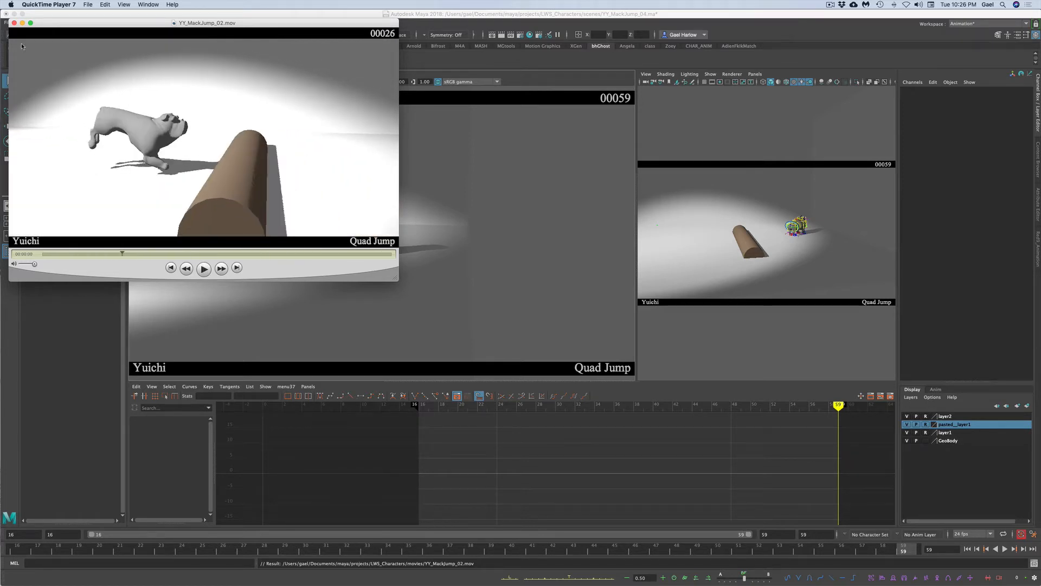
{"action": "left_click", "coordinate": [14, 23]}
{"action": "left_click", "coordinate": [392, 230]}
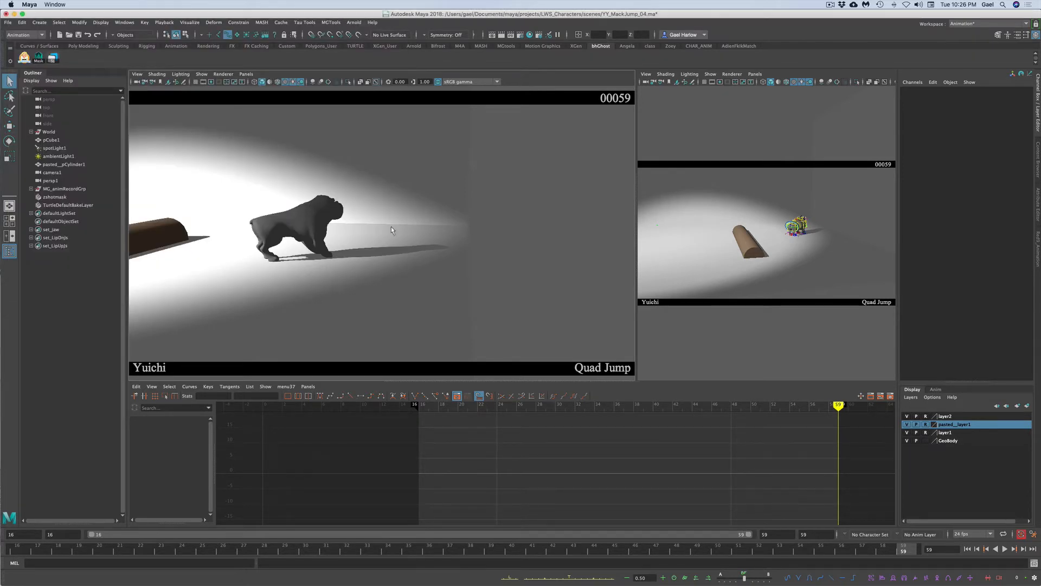
Step: Select the ChestIK control in AnimSchoolPicker and move the picker out of the way
{"action": "left_click_drag", "start_coordinate": [0, 163], "coordinate": [314, 159]}
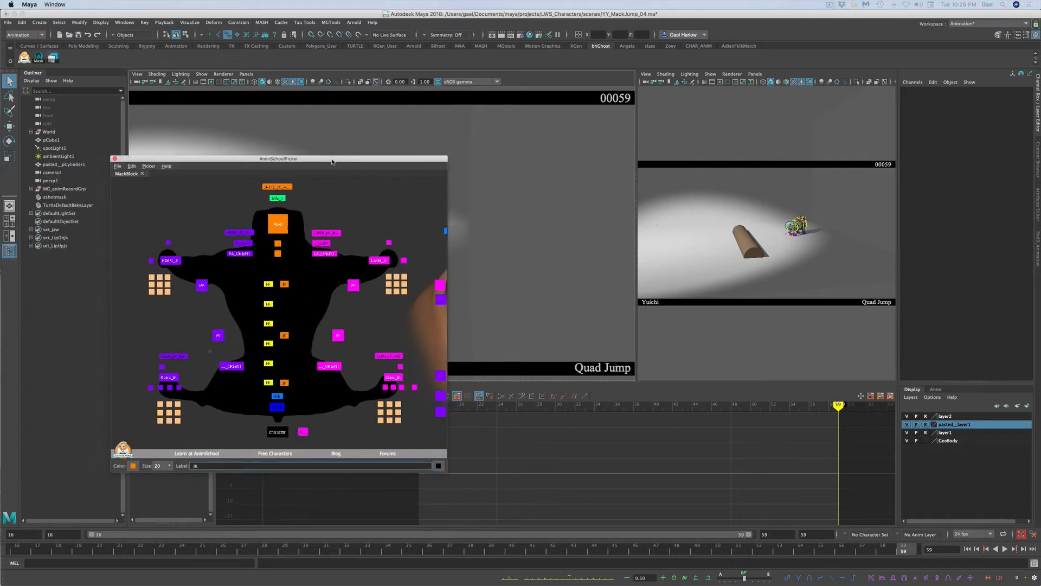
{"action": "left_click", "coordinate": [284, 283]}
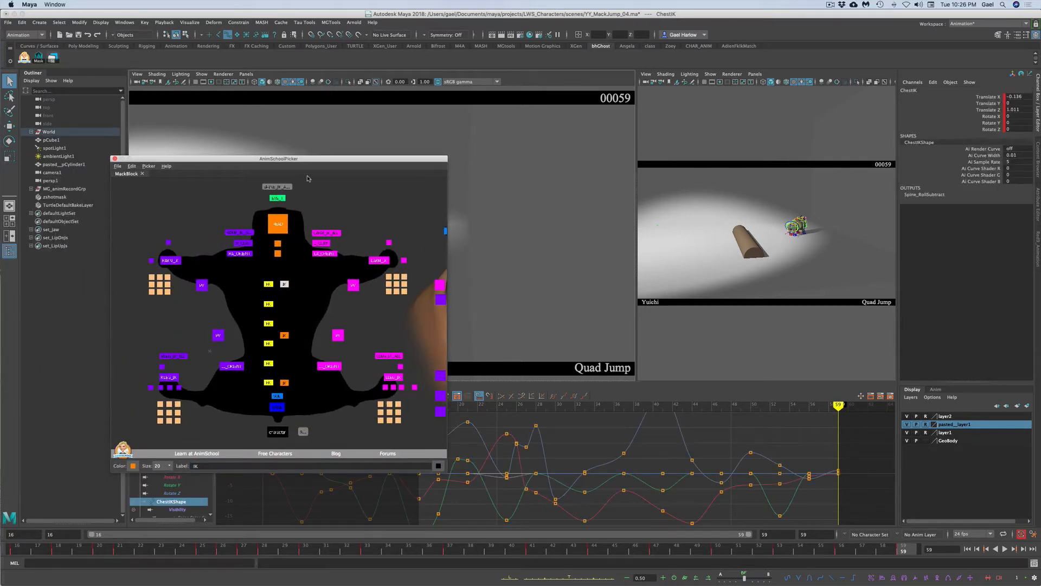
{"action": "left_click_drag", "start_coordinate": [316, 160], "coordinate": [3, 162]}
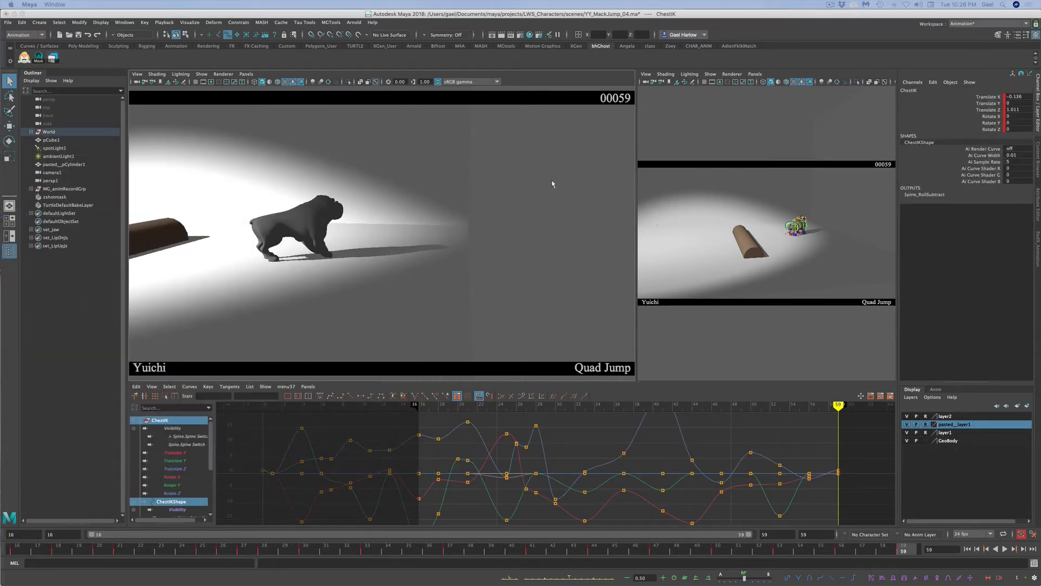
Step: Frame the dog's chest control in the perspective view and show only the ChestIK Translate Z curve
{"action": "left_click", "coordinate": [809, 224]}
{"action": "key", "text": "f"}
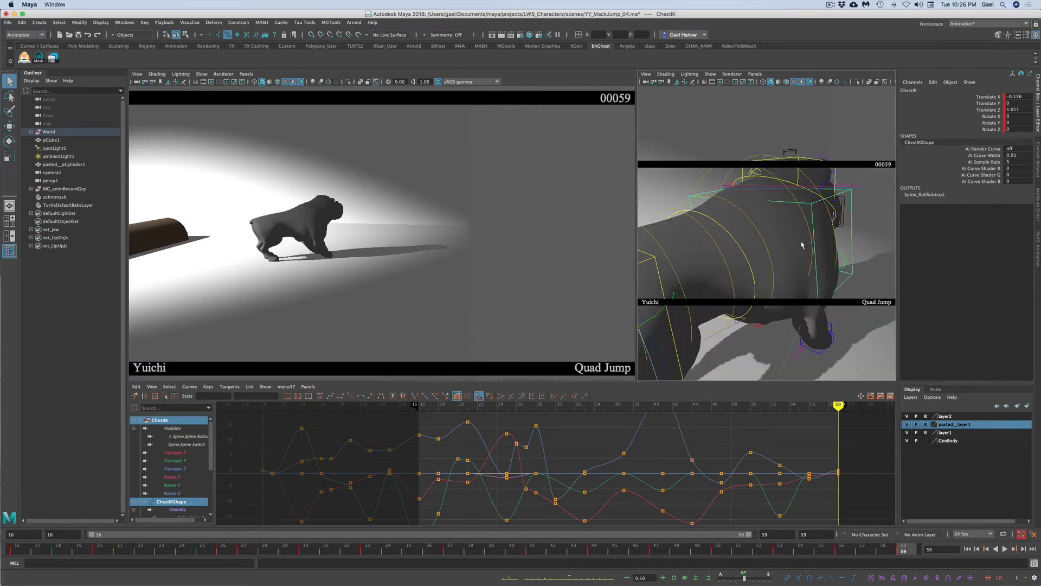
{"action": "key", "text": "w"}
{"action": "left_click_drag", "start_coordinate": [810, 300], "coordinate": [776, 293], "text": "alt"}
{"action": "left_click", "coordinate": [982, 110]}
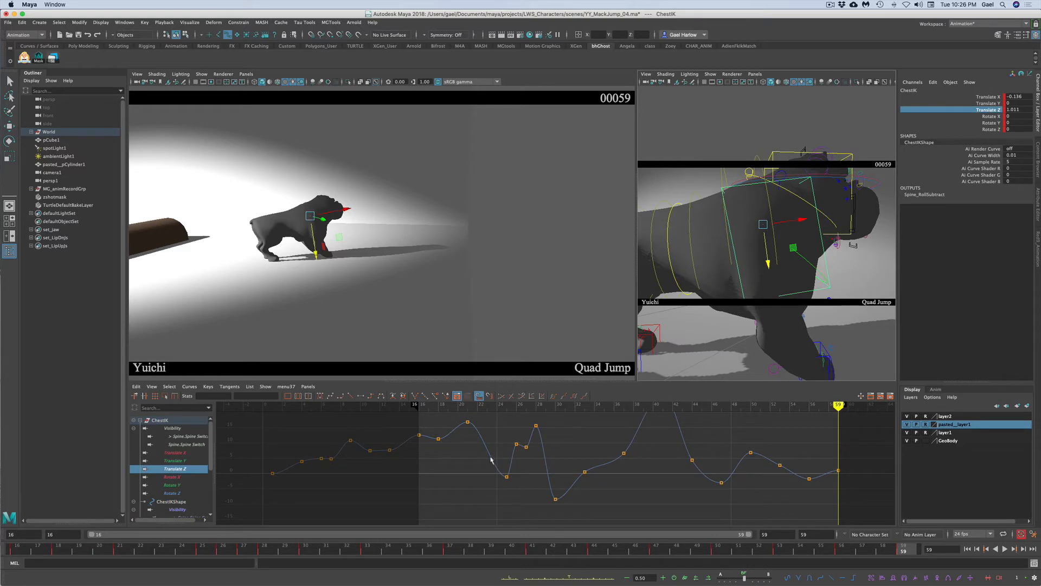
Step: Go to frame 18 and lower the ChestIK Translate Z key there to about 10
{"action": "left_click", "coordinate": [120, 551]}
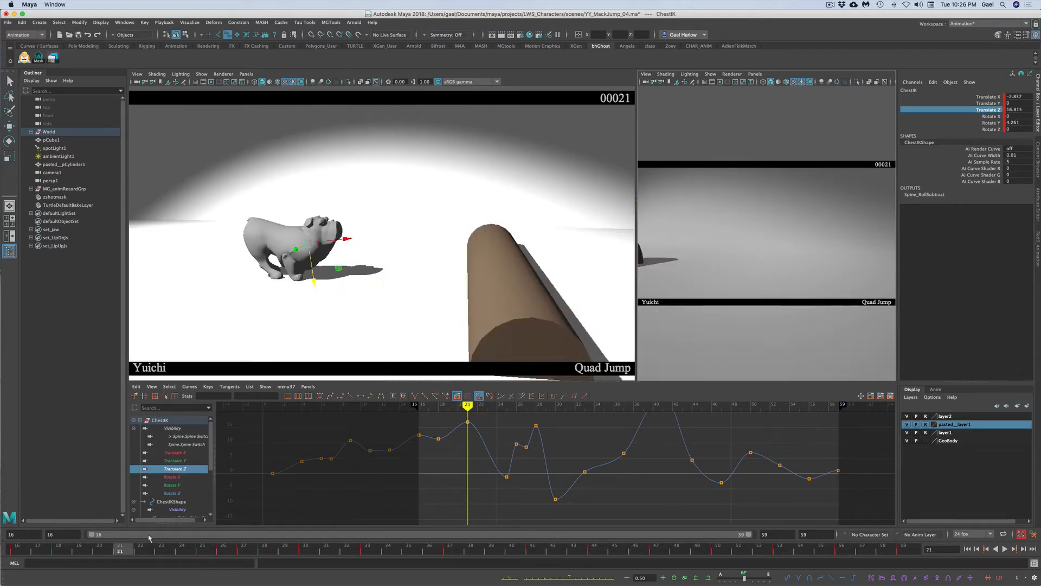
{"action": "left_click_drag", "start_coordinate": [146, 548], "coordinate": [61, 543]}
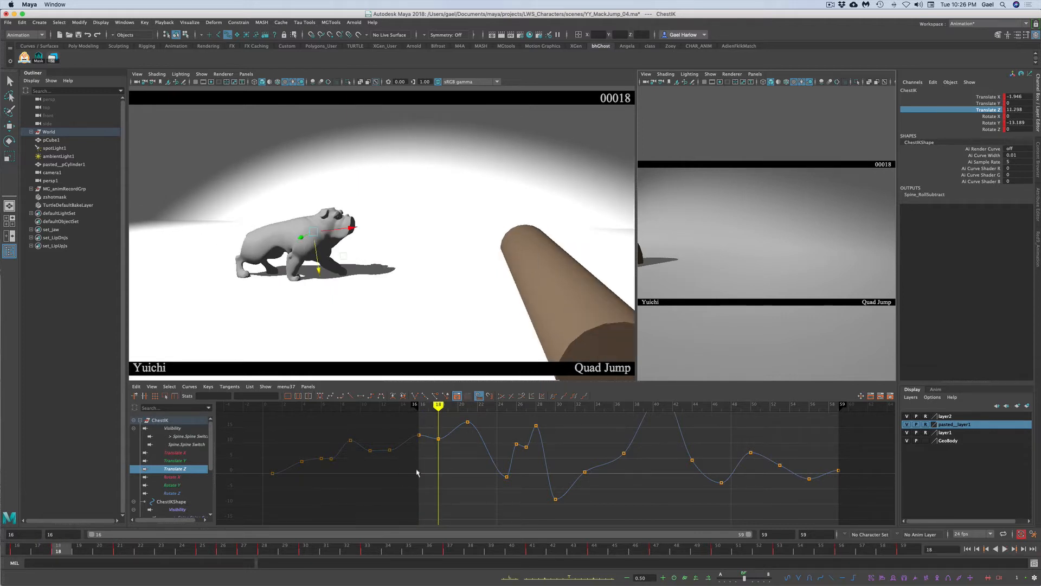
{"action": "left_click_drag", "start_coordinate": [429, 428], "coordinate": [446, 450]}
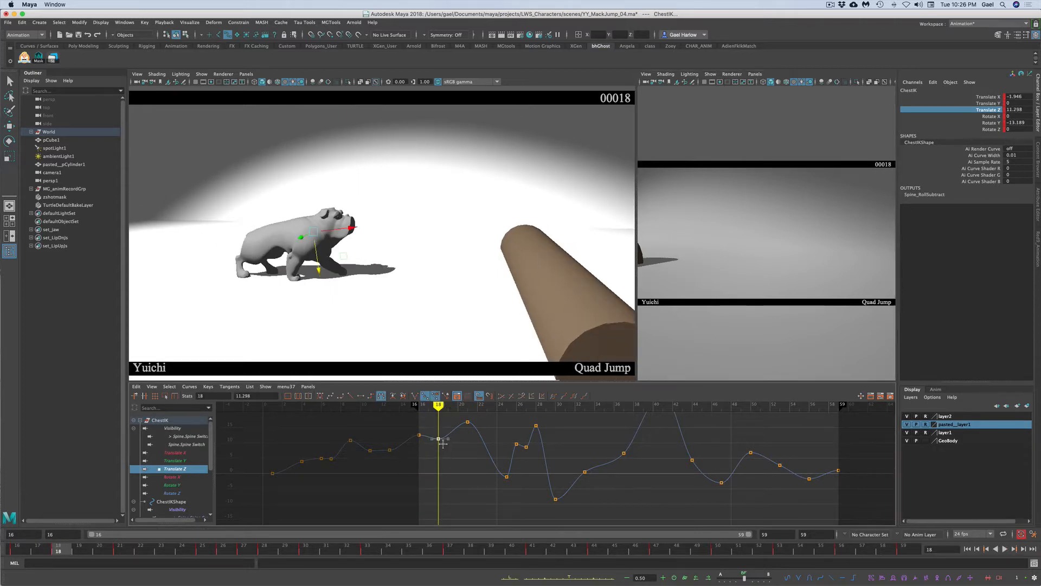
{"action": "middle_click_drag", "start_coordinate": [442, 443], "coordinate": [443, 448]}
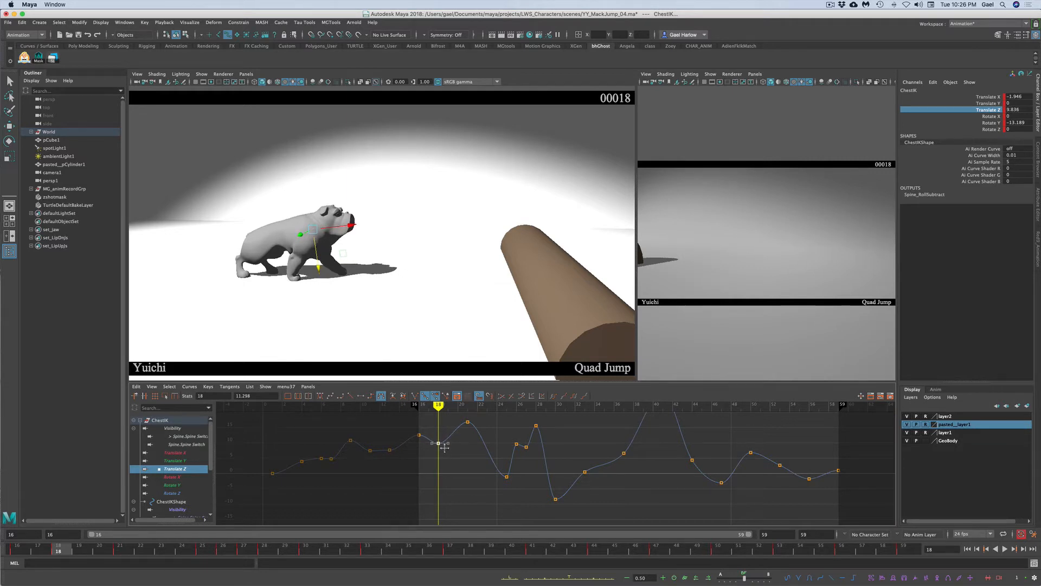
Step: Go to frame 21 and raise the ChestIK Translate Z key there to about 17.9
{"action": "left_click", "coordinate": [121, 550]}
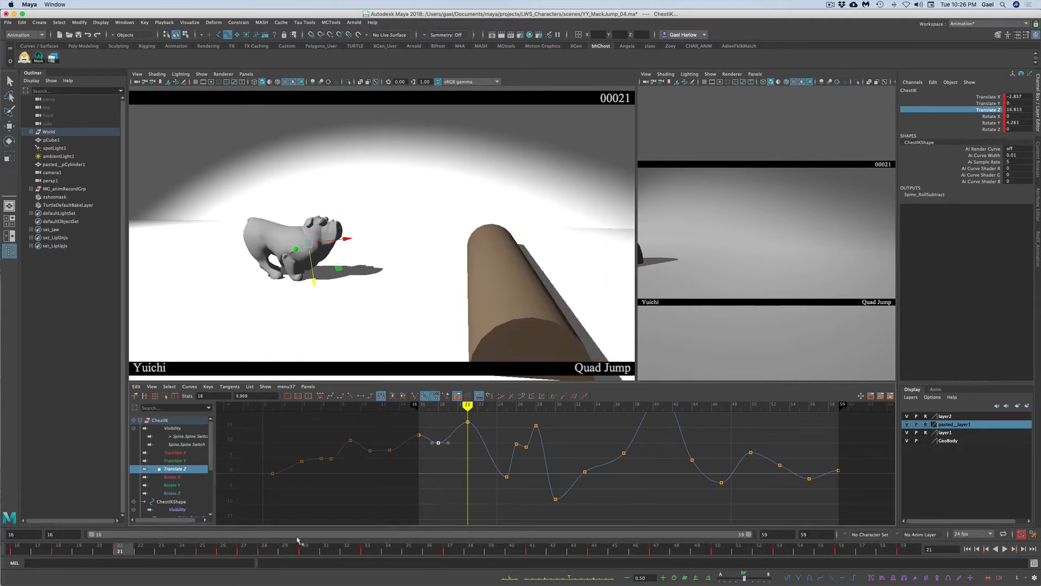
{"action": "left_click_drag", "start_coordinate": [456, 414], "coordinate": [467, 434]}
{"action": "middle_click_drag", "start_coordinate": [466, 432], "coordinate": [466, 429]}
Step: Check the motion around frames 25 and 26 and shift the ChestIK Translate Z key at frame 25 to frame 24
{"action": "left_click_drag", "start_coordinate": [142, 544], "coordinate": [223, 552]}
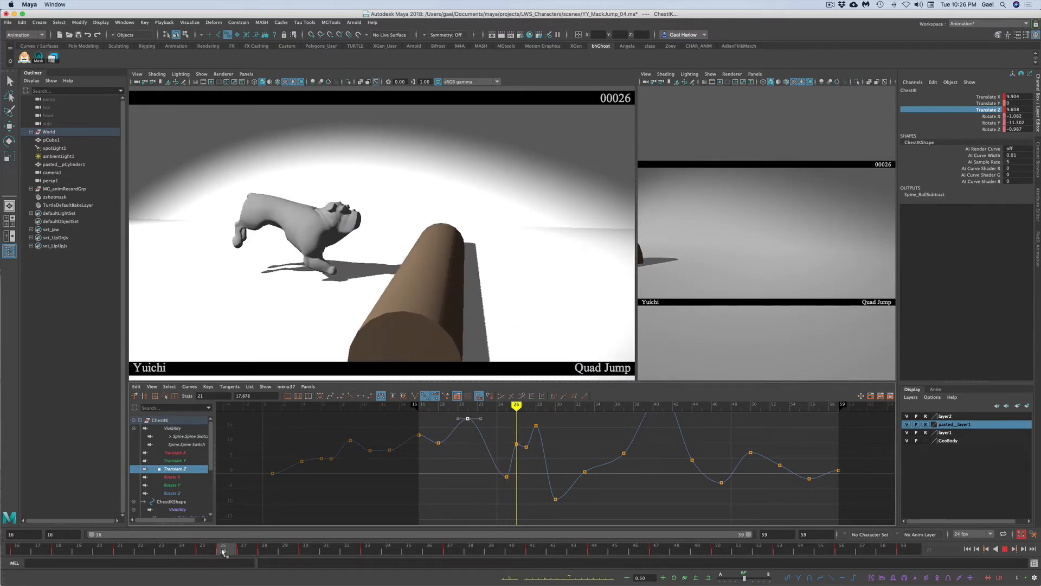
{"action": "left_click_drag", "start_coordinate": [224, 551], "coordinate": [212, 553]}
{"action": "mouse_move", "coordinate": [492, 467]}
{"action": "left_mouse_down"}
{"action": "mouse_move", "coordinate": [519, 486]}
{"action": "mouse_move", "coordinate": [499, 477]}
{"action": "left_mouse_up"}
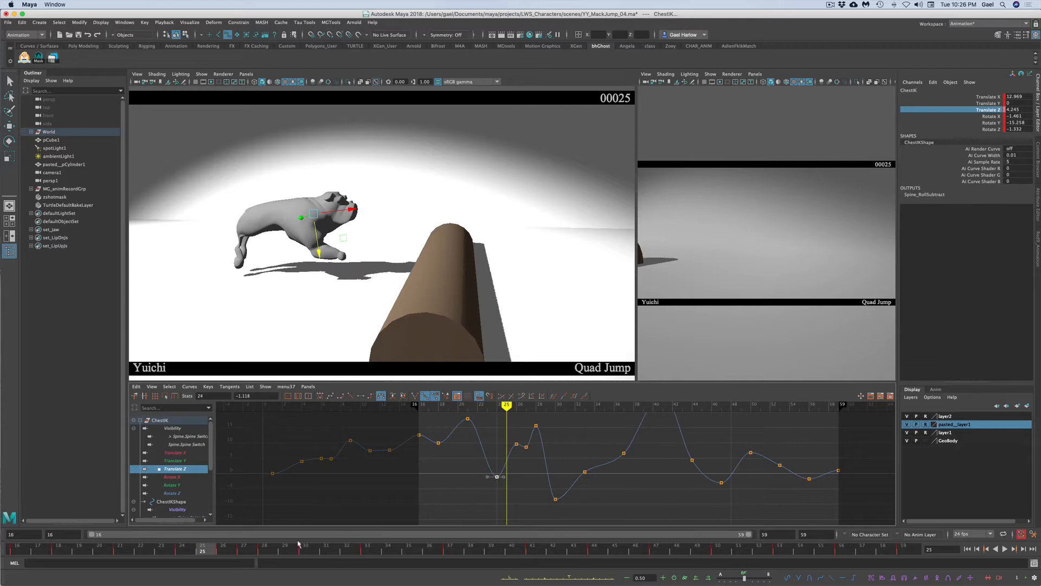
Step: Go to frame 27 and delete the ChestIK Translate Z key there
{"action": "left_click_drag", "start_coordinate": [203, 552], "coordinate": [223, 552]}
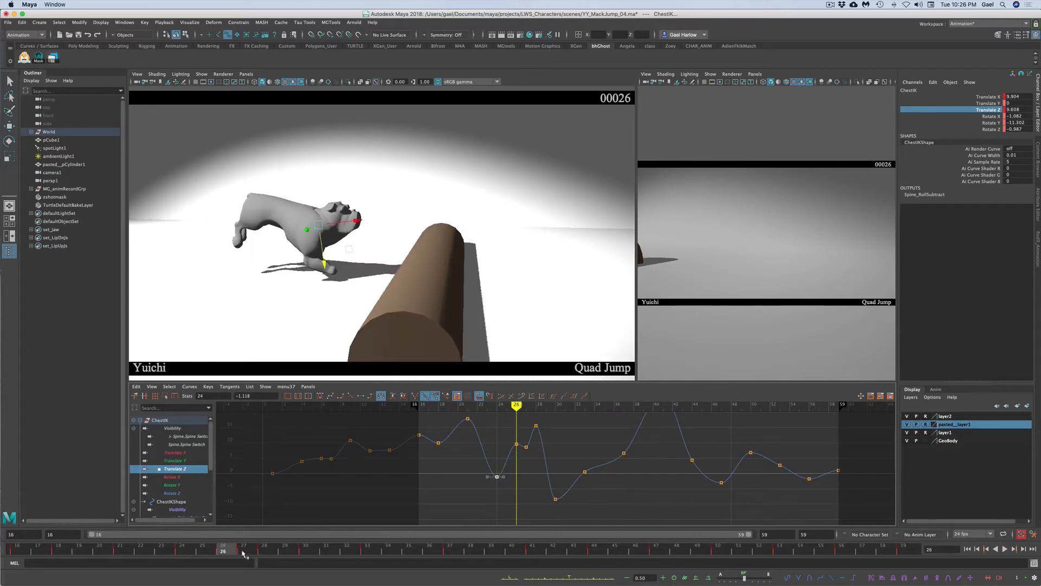
{"action": "left_click", "coordinate": [244, 552]}
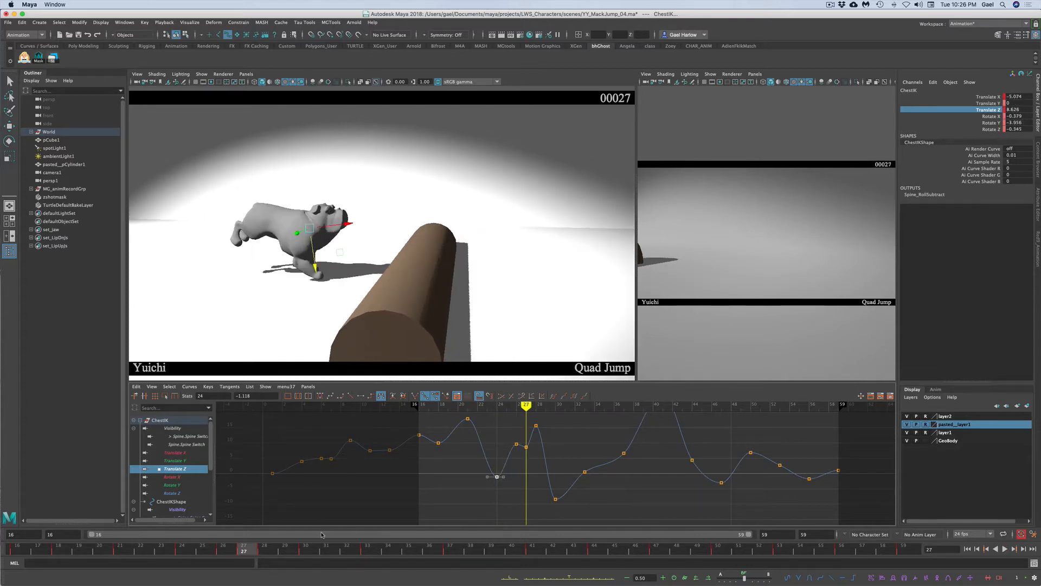
{"action": "left_click", "coordinate": [527, 447]}
{"action": "key", "text": "Delete"}
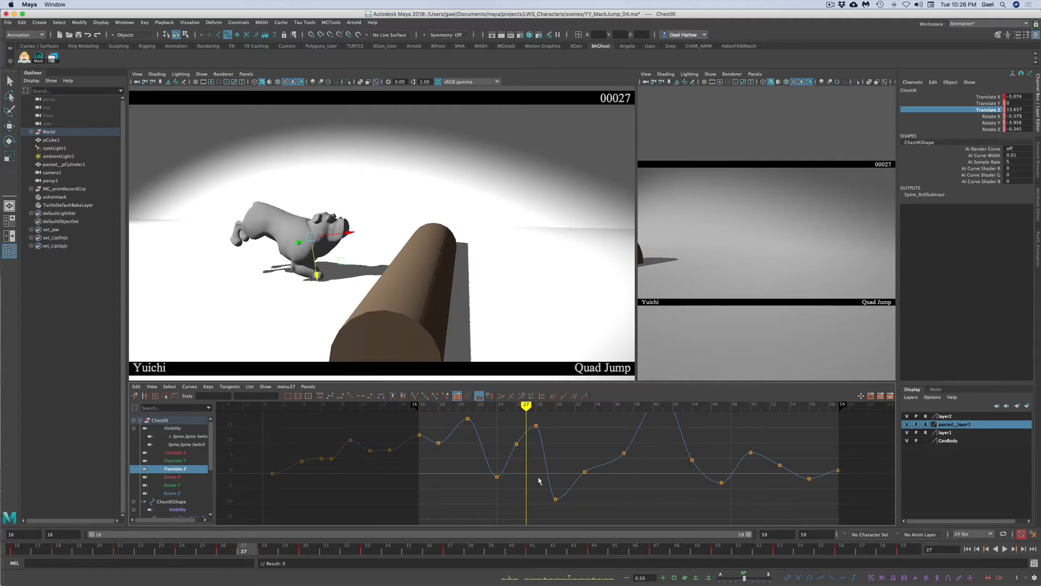
Step: Compare the poses at frames 26 to 28 and raise the ChestIK Translate Z key at frame 26 to about 10.3
{"action": "left_click", "coordinate": [264, 551]}
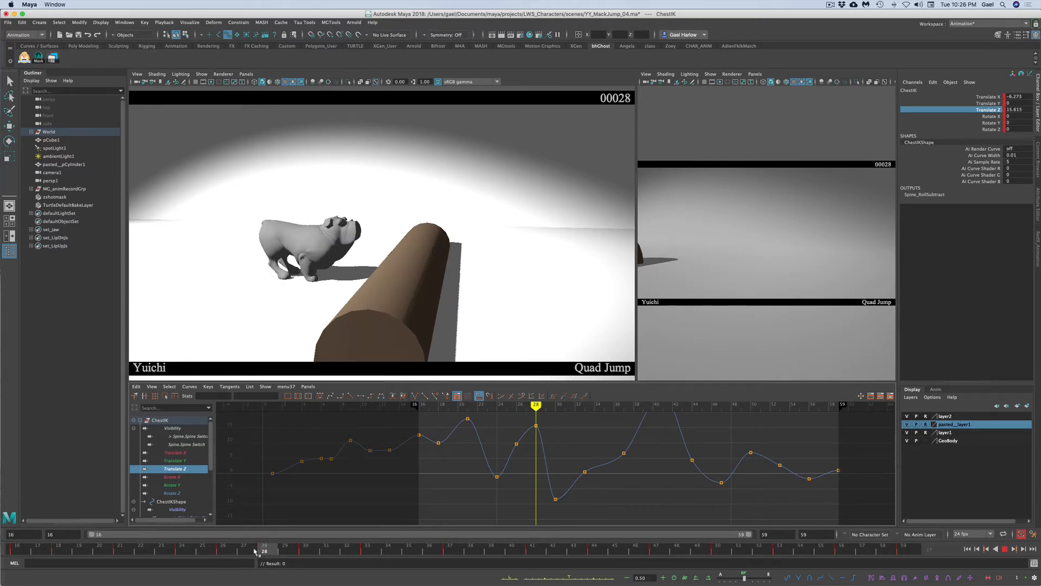
{"action": "left_click", "coordinate": [253, 551]}
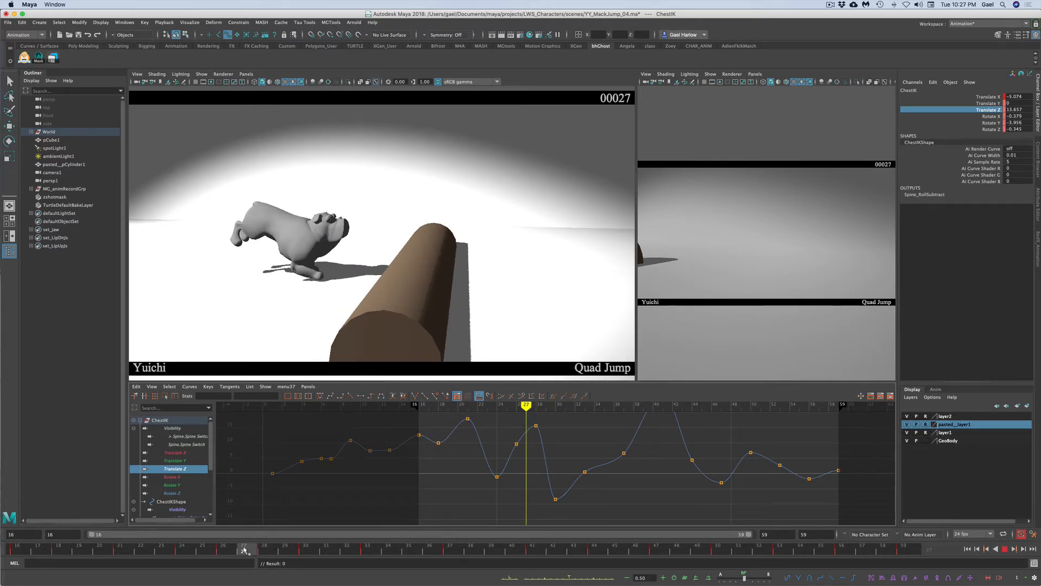
{"action": "mouse_move", "coordinate": [244, 549]}
{"action": "left_mouse_down"}
{"action": "mouse_move", "coordinate": [216, 552]}
{"action": "mouse_move", "coordinate": [228, 552]}
{"action": "left_mouse_up"}
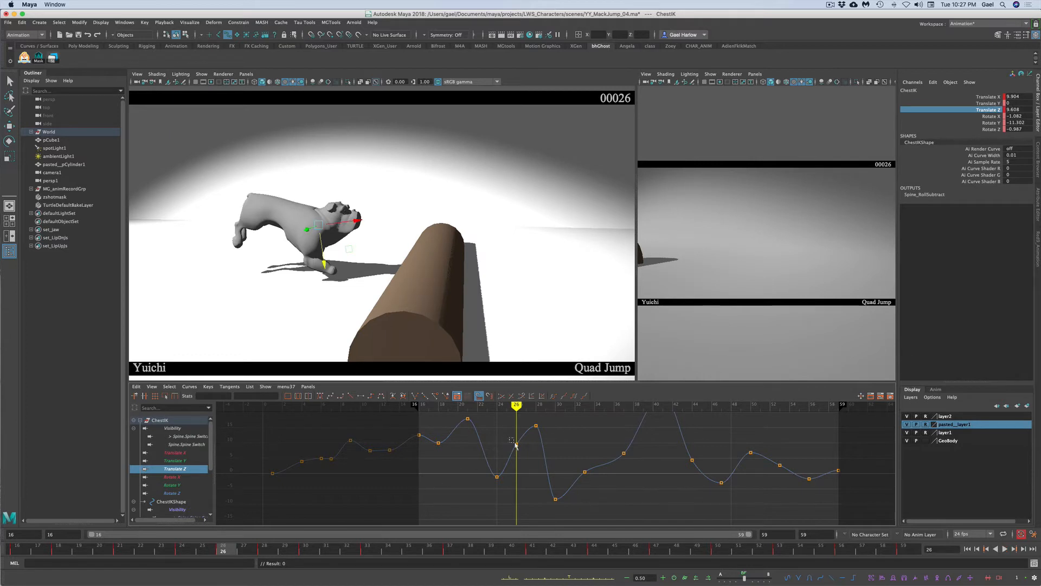
{"action": "left_click_drag", "start_coordinate": [516, 446], "coordinate": [520, 450]}
{"action": "middle_click_drag", "start_coordinate": [518, 444], "coordinate": [517, 441]}
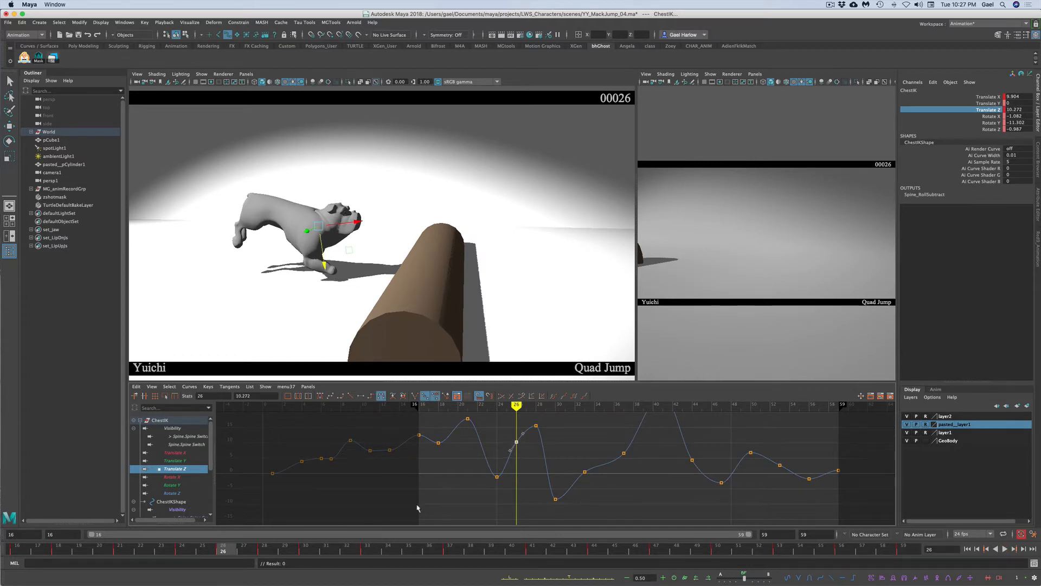
Step: Set a ChestIK key at frame 27 and raise its Translate Z value to about 17.6
{"action": "left_click", "coordinate": [261, 549]}
{"action": "key", "text": "s"}
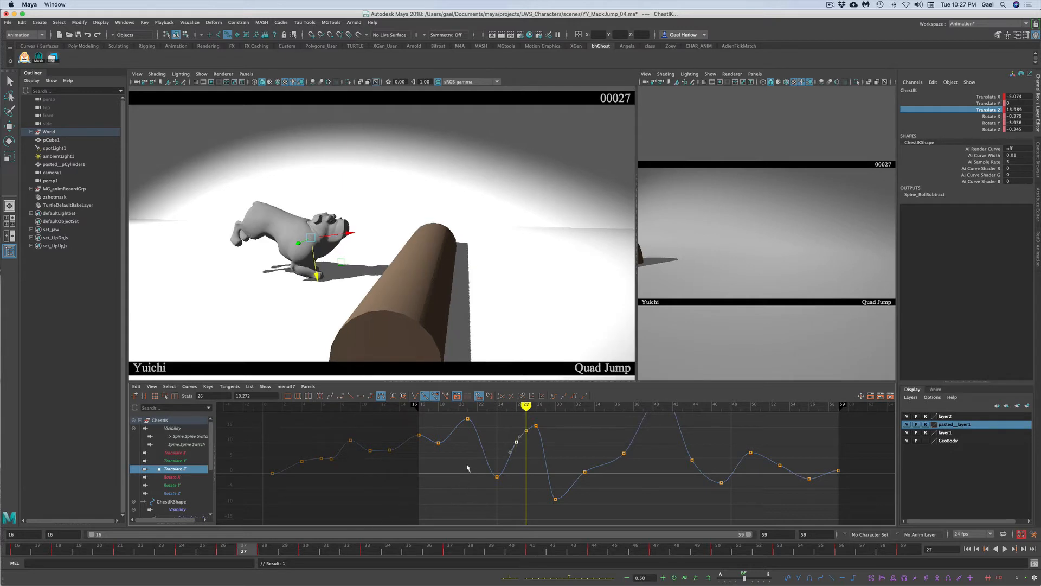
{"action": "left_click", "coordinate": [521, 425]}
{"action": "left_click_drag", "start_coordinate": [530, 437], "coordinate": [531, 436]}
{"action": "middle_click_drag", "start_coordinate": [530, 437], "coordinate": [528, 422]}
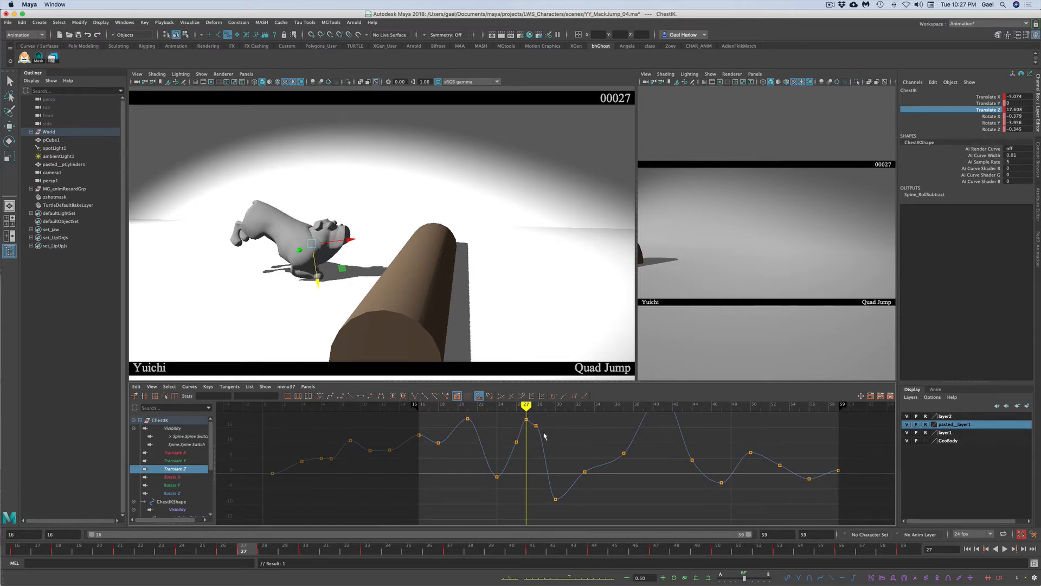
Step: Apply spline tangents to the ChestIK Translate Z keys at frames 27 and 28
{"action": "left_click", "coordinate": [536, 426]}
{"action": "left_click", "coordinate": [330, 397]}
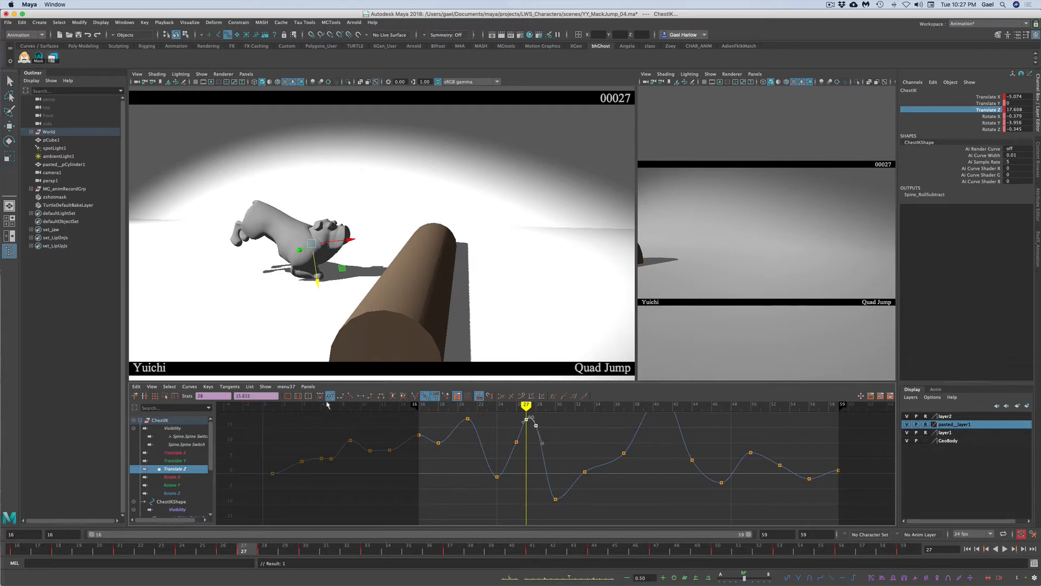
{"action": "left_click", "coordinate": [330, 406]}
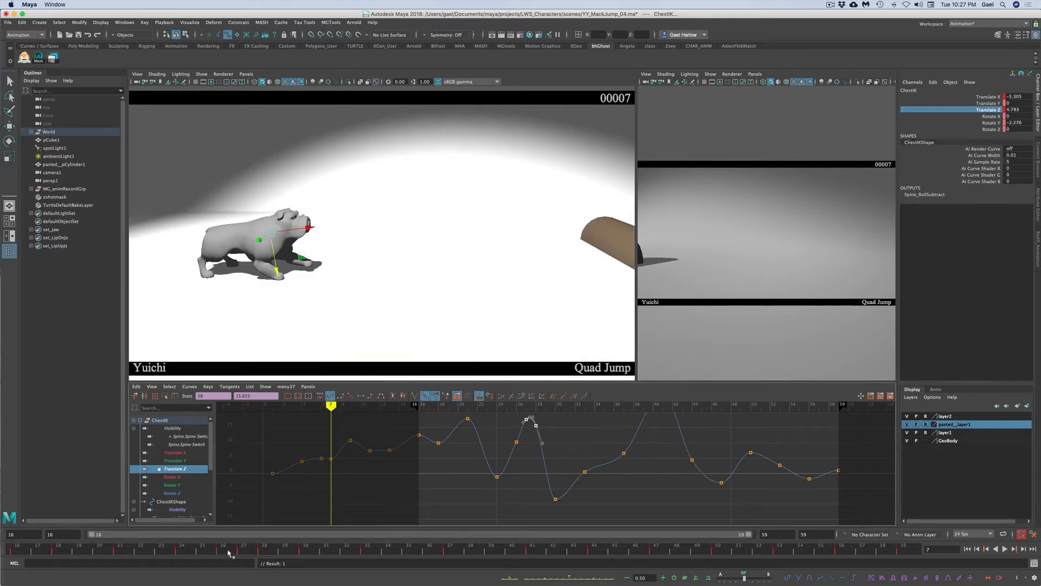
Step: Try deleting the ChestIK Translate Z key at frame 33, undo the deletion, and give the key auto tangents
{"action": "left_click_drag", "start_coordinate": [228, 553], "coordinate": [376, 535]}
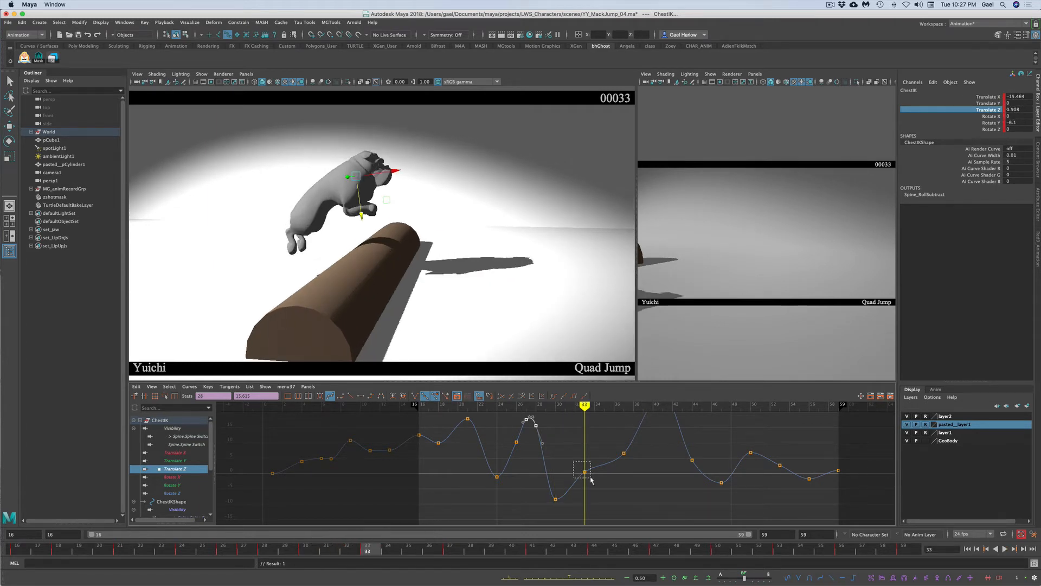
{"action": "left_click", "coordinate": [585, 471]}
{"action": "key", "text": "Delete"}
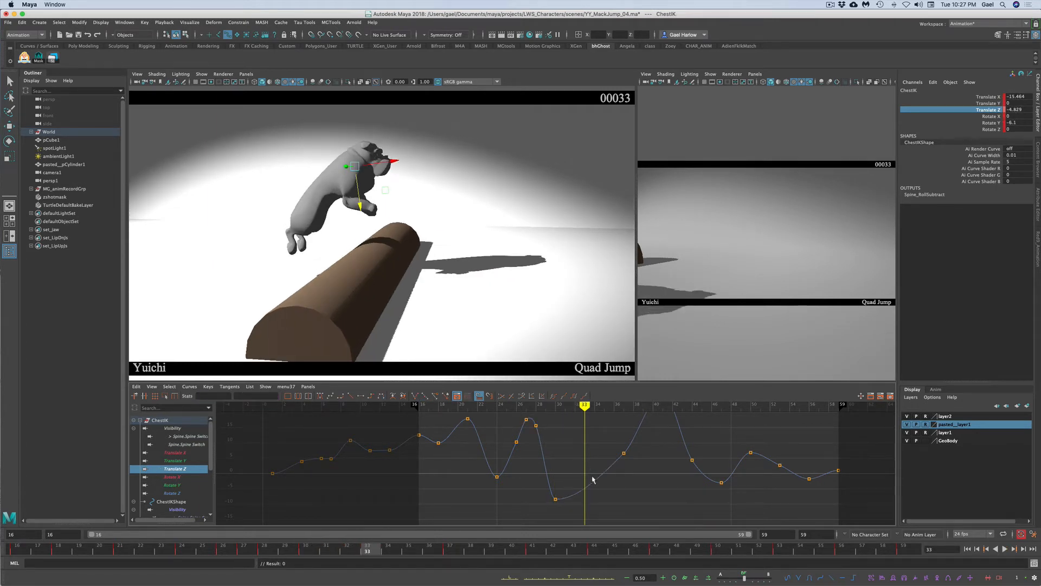
{"action": "key", "text": "ctrl+z"}
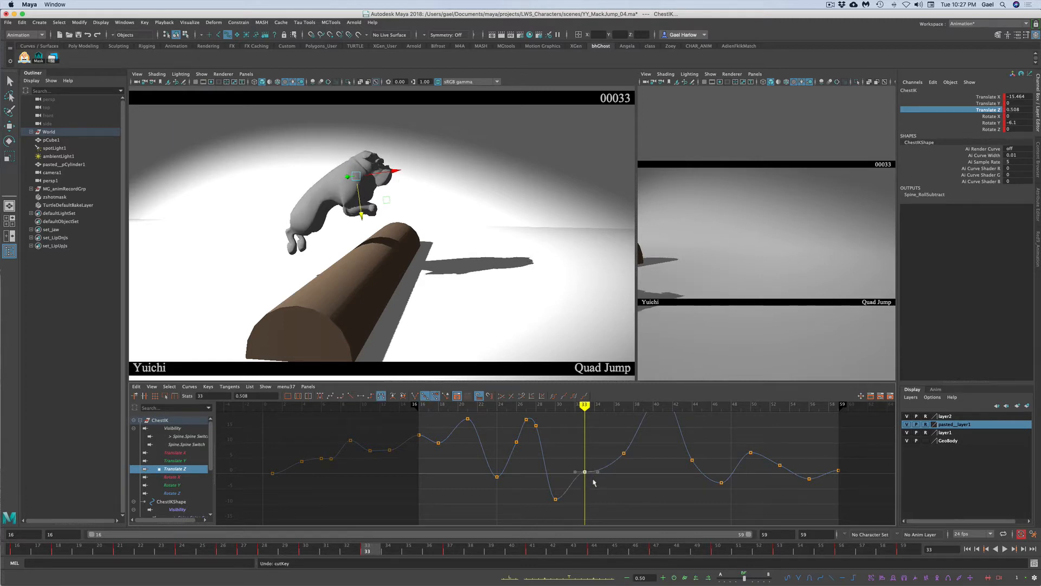
{"action": "left_click", "coordinate": [319, 396]}
Step: Raise the ChestIK Translate Z key at frame 37 to about 8.9 and lower the frame 33 key to about -0.9
{"action": "left_click", "coordinate": [450, 549]}
{"action": "left_click_drag", "start_coordinate": [606, 438], "coordinate": [633, 467]}
{"action": "middle_click_drag", "start_coordinate": [633, 465], "coordinate": [631, 453]}
{"action": "left_click_drag", "start_coordinate": [577, 458], "coordinate": [588, 484]}
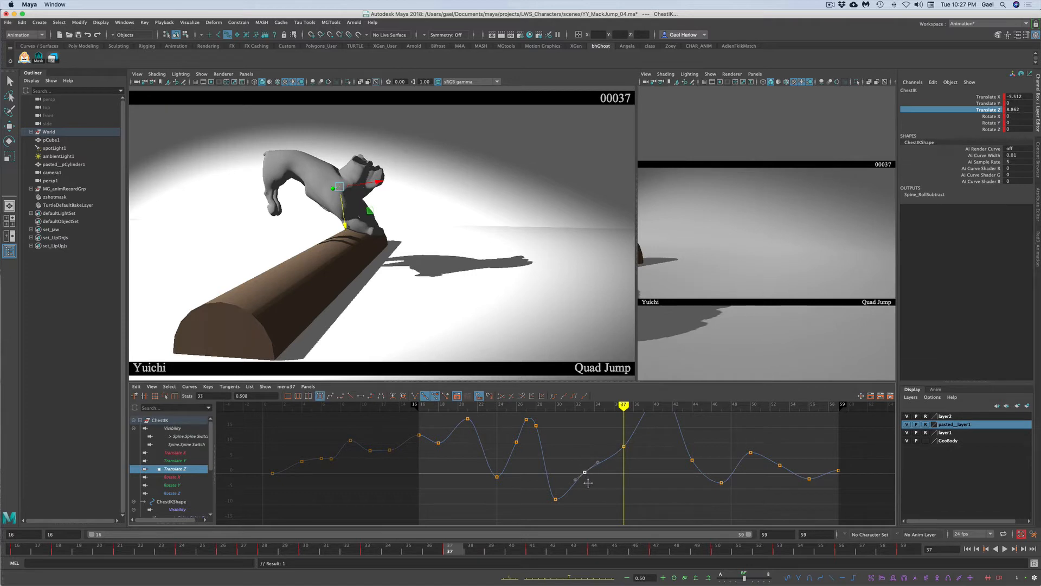
{"action": "middle_click_drag", "start_coordinate": [588, 483], "coordinate": [588, 488]}
Step: Add a ChestIK Translate Z key at frame 43 and raise it to about 17.6
{"action": "mouse_move", "coordinate": [429, 549]}
{"action": "left_mouse_down"}
{"action": "mouse_move", "coordinate": [367, 549]}
{"action": "mouse_move", "coordinate": [535, 533]}
{"action": "left_mouse_up"}
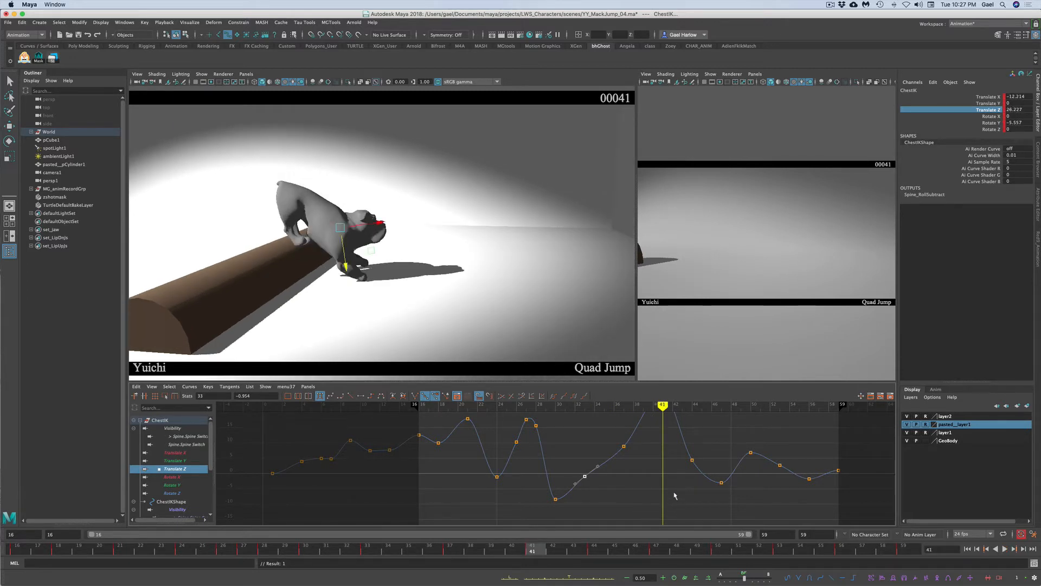
{"action": "middle_click_drag", "start_coordinate": [676, 496], "coordinate": [593, 521], "text": "alt"}
{"action": "left_click_drag", "start_coordinate": [548, 552], "coordinate": [573, 549]}
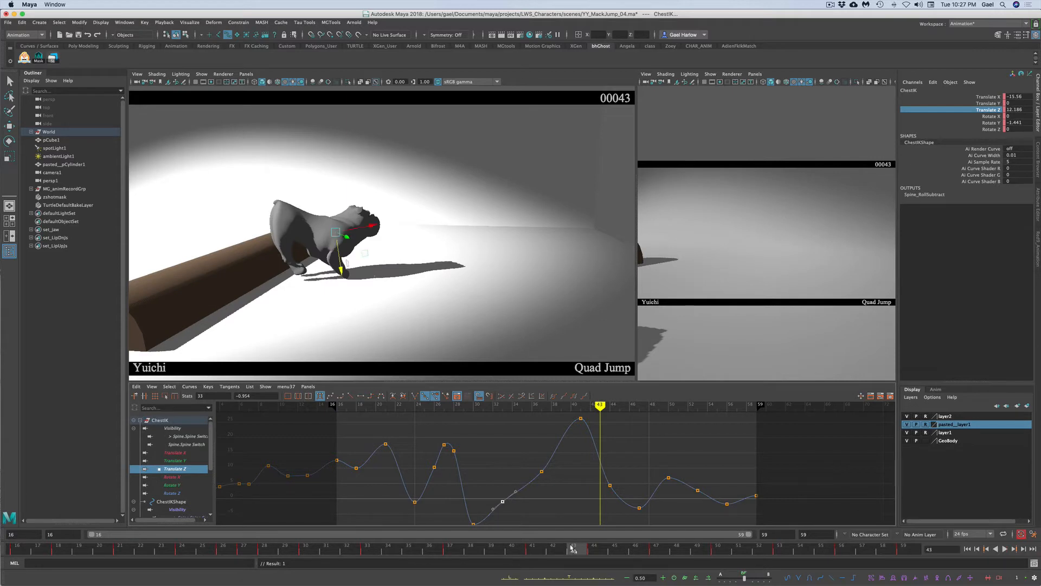
{"action": "left_click_drag", "start_coordinate": [590, 455], "coordinate": [612, 477]}
{"action": "middle_click_drag", "start_coordinate": [610, 459], "coordinate": [608, 445]}
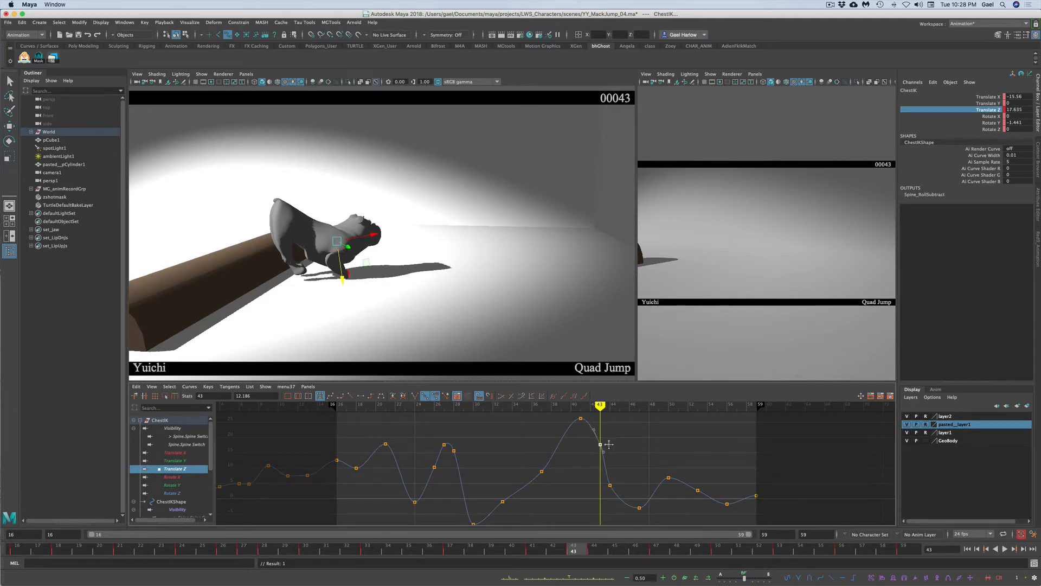
Step: Move the ChestIK Translate Z key at frame 44 to frame 45, lower it to about -0.3, and give it spline tangents
{"action": "left_click", "coordinate": [593, 551]}
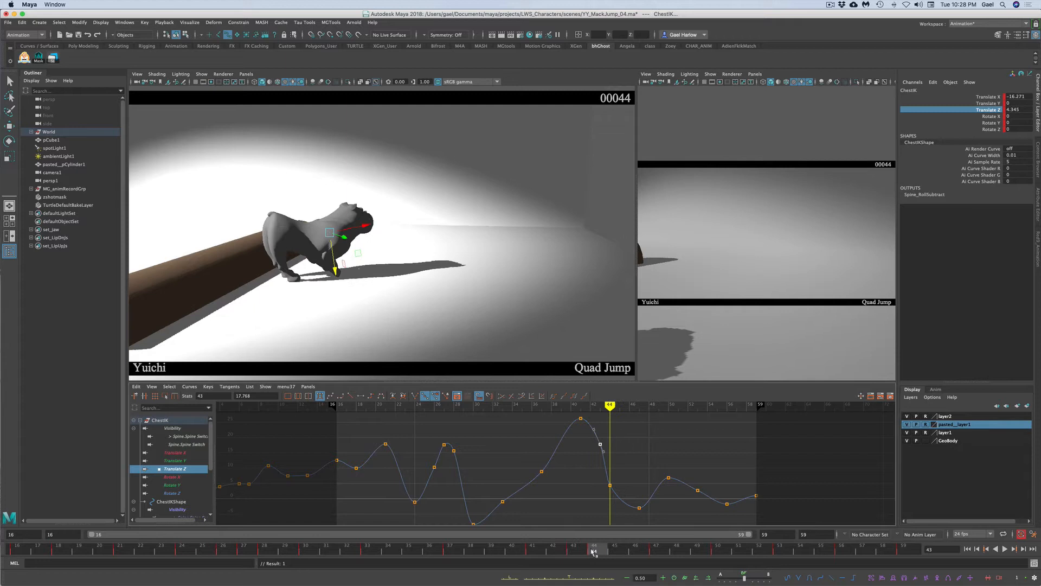
{"action": "left_click", "coordinate": [630, 486]}
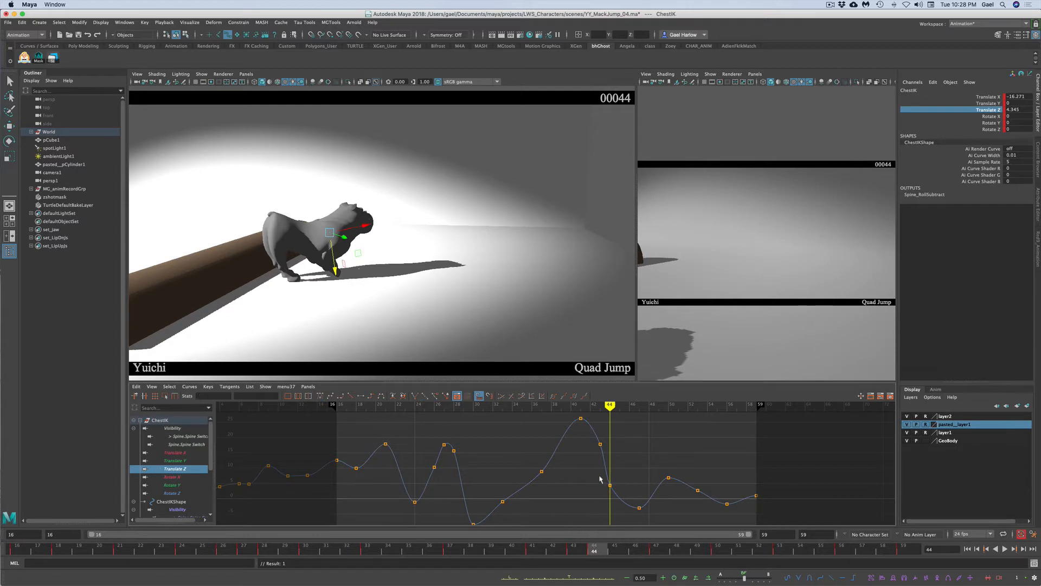
{"action": "left_click_drag", "start_coordinate": [600, 480], "coordinate": [619, 506]}
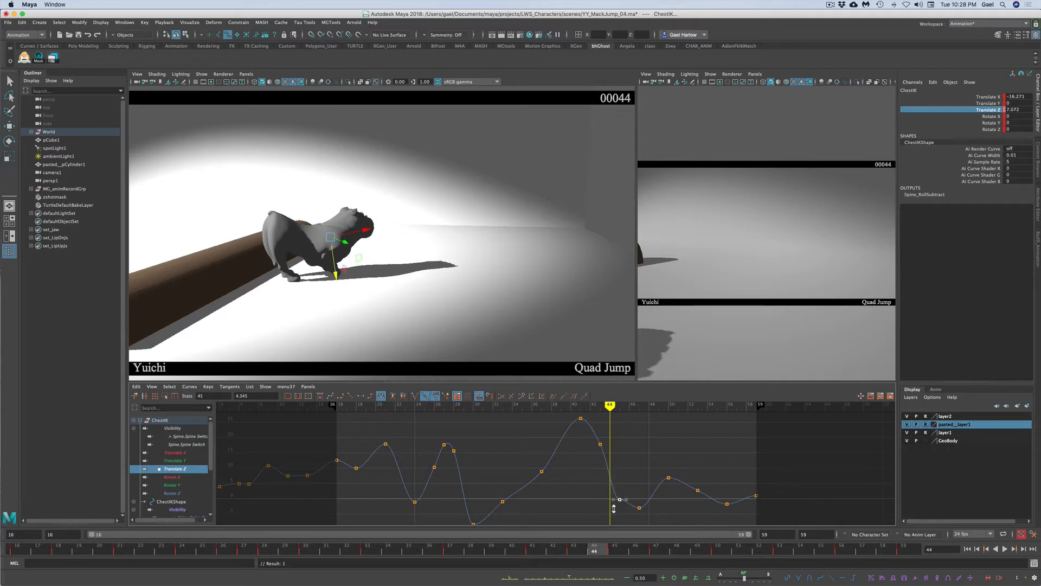
{"action": "left_click", "coordinate": [320, 395]}
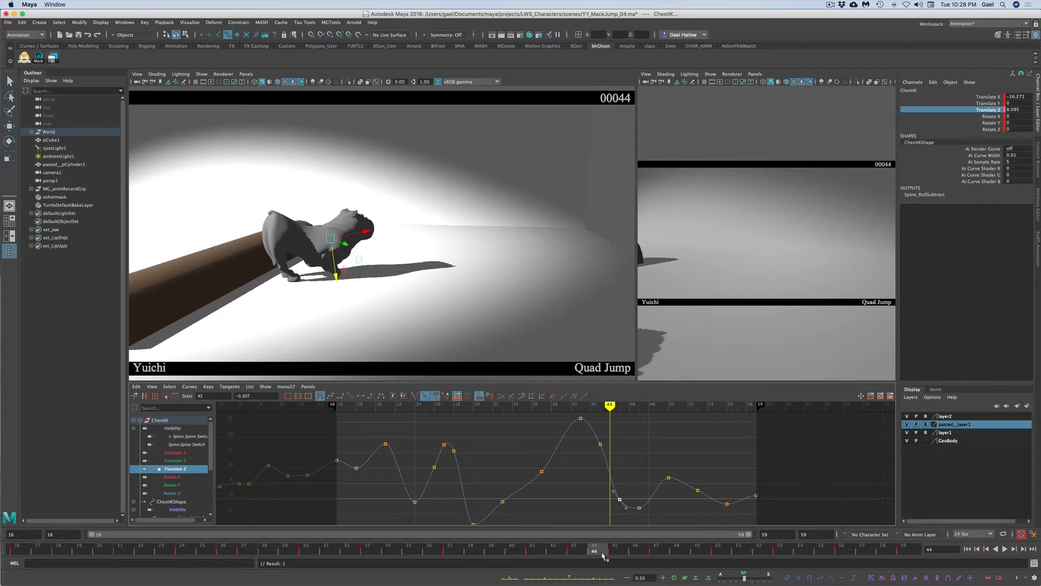
Step: Raise the ChestIK Translate Z keys at frames 50 and 53 to about 8.0 and 6.6
{"action": "left_click_drag", "start_coordinate": [604, 556], "coordinate": [692, 534]}
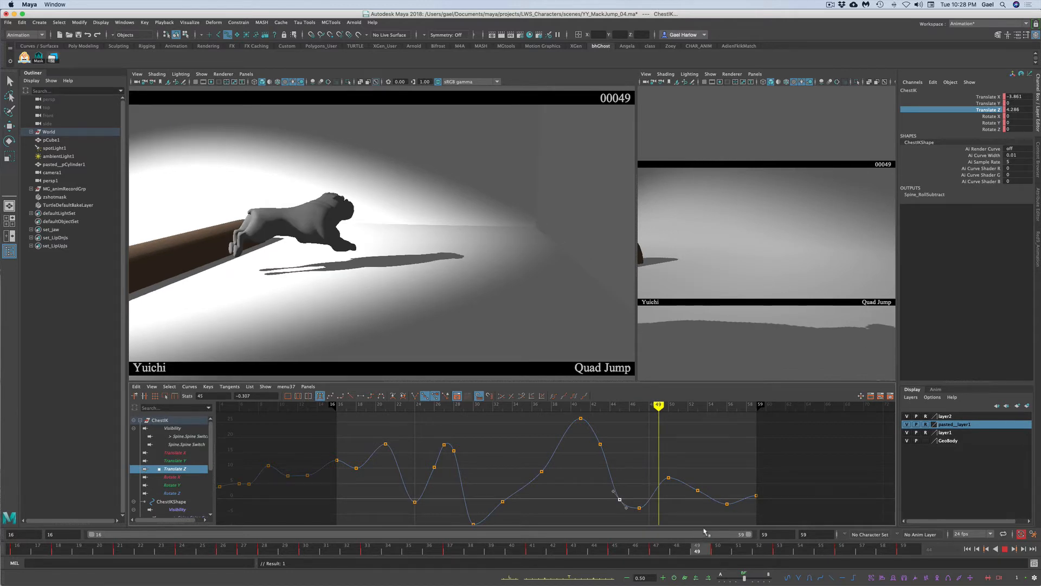
{"action": "left_click", "coordinate": [708, 544]}
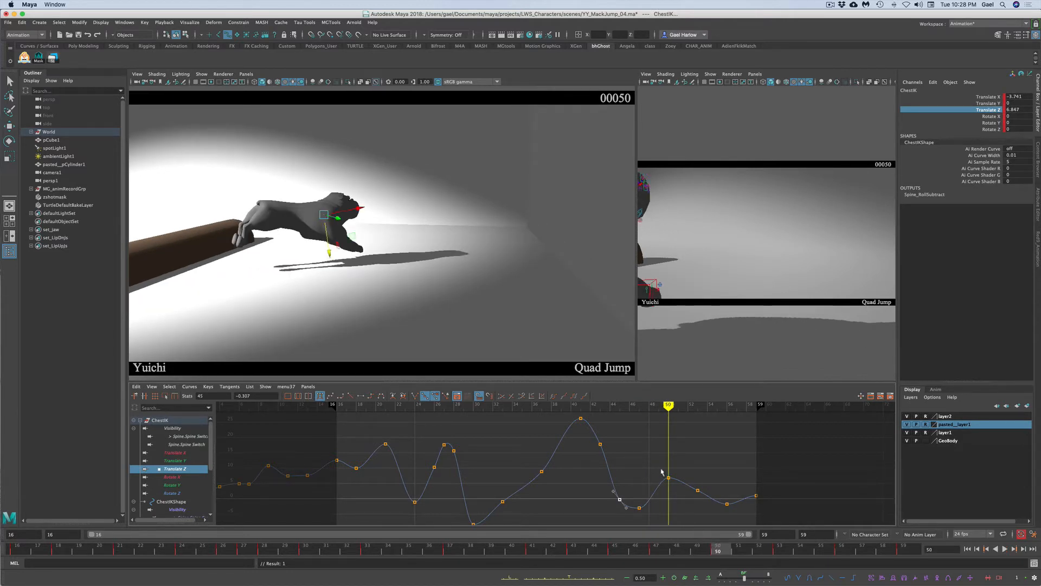
{"action": "left_click_drag", "start_coordinate": [661, 471], "coordinate": [678, 487]}
{"action": "middle_click_drag", "start_coordinate": [673, 478], "coordinate": [672, 475]}
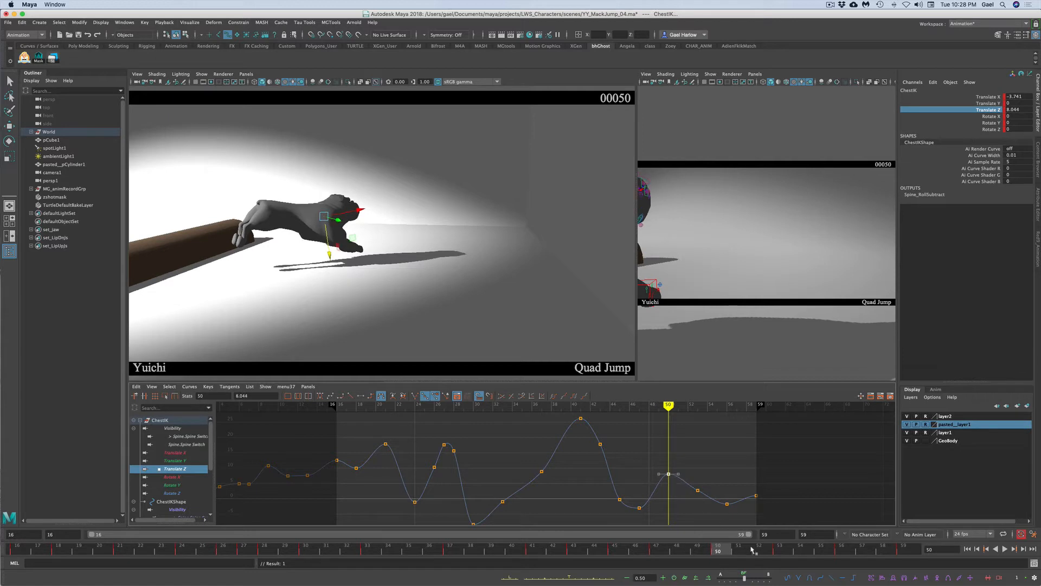
{"action": "key", "text": "period"}
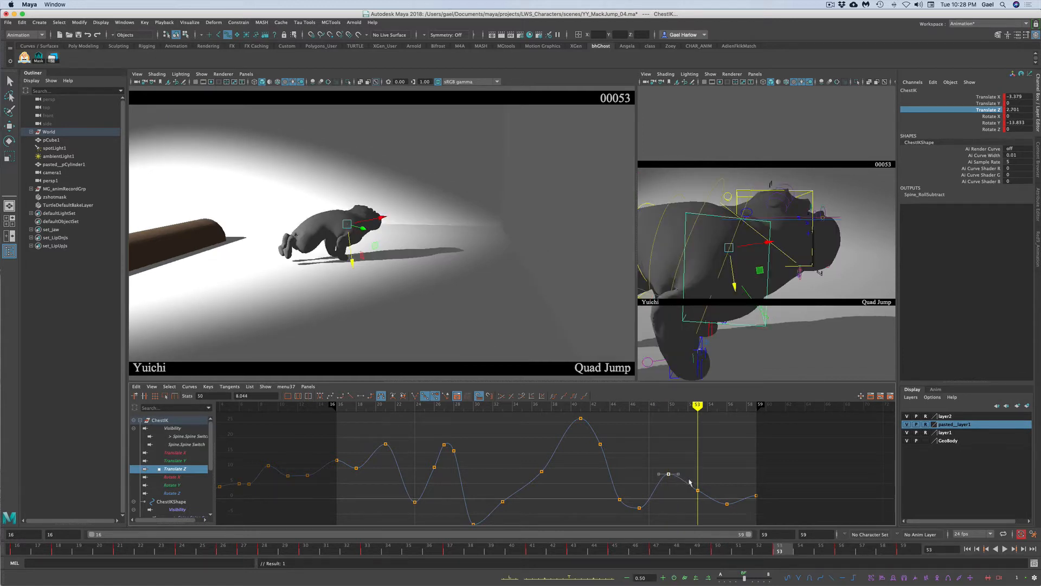
{"action": "left_click_drag", "start_coordinate": [690, 480], "coordinate": [709, 502]}
{"action": "middle_click_drag", "start_coordinate": [701, 493], "coordinate": [702, 481]}
Step: Apply spline tangents to the ChestIK Translate Z keys at frames 50 and 53, and adjust the frame 50 key's incoming tangent handle
{"action": "left_click_drag", "start_coordinate": [655, 461], "coordinate": [704, 489]}
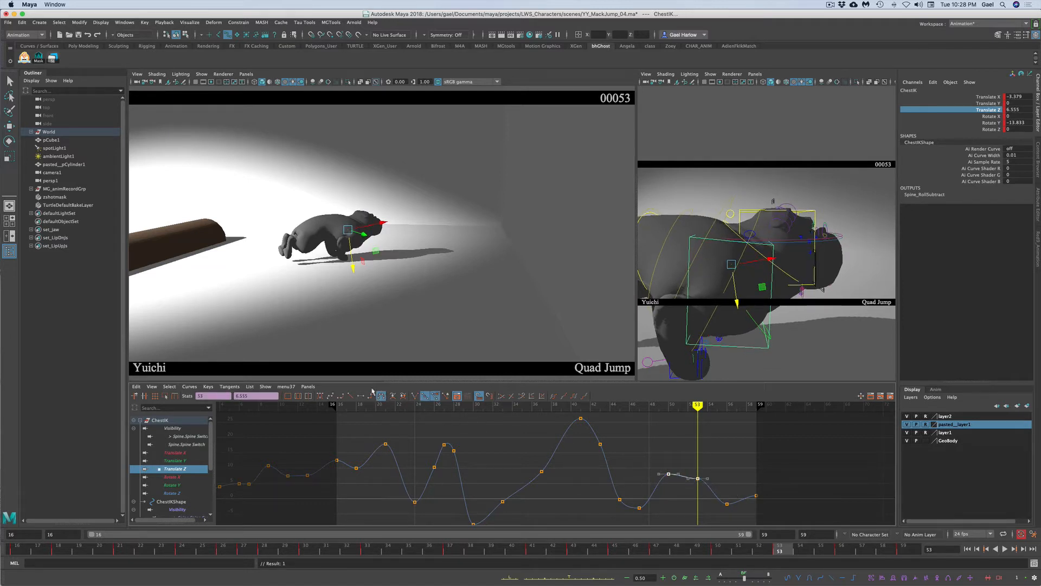
{"action": "left_click", "coordinate": [321, 396]}
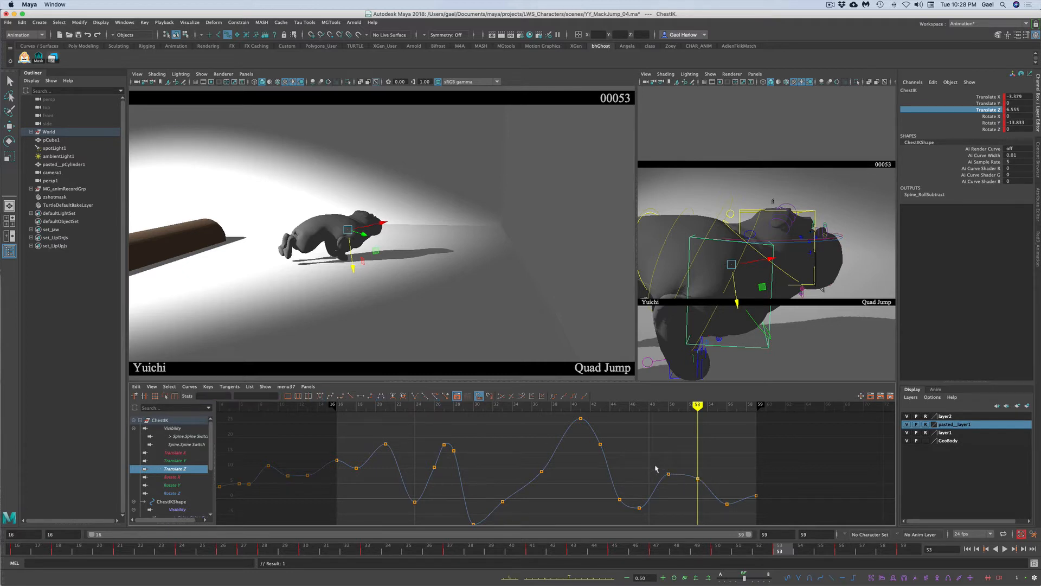
{"action": "left_click_drag", "start_coordinate": [675, 464], "coordinate": [654, 488]}
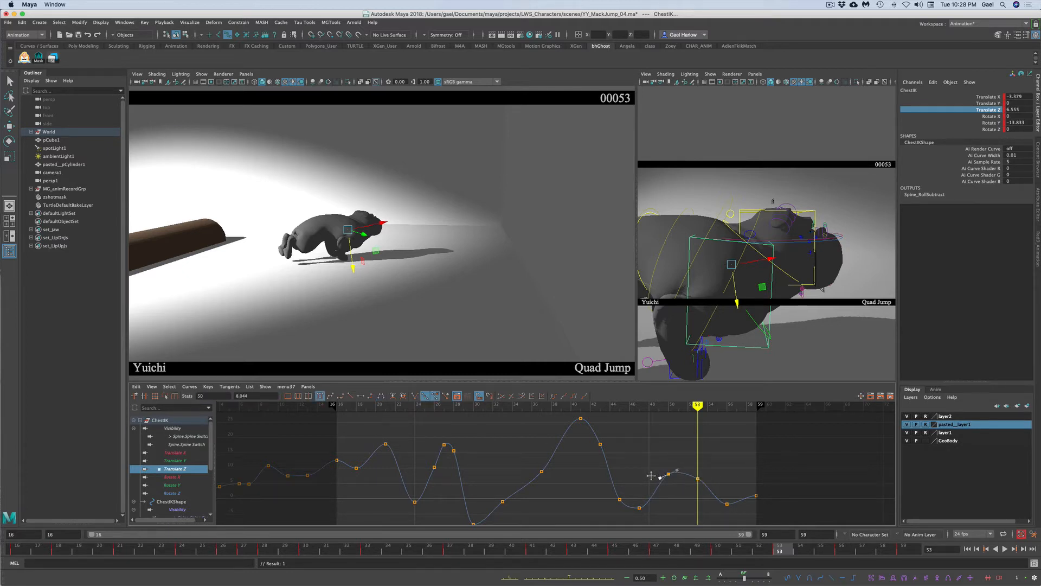
{"action": "left_click", "coordinate": [674, 484]}
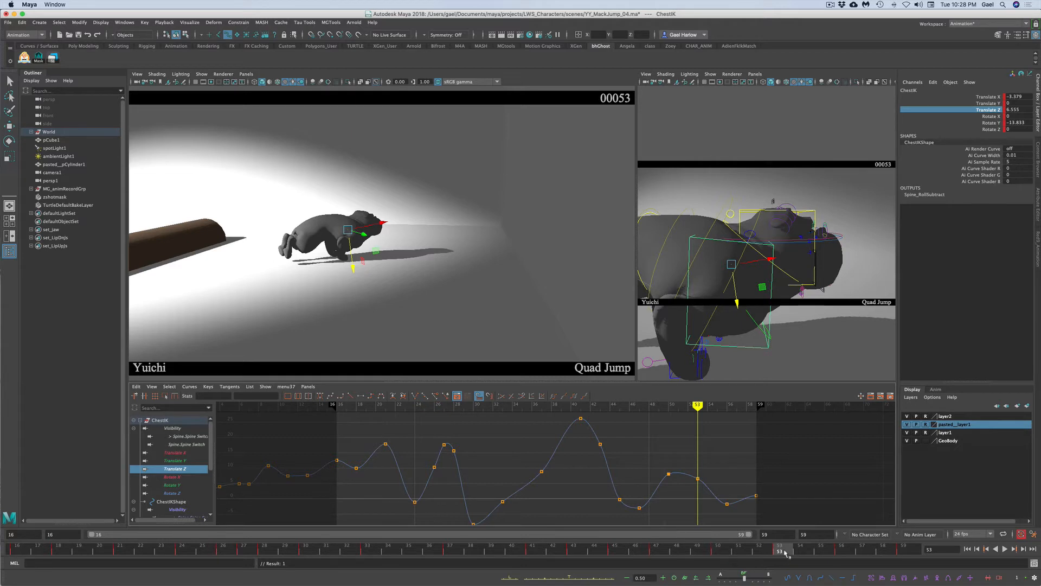
Step: Give the last ChestIK Translate Z key at frame 59 clamped tangents
{"action": "left_click_drag", "start_coordinate": [785, 552], "coordinate": [841, 549]}
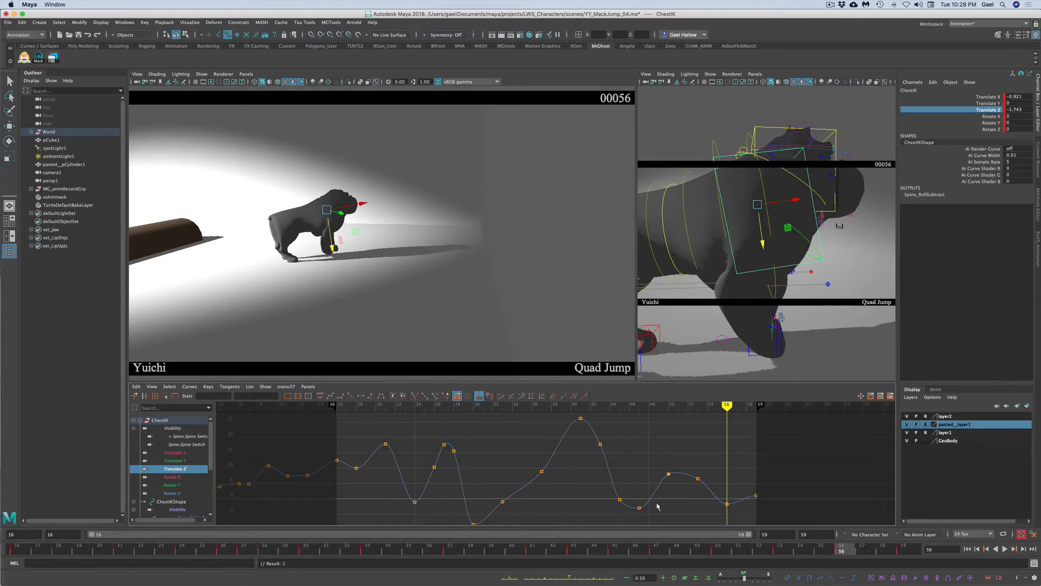
{"action": "left_click_drag", "start_coordinate": [848, 552], "coordinate": [917, 546]}
{"action": "left_click", "coordinate": [756, 495]}
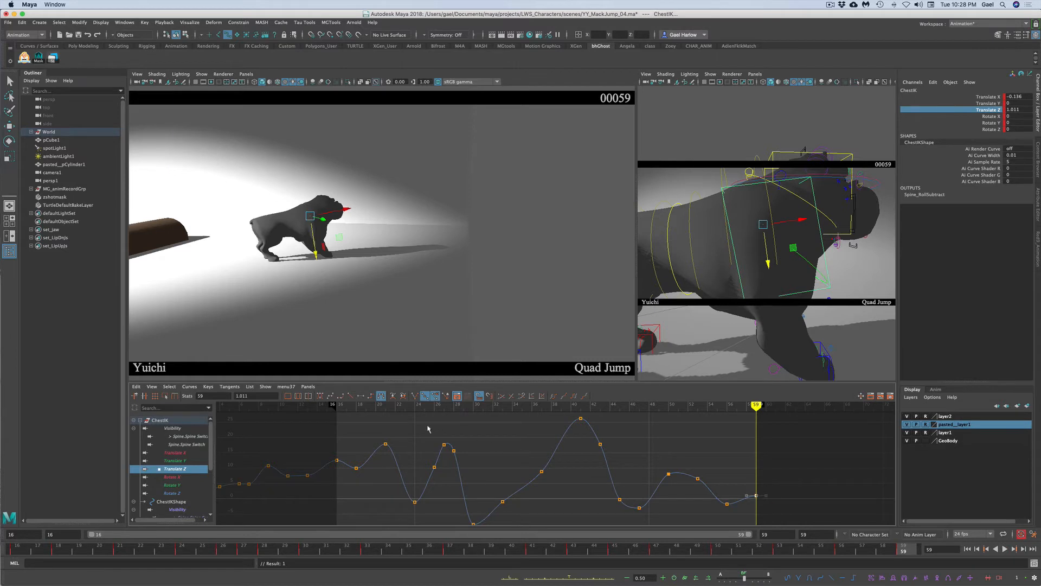
{"action": "left_click", "coordinate": [330, 396]}
Step: Play back the jump, create a playblast of it from frame 16, and review the resulting movie in QuickTime
{"action": "key", "text": "alt+v"}
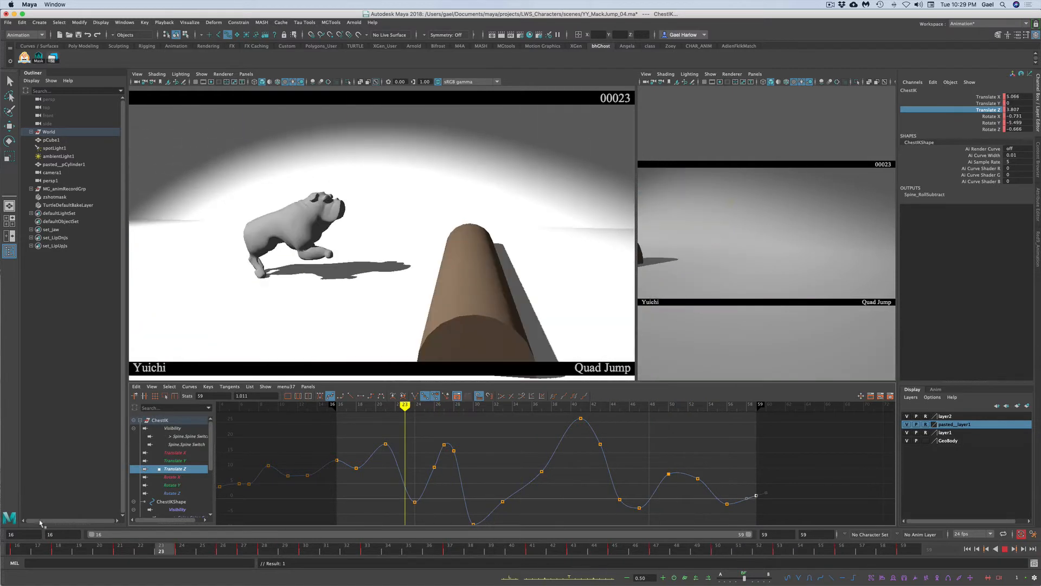
{"action": "left_click", "coordinate": [17, 548]}
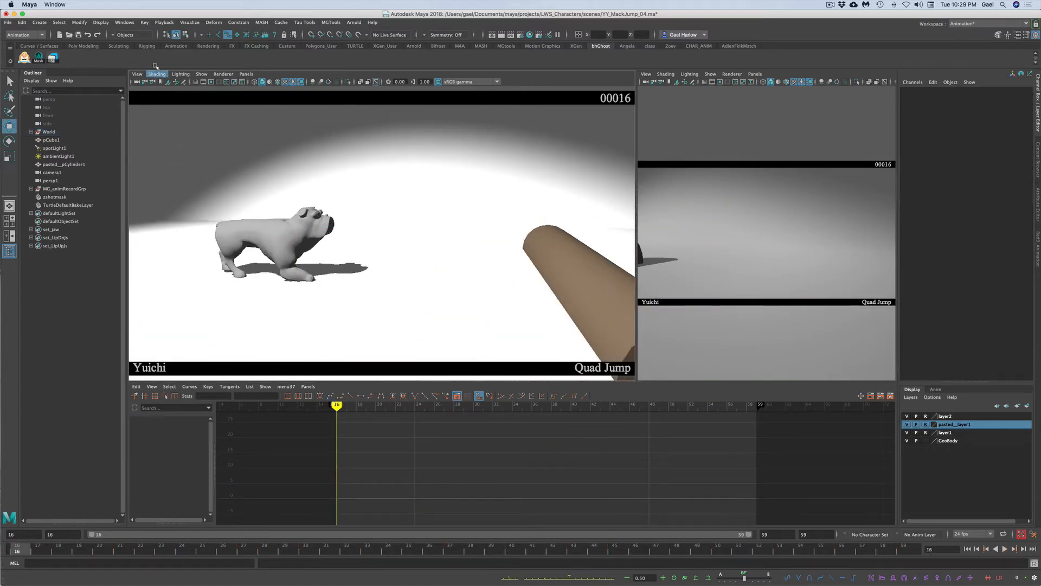
{"action": "left_click", "coordinate": [126, 24]}
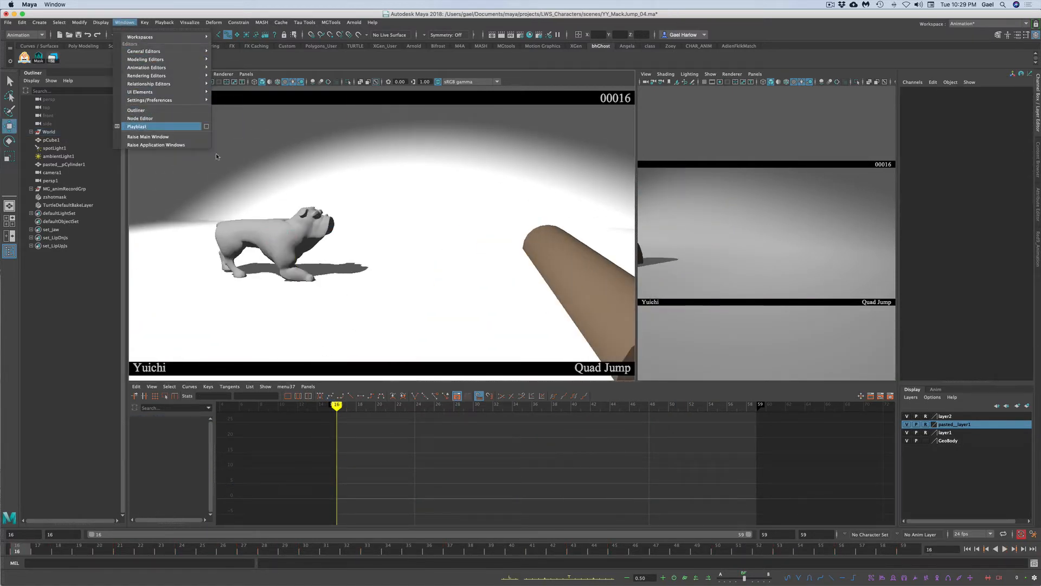
{"action": "left_click", "coordinate": [136, 126]}
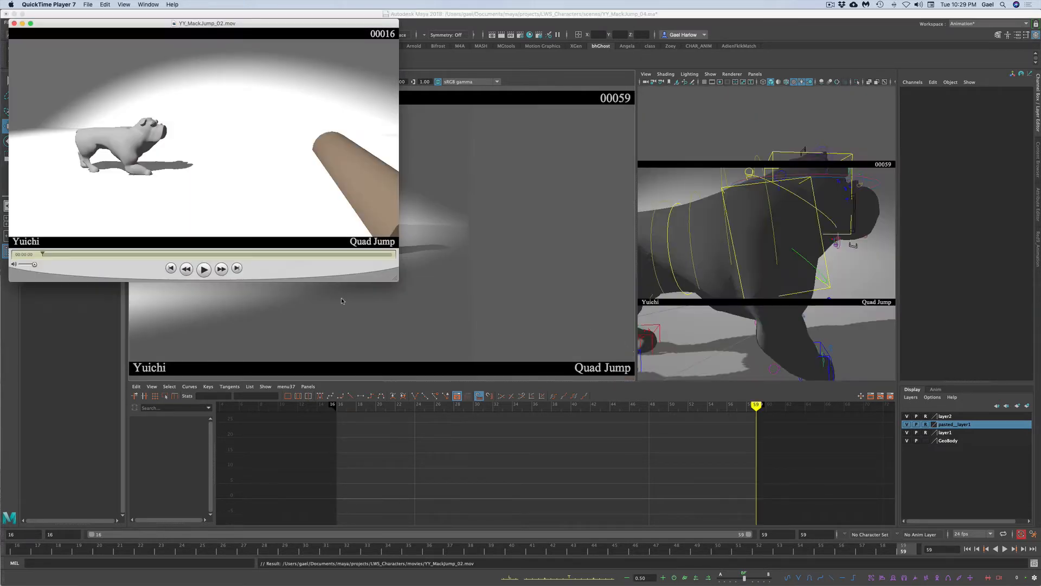
{"action": "left_click", "coordinate": [205, 269]}
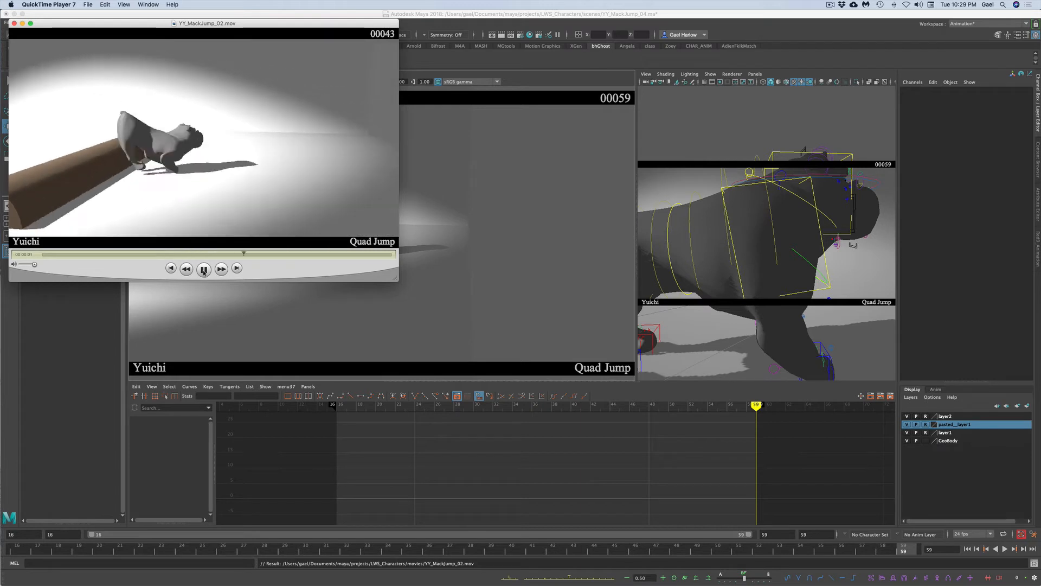
{"action": "left_click", "coordinate": [203, 269]}
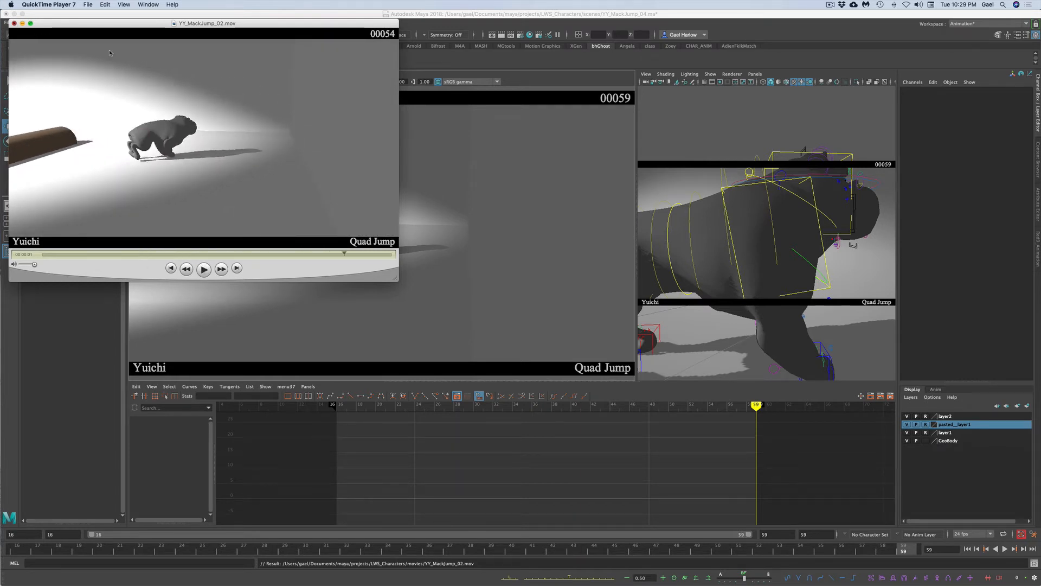
Step: Return to Maya, isolate the HeadIK control's Translate X curve, and lower its key at frame 25 to about -0.8
{"action": "left_click", "coordinate": [463, 175]}
{"action": "left_click", "coordinate": [844, 153]}
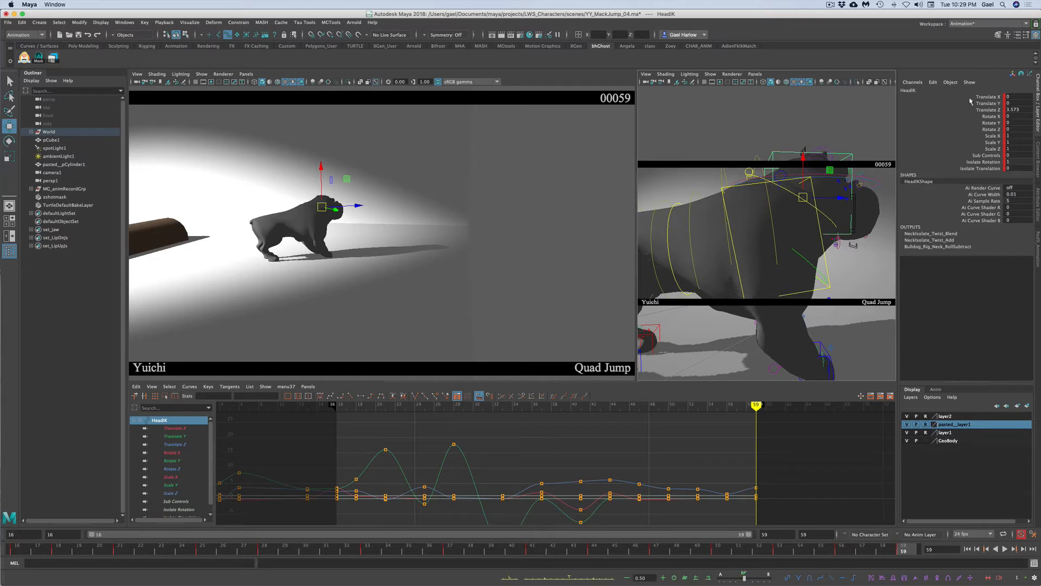
{"action": "left_click", "coordinate": [986, 97]}
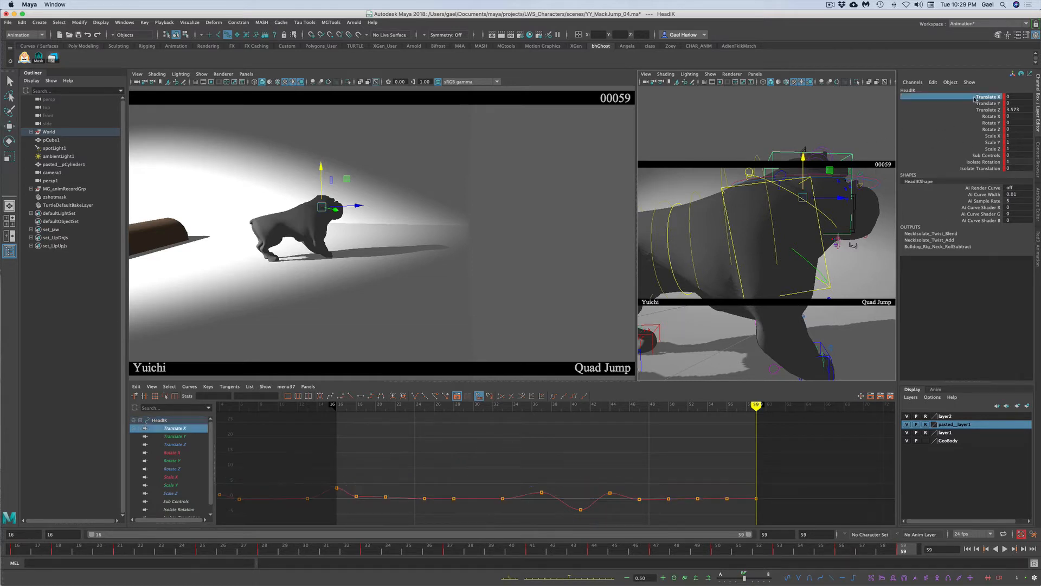
{"action": "mouse_move", "coordinate": [201, 553]}
{"action": "left_mouse_down"}
{"action": "mouse_move", "coordinate": [222, 551]}
{"action": "mouse_move", "coordinate": [169, 550]}
{"action": "mouse_move", "coordinate": [217, 548]}
{"action": "left_mouse_up"}
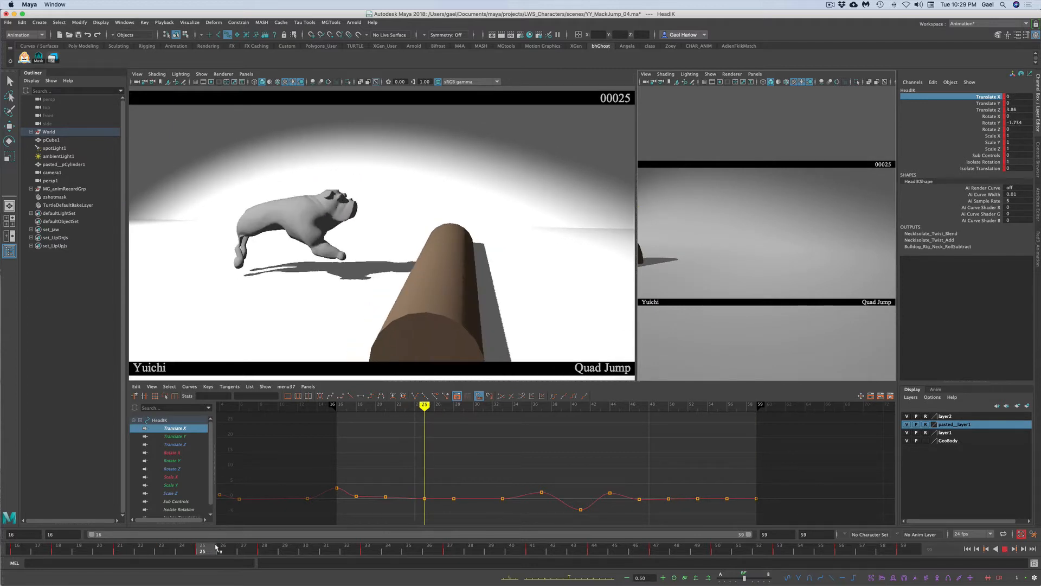
{"action": "left_click_drag", "start_coordinate": [415, 484], "coordinate": [434, 508]}
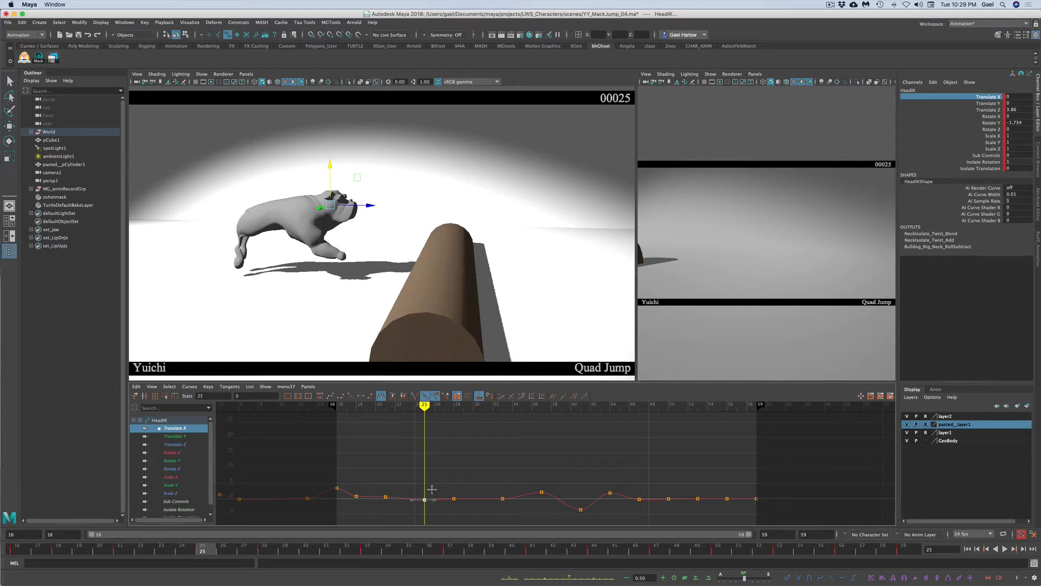
{"action": "middle_click_drag", "start_coordinate": [431, 490], "coordinate": [431, 495]}
Step: Raise the HeadIK Translate X key at frame 28 to about 0.88
{"action": "left_click", "coordinate": [263, 553]}
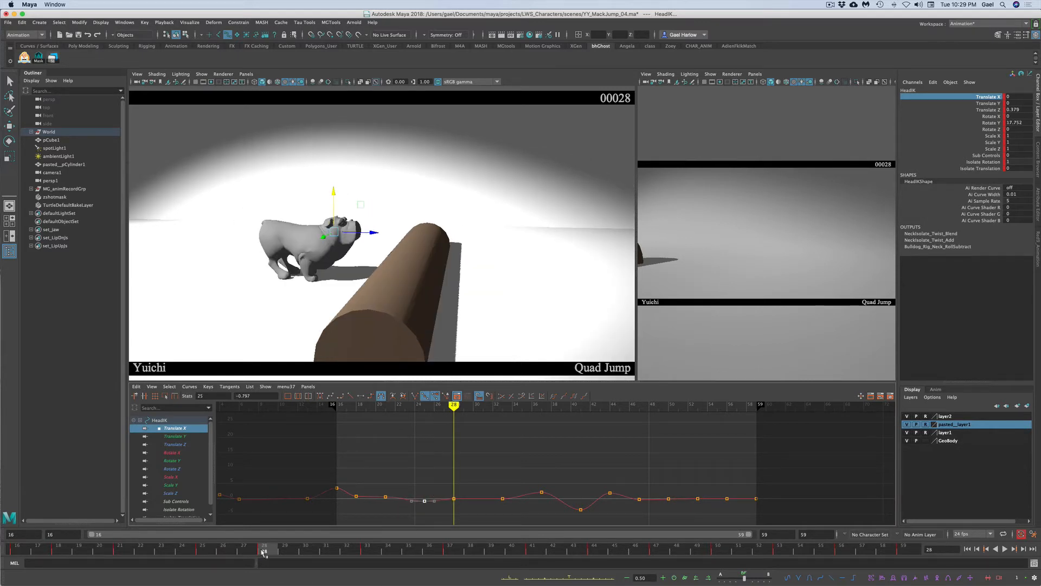
{"action": "left_click_drag", "start_coordinate": [446, 490], "coordinate": [463, 505]}
{"action": "key", "text": "f"}
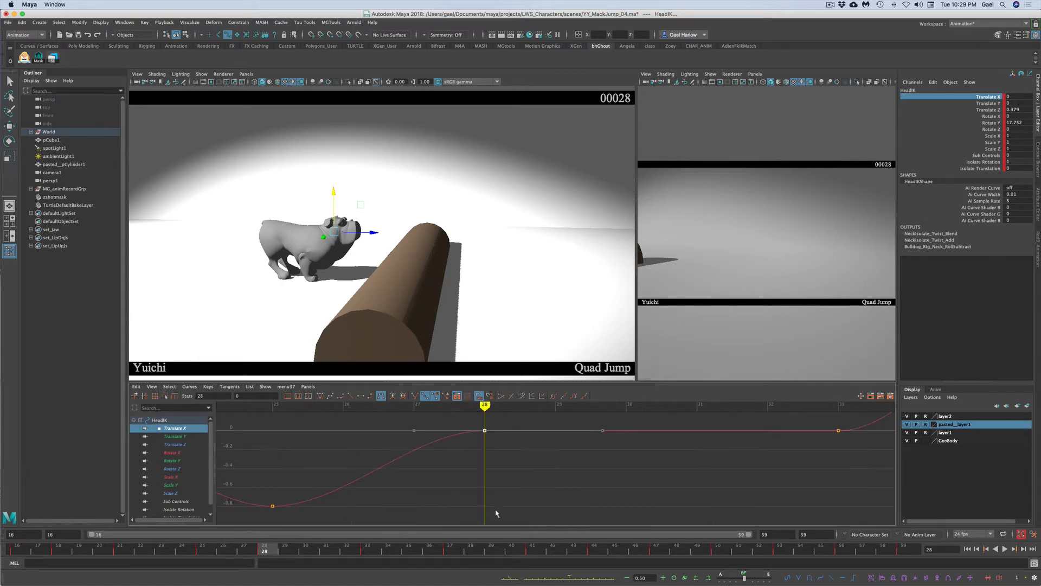
{"action": "left_click", "coordinate": [540, 485]}
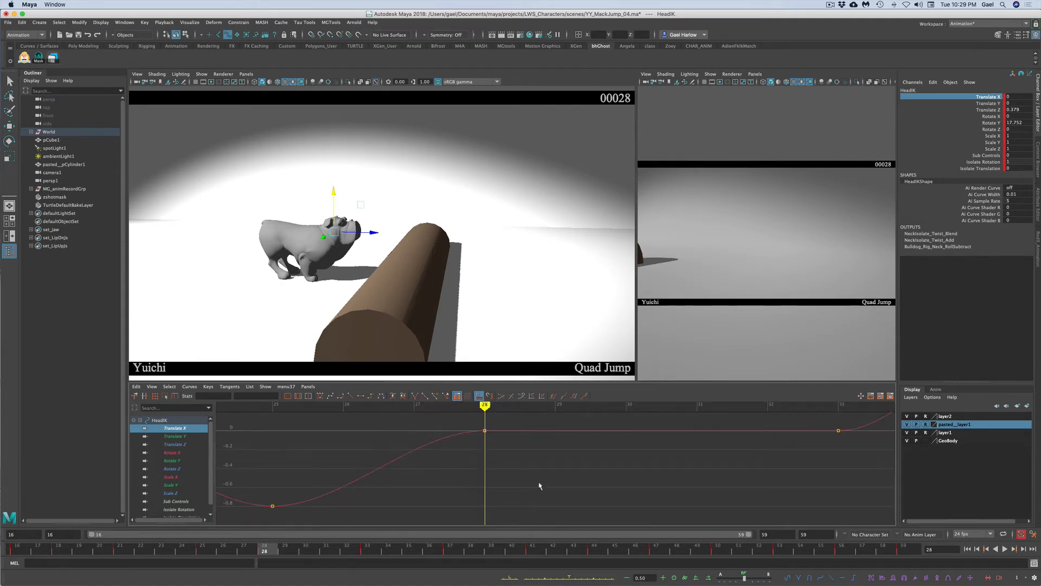
{"action": "key", "text": "a"}
{"action": "key", "text": "alt+a"}
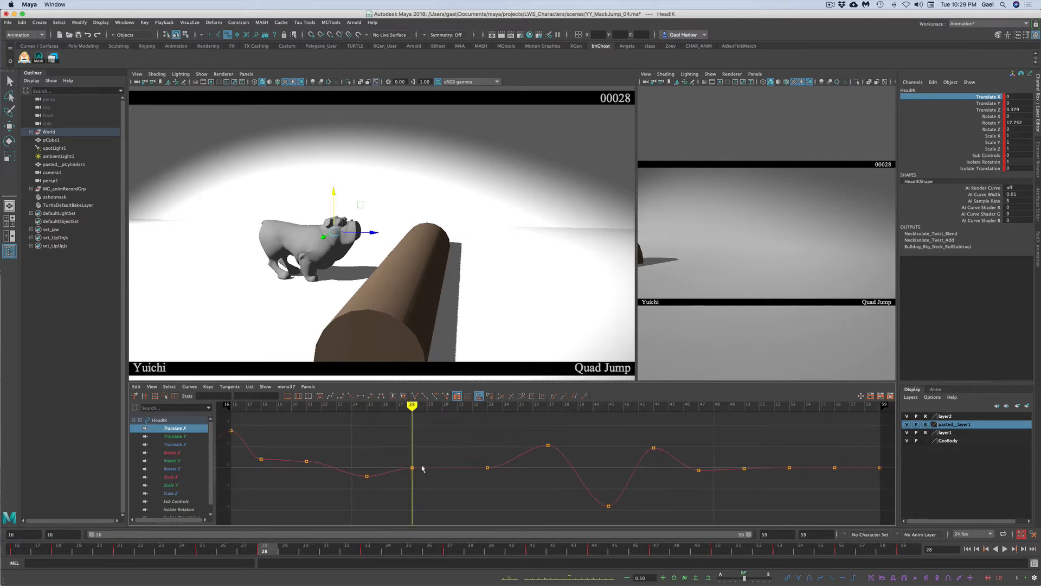
{"action": "left_click_drag", "start_coordinate": [397, 450], "coordinate": [420, 481]}
{"action": "mouse_move", "coordinate": [420, 482]}
{"action": "middle_mouse_down"}
{"action": "mouse_move", "coordinate": [421, 462]}
{"action": "mouse_move", "coordinate": [422, 472]}
{"action": "middle_mouse_up"}
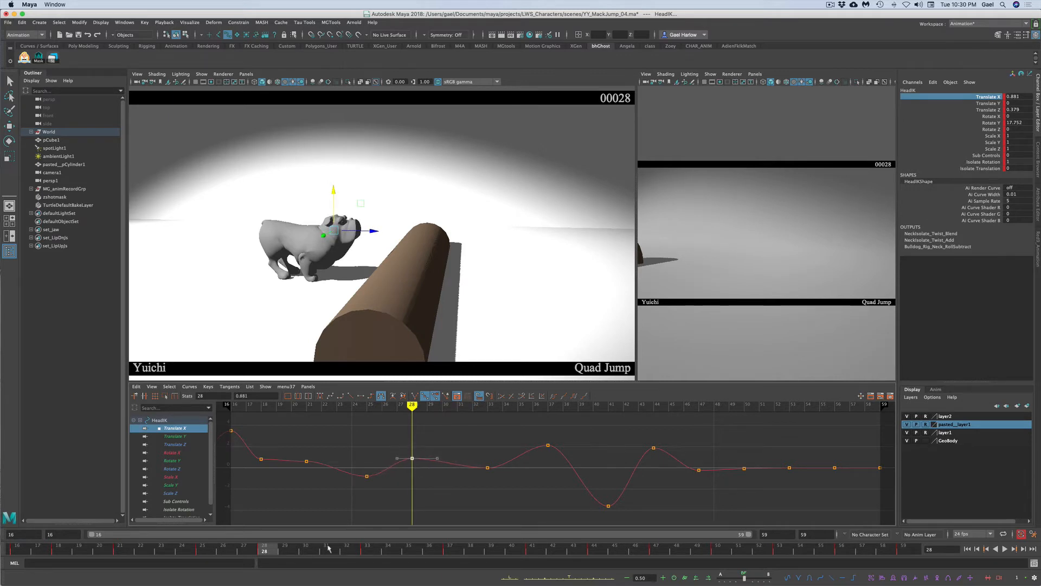
Step: Key HeadIK at frame 30 and lower its Translate X value there to about 0.15
{"action": "left_click", "coordinate": [298, 551]}
{"action": "left_click_drag", "start_coordinate": [304, 549], "coordinate": [308, 550]}
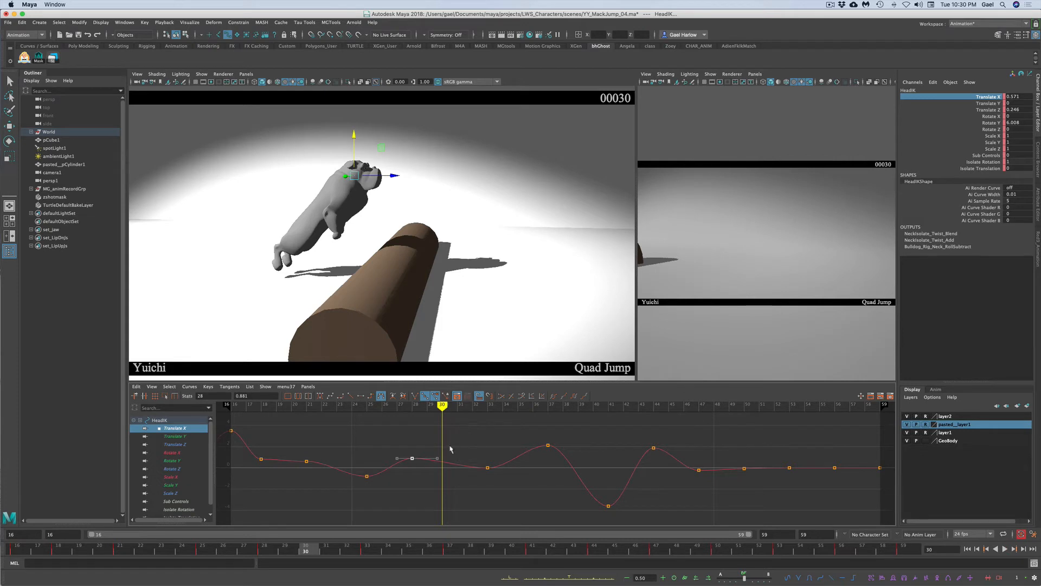
{"action": "key", "text": "s"}
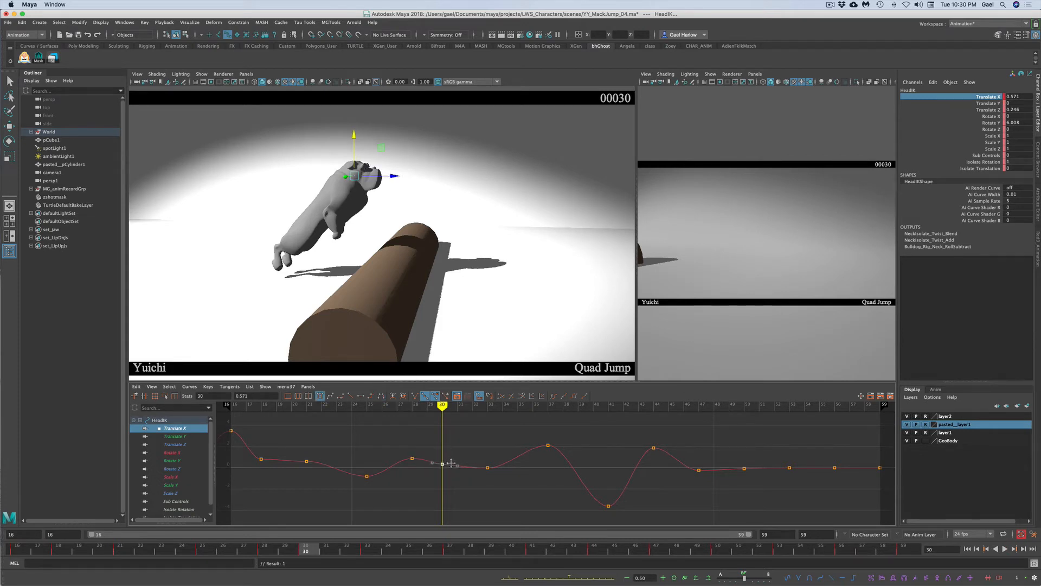
{"action": "middle_click_drag", "start_coordinate": [451, 463], "coordinate": [452, 464]}
Step: Move HeadIK forward to Translate Z about 1.8 at frame 30 and about 4.18 at frame 33
{"action": "left_click_drag", "start_coordinate": [391, 177], "coordinate": [394, 178]}
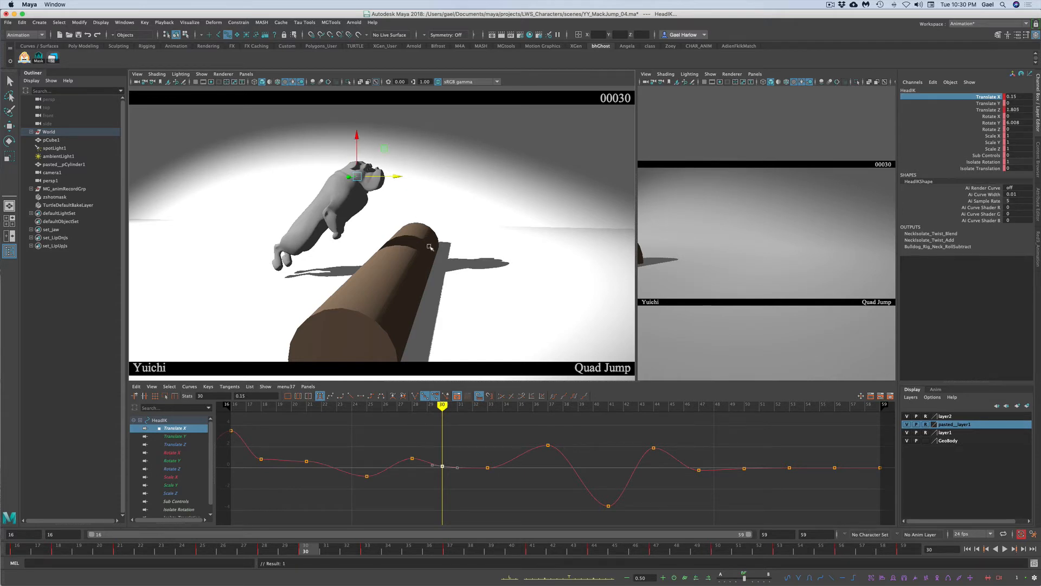
{"action": "left_click_drag", "start_coordinate": [313, 556], "coordinate": [378, 558]}
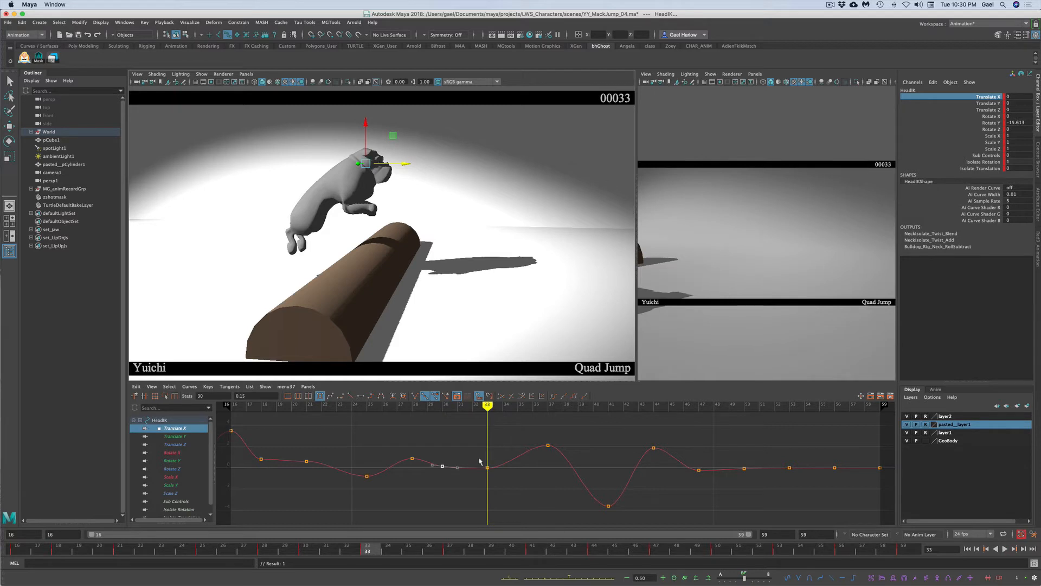
{"action": "left_click_drag", "start_coordinate": [405, 163], "coordinate": [413, 165]}
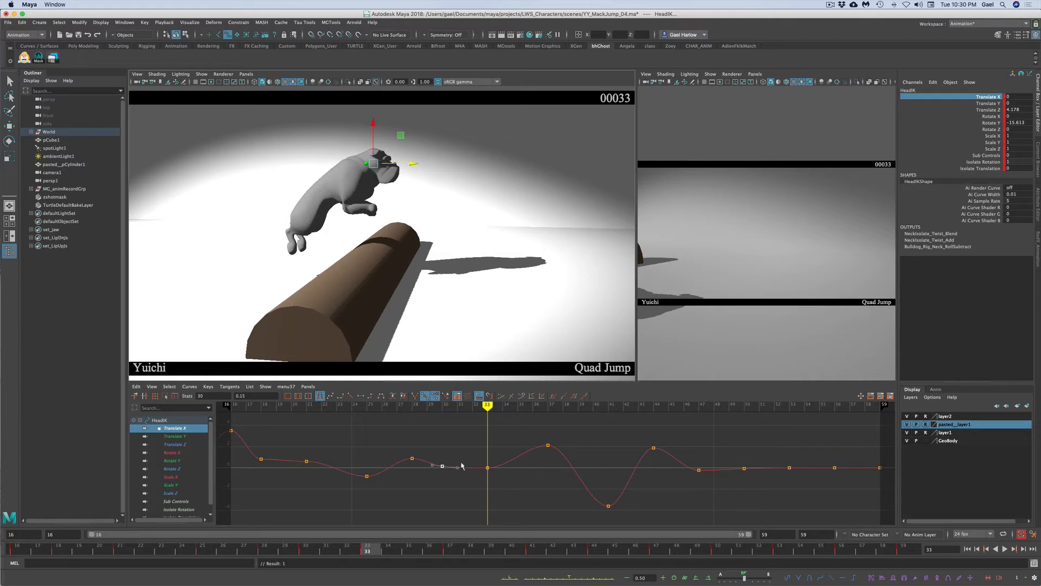
Step: At frame 41, raise HeadIK to Translate X about 0.45 and push it forward to Translate Z about 6.35
{"action": "left_click_drag", "start_coordinate": [380, 553], "coordinate": [451, 554]}
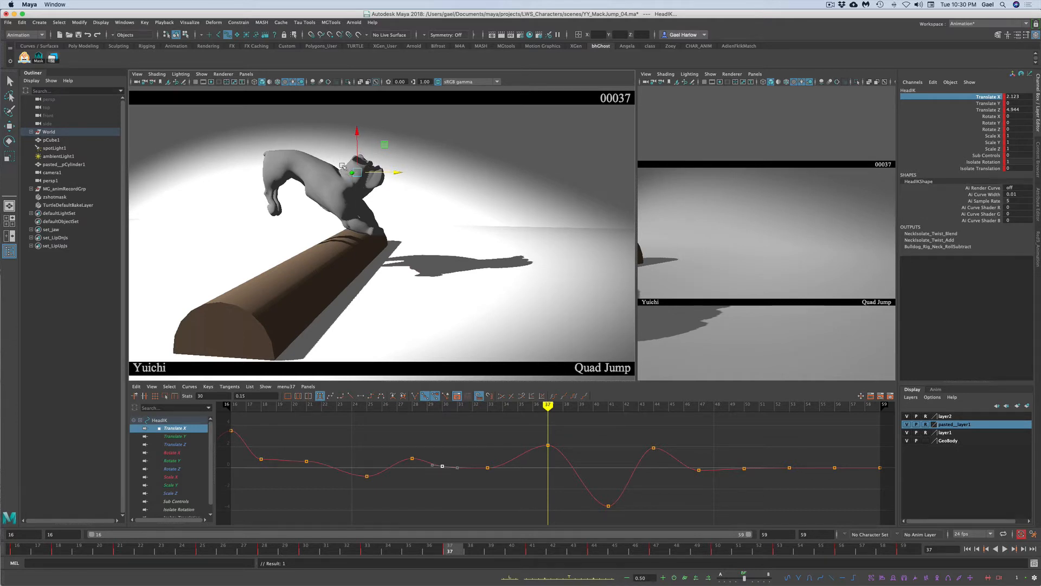
{"action": "left_click", "coordinate": [532, 553]}
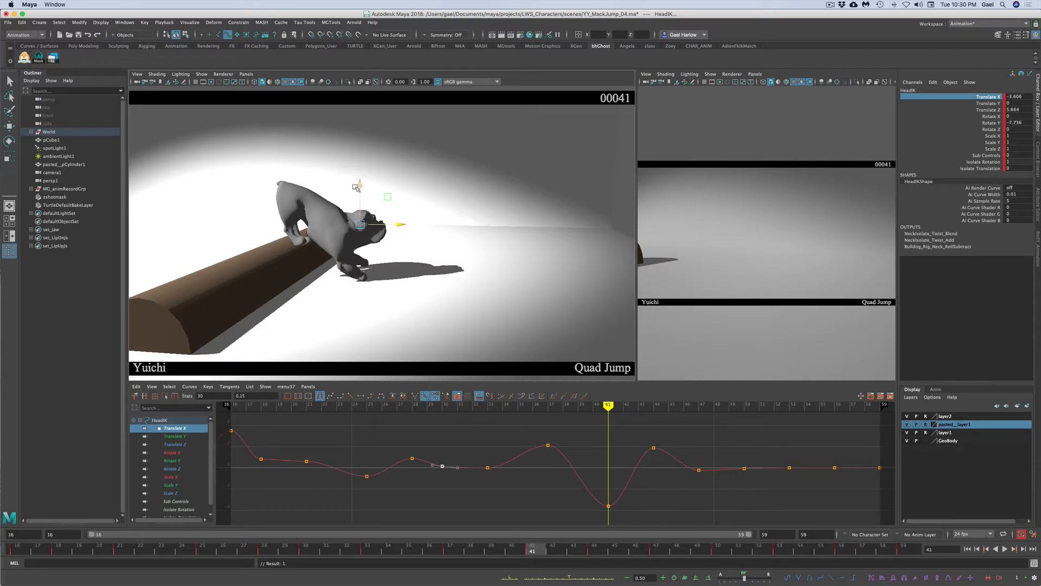
{"action": "left_click_drag", "start_coordinate": [360, 183], "coordinate": [360, 179]}
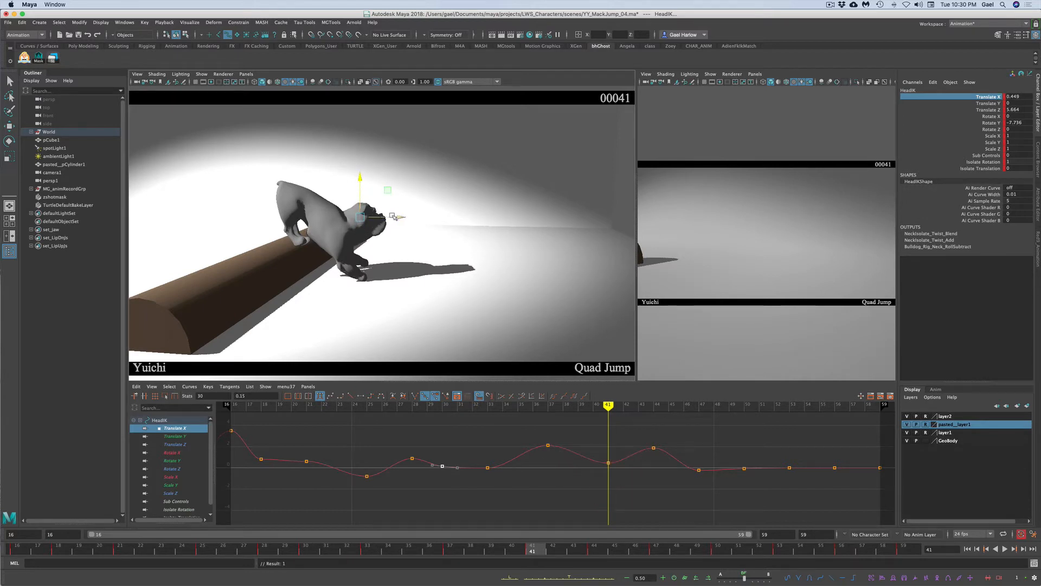
{"action": "left_click_drag", "start_coordinate": [394, 217], "coordinate": [401, 217]}
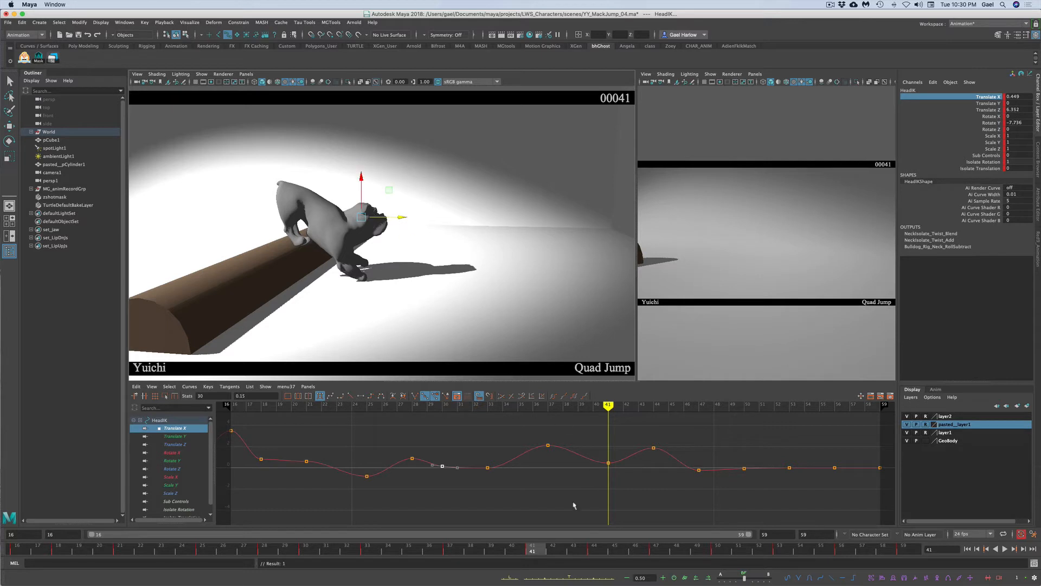
Step: At frame 44, lower HeadIK to Translate X about -3.09 and push it forward to Translate Z about 7.52
{"action": "left_click_drag", "start_coordinate": [545, 552], "coordinate": [578, 551]}
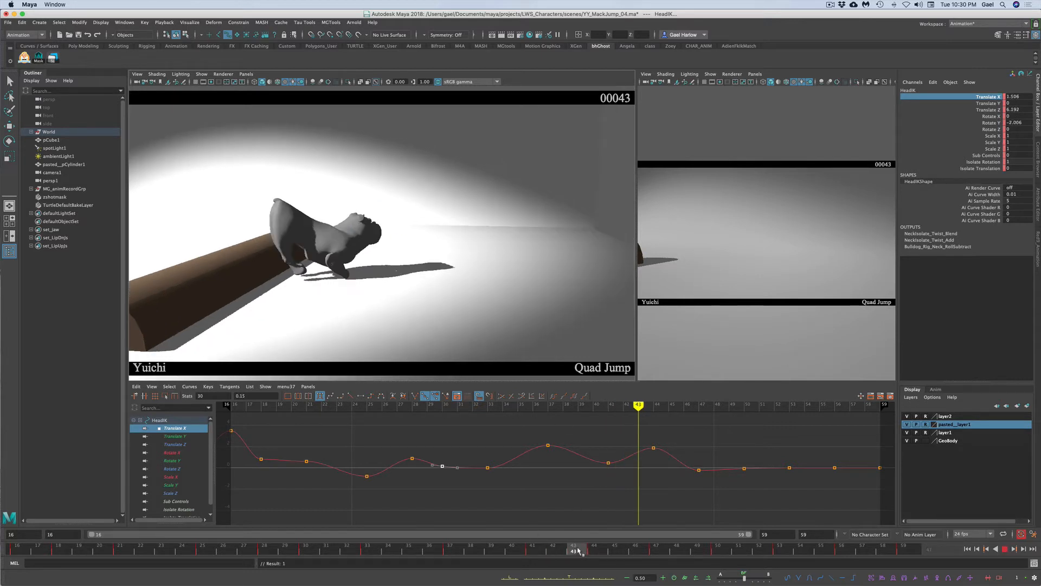
{"action": "left_click", "coordinate": [603, 551]}
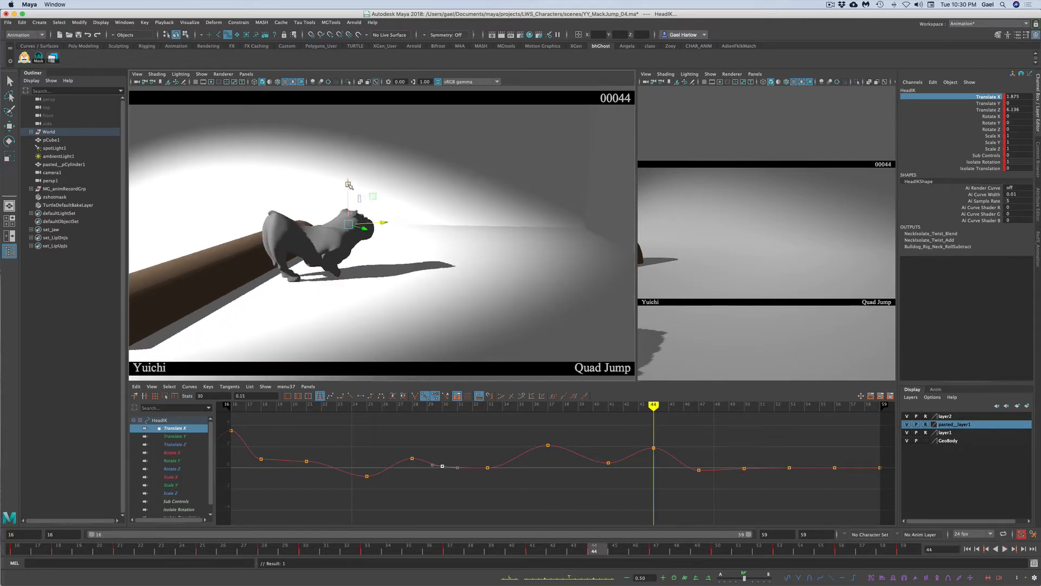
{"action": "left_click_drag", "start_coordinate": [351, 188], "coordinate": [353, 194]}
{"action": "left_click_drag", "start_coordinate": [384, 232], "coordinate": [387, 231]}
Step: Rotate HeadIK at frame 44 to about -21.9 in Rotate Y, checking the head in the side viewport
{"action": "key", "text": "f"}
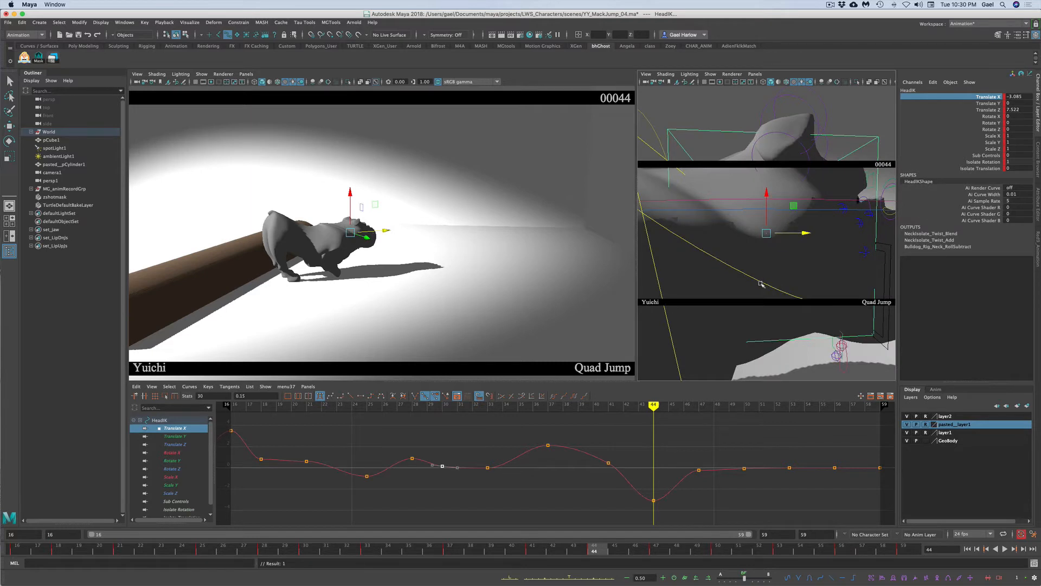
{"action": "right_click_drag", "start_coordinate": [770, 277], "coordinate": [610, 265], "text": "alt"}
{"action": "left_click_drag", "start_coordinate": [729, 269], "coordinate": [754, 251], "text": "alt"}
{"action": "key", "text": "e"}
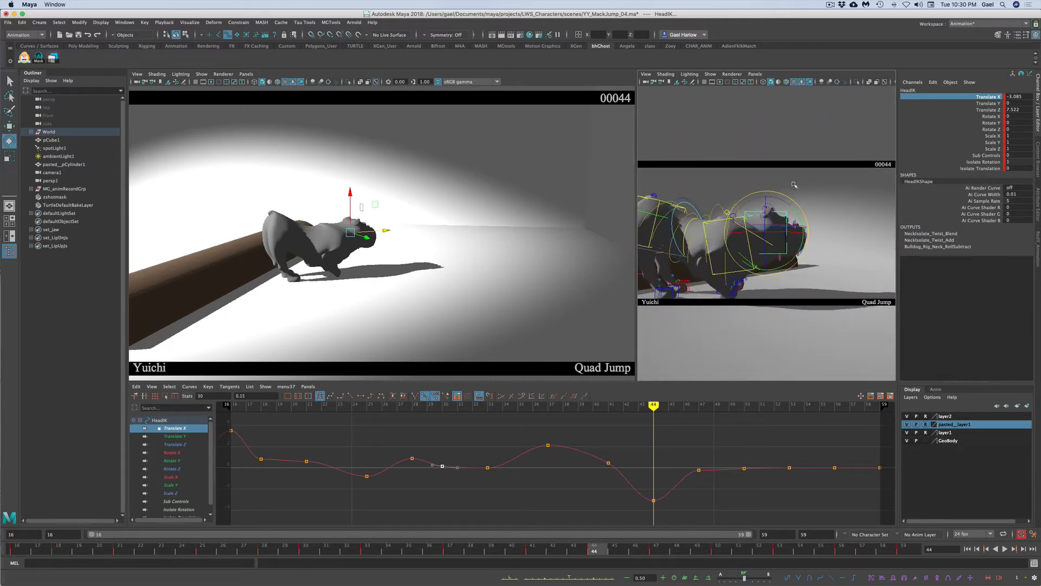
{"action": "left_click_drag", "start_coordinate": [797, 214], "coordinate": [803, 225]}
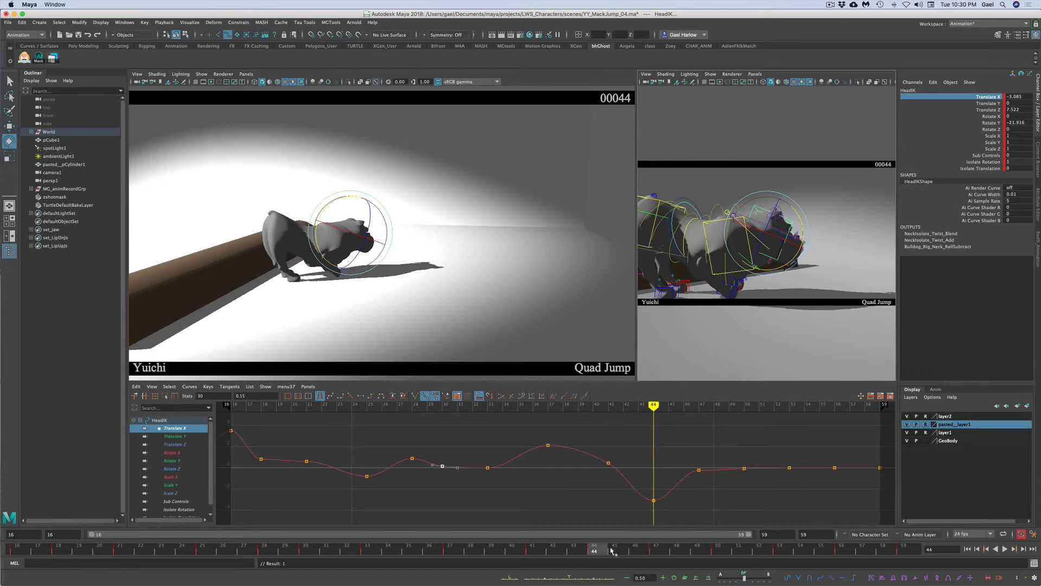
Step: Raise the HeadIK Translate X key at frame 47 to about 0.96 and tilt the head slightly in Rotate Y
{"action": "left_click_drag", "start_coordinate": [611, 551], "coordinate": [659, 550]}
{"action": "left_click_drag", "start_coordinate": [695, 454], "coordinate": [709, 487]}
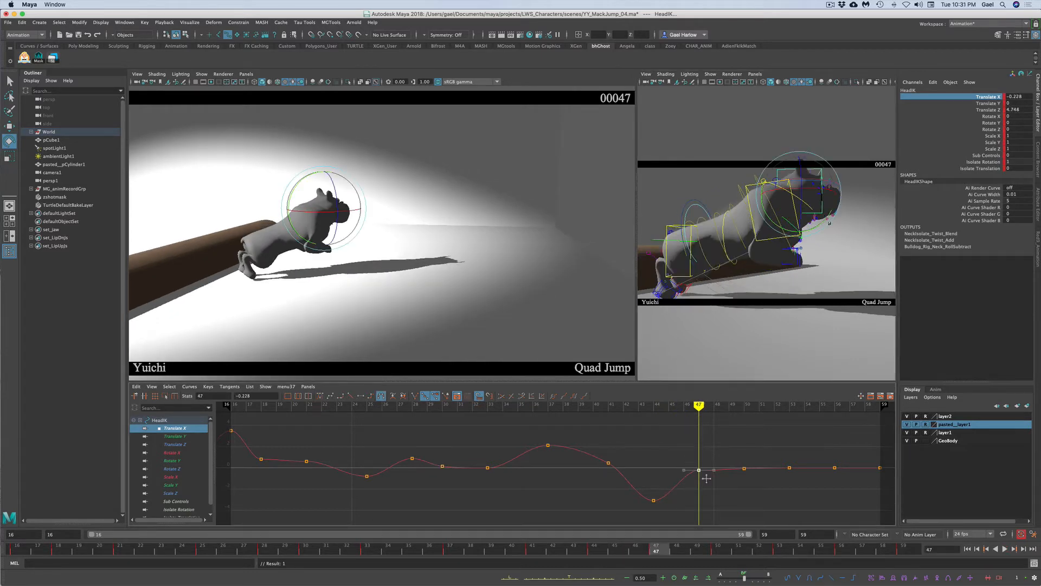
{"action": "middle_click_drag", "start_coordinate": [706, 480], "coordinate": [705, 468]}
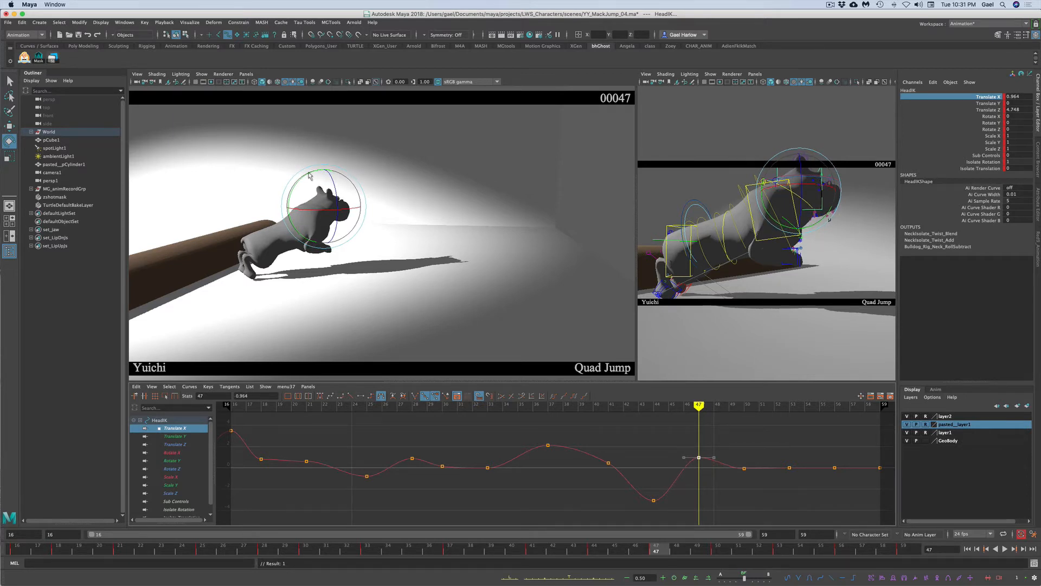
{"action": "left_click_drag", "start_coordinate": [309, 173], "coordinate": [321, 173]}
{"action": "key", "text": "alt+v"}
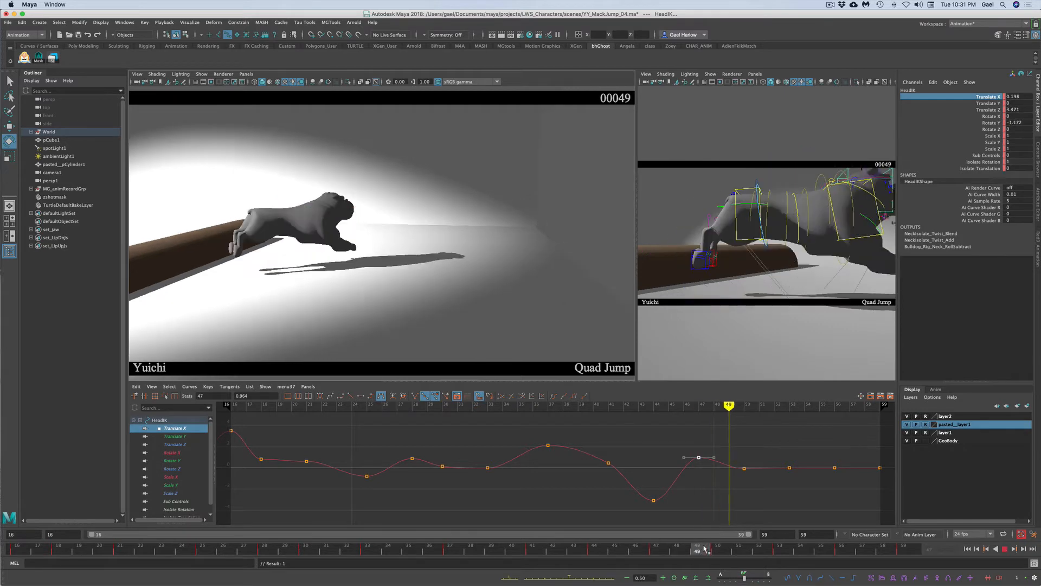
Step: Raise the HeadIK Translate X key at frame 53 to about 1.6 and lower the one at frame 56 to about -1.38
{"action": "left_click_drag", "start_coordinate": [863, 543], "coordinate": [778, 540]}
{"action": "left_click_drag", "start_coordinate": [781, 448], "coordinate": [794, 475]}
{"action": "mouse_move", "coordinate": [793, 476]}
{"action": "middle_mouse_down"}
{"action": "mouse_move", "coordinate": [792, 448]}
{"action": "mouse_move", "coordinate": [792, 461]}
{"action": "middle_mouse_up"}
{"action": "left_click_drag", "start_coordinate": [799, 549], "coordinate": [836, 537]}
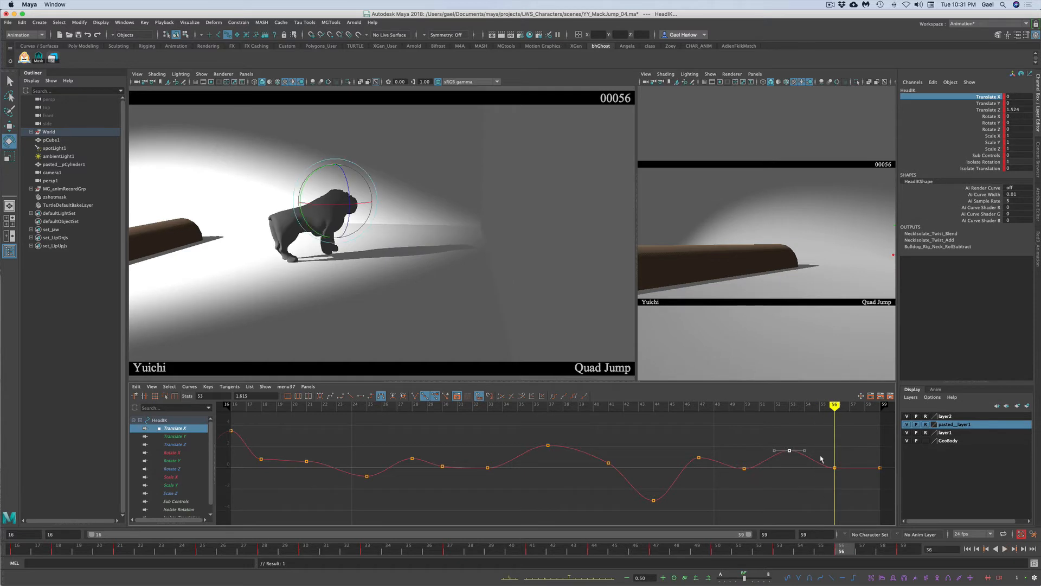
{"action": "left_click_drag", "start_coordinate": [828, 463], "coordinate": [842, 478]}
{"action": "middle_click_drag", "start_coordinate": [843, 476], "coordinate": [843, 491]}
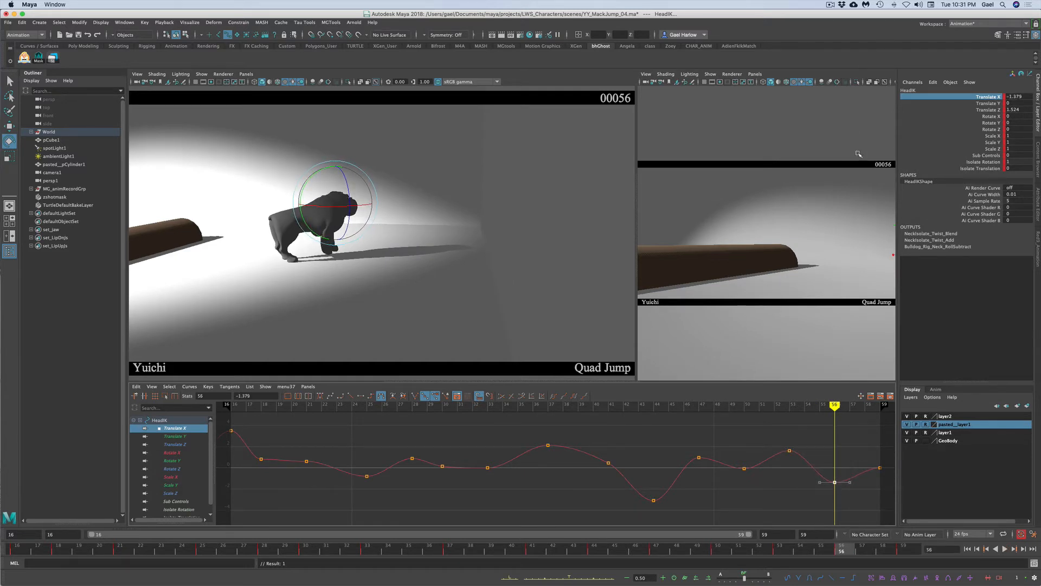
Step: At frame 56, move HeadIK forward to Translate Z about 3.49 and rotate it to about -10 in Rotate Y
{"action": "key", "text": "f"}
{"action": "right_click_drag", "start_coordinate": [817, 253], "coordinate": [653, 256], "text": "alt"}
{"action": "key", "text": "w"}
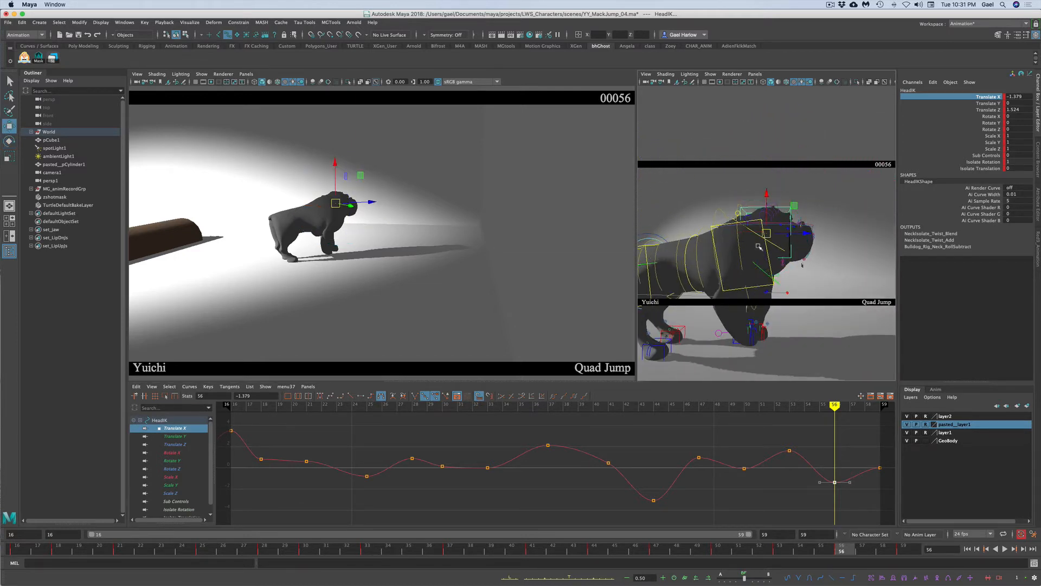
{"action": "left_click", "coordinate": [809, 233]}
{"action": "mouse_move", "coordinate": [809, 234]}
{"action": "left_mouse_down"}
{"action": "mouse_move", "coordinate": [801, 208]}
{"action": "mouse_move", "coordinate": [802, 236]}
{"action": "left_mouse_up"}
{"action": "key", "text": "e"}
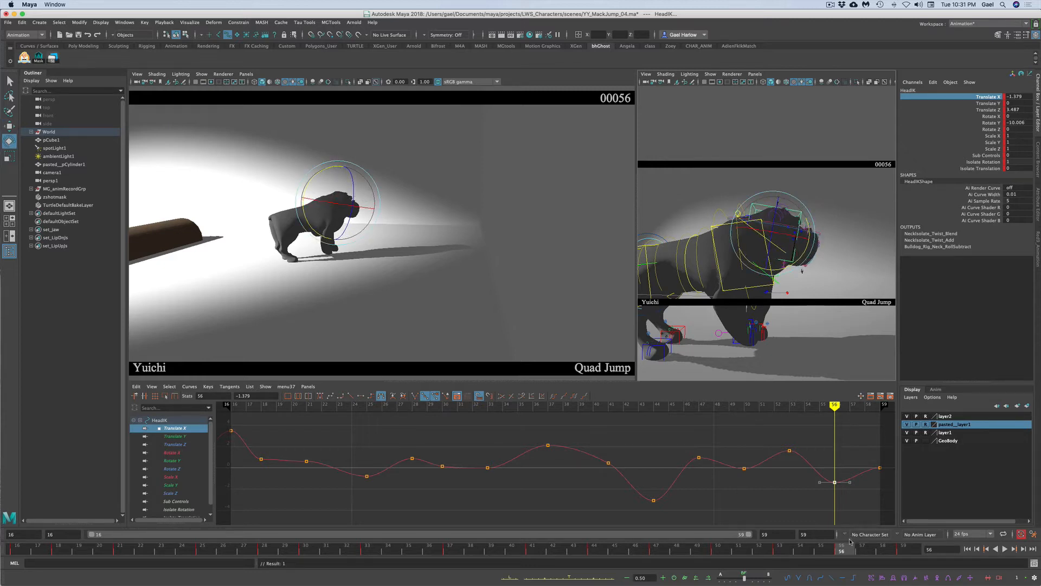
Step: Move HeadIK forward at frame 59 to Translate Z about 4.6
{"action": "mouse_move", "coordinate": [855, 551]}
{"action": "left_mouse_down"}
{"action": "mouse_move", "coordinate": [909, 549]}
{"action": "mouse_move", "coordinate": [822, 550]}
{"action": "mouse_move", "coordinate": [908, 535]}
{"action": "left_mouse_up"}
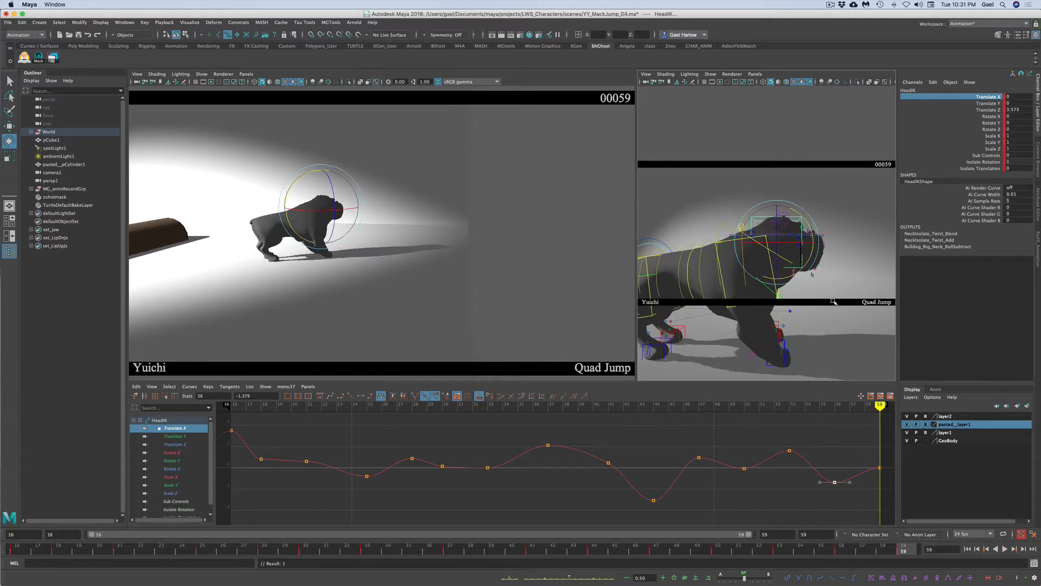
{"action": "key", "text": "w"}
{"action": "middle_click_drag", "start_coordinate": [812, 274], "coordinate": [816, 274]}
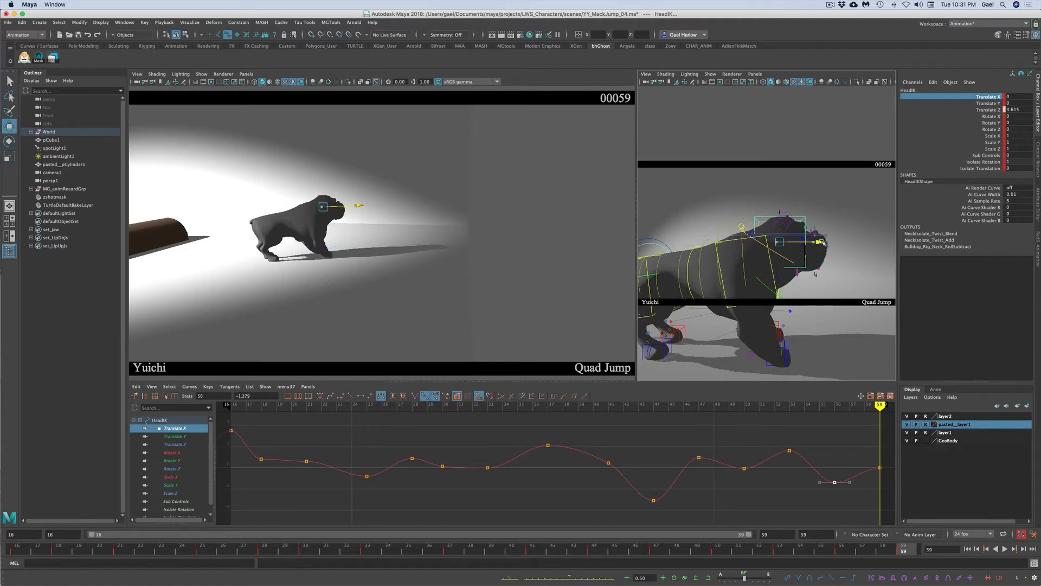
Step: Show all of HeadIK's translate, rotate and scale curves and apply spline tangents to their keys at frame 59
{"action": "left_click_drag", "start_coordinate": [972, 98], "coordinate": [980, 151]}
{"action": "key", "text": "f"}
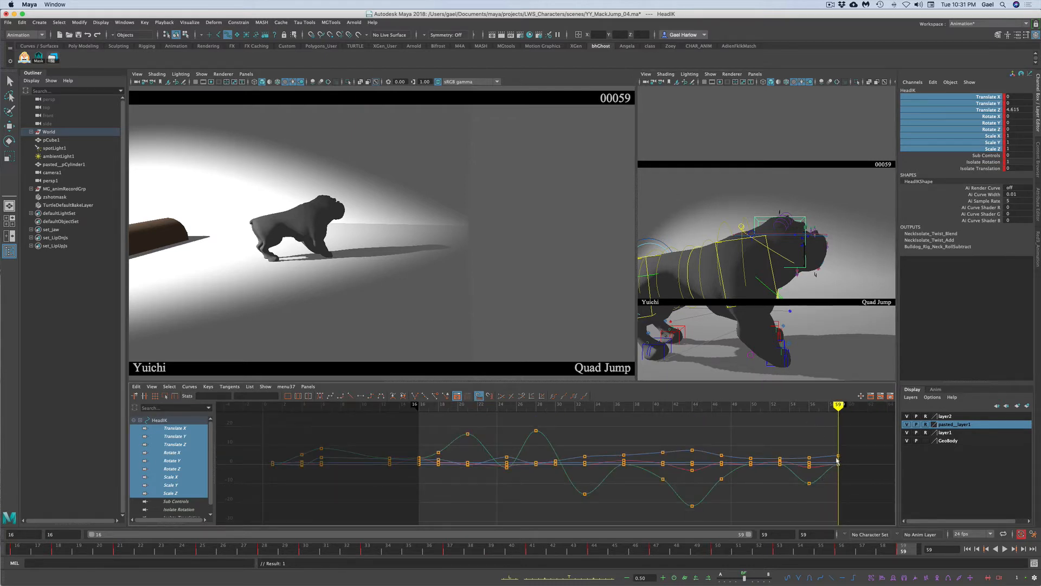
{"action": "left_click_drag", "start_coordinate": [827, 431], "coordinate": [856, 500]}
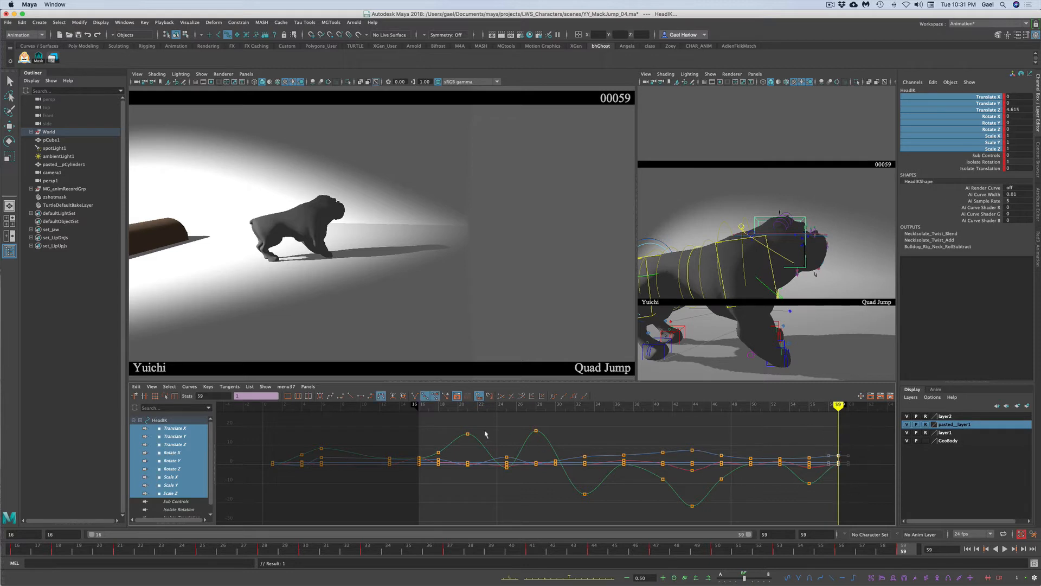
{"action": "left_click", "coordinate": [331, 396]}
{"action": "left_click", "coordinate": [780, 475]}
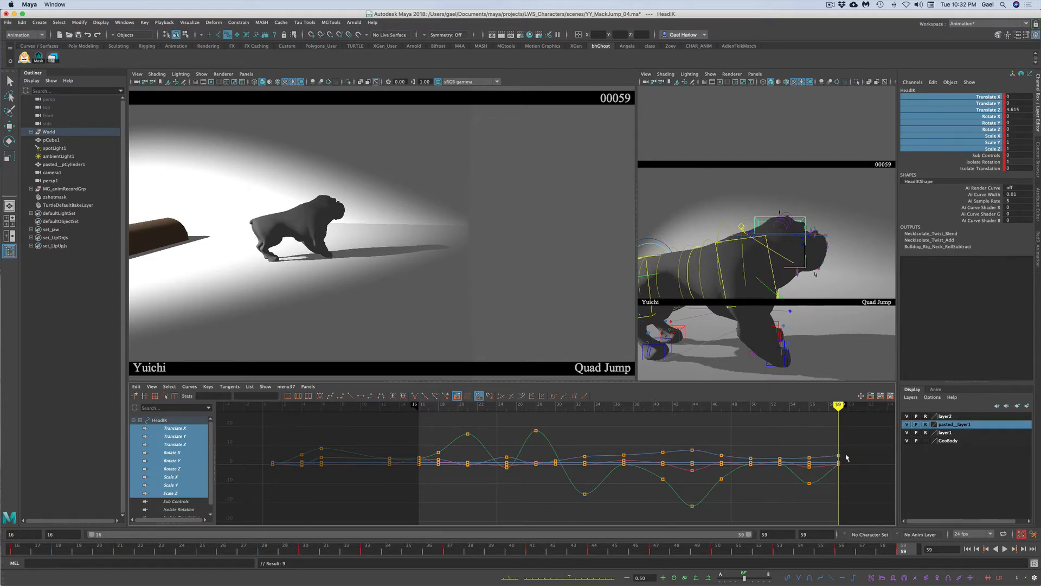
Step: Deselect the control, playblast the jump, review the movie in QuickTime, and close it
{"action": "left_click", "coordinate": [345, 147]}
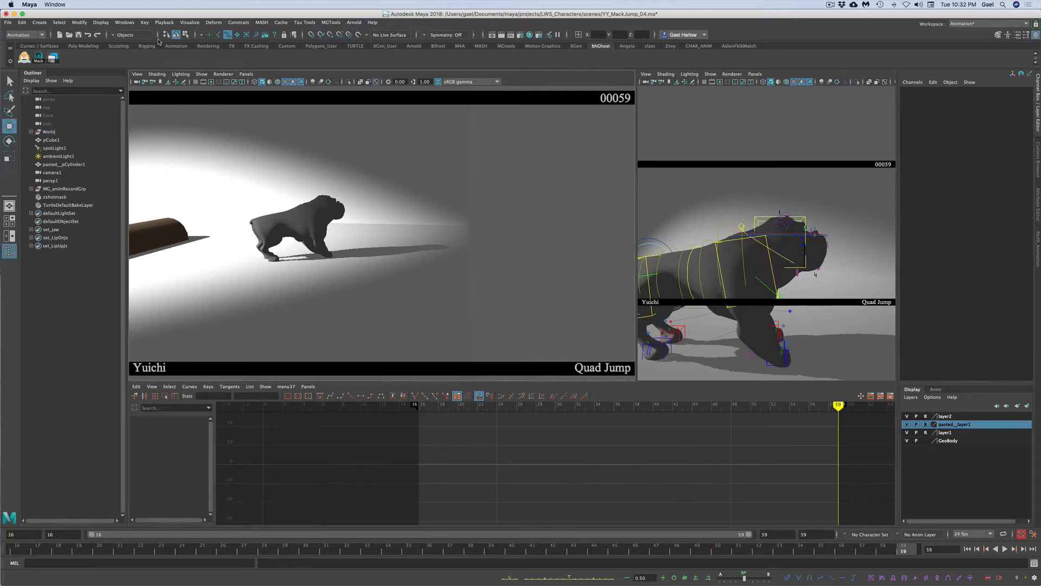
{"action": "left_click", "coordinate": [124, 22]}
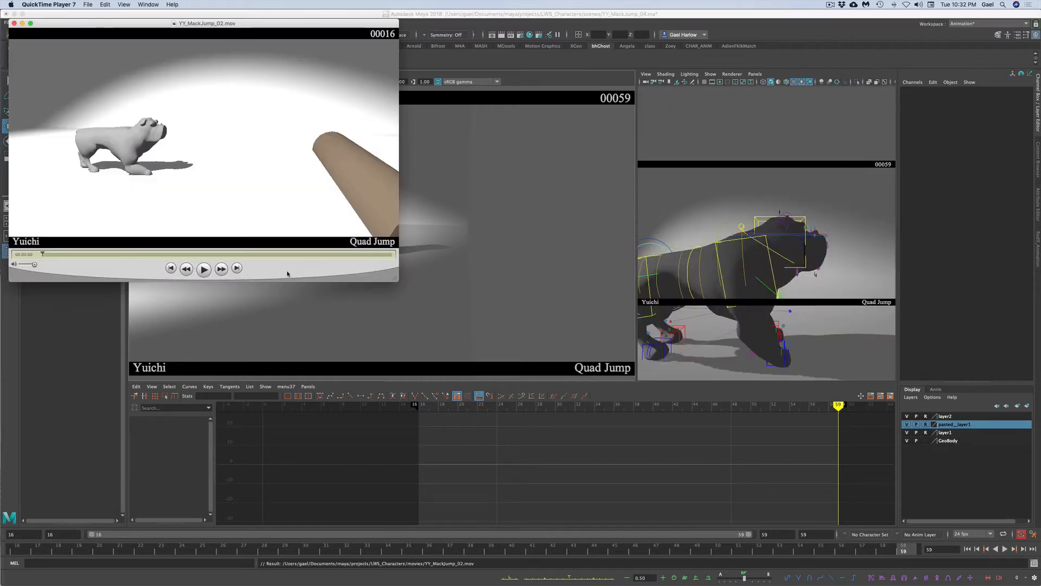
{"action": "left_click", "coordinate": [203, 269]}
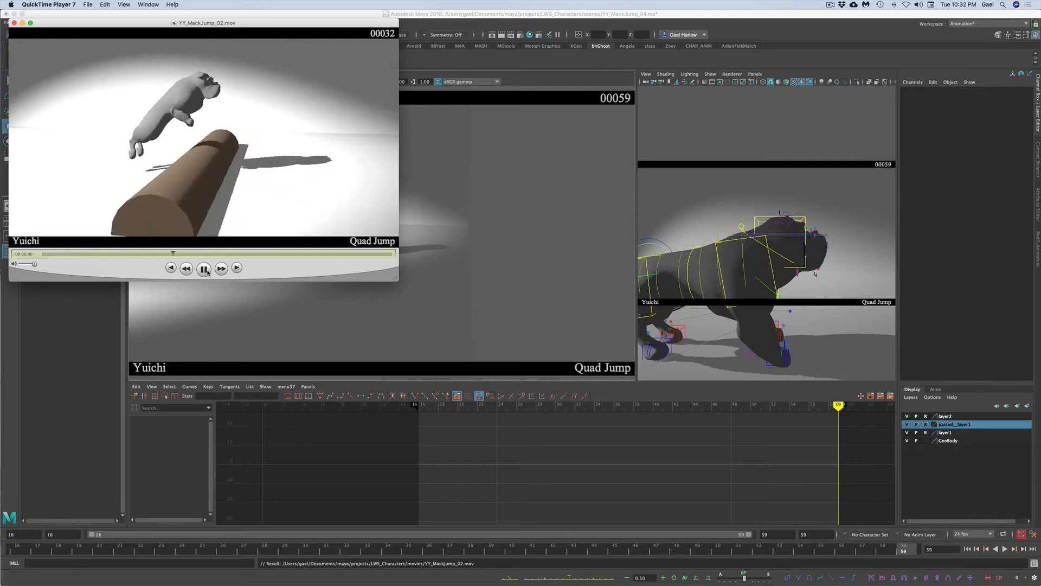
{"action": "left_click", "coordinate": [206, 270]}
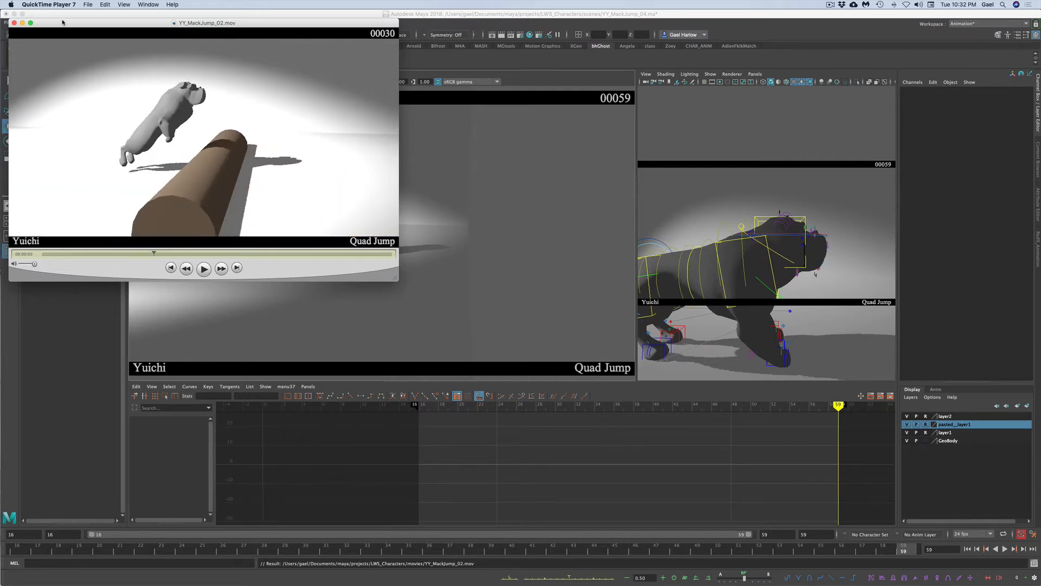
{"action": "left_click", "coordinate": [14, 22]}
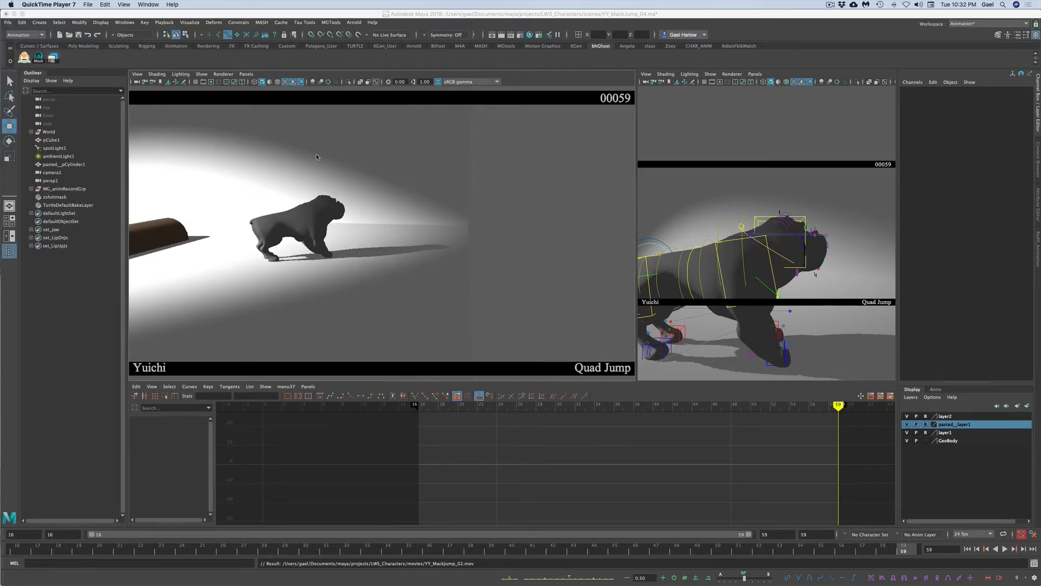
Step: Return to Maya and save the scene over YY_MackJump_04.ma
{"action": "left_click", "coordinate": [256, 121]}
{"action": "left_click", "coordinate": [8, 23]}
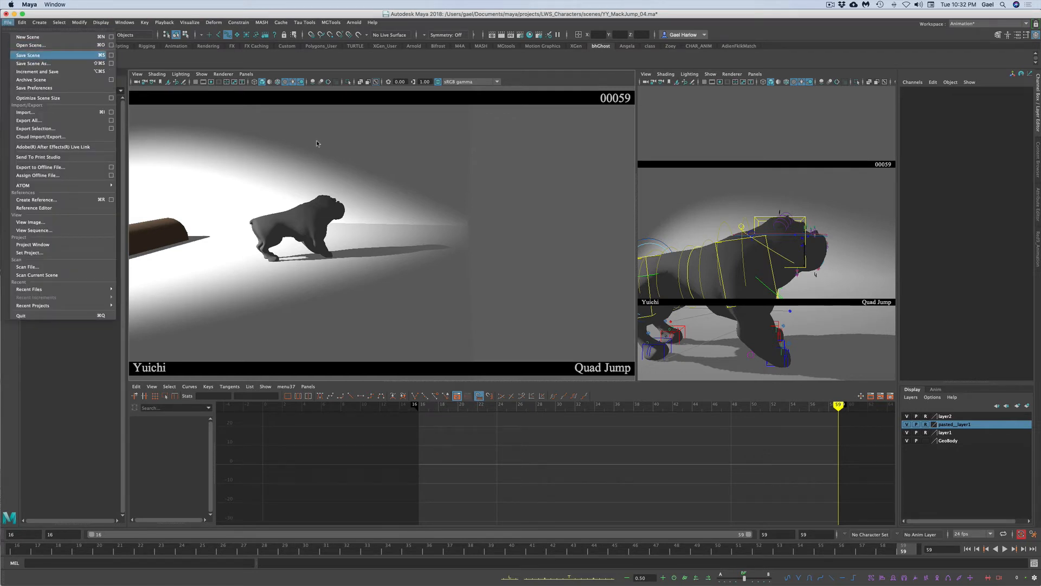
{"action": "key", "text": "Return"}
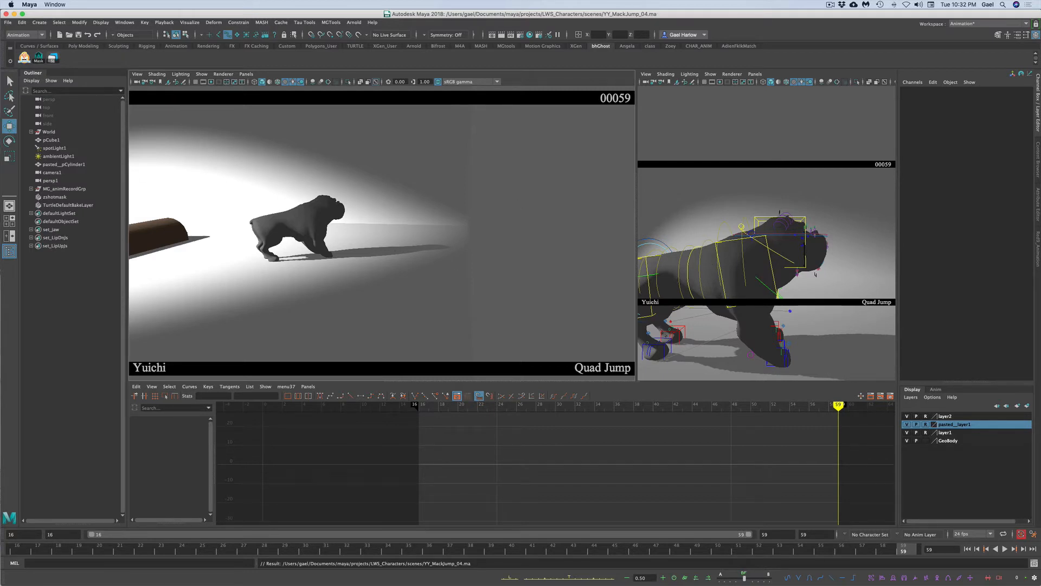
Step: Select the ArmIKRT control at frame 16, isolate its Translate X, Y and Z curves, and scrub to frame 18
{"action": "left_click", "coordinate": [16, 550]}
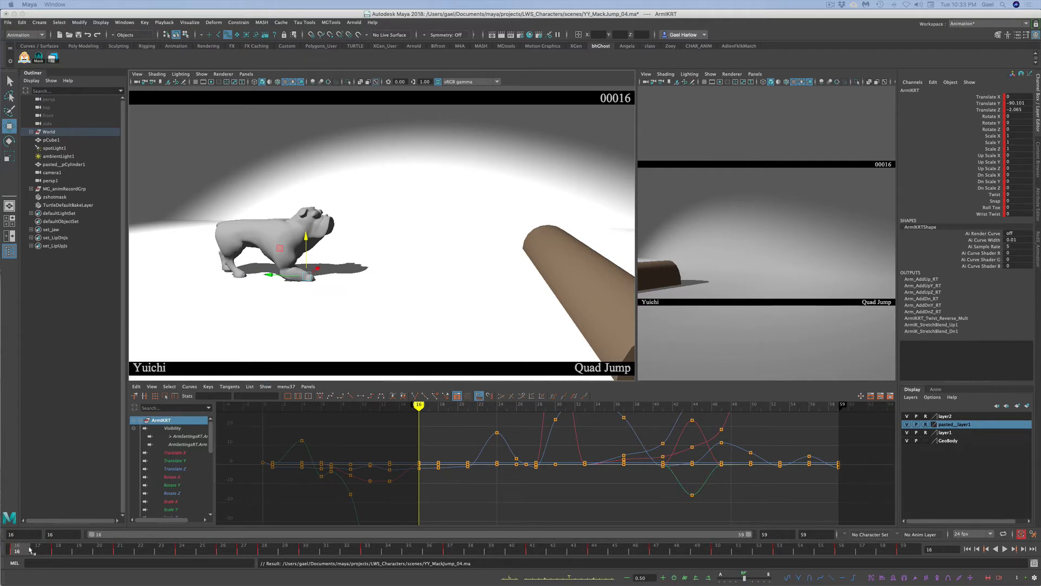
{"action": "mouse_move", "coordinate": [30, 549]}
{"action": "left_mouse_down"}
{"action": "mouse_move", "coordinate": [58, 545]}
{"action": "mouse_move", "coordinate": [15, 547]}
{"action": "left_mouse_up"}
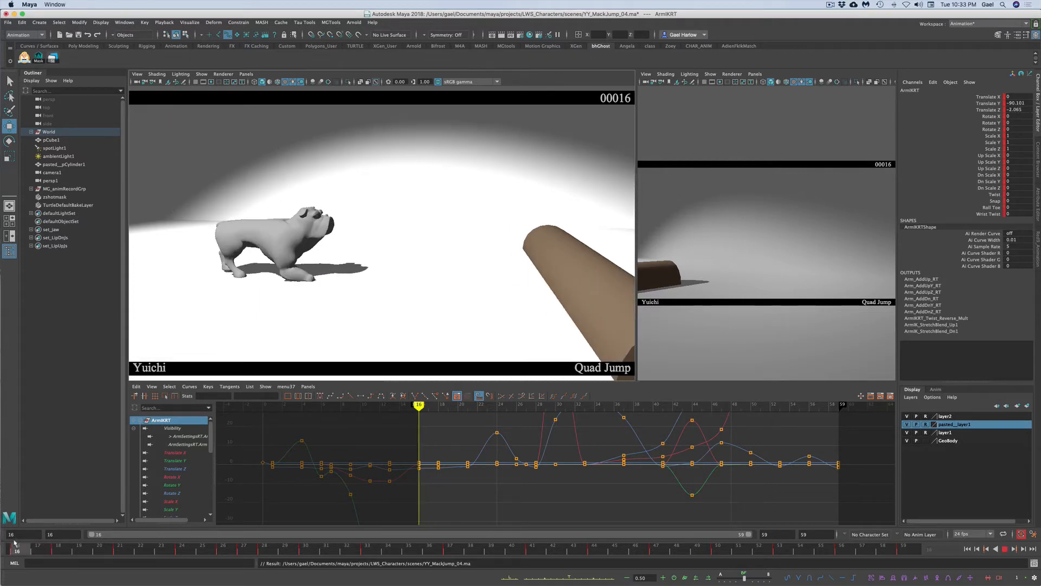
{"action": "left_click_drag", "start_coordinate": [969, 98], "coordinate": [977, 110]}
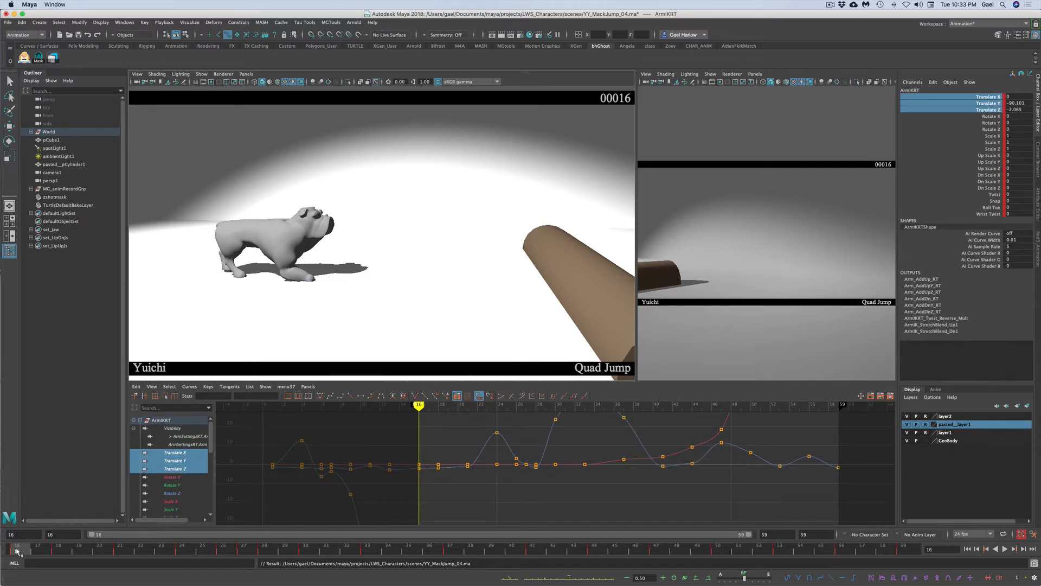
{"action": "left_click_drag", "start_coordinate": [16, 550], "coordinate": [57, 548]}
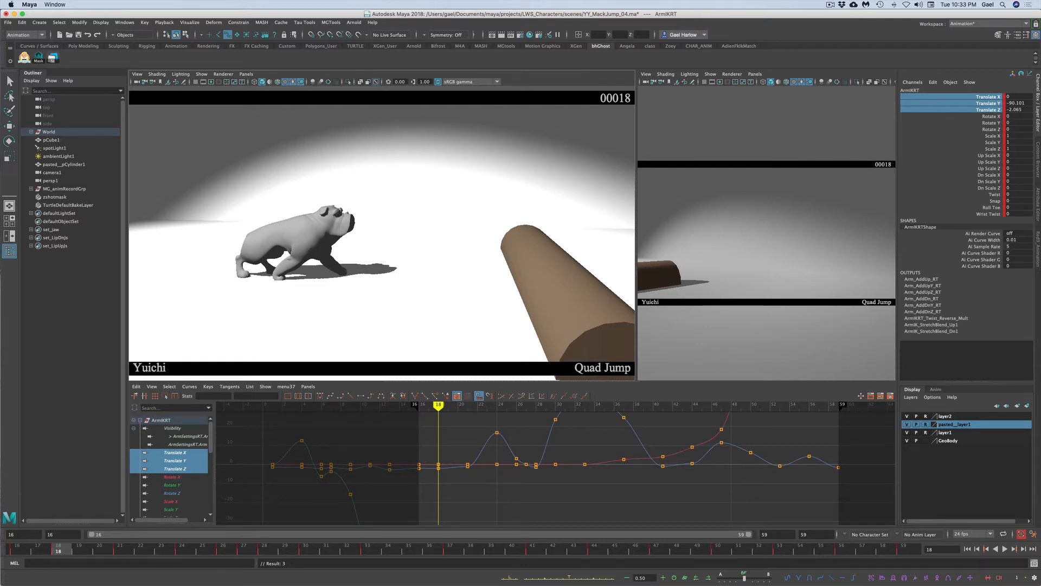
Step: Select the right clavicle control ClavRT at frame 18 and rotate it to Rotate X about 10.6
{"action": "key", "text": "f"}
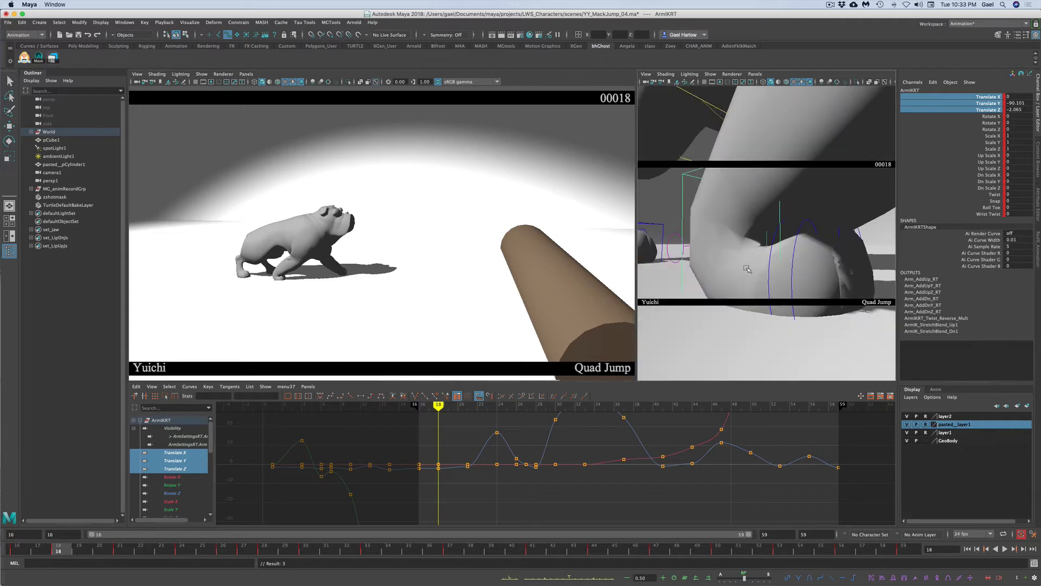
{"action": "right_click_drag", "start_coordinate": [789, 279], "coordinate": [674, 283], "text": "alt"}
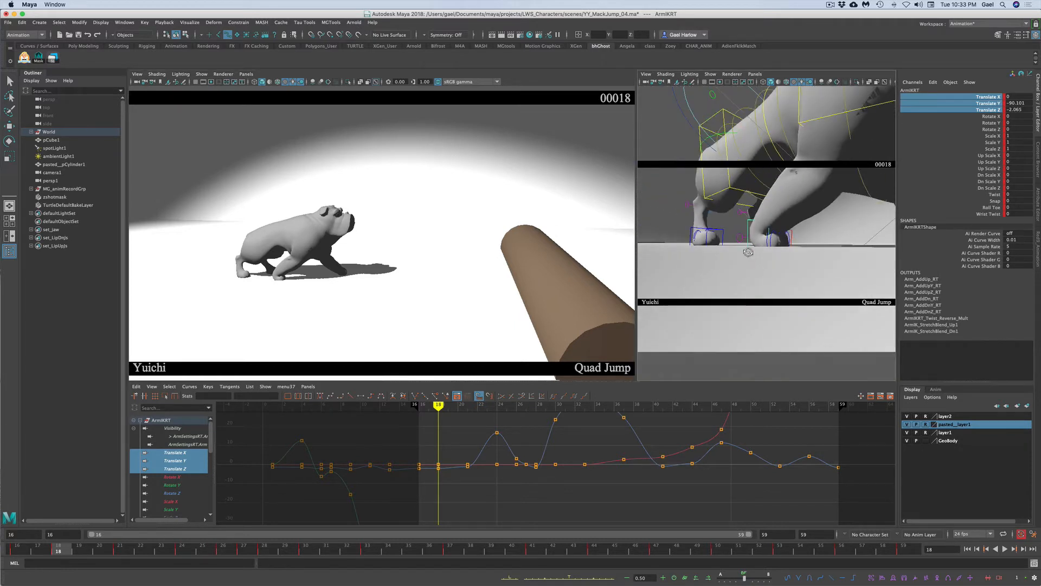
{"action": "left_click_drag", "start_coordinate": [748, 252], "coordinate": [785, 262], "text": "alt"}
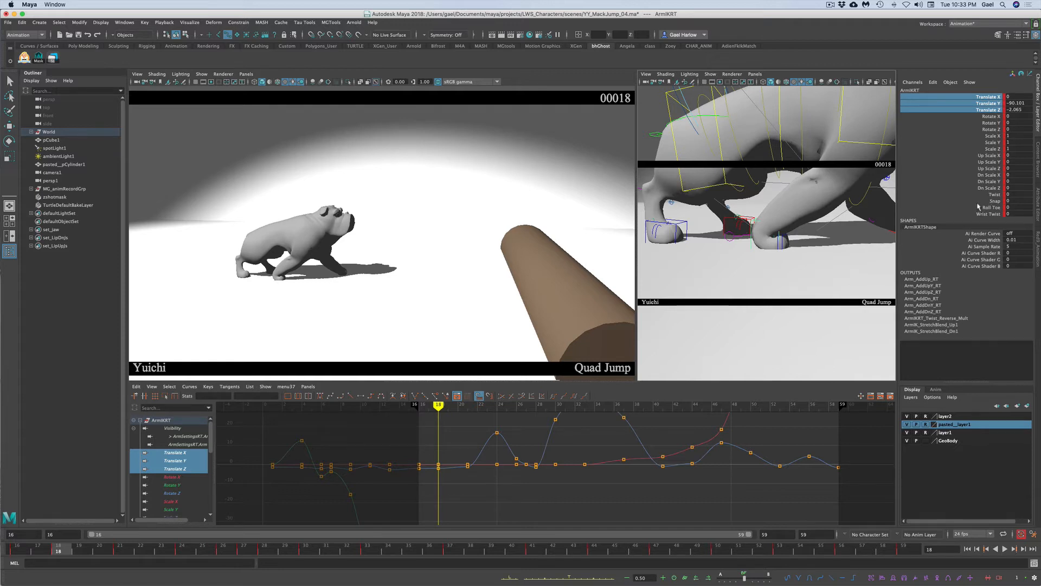
{"action": "middle_click_drag", "start_coordinate": [823, 227], "coordinate": [817, 238], "text": "alt"}
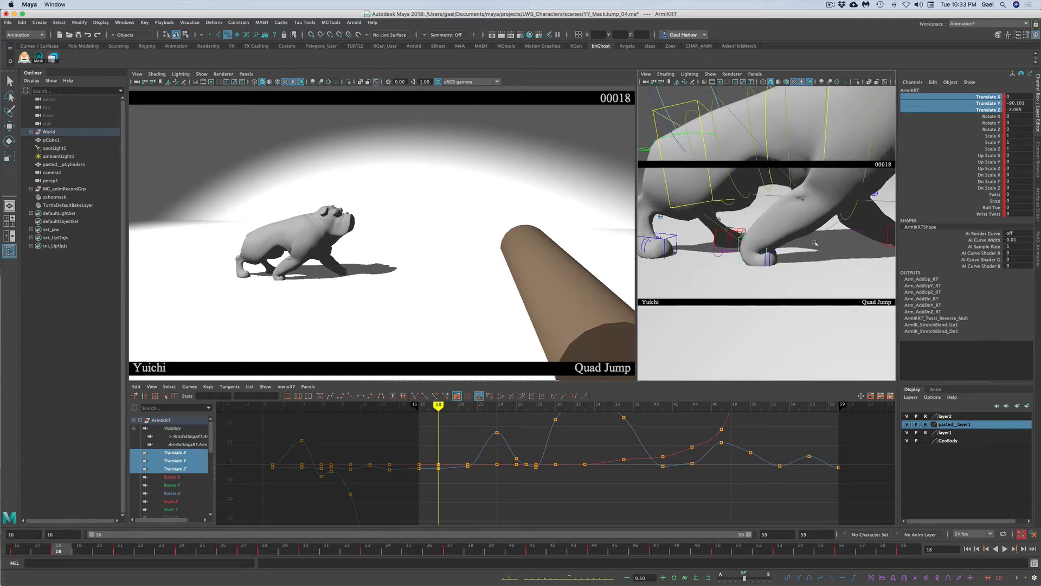
{"action": "right_click_drag", "start_coordinate": [816, 238], "coordinate": [765, 238], "text": "alt"}
{"action": "middle_click_drag", "start_coordinate": [765, 239], "coordinate": [745, 290], "text": "alt"}
{"action": "left_click_drag", "start_coordinate": [745, 290], "coordinate": [751, 282], "text": "alt"}
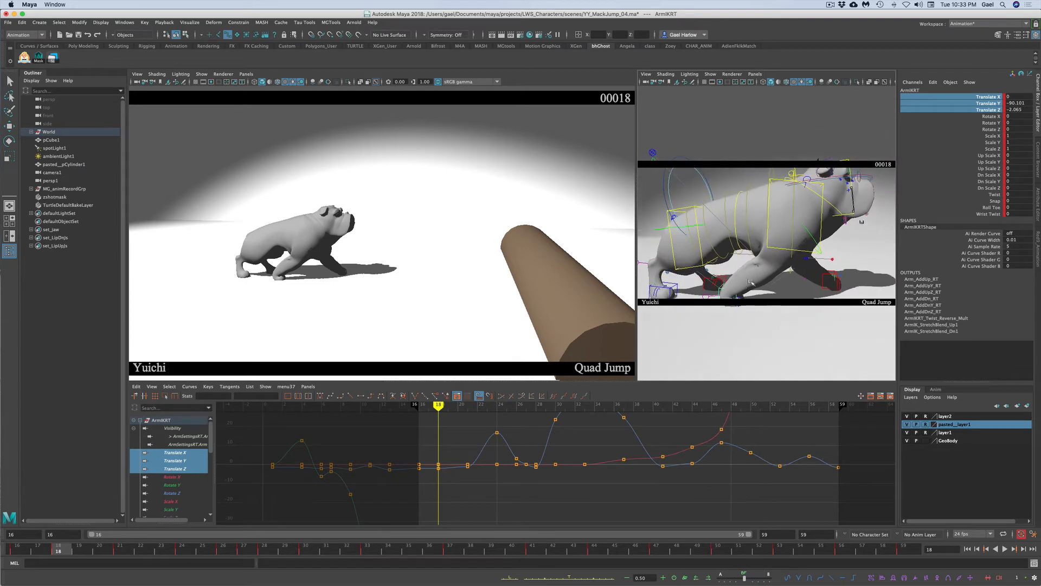
{"action": "left_click_drag", "start_coordinate": [816, 232], "coordinate": [765, 247], "text": "alt"}
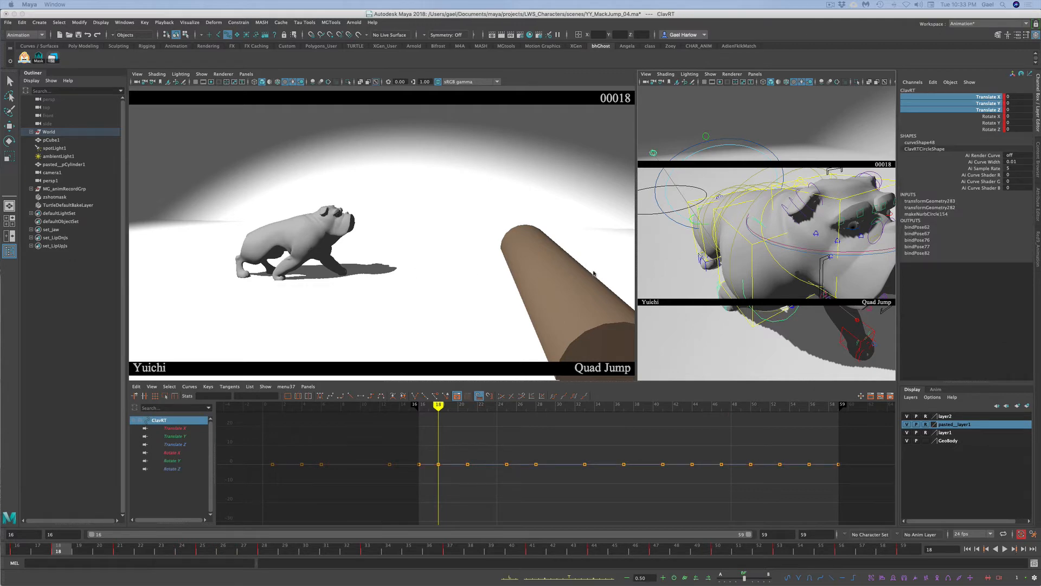
{"action": "left_click_drag", "start_coordinate": [751, 241], "coordinate": [756, 267], "text": "alt"}
{"action": "key", "text": "e"}
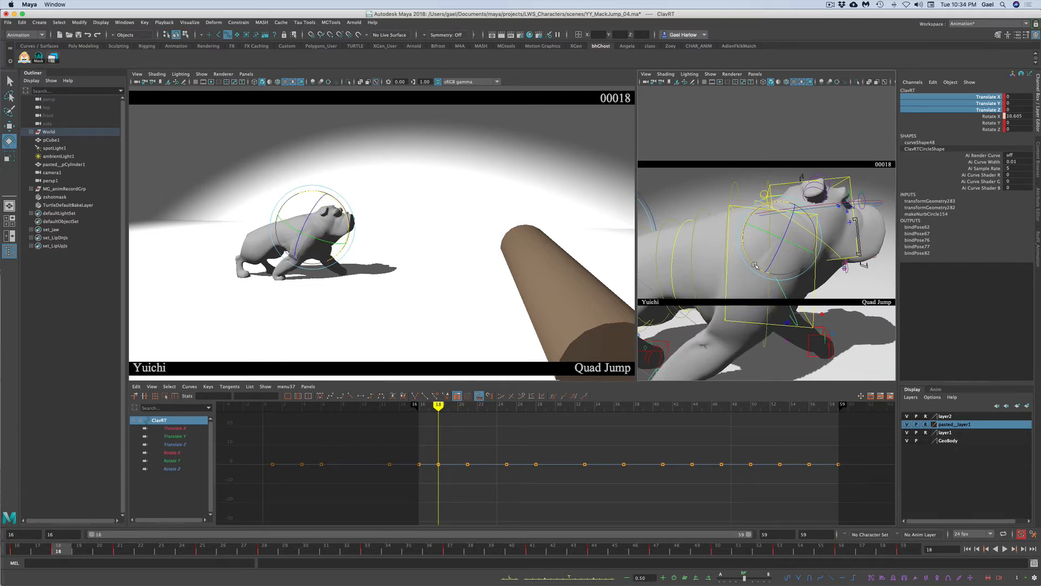
Step: Move ClavRT down and back at frame 18 to about Translate Y -2 and Translate Z -5.8
{"action": "key", "text": "w"}
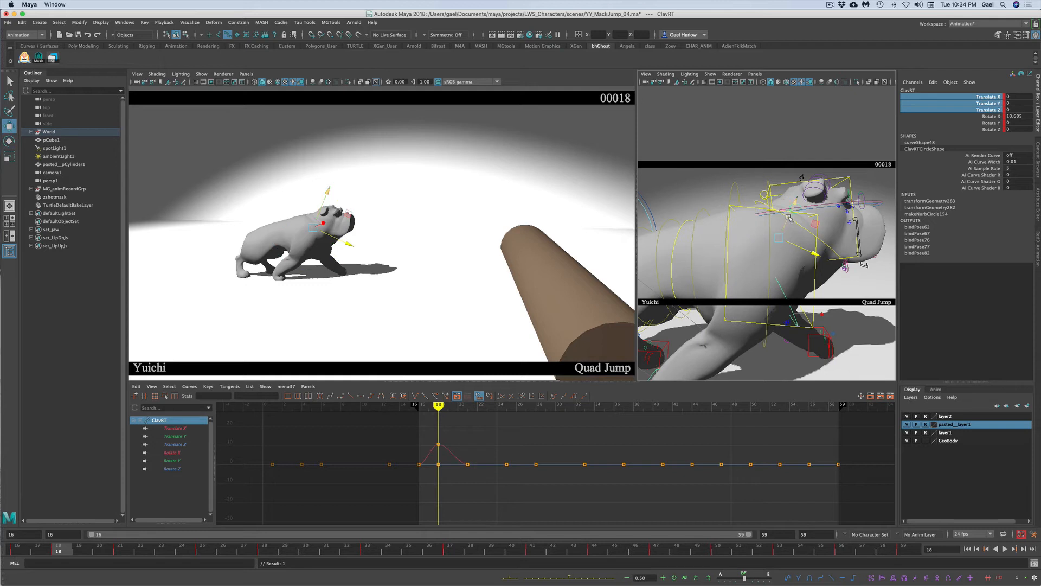
{"action": "left_click_drag", "start_coordinate": [792, 216], "coordinate": [767, 253]}
{"action": "right_click_drag", "start_coordinate": [792, 302], "coordinate": [747, 310], "text": "alt"}
{"action": "left_click_drag", "start_coordinate": [747, 309], "coordinate": [755, 290], "text": "alt"}
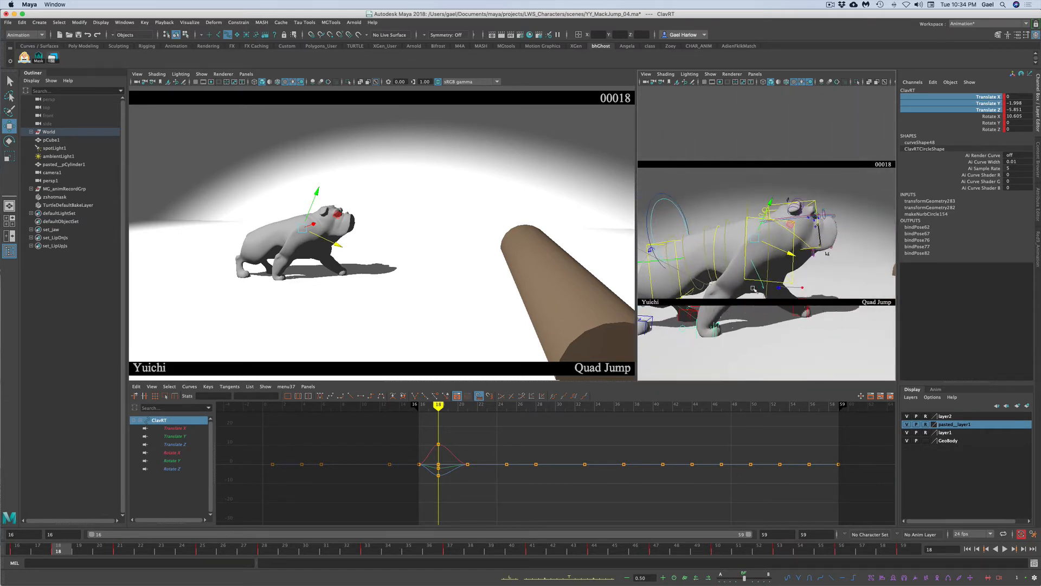
{"action": "left_click_drag", "start_coordinate": [769, 204], "coordinate": [772, 201]}
Step: Try a slight Roll Toe change on ArmIKRT at frame 18, undo it, and rotate the control to Rotate X about 65
{"action": "left_click", "coordinate": [726, 351]}
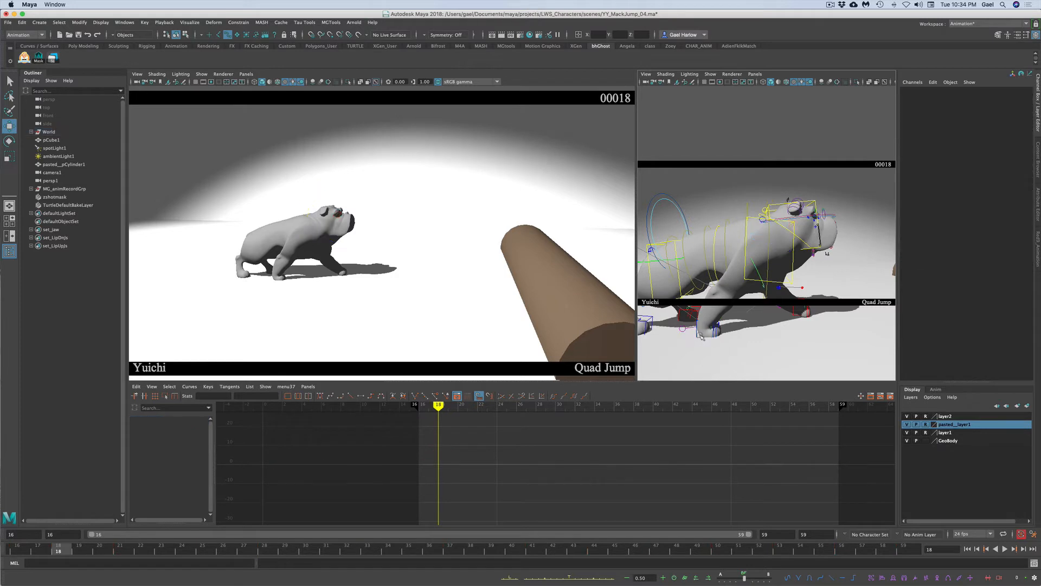
{"action": "left_click", "coordinate": [700, 336]}
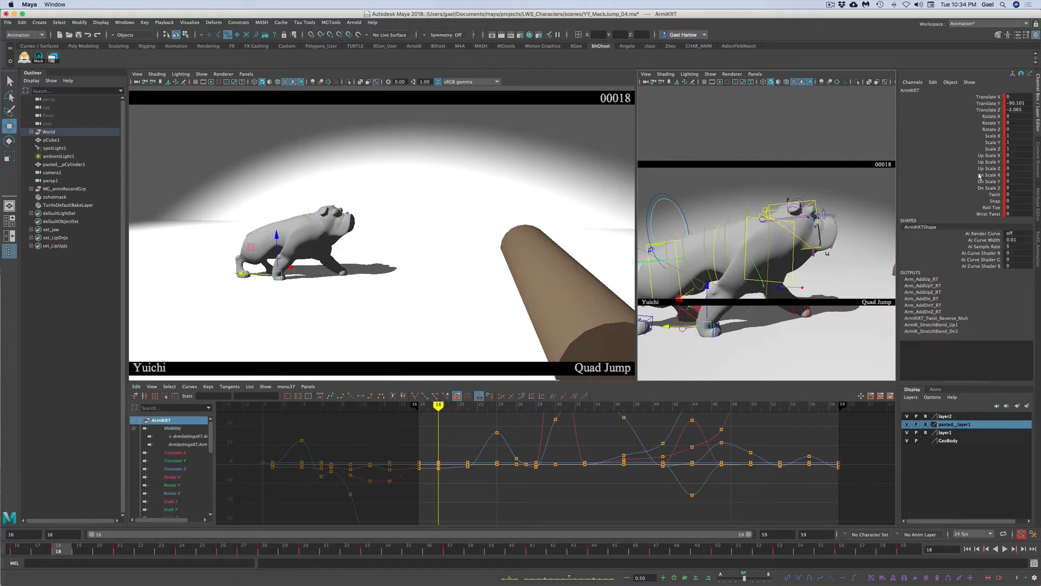
{"action": "left_click", "coordinate": [990, 207]}
{"action": "middle_click_drag", "start_coordinate": [688, 304], "coordinate": [691, 302]}
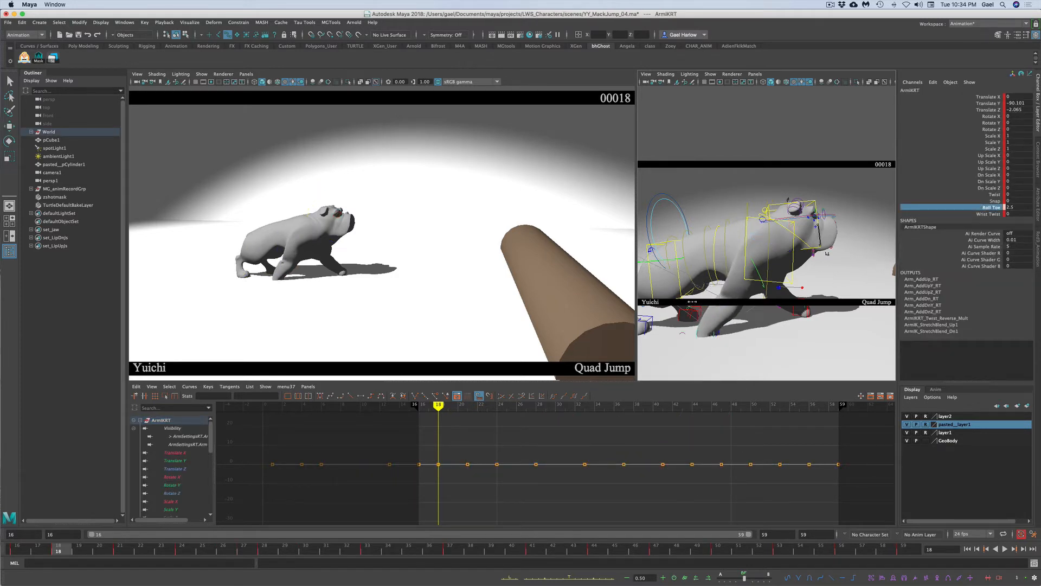
{"action": "key", "text": "z"}
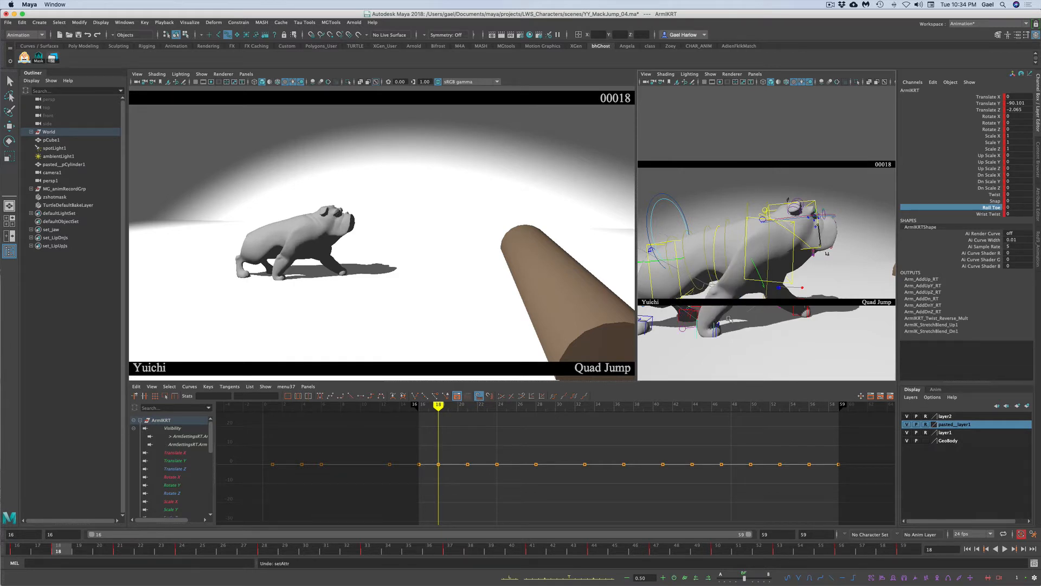
{"action": "key", "text": "e"}
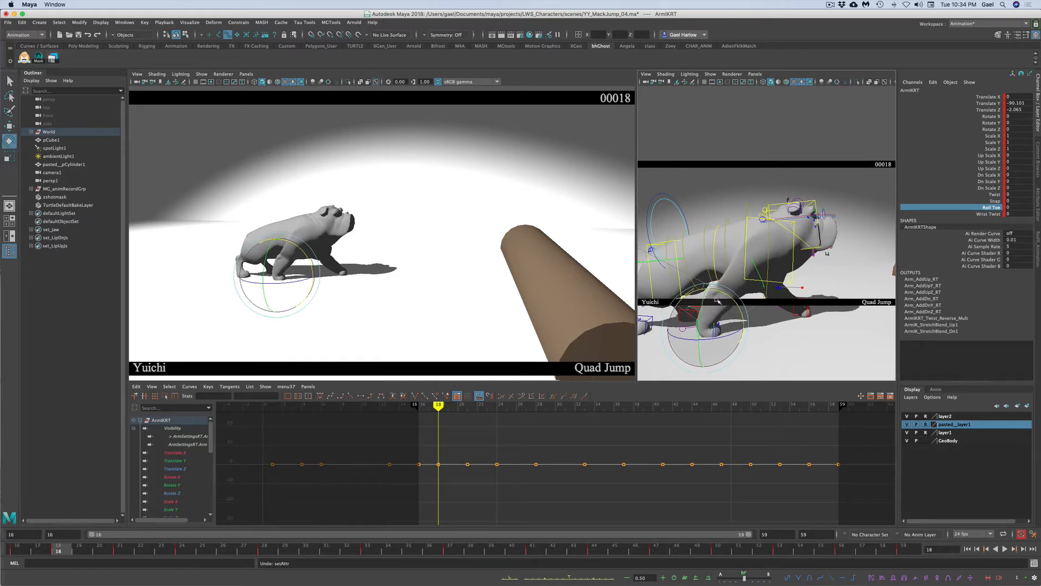
{"action": "left_click_drag", "start_coordinate": [727, 294], "coordinate": [759, 321]}
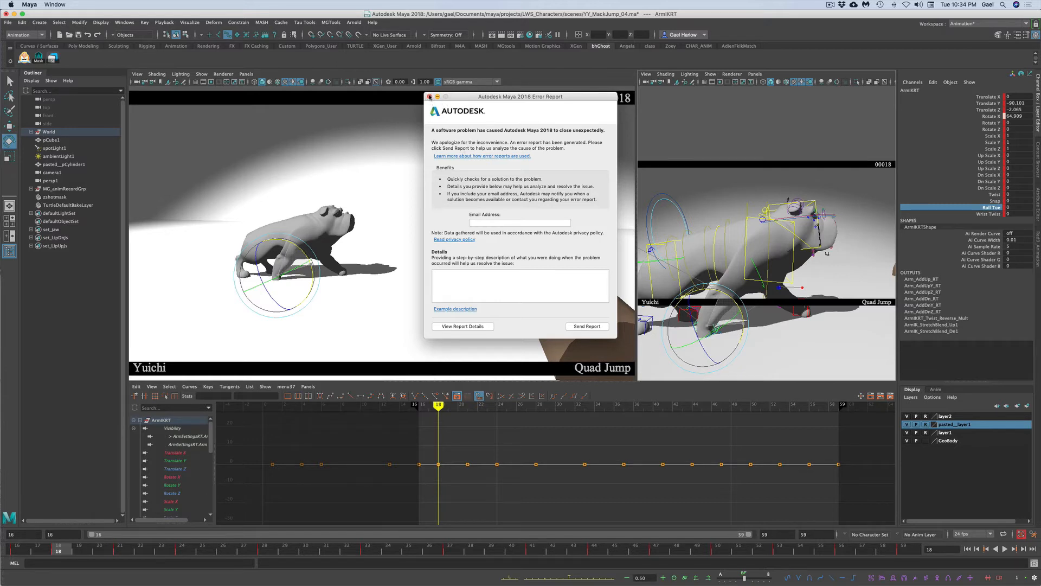
Step: Dismiss the Autodesk error report, relaunch Maya, and decline opening the crash-saved file
{"action": "left_click", "coordinate": [430, 97]}
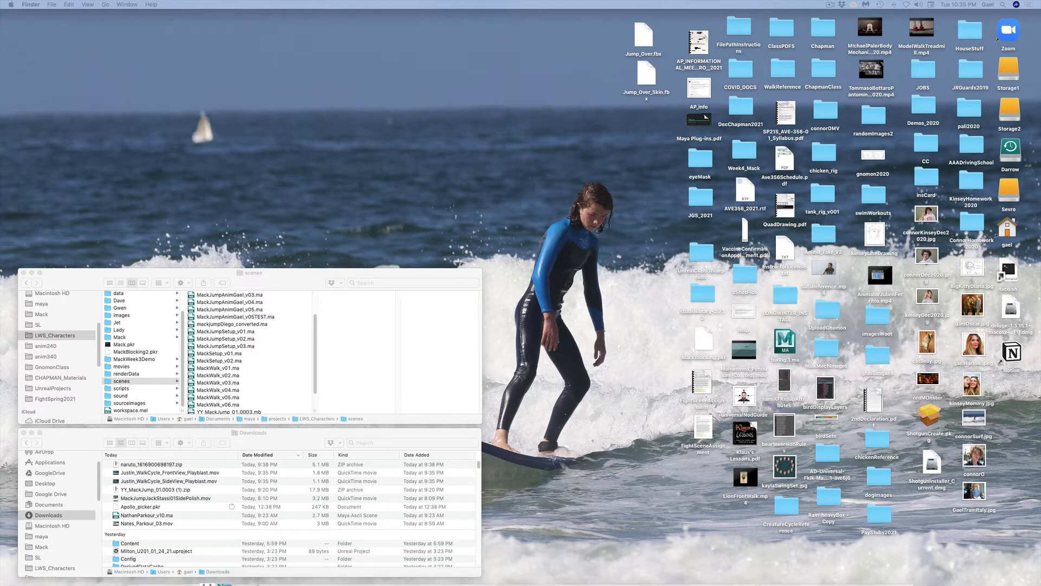
{"action": "mouse_move", "coordinate": [196, 569]}
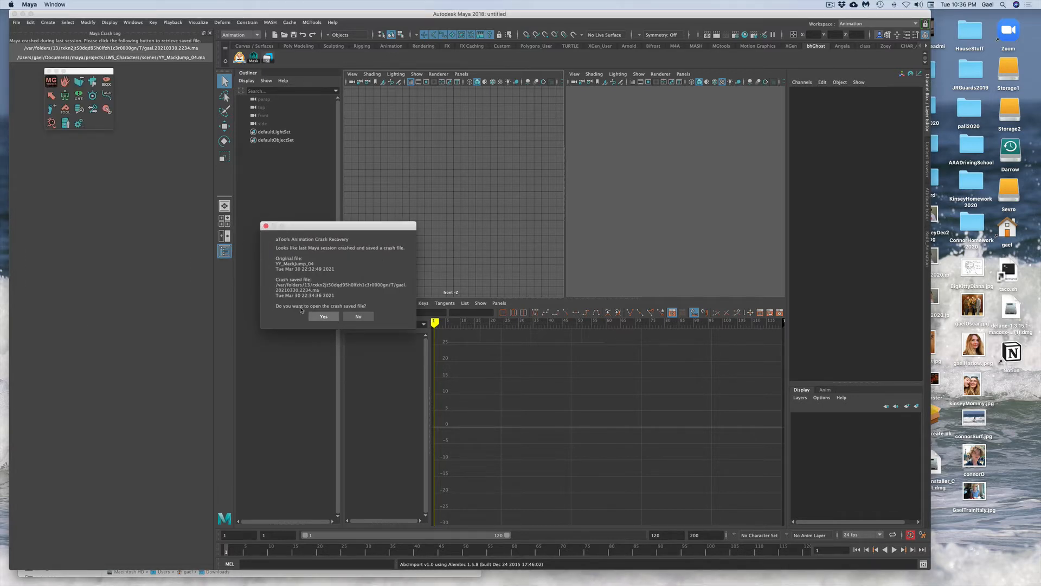
{"action": "left_click", "coordinate": [360, 317]}
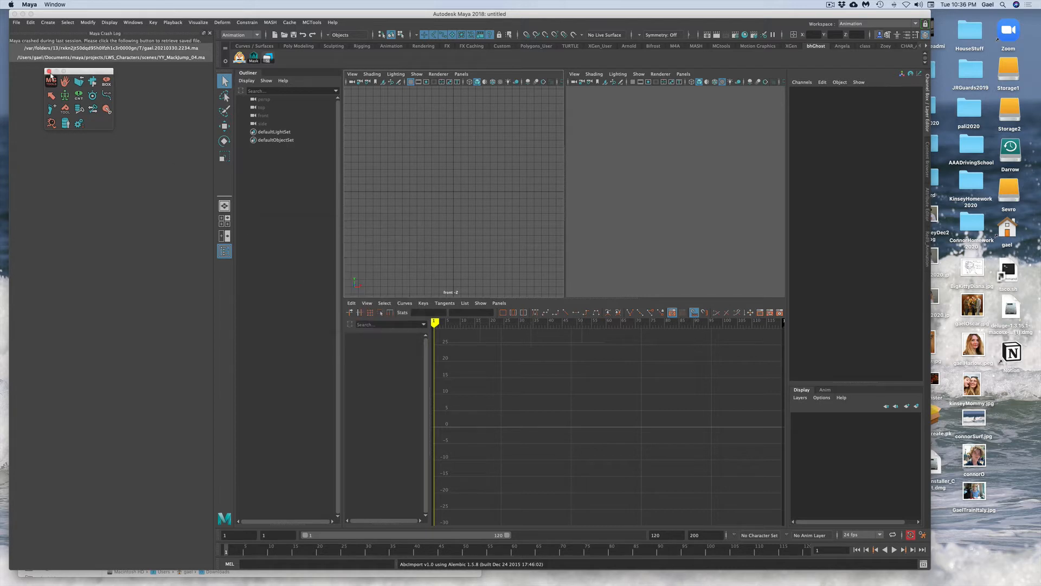
Step: Close the Maya Crash Log panel and quit Maya without saving the untitled scene
{"action": "left_click", "coordinate": [177, 106]}
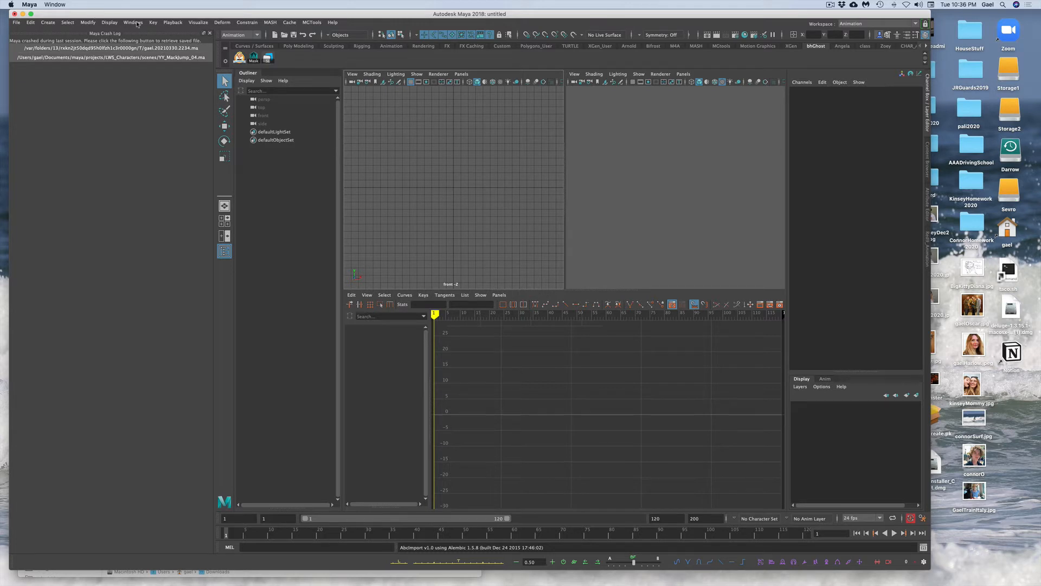
{"action": "left_click", "coordinate": [211, 34]}
{"action": "left_click", "coordinate": [29, 4]}
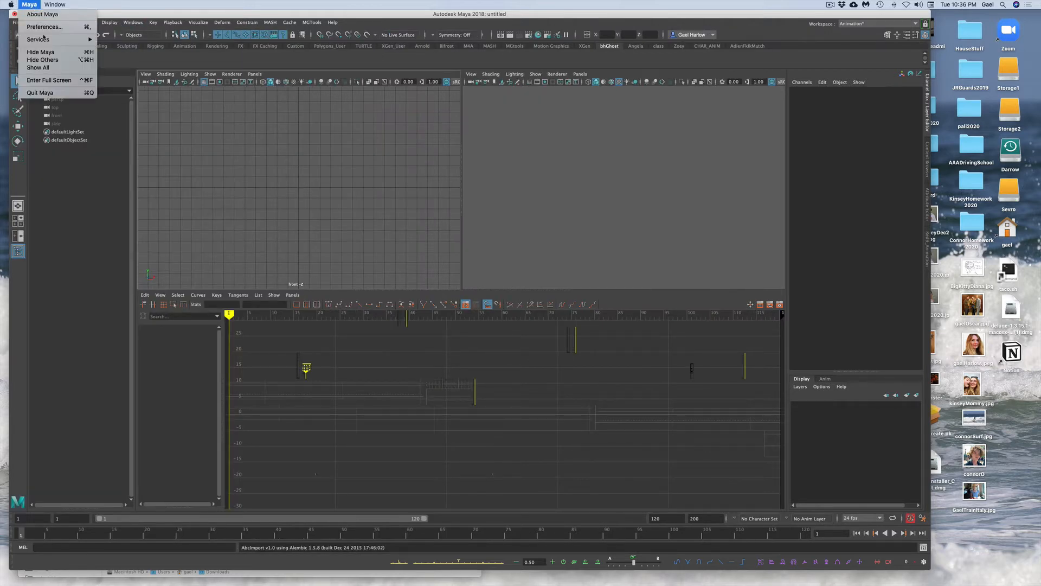
{"action": "left_click", "coordinate": [49, 92]}
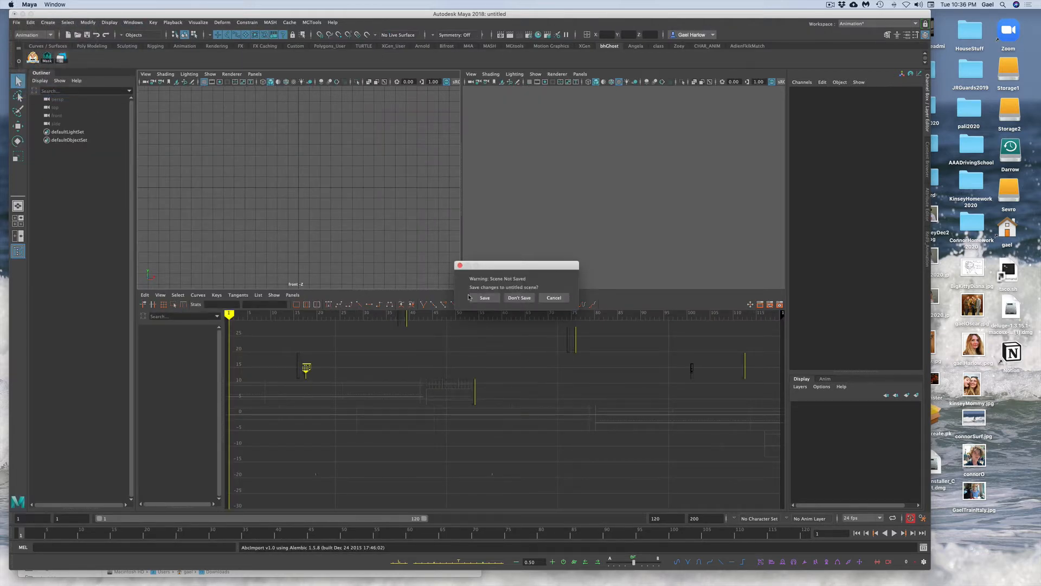
{"action": "left_click", "coordinate": [520, 299]}
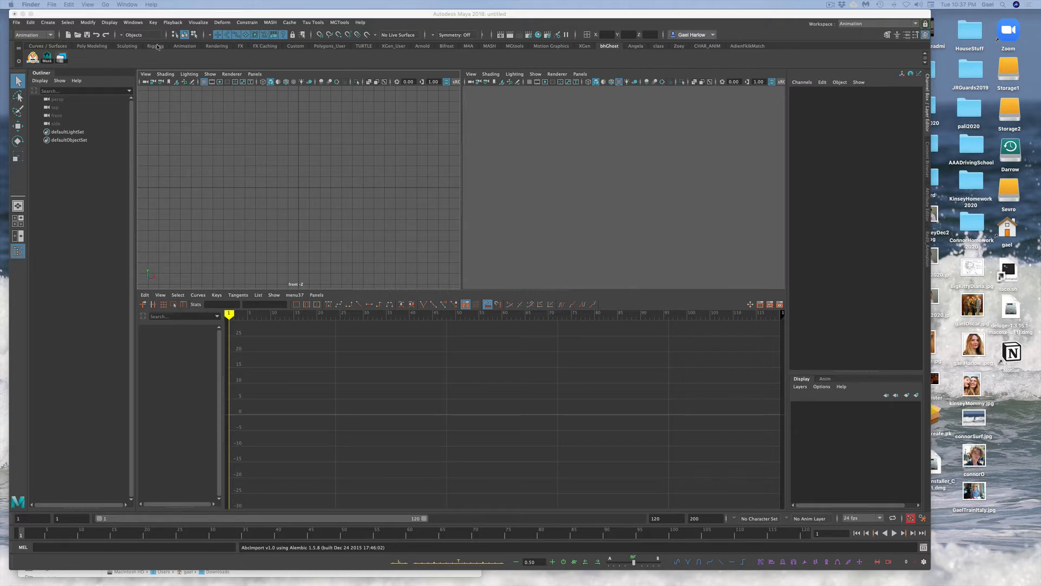
Step: Set the project to LWS_Characters in the relaunched Maya
{"action": "left_click", "coordinate": [134, 12]}
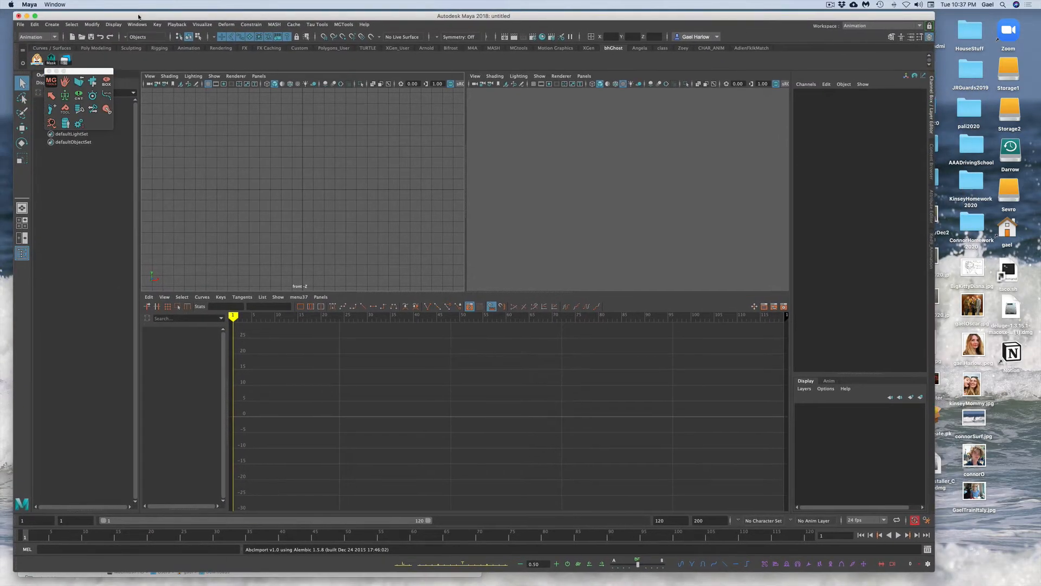
{"action": "left_click", "coordinate": [20, 24]}
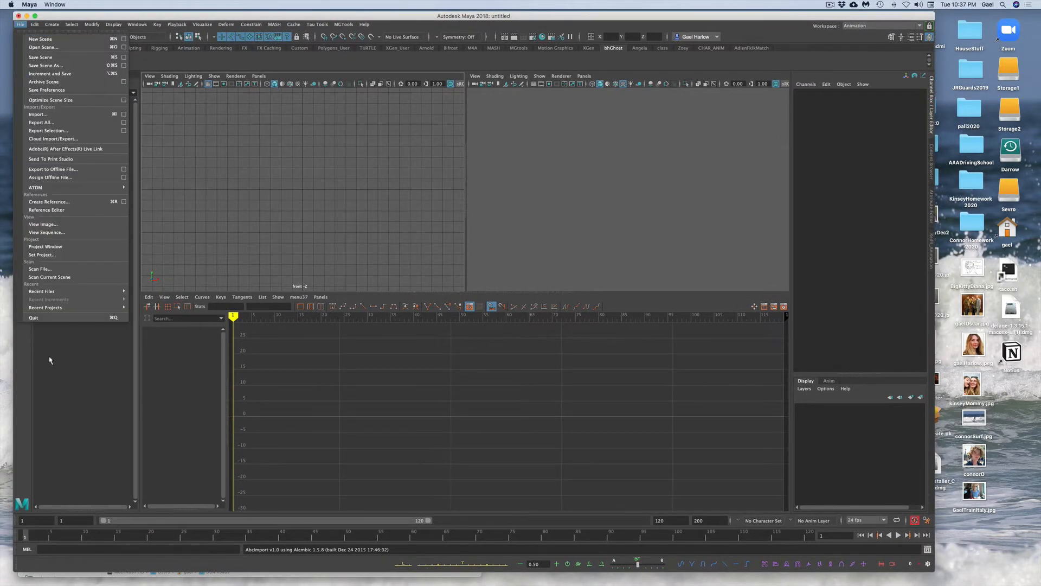
{"action": "left_click", "coordinate": [42, 254]}
{"action": "left_click", "coordinate": [355, 201]}
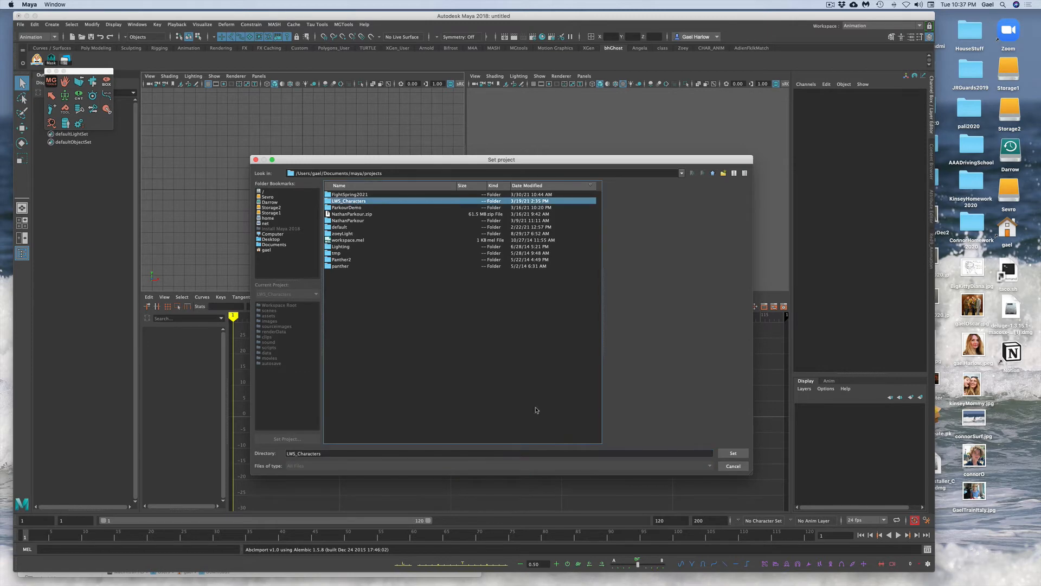
{"action": "left_click", "coordinate": [734, 453]}
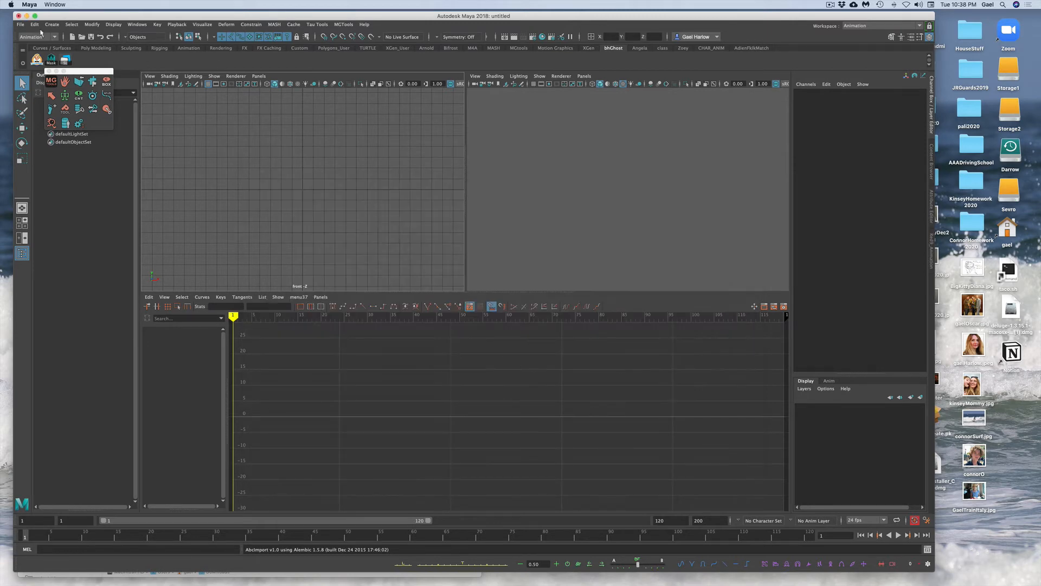
Step: Open YY_MackJump_04.ma without saving the untitled scene, and move the floating MGTools palette clear of the Outliner
{"action": "left_click", "coordinate": [22, 25]}
{"action": "left_click", "coordinate": [38, 45]}
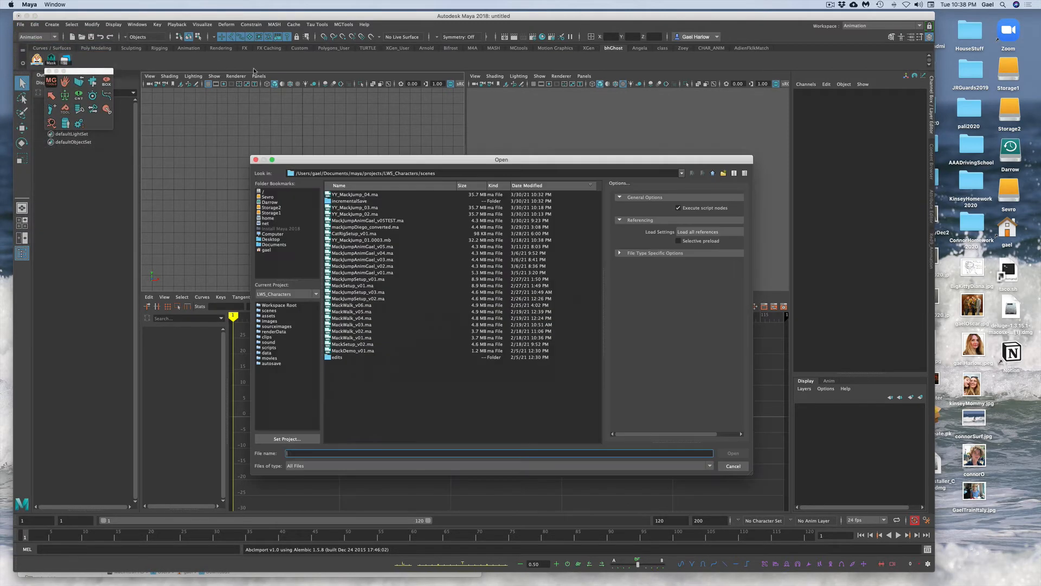
{"action": "left_click", "coordinate": [358, 194]}
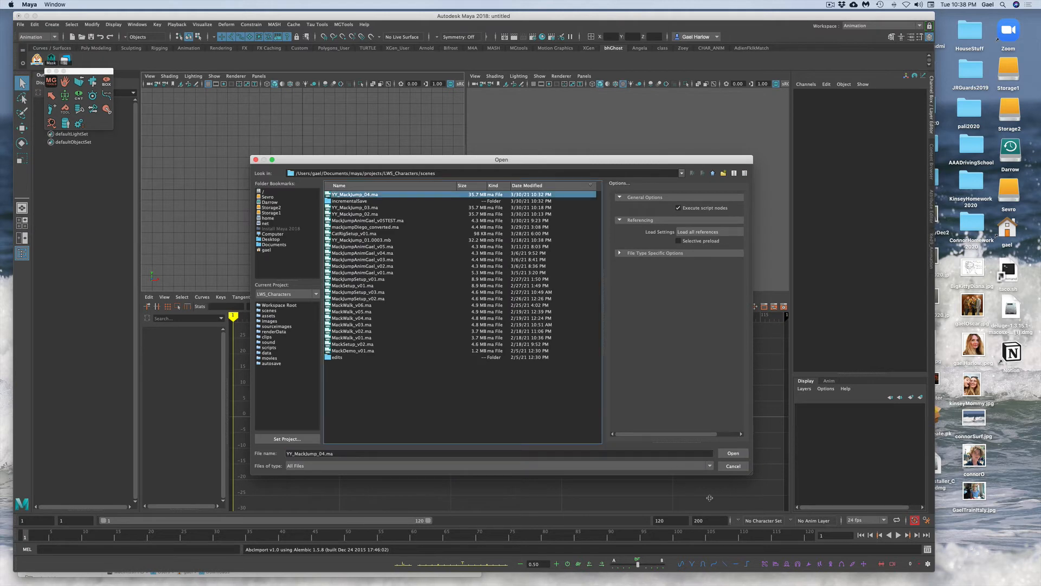
{"action": "left_click", "coordinate": [734, 453]}
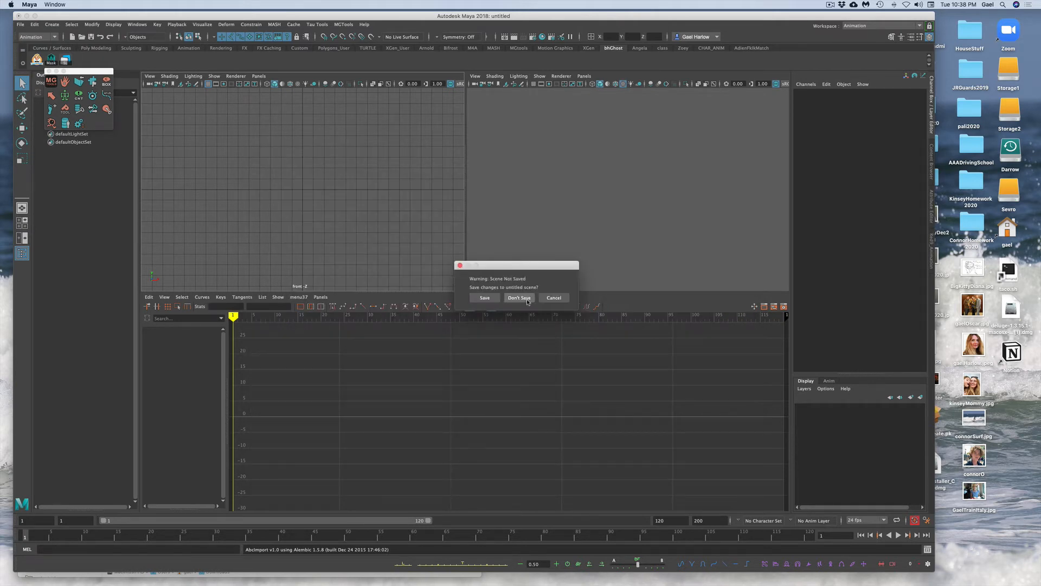
{"action": "left_click", "coordinate": [519, 298]}
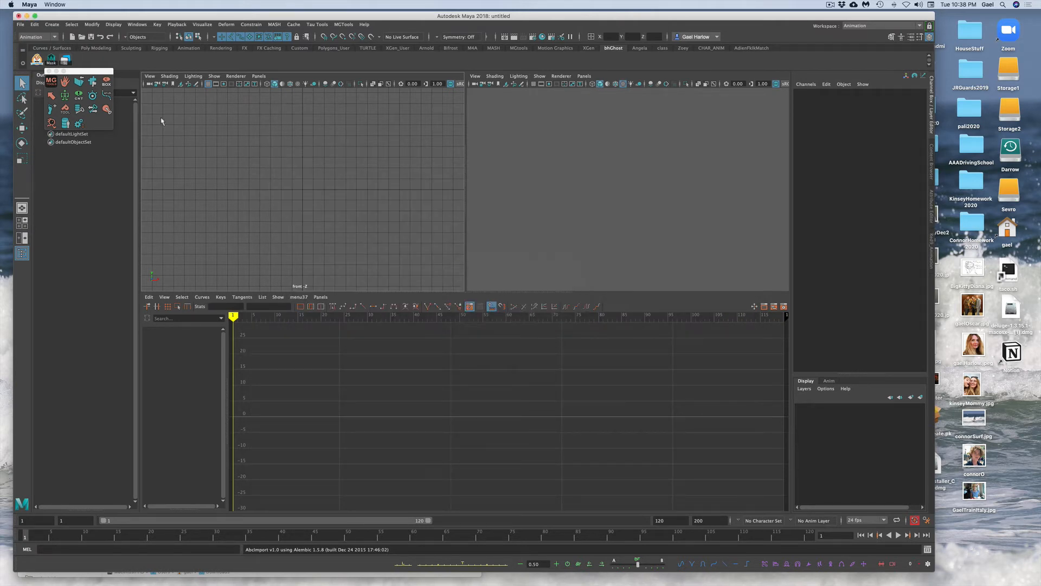
{"action": "left_click_drag", "start_coordinate": [80, 72], "coordinate": [192, 127]}
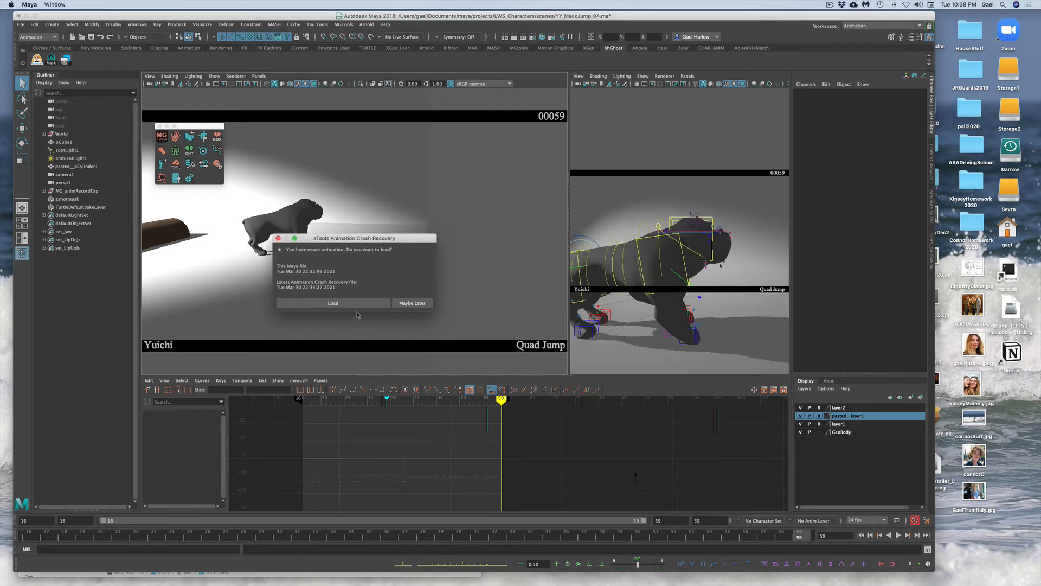
Step: Load the newer animation from the aTools crash recovery file and go to frame 18
{"action": "left_click", "coordinate": [356, 304]}
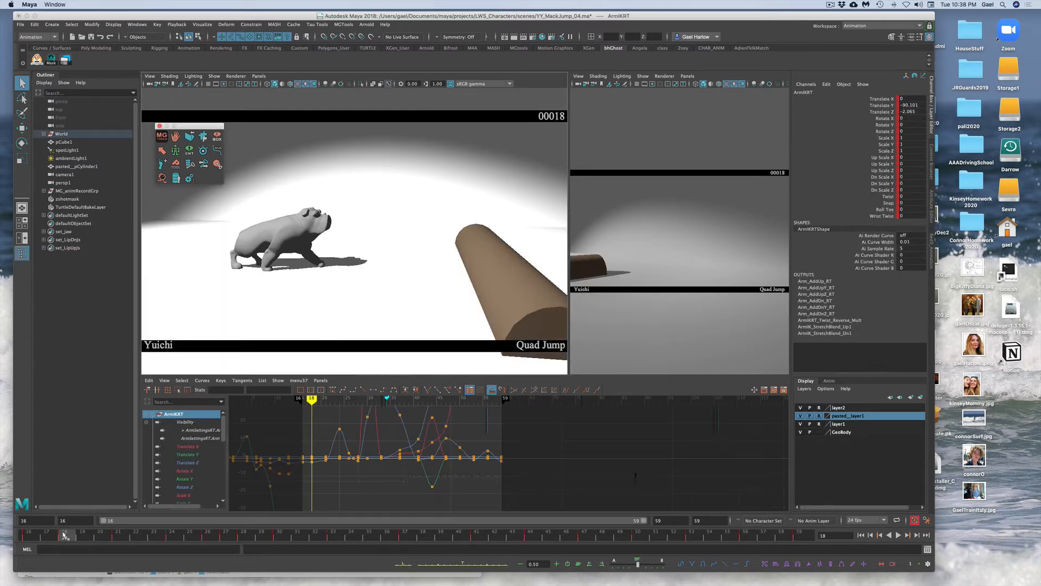
{"action": "mouse_move", "coordinate": [65, 536]}
{"action": "left_mouse_down"}
{"action": "mouse_move", "coordinate": [261, 537]}
{"action": "mouse_move", "coordinate": [7, 540]}
{"action": "mouse_move", "coordinate": [128, 539]}
{"action": "mouse_move", "coordinate": [10, 539]}
{"action": "mouse_move", "coordinate": [59, 538]}
{"action": "left_mouse_up"}
Step: Save the recovered scene as a new version named YY_MackJump_05.ma in the scenes folder
{"action": "left_click", "coordinate": [20, 24]}
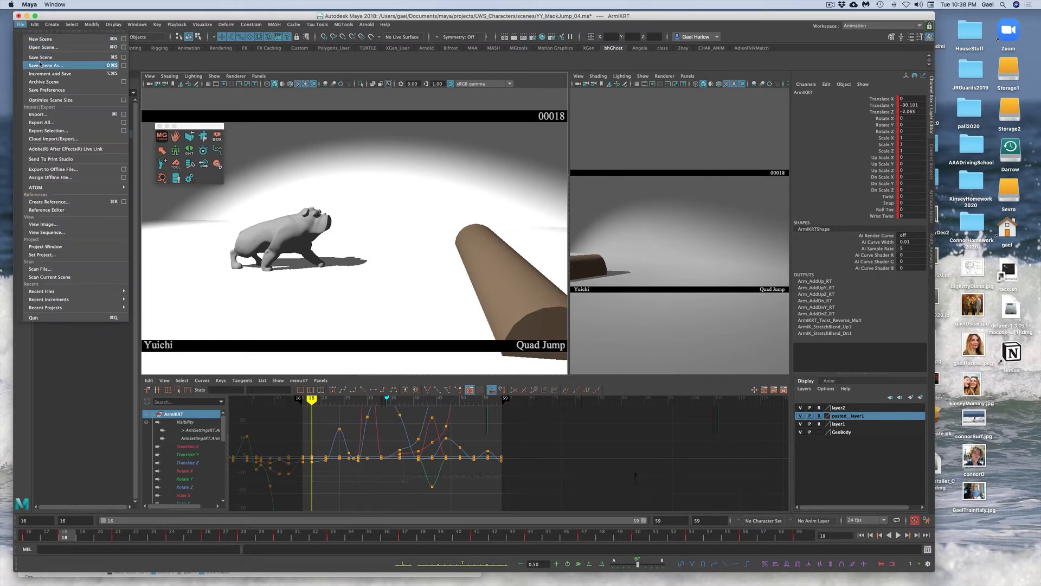
{"action": "left_click", "coordinate": [43, 64]}
{"action": "left_click", "coordinate": [358, 194]}
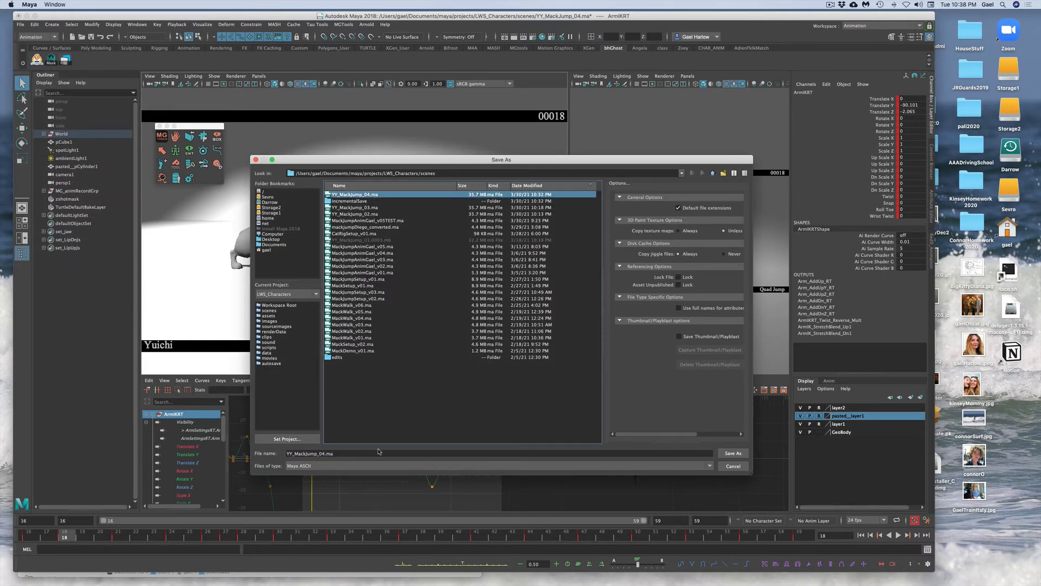
{"action": "left_click", "coordinate": [323, 453]}
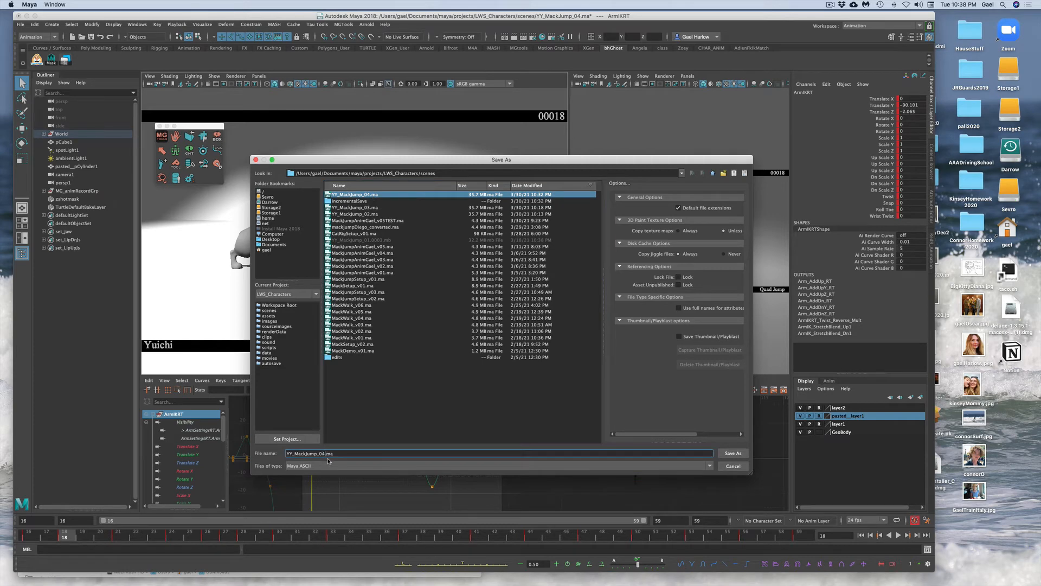
{"action": "key", "text": "BackSpace"}
{"action": "type", "text": "5"}
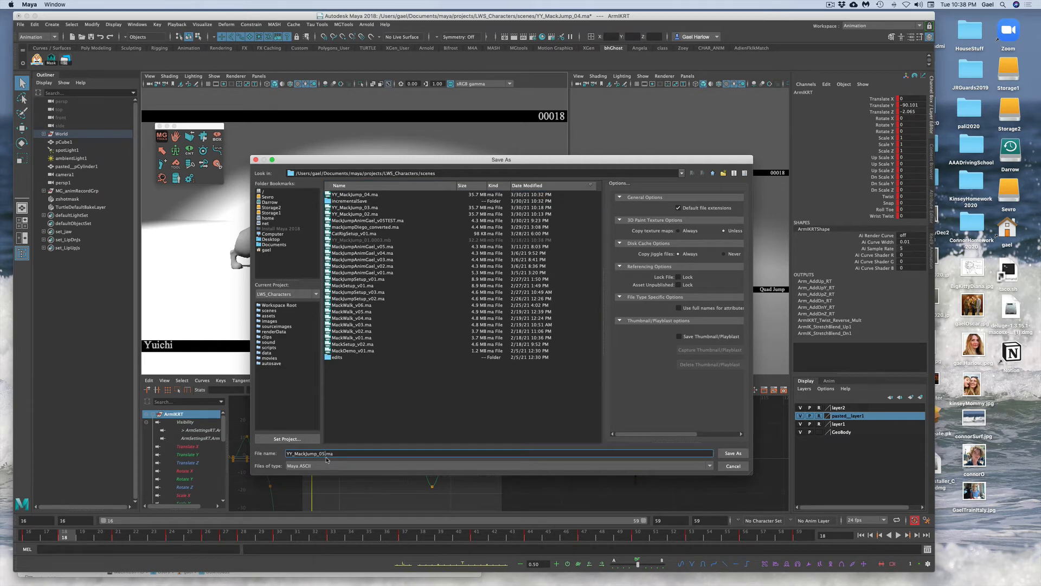
{"action": "key", "text": "Return"}
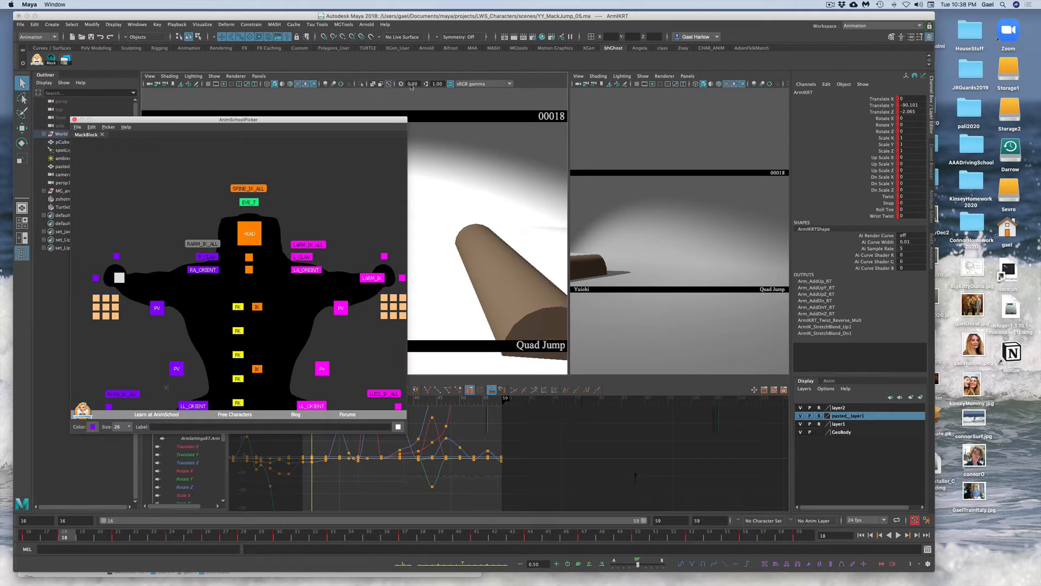
Step: Select the right arm IK control (ArmIKRT) with the MackBlock picker and move the picker off the viewports
{"action": "left_click", "coordinate": [52, 60]}
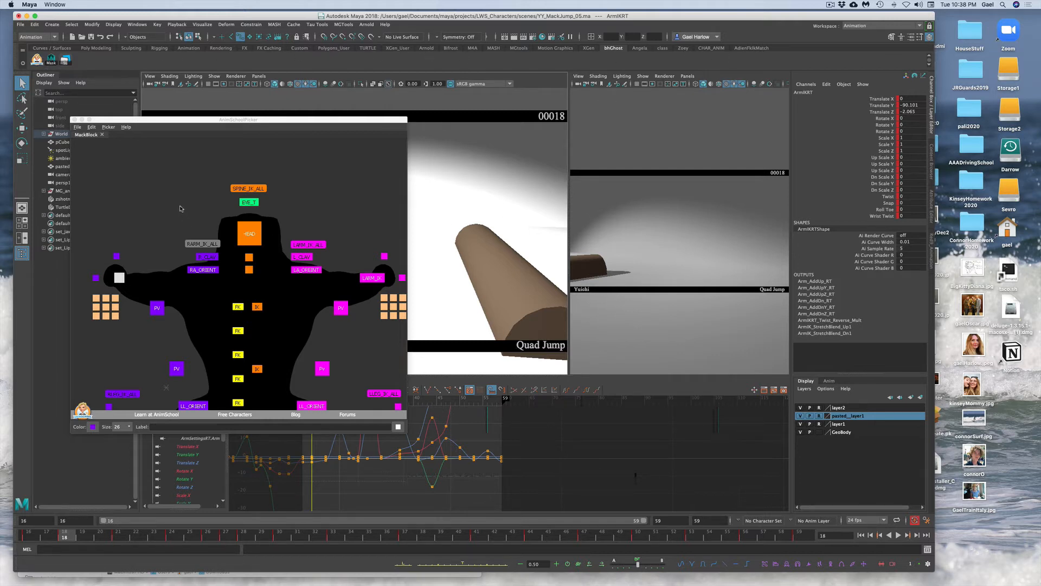
{"action": "scroll", "coordinate": [317, 213], "scroll_direction": "down", "scroll_amount": 3}
{"action": "scroll", "coordinate": [295, 214], "scroll_direction": "down", "scroll_amount": 2}
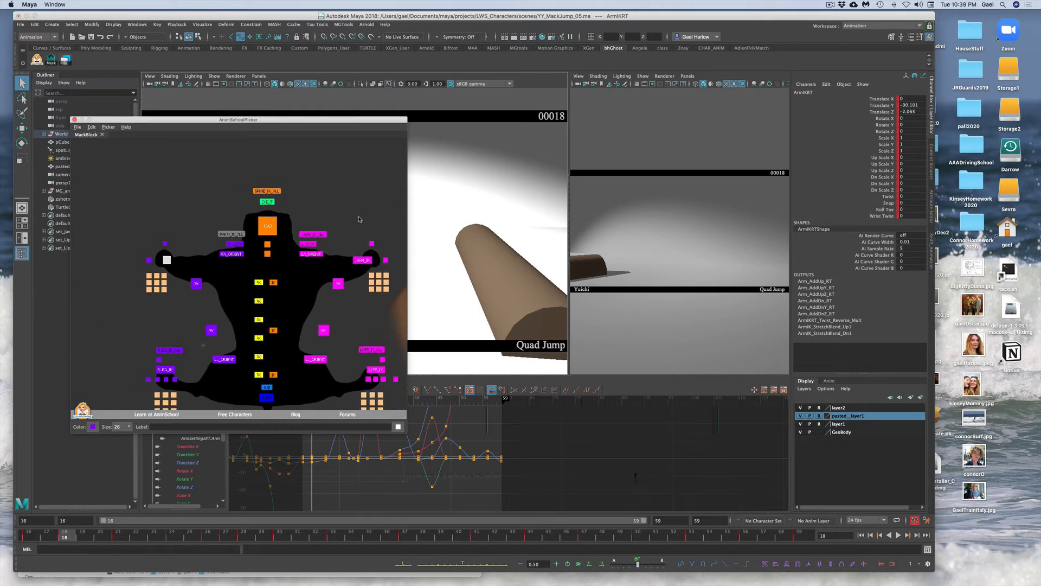
{"action": "scroll", "coordinate": [311, 194], "scroll_direction": "down", "scroll_amount": 2}
{"action": "middle_click_drag", "start_coordinate": [311, 191], "coordinate": [309, 185], "text": "alt"}
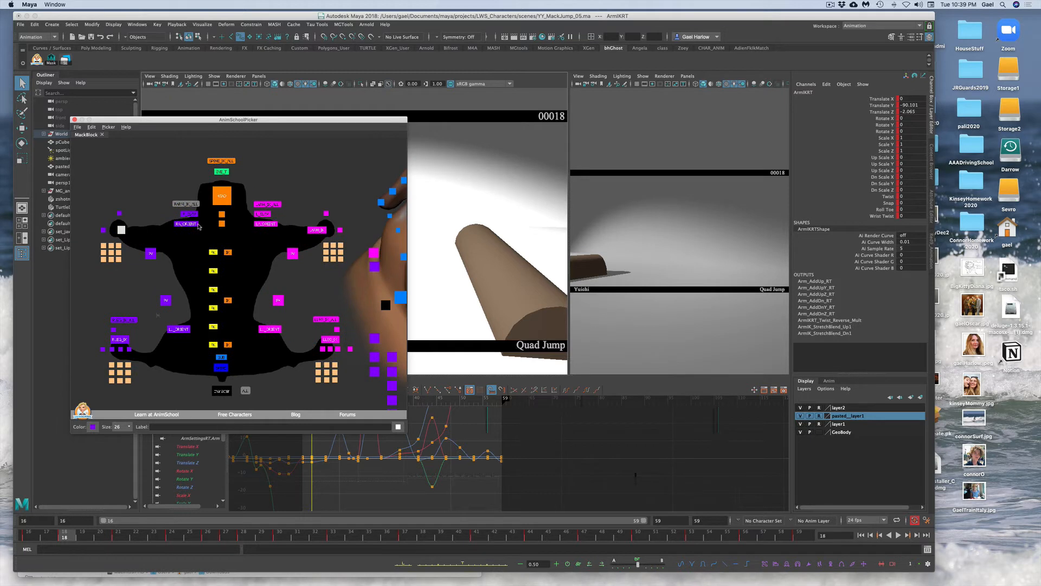
{"action": "left_click", "coordinate": [155, 252]}
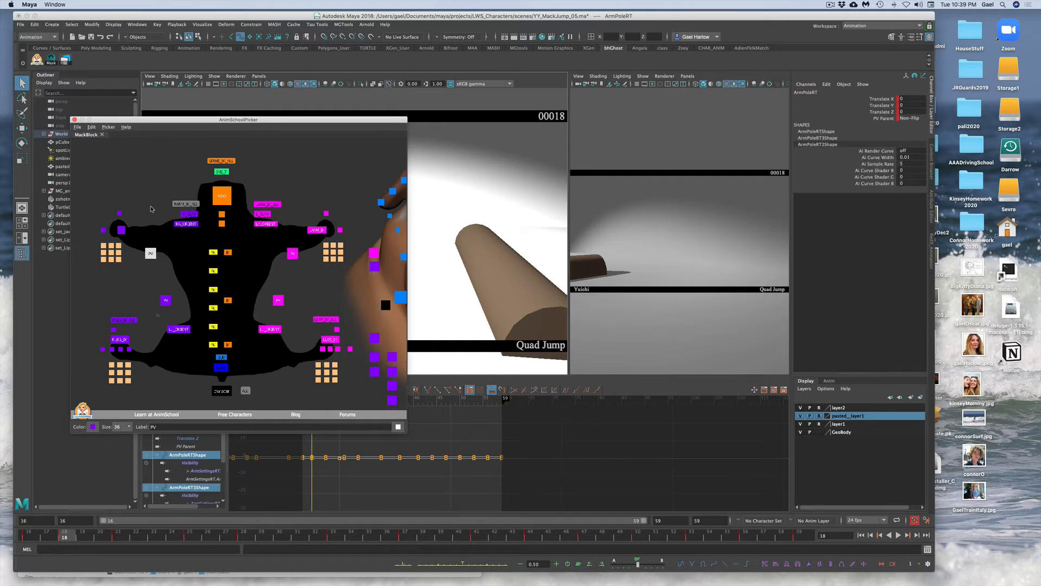
{"action": "left_click", "coordinate": [103, 230]}
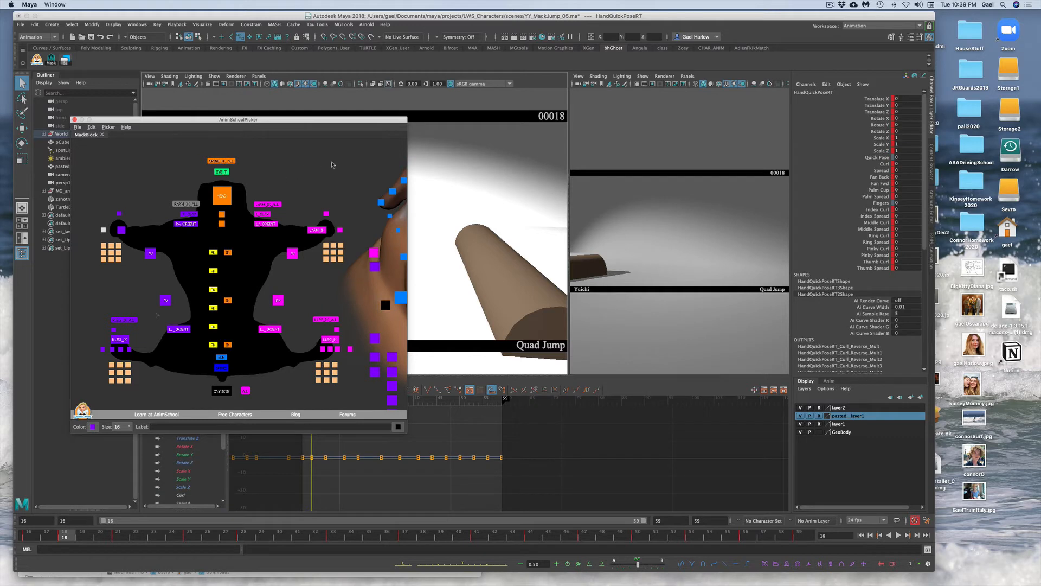
{"action": "left_click", "coordinate": [119, 213]}
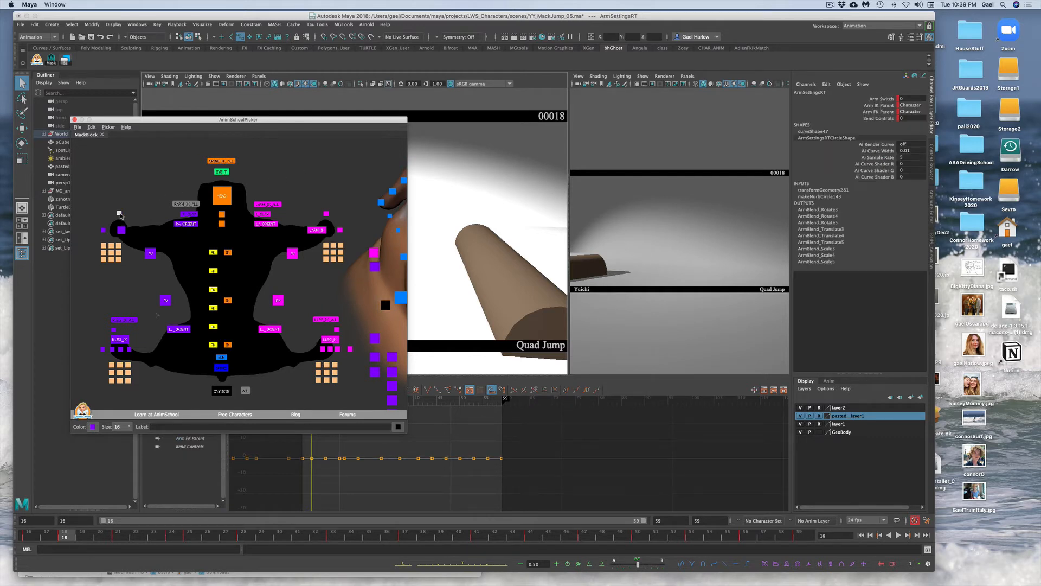
{"action": "left_click", "coordinate": [122, 232]}
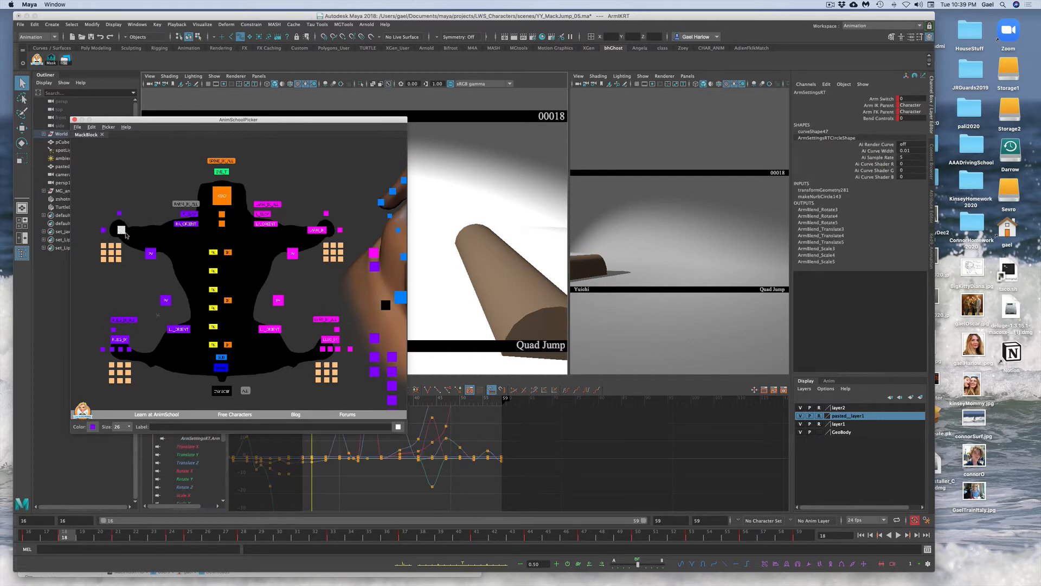
{"action": "left_click_drag", "start_coordinate": [365, 120], "coordinate": [0, 112]}
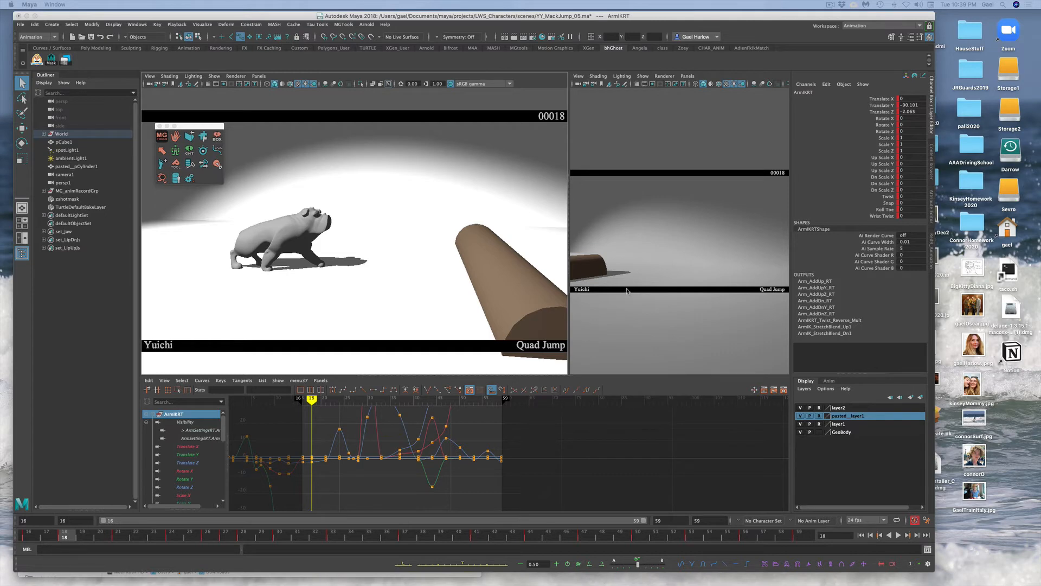
Step: Open the bhGhost tool with the dog's right front paw framed in the perspective view, and clear its mesh list
{"action": "left_click", "coordinate": [632, 258]}
{"action": "key", "text": "f"}
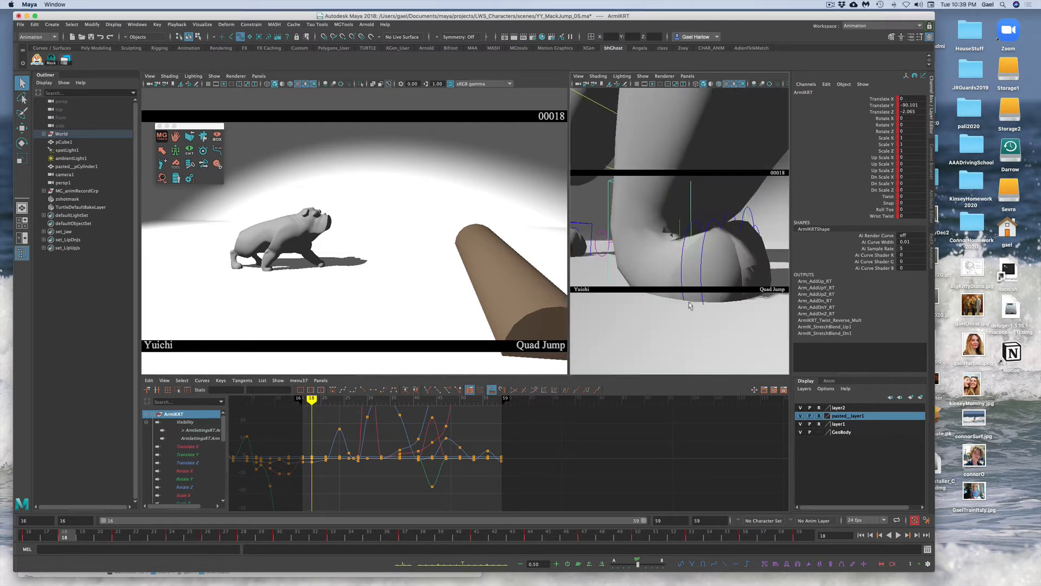
{"action": "right_click_drag", "start_coordinate": [706, 312], "coordinate": [604, 319], "text": "alt"}
{"action": "left_click_drag", "start_coordinate": [691, 273], "coordinate": [727, 268], "text": "alt"}
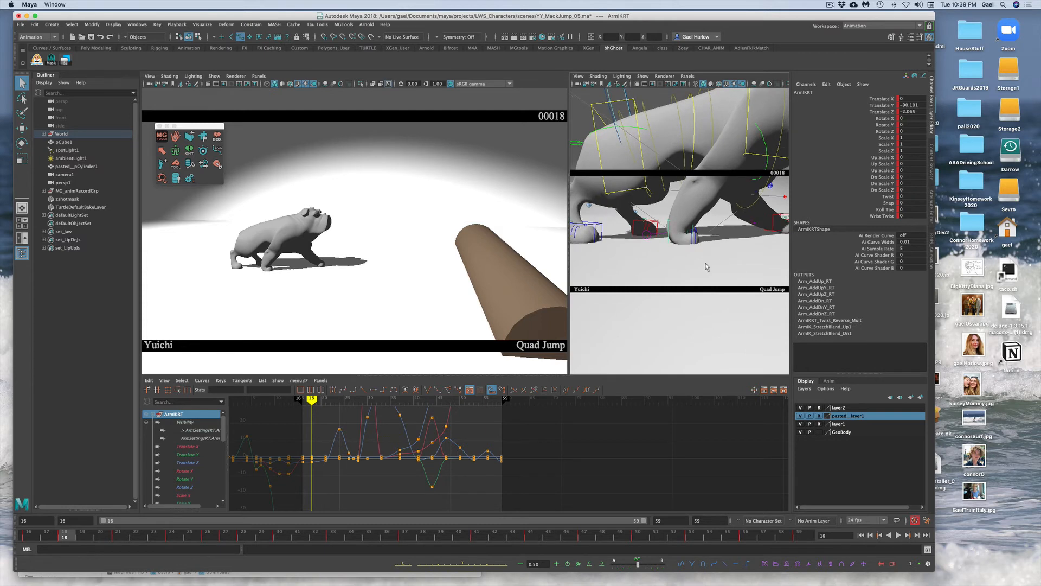
{"action": "left_click", "coordinate": [317, 24]}
{"action": "mouse_move", "coordinate": [341, 39]}
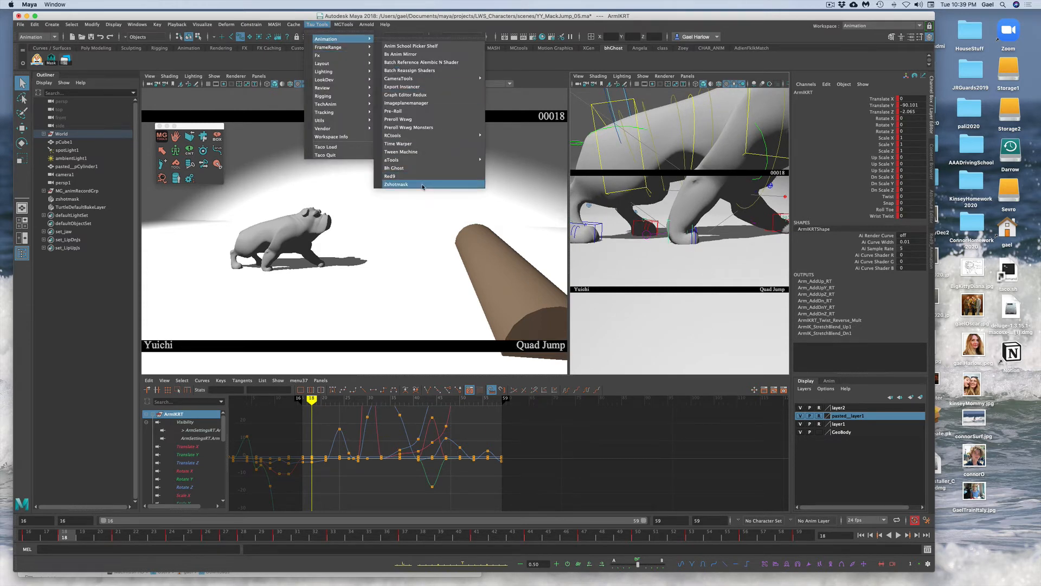
{"action": "left_click", "coordinate": [415, 168]}
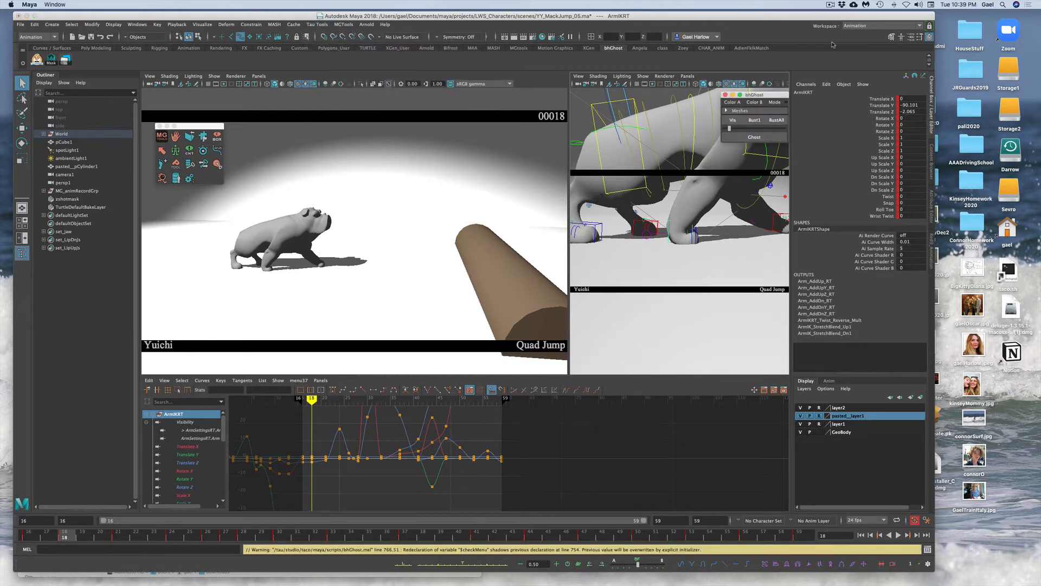
{"action": "left_click", "coordinate": [727, 110]}
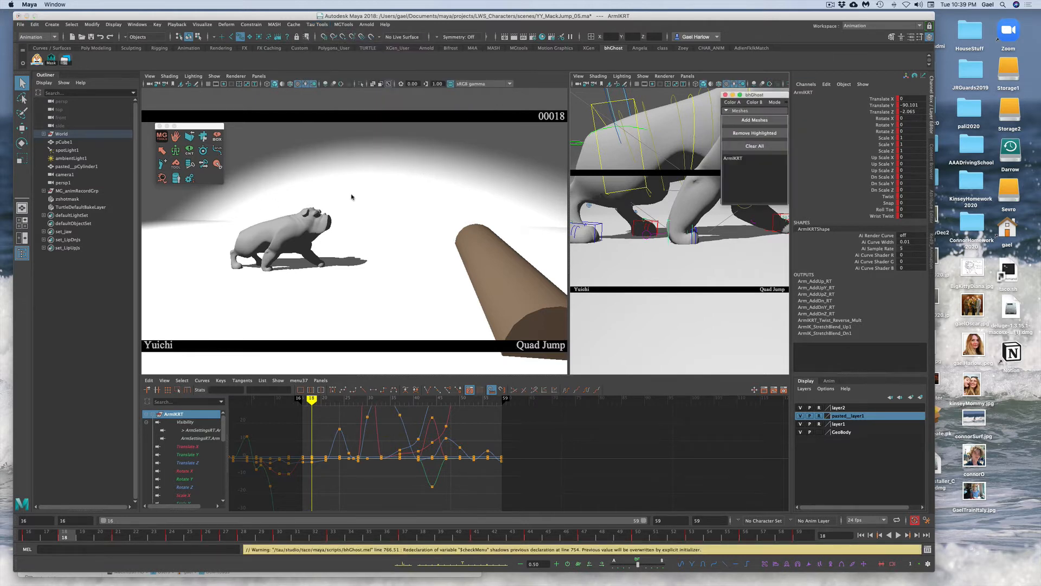
{"action": "left_click", "coordinate": [755, 146]}
Step: Add the grpGeo meshes to bhGhost, create a ghost of the dog at frame 18, and thin its outline
{"action": "left_click", "coordinate": [44, 134]}
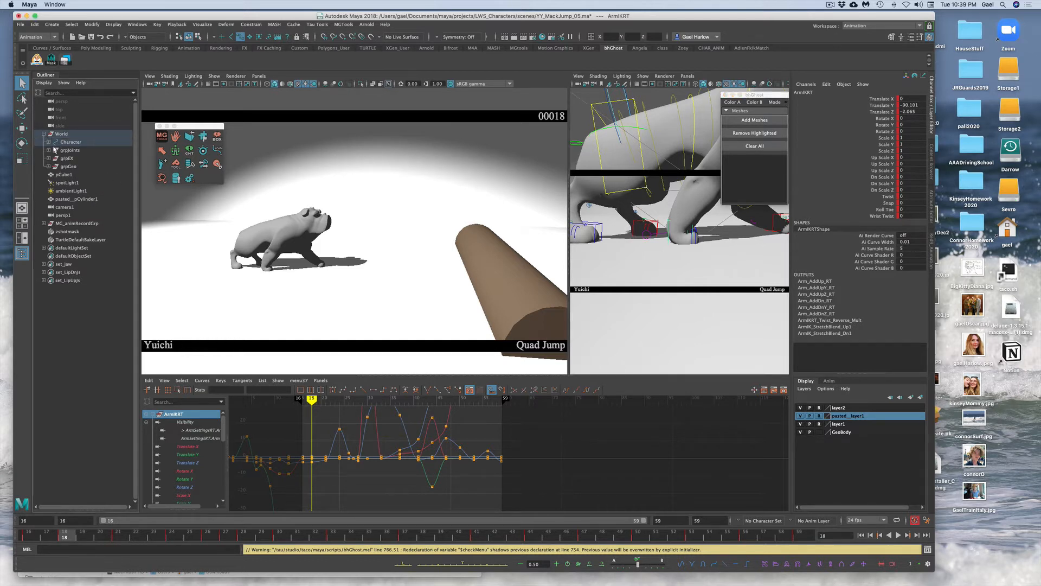
{"action": "left_click", "coordinate": [69, 167]}
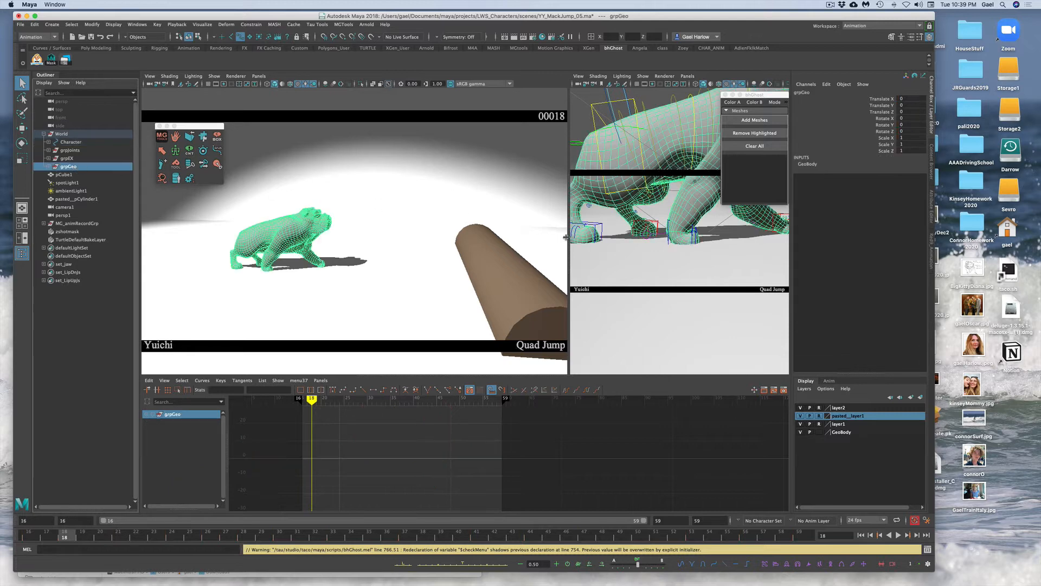
{"action": "left_click", "coordinate": [754, 120]}
{"action": "left_click", "coordinate": [730, 111]}
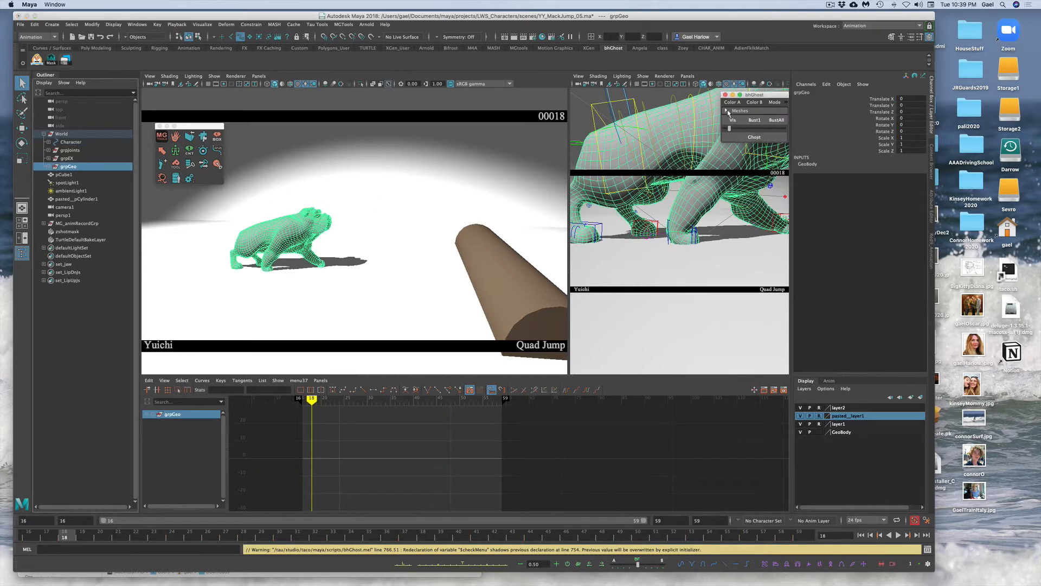
{"action": "left_click", "coordinate": [766, 138]}
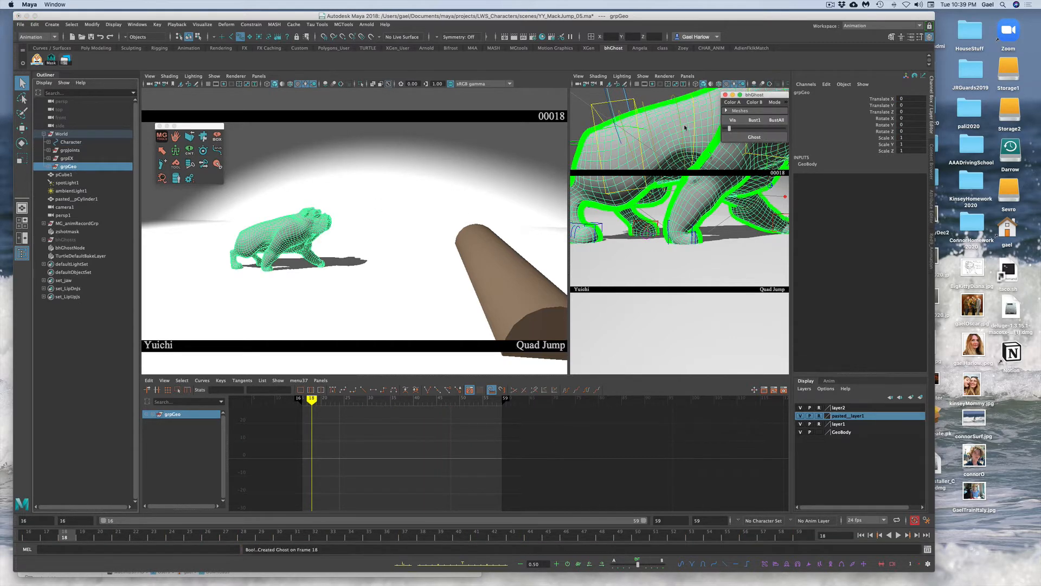
{"action": "left_click_drag", "start_coordinate": [730, 129], "coordinate": [727, 130]}
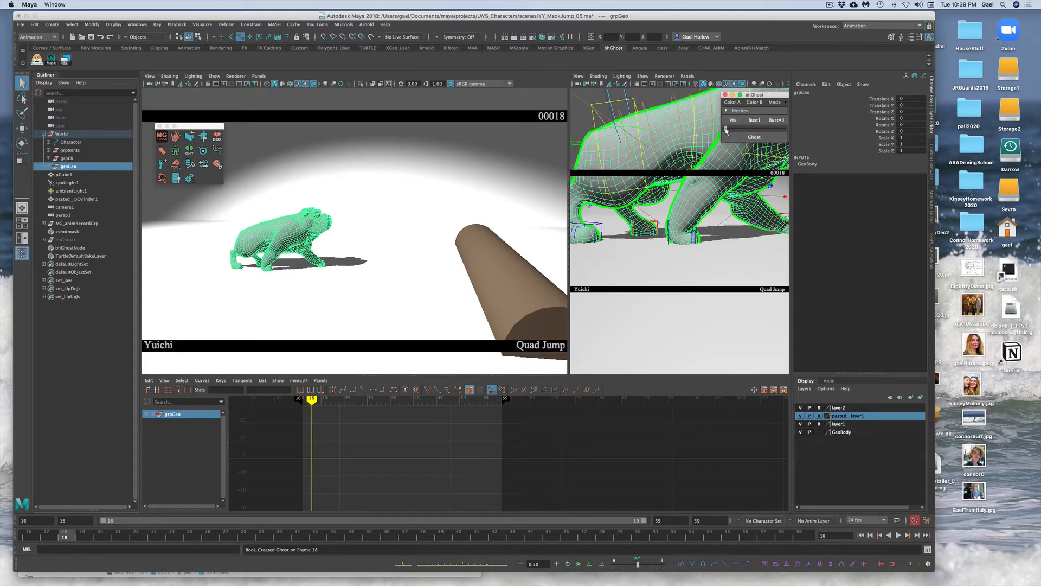
Step: Pose ArmIKRT at frame 18 with Rotate X about 72.32, Translate Y about -93.6 and Translate Z about -0.2
{"action": "left_click", "coordinate": [670, 247]}
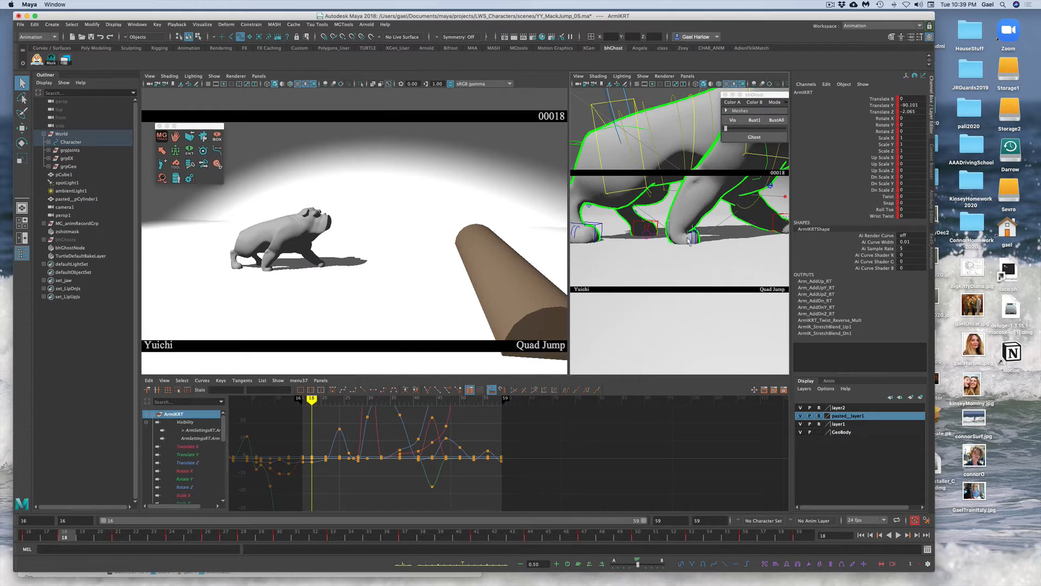
{"action": "key", "text": "e"}
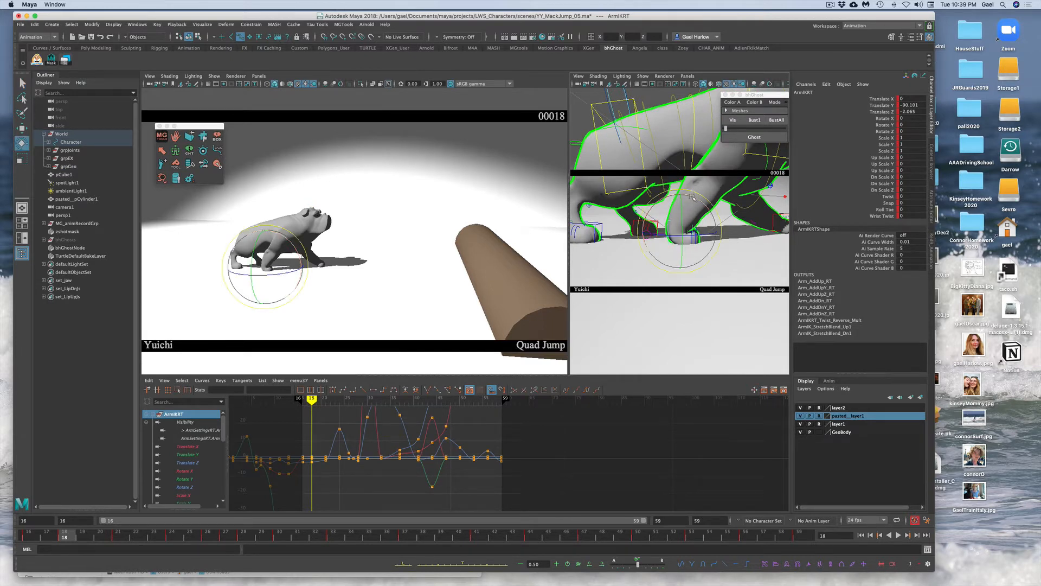
{"action": "left_click_drag", "start_coordinate": [692, 197], "coordinate": [679, 229]}
{"action": "key", "text": "w"}
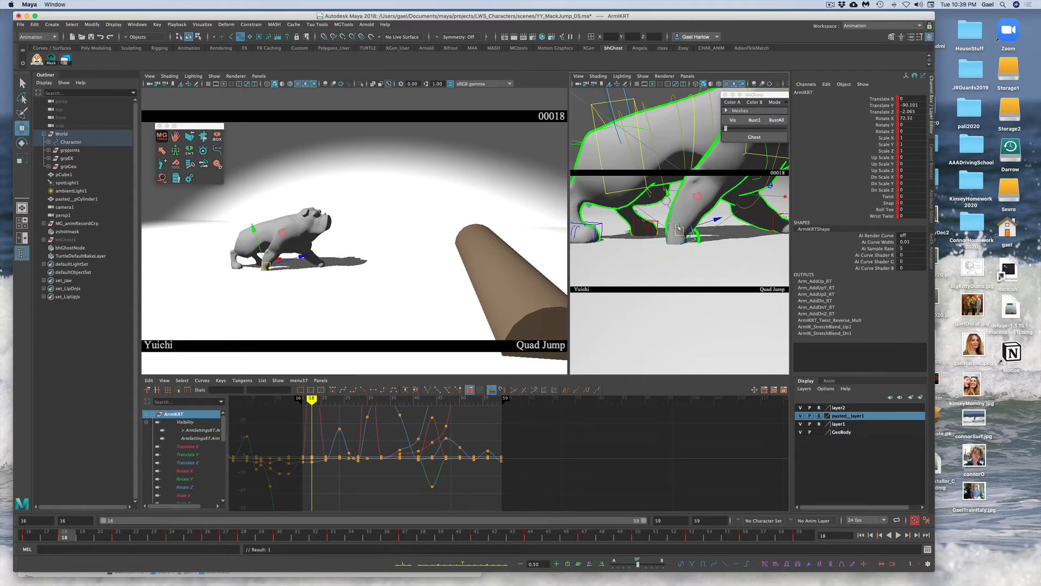
{"action": "left_click", "coordinate": [880, 105]}
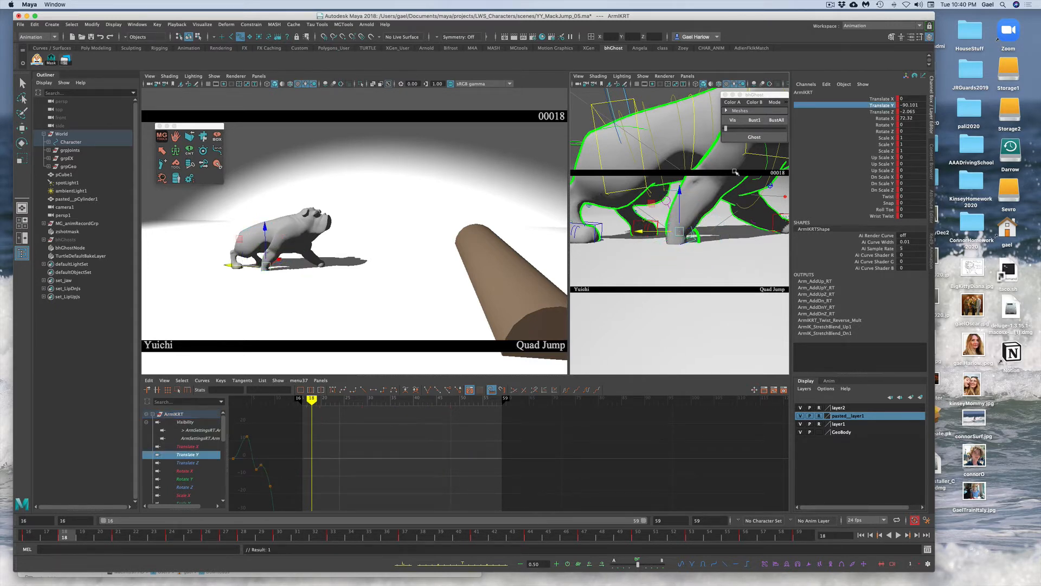
{"action": "mouse_move", "coordinate": [680, 215]}
{"action": "left_mouse_down"}
{"action": "mouse_move", "coordinate": [684, 206]}
{"action": "mouse_move", "coordinate": [655, 225]}
{"action": "mouse_move", "coordinate": [667, 226]}
{"action": "left_mouse_up"}
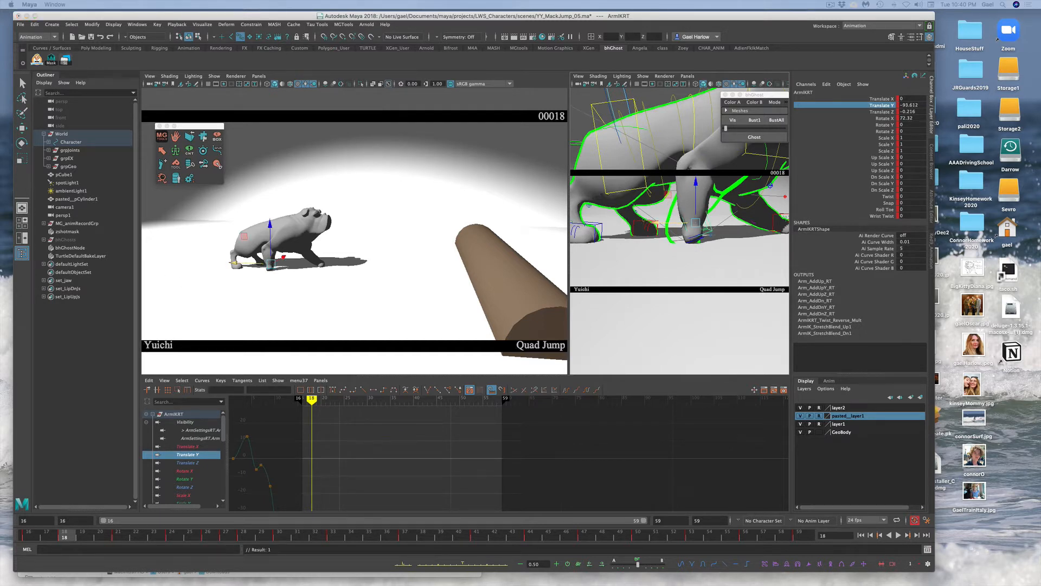
Step: Move the right clavicle control ClavRT at frame 18 to Translate Y about -0.38 and Translate Z about -3.06
{"action": "left_click", "coordinate": [762, 180]}
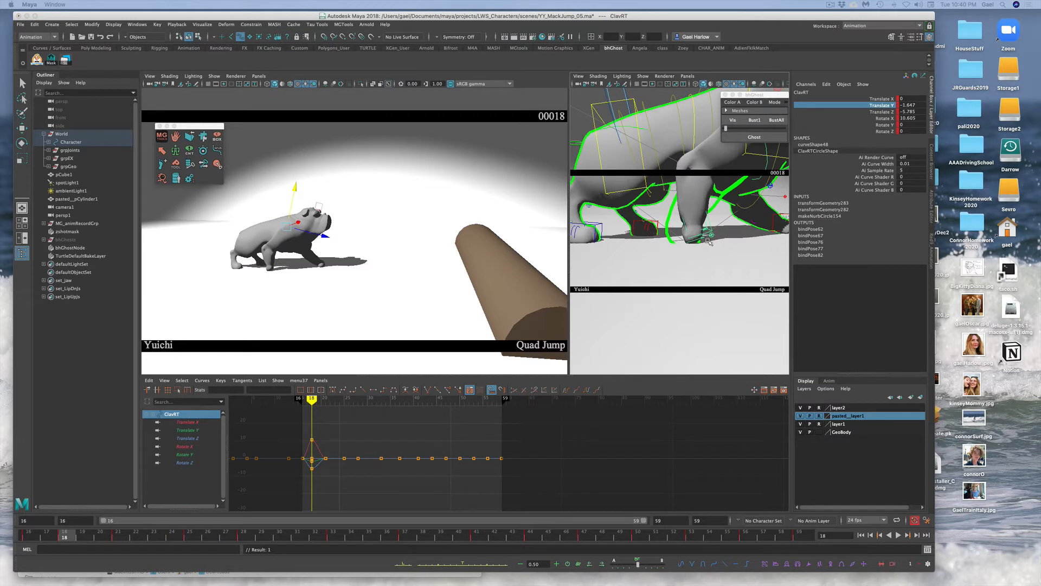
{"action": "right_click_drag", "start_coordinate": [708, 242], "coordinate": [617, 251], "text": "alt"}
{"action": "middle_click_drag", "start_coordinate": [703, 167], "coordinate": [695, 191], "text": "alt"}
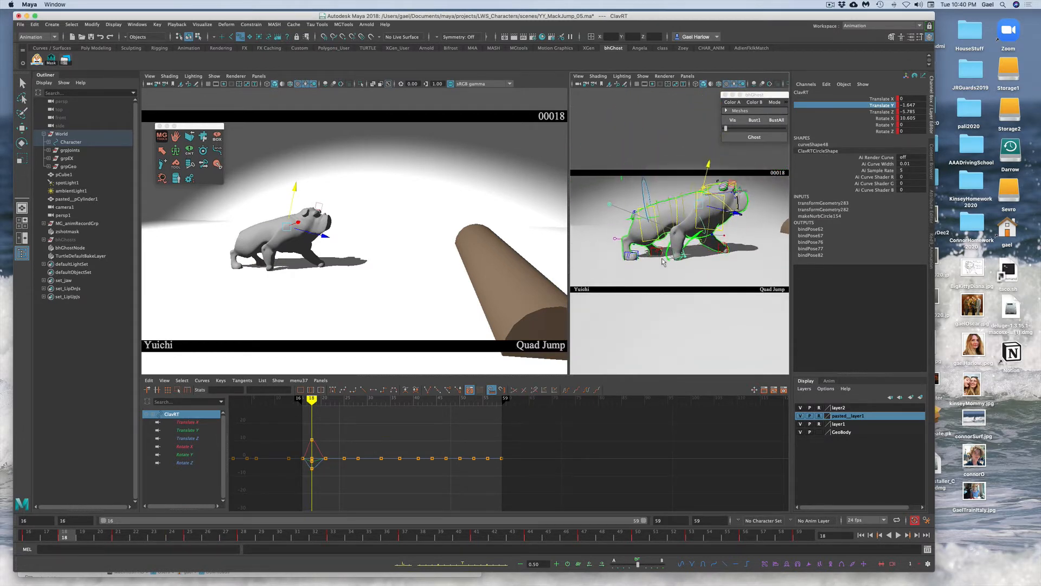
{"action": "left_click_drag", "start_coordinate": [704, 183], "coordinate": [724, 210]}
Step: Remove all ghosts from the scene and key the right arm controls at frame 18, scrubbing to frame 21 to check the motion
{"action": "left_click", "coordinate": [759, 138]}
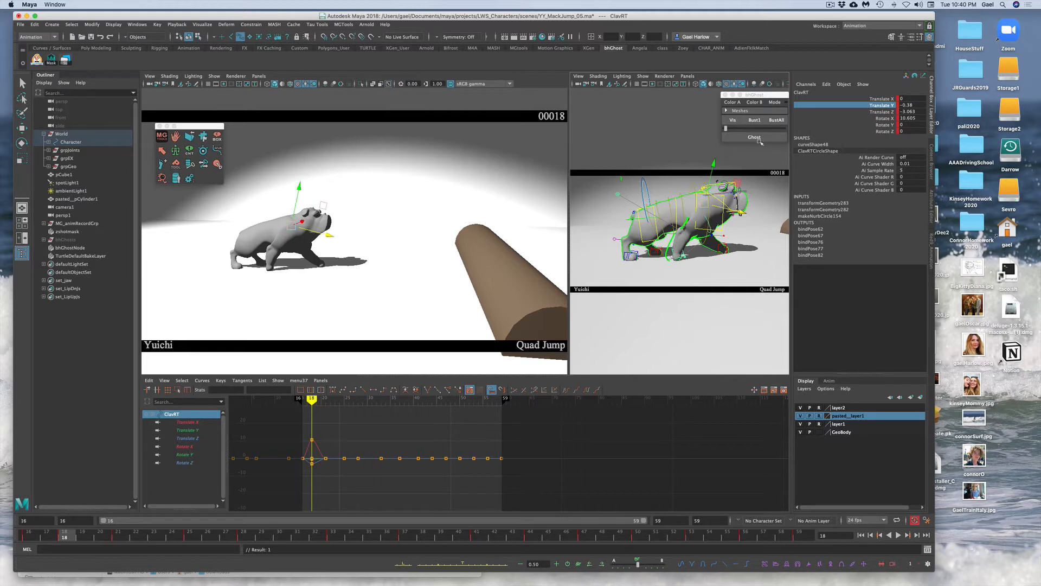
{"action": "left_click", "coordinate": [773, 119]}
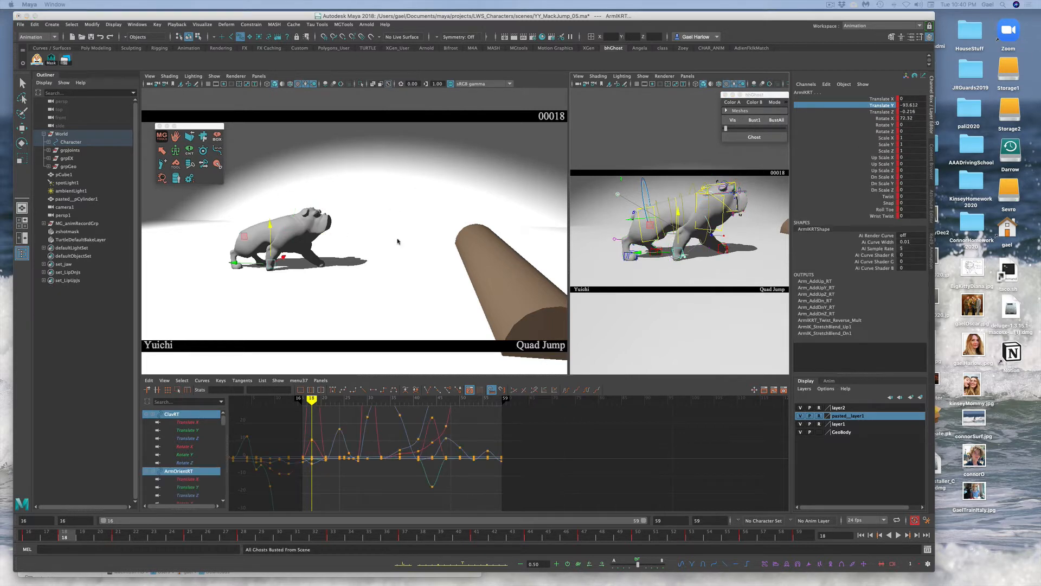
{"action": "key", "text": "s"}
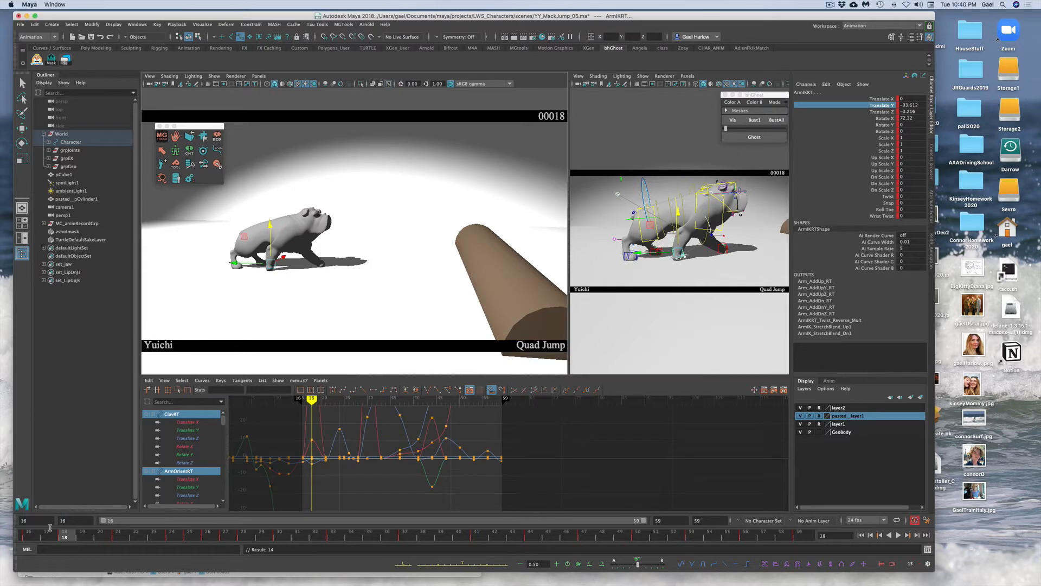
{"action": "mouse_move", "coordinate": [54, 538]}
{"action": "left_mouse_down"}
{"action": "mouse_move", "coordinate": [33, 537]}
{"action": "mouse_move", "coordinate": [119, 537]}
{"action": "left_mouse_up"}
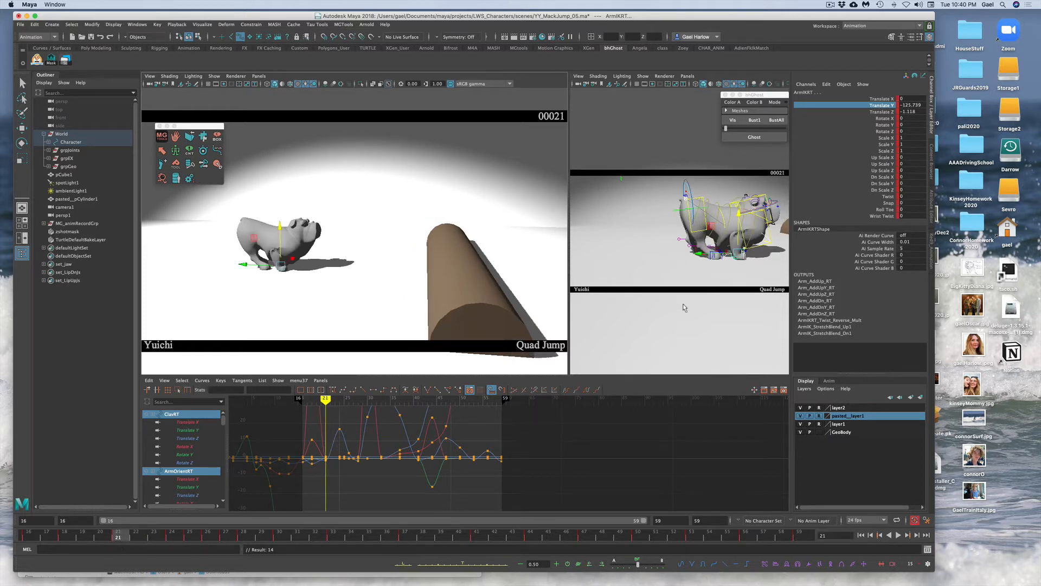
{"action": "left_click_drag", "start_coordinate": [698, 254], "coordinate": [671, 271]}
{"action": "right_click_drag", "start_coordinate": [721, 271], "coordinate": [758, 273], "text": "alt"}
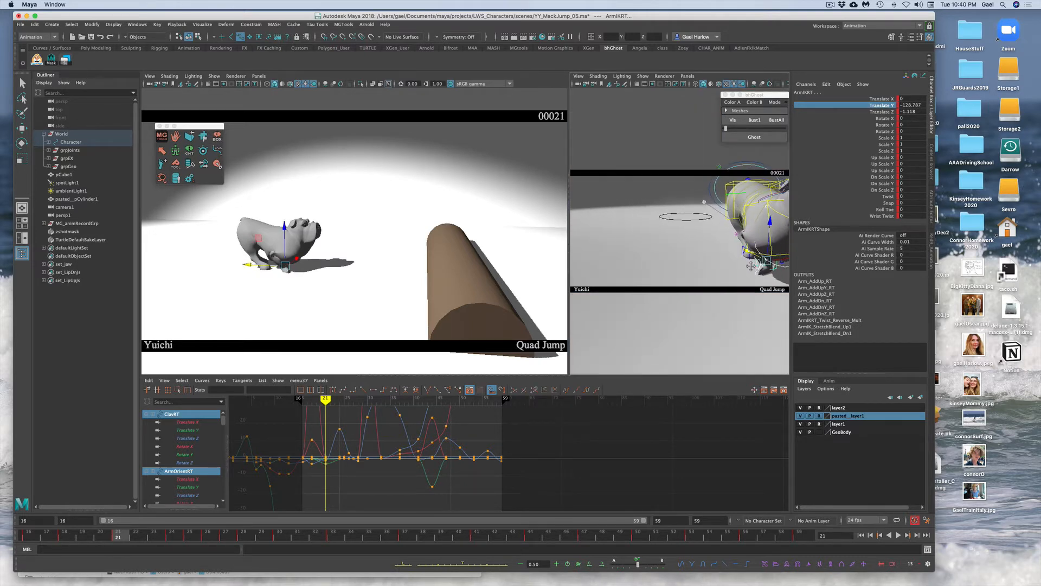
{"action": "middle_click_drag", "start_coordinate": [754, 273], "coordinate": [644, 226], "text": "alt"}
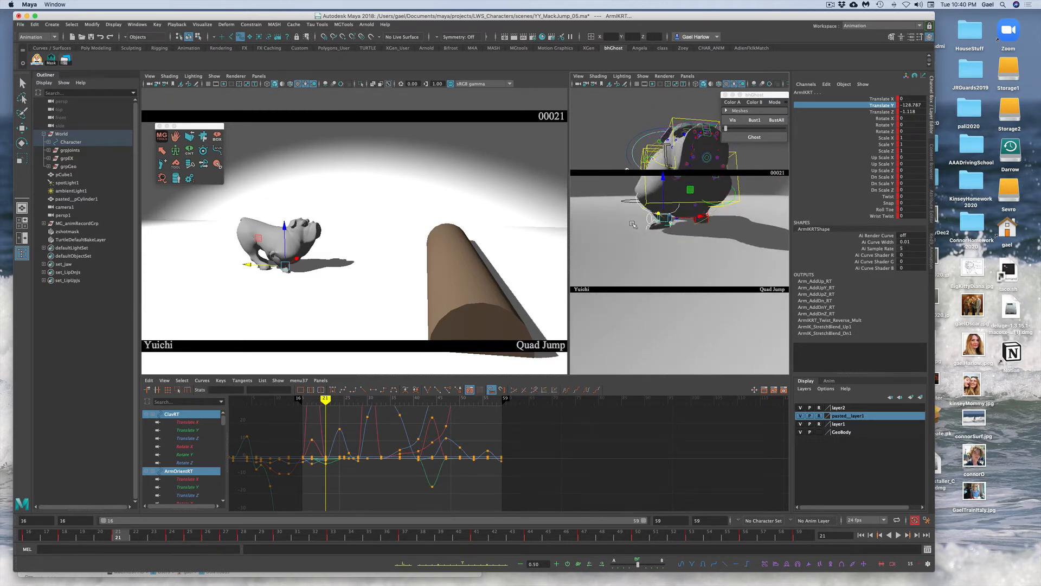
{"action": "key", "text": "ctrl+z"}
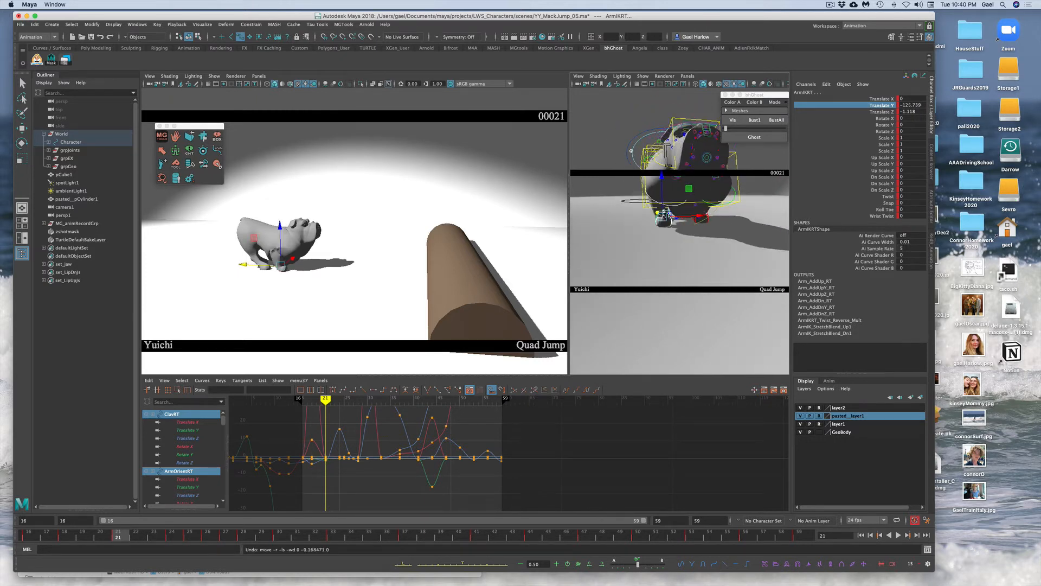
Step: Move ArmIKRT at frame 21 to Translate Y about -128.08
{"action": "key", "text": "w"}
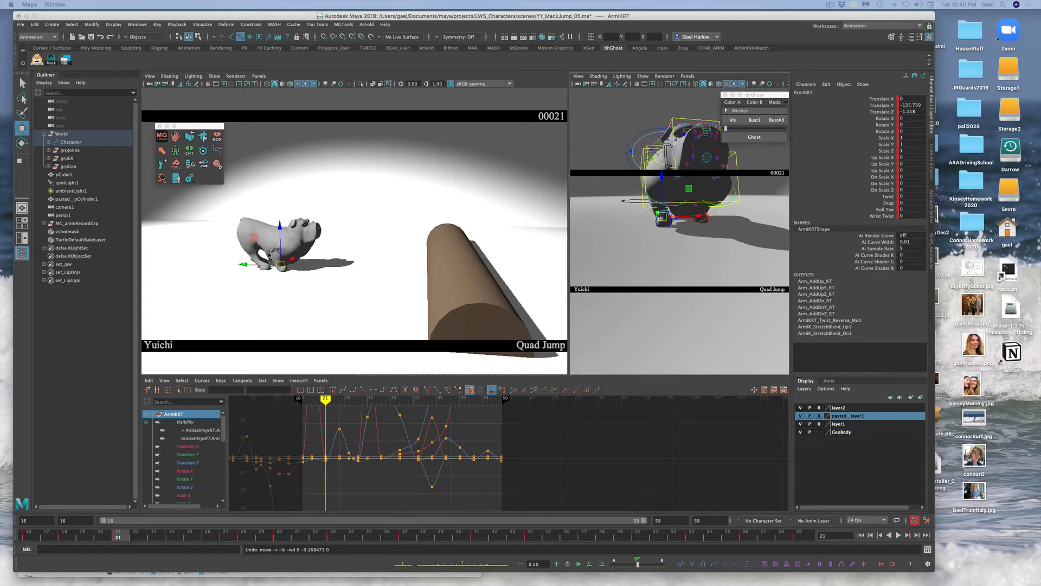
{"action": "left_click_drag", "start_coordinate": [237, 265], "coordinate": [243, 263]}
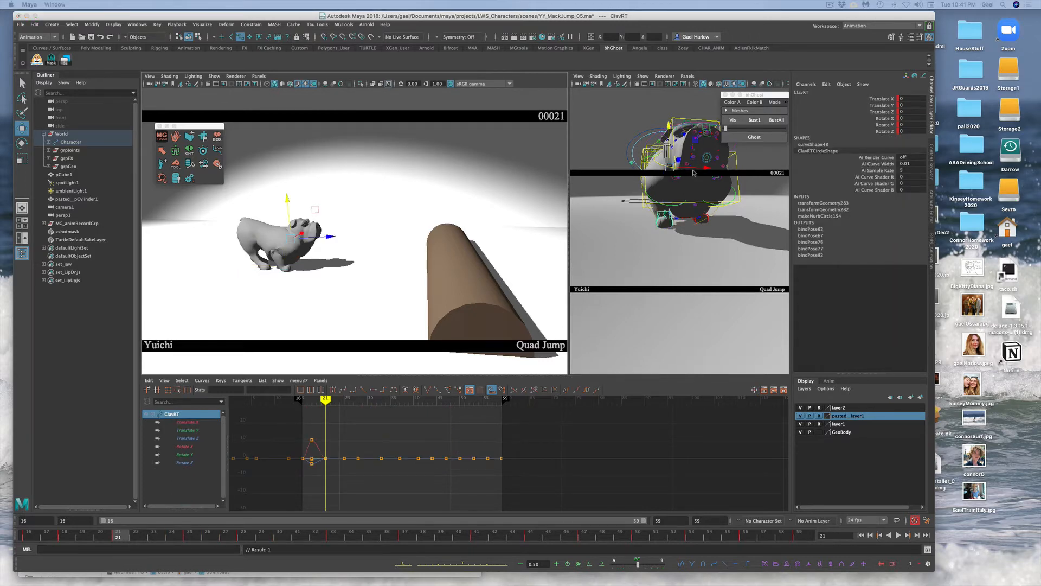
Step: Move the right arm pole vector control ArmPoleRT at frame 21 to Translate X about -2.05
{"action": "left_click_drag", "start_coordinate": [644, 175], "coordinate": [695, 196], "text": "alt"}
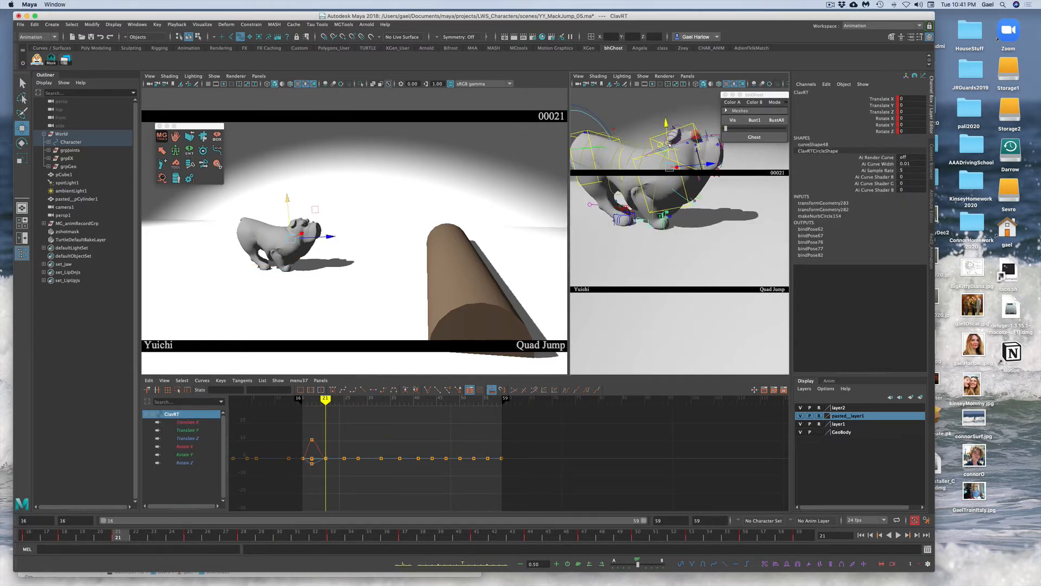
{"action": "left_click_drag", "start_coordinate": [668, 142], "coordinate": [696, 128]}
{"action": "key", "text": "e"}
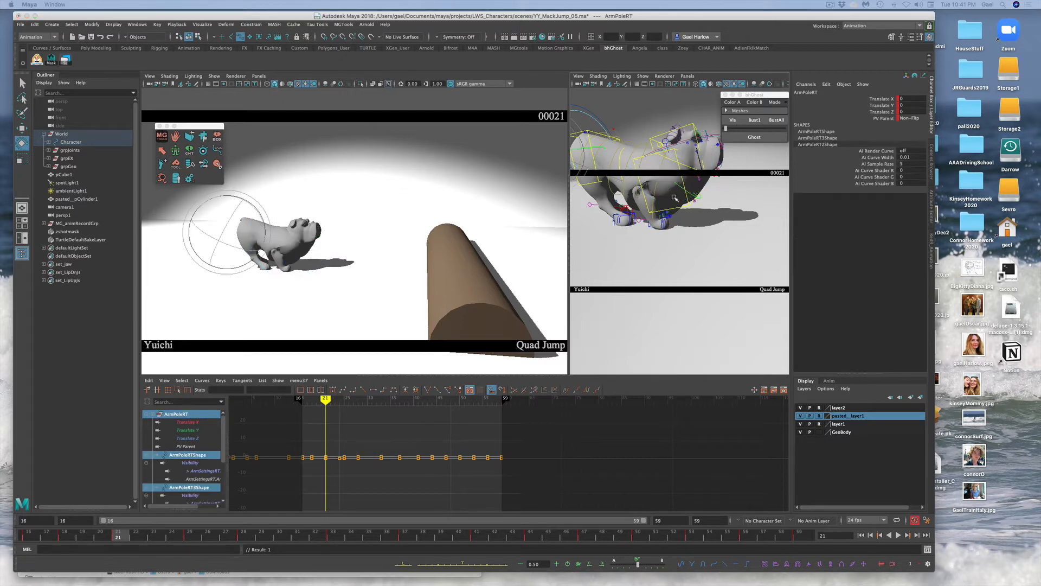
{"action": "right_click_drag", "start_coordinate": [638, 228], "coordinate": [562, 239], "text": "alt"}
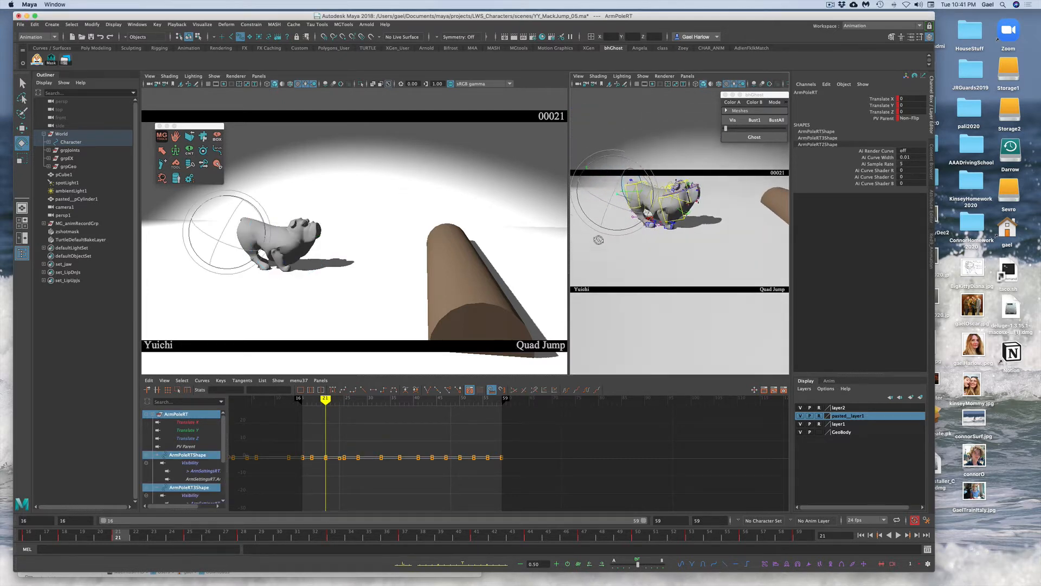
{"action": "left_click_drag", "start_coordinate": [599, 240], "coordinate": [656, 254], "text": "alt"}
{"action": "key", "text": "w"}
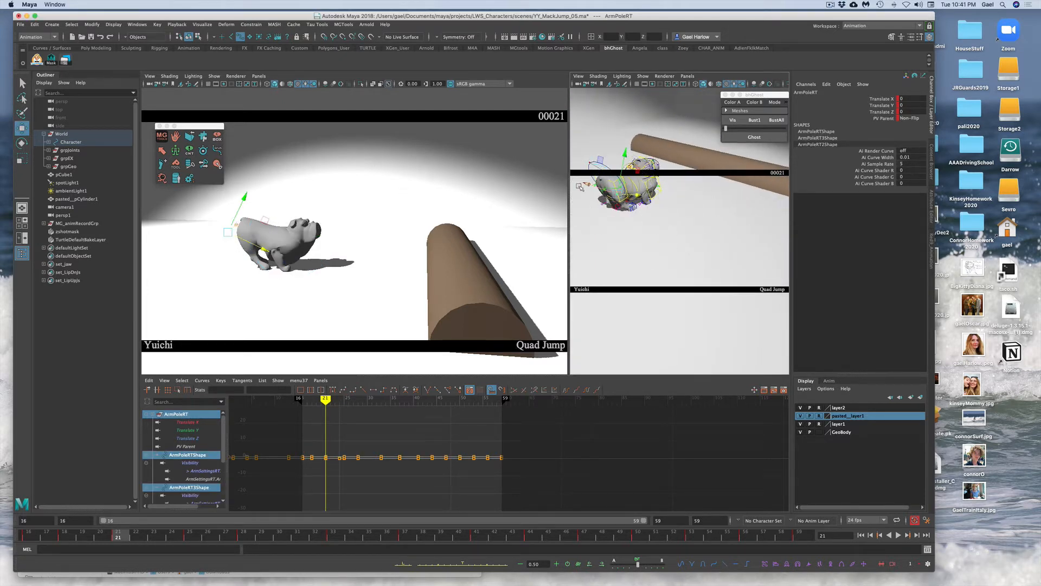
{"action": "left_click_drag", "start_coordinate": [592, 186], "coordinate": [593, 190]}
{"action": "left_click_drag", "start_coordinate": [704, 227], "coordinate": [638, 218], "text": "alt"}
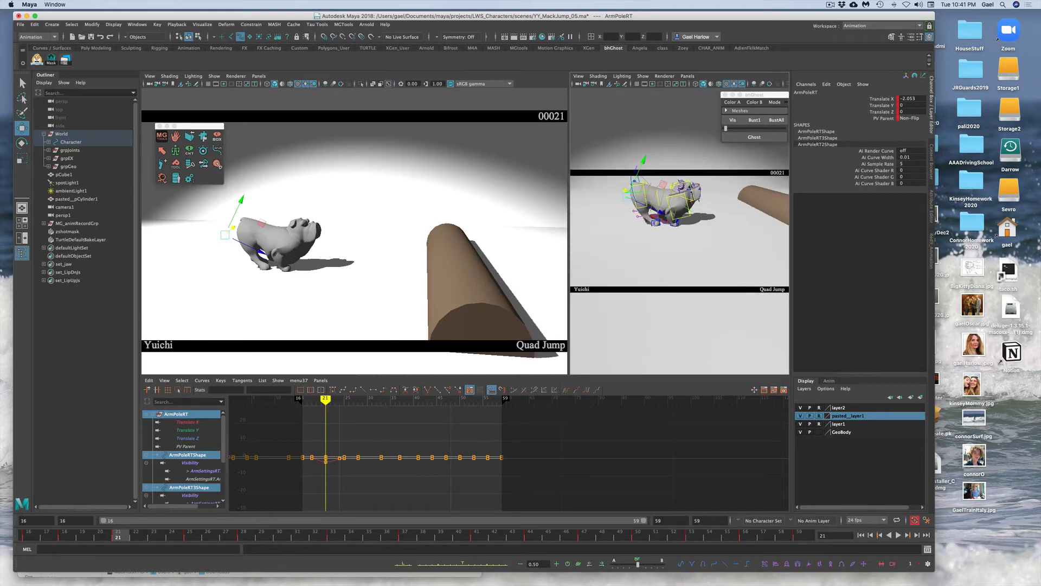
Step: Select ArmIKRT, copy its frame 21 pose onto frame 20, and compare the two frames
{"action": "left_click_drag", "start_coordinate": [0, 162], "coordinate": [345, 195]}
{"action": "left_click", "coordinate": [476, 258]}
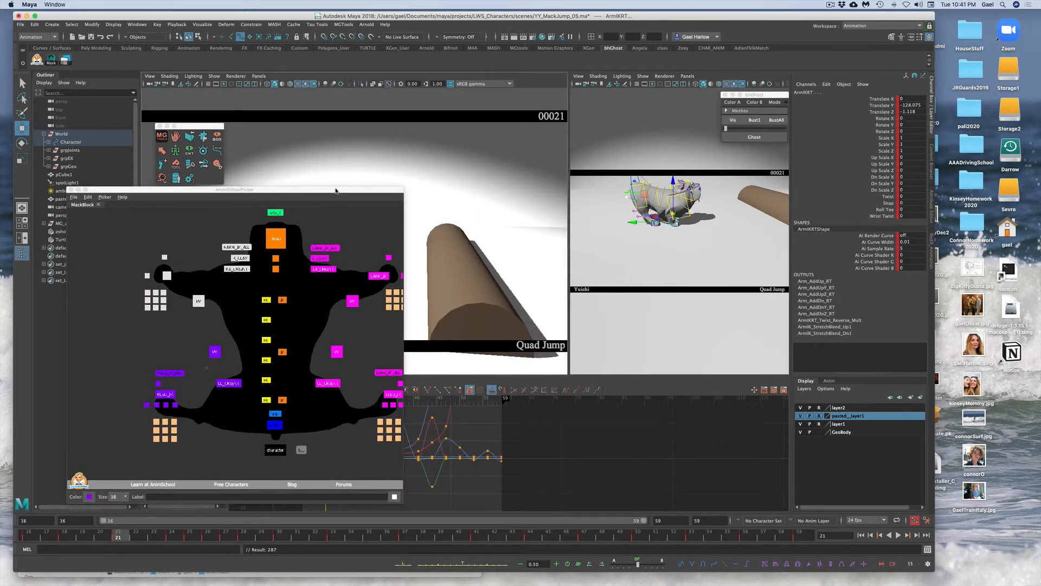
{"action": "left_click_drag", "start_coordinate": [336, 191], "coordinate": [0, 190]}
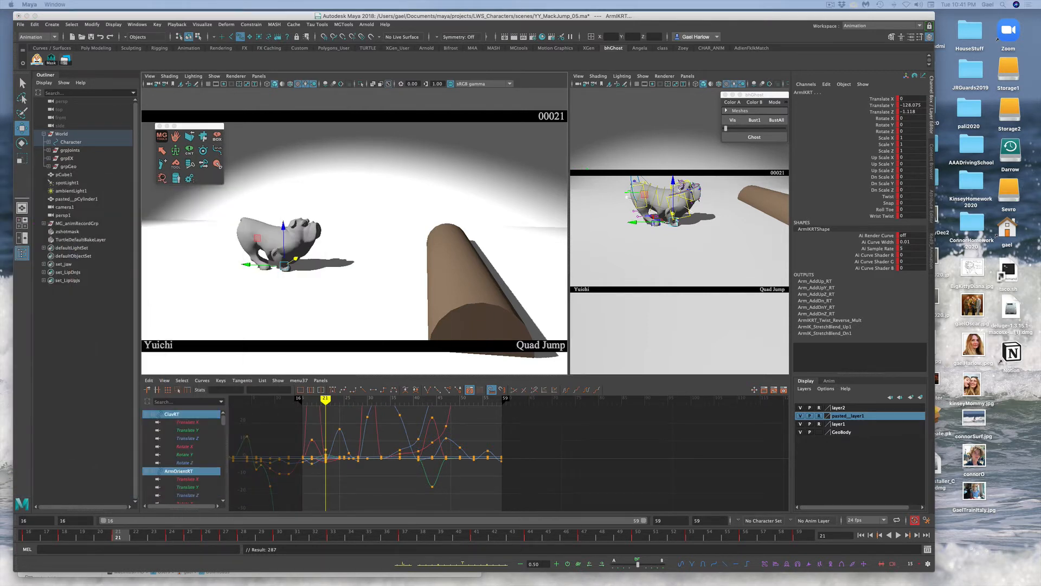
{"action": "left_click", "coordinate": [675, 221]}
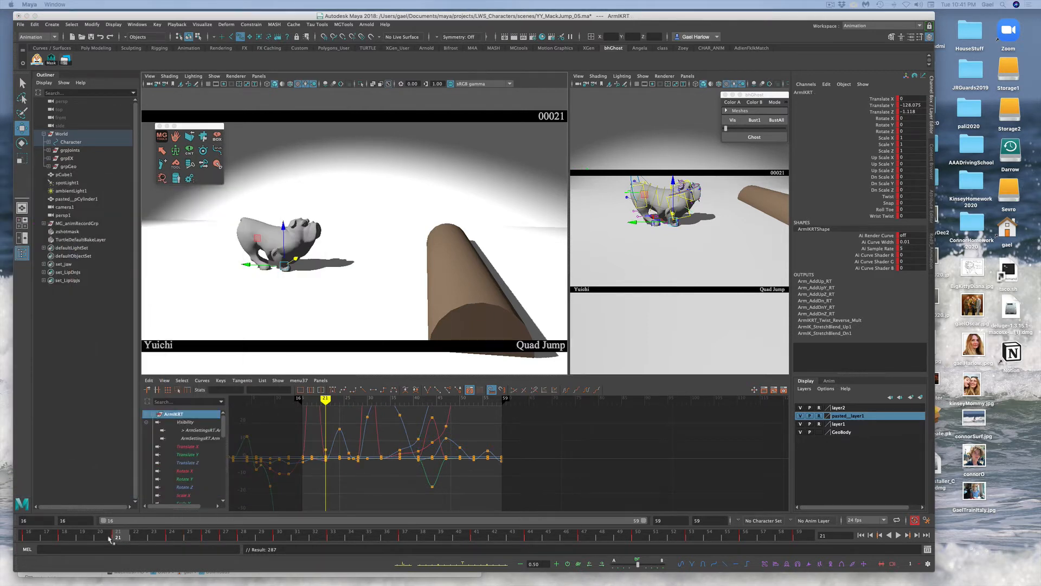
{"action": "mouse_move", "coordinate": [112, 537]}
{"action": "left_mouse_down"}
{"action": "mouse_move", "coordinate": [62, 537]}
{"action": "mouse_move", "coordinate": [122, 537]}
{"action": "mouse_move", "coordinate": [106, 538]}
{"action": "left_mouse_up"}
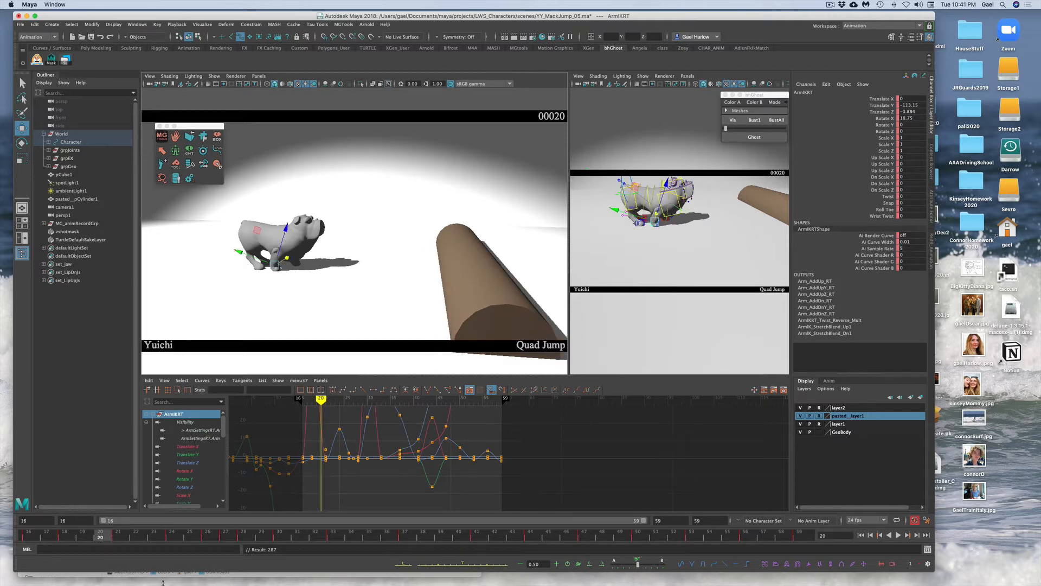
{"action": "mouse_move", "coordinate": [116, 539]}
{"action": "left_mouse_down"}
{"action": "mouse_move", "coordinate": [97, 540]}
{"action": "mouse_move", "coordinate": [125, 535]}
{"action": "mouse_move", "coordinate": [103, 538]}
{"action": "left_mouse_up"}
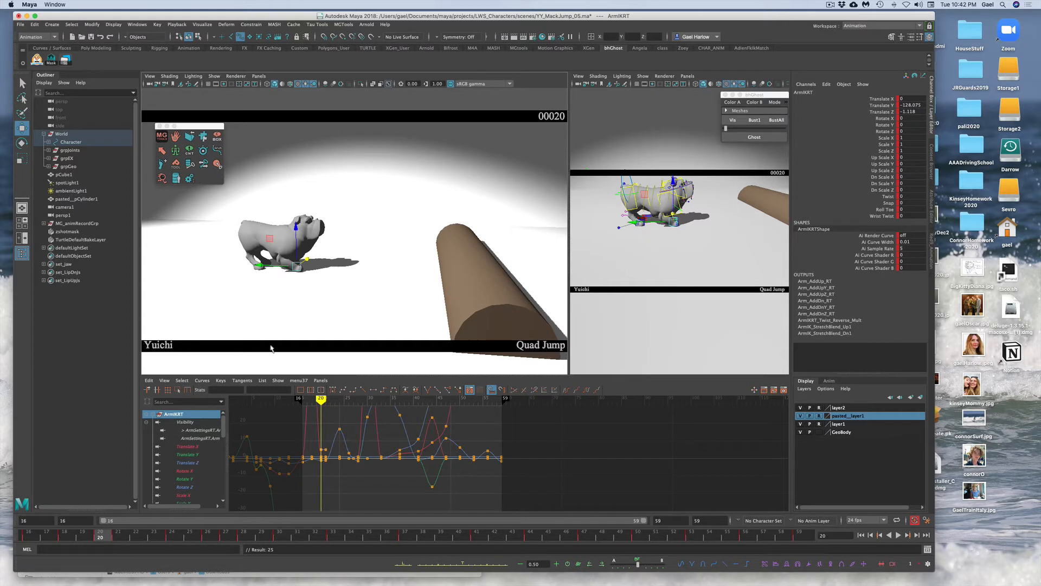
{"action": "left_click", "coordinate": [120, 537]}
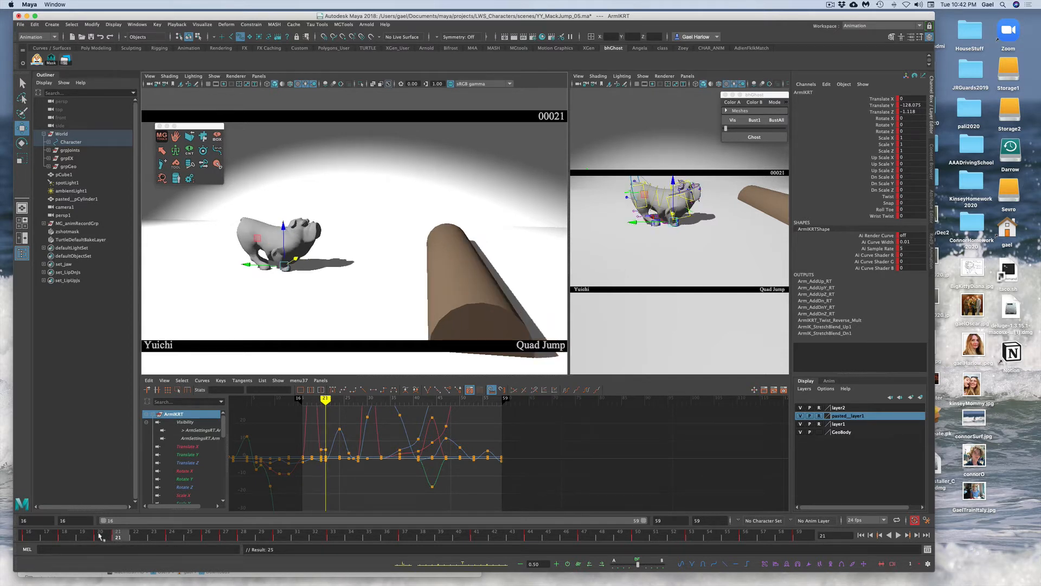
{"action": "left_click", "coordinate": [101, 537]}
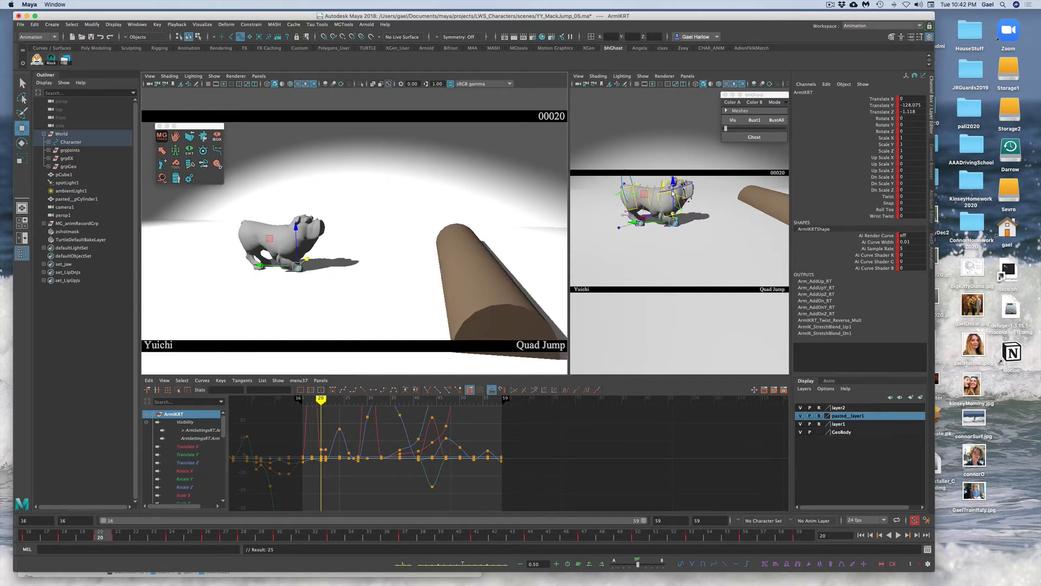
Step: Pose ArmIKRT at frame 20 with Translate Z about 0.99 and Rotate X about 23.05, and create a ghost of the dog
{"action": "key", "text": "f"}
{"action": "right_click_drag", "start_coordinate": [720, 276], "coordinate": [625, 269], "text": "alt"}
{"action": "left_click_drag", "start_coordinate": [641, 262], "coordinate": [651, 197], "text": "alt"}
{"action": "key", "text": "e"}
{"action": "left_click", "coordinate": [754, 137]}
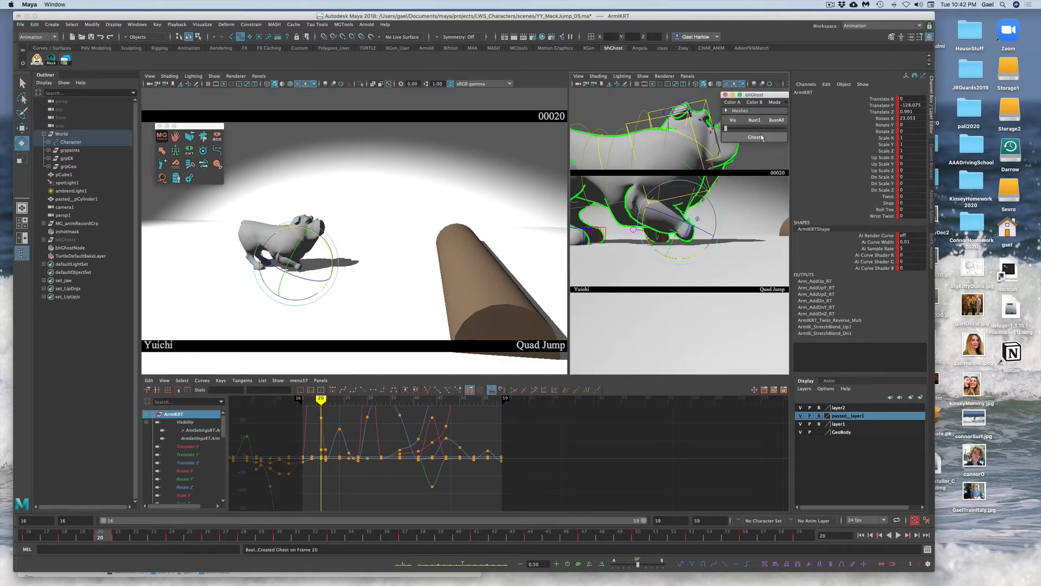
Step: Pose ArmIKRT at frame 19 with Translate Y about -114.52, Translate Z about 2.96 and Rotate X about 55.33
{"action": "left_click", "coordinate": [80, 537]}
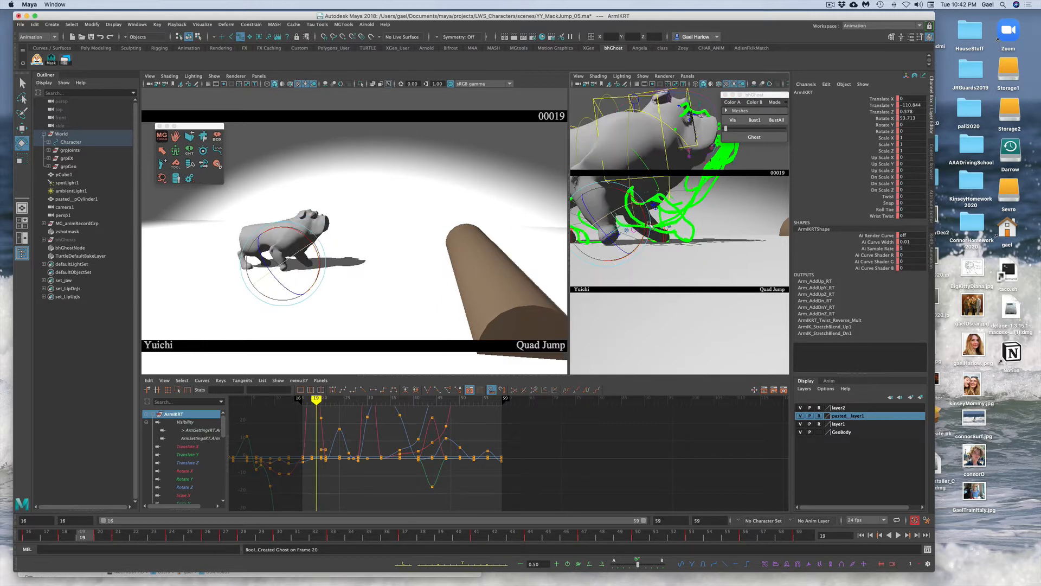
{"action": "key", "text": "w"}
{"action": "left_click", "coordinate": [876, 112]}
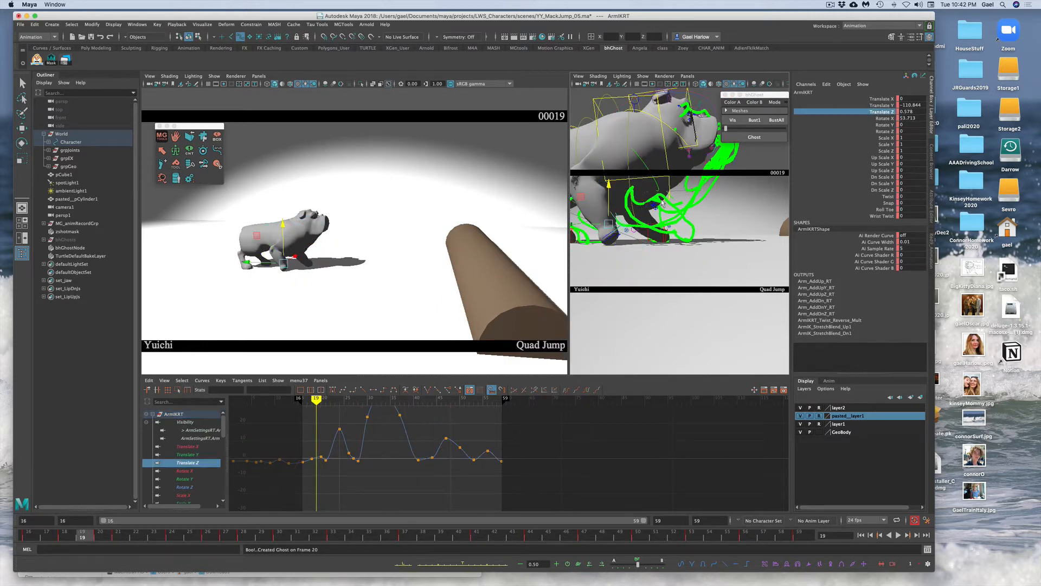
{"action": "left_click_drag", "start_coordinate": [584, 225], "coordinate": [627, 201]}
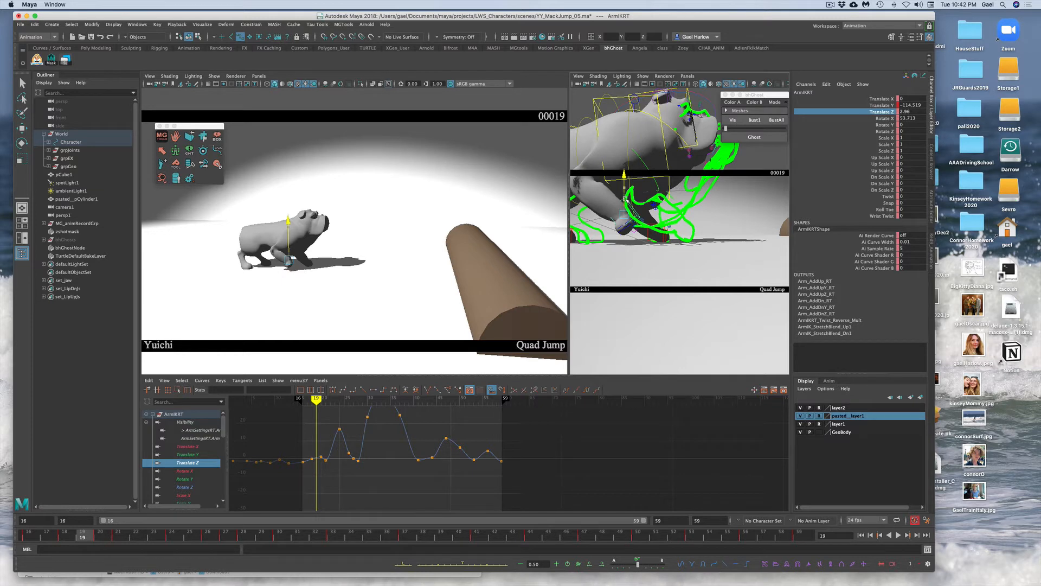
{"action": "key", "text": "e"}
{"action": "mouse_move", "coordinate": [657, 200]}
{"action": "left_mouse_down"}
{"action": "mouse_move", "coordinate": [649, 197]}
{"action": "mouse_move", "coordinate": [658, 200]}
{"action": "left_mouse_up"}
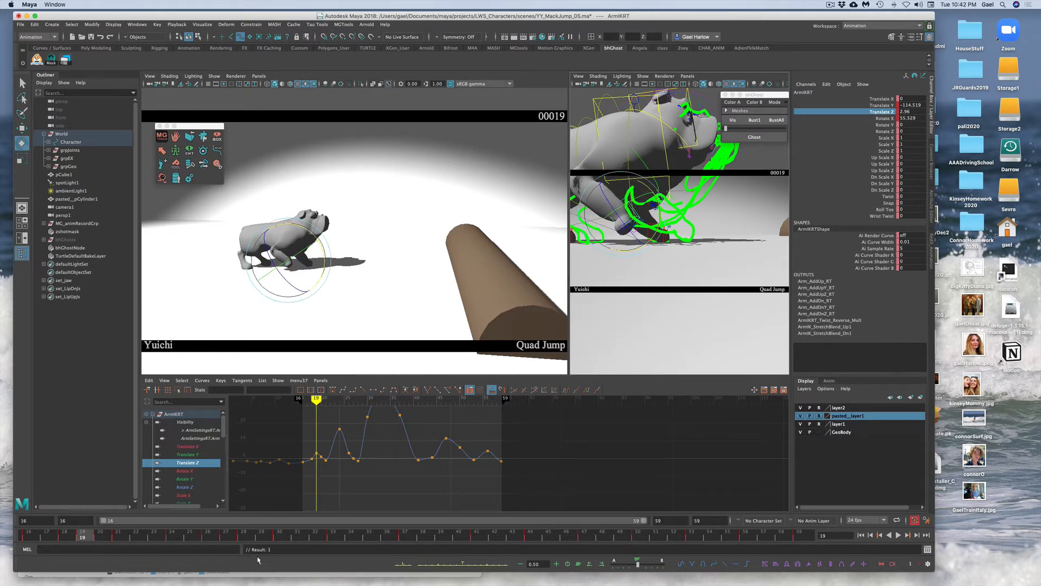
Step: Play back the jump and scrub frames 18 and 19 to check the right arm's motion against the frame 20 ghost
{"action": "left_click_drag", "start_coordinate": [70, 537], "coordinate": [66, 537]}
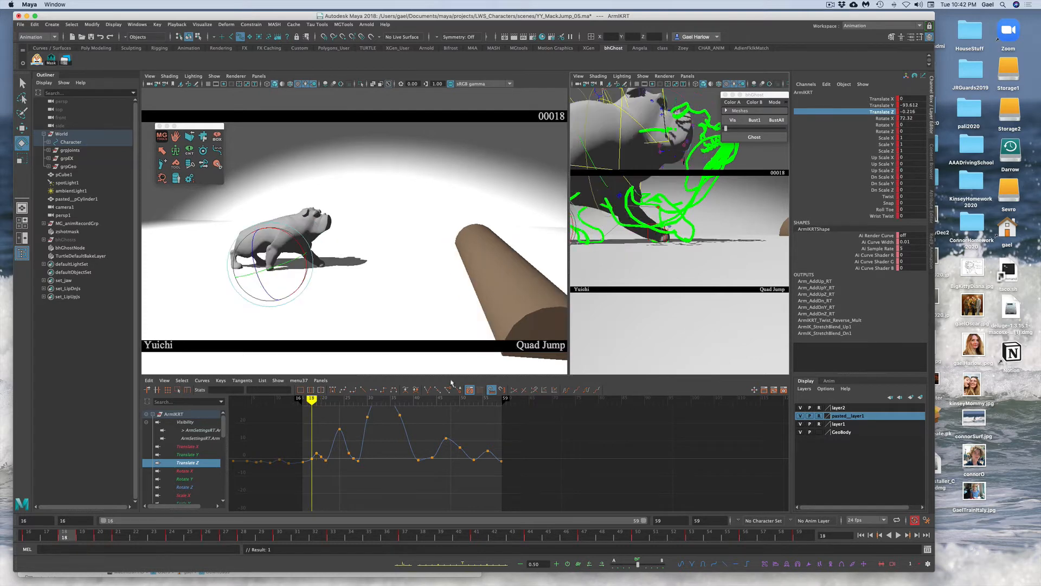
{"action": "left_click_drag", "start_coordinate": [706, 262], "coordinate": [670, 257], "text": "alt"}
{"action": "left_click", "coordinate": [747, 135]}
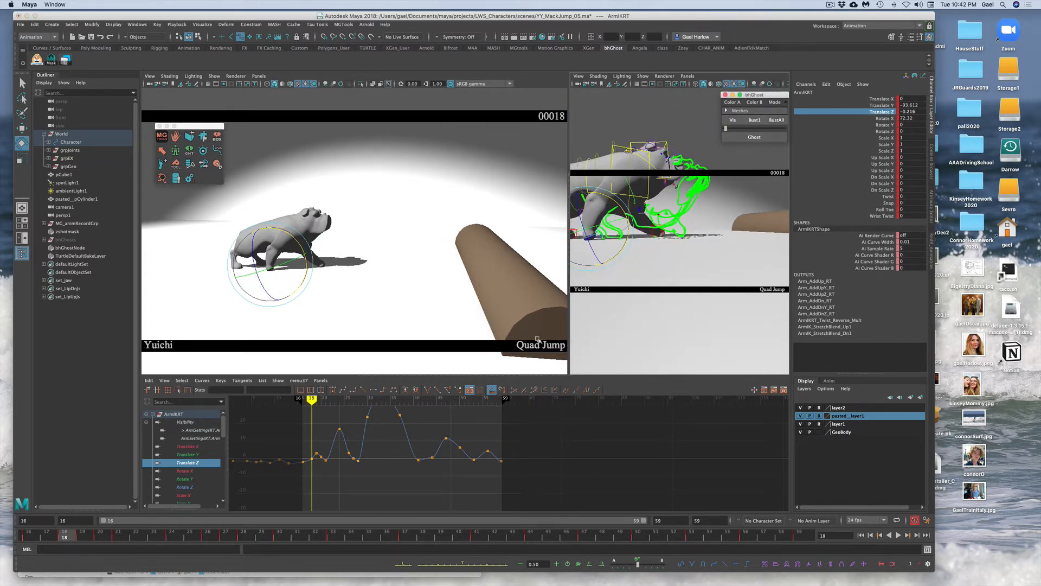
{"action": "left_click", "coordinate": [68, 536]}
{"action": "key", "text": "alt+v"}
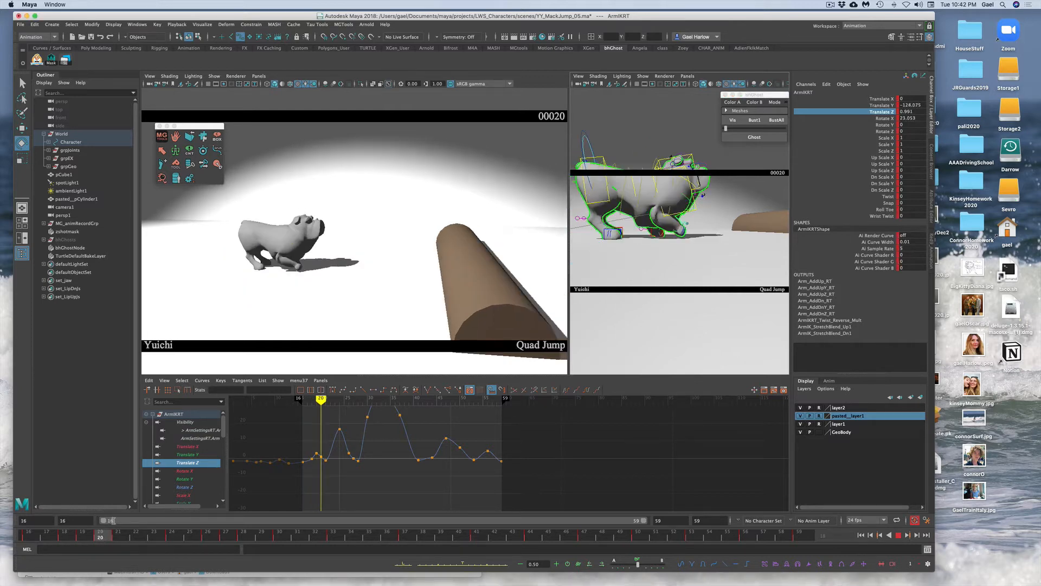
{"action": "left_click", "coordinate": [68, 535]}
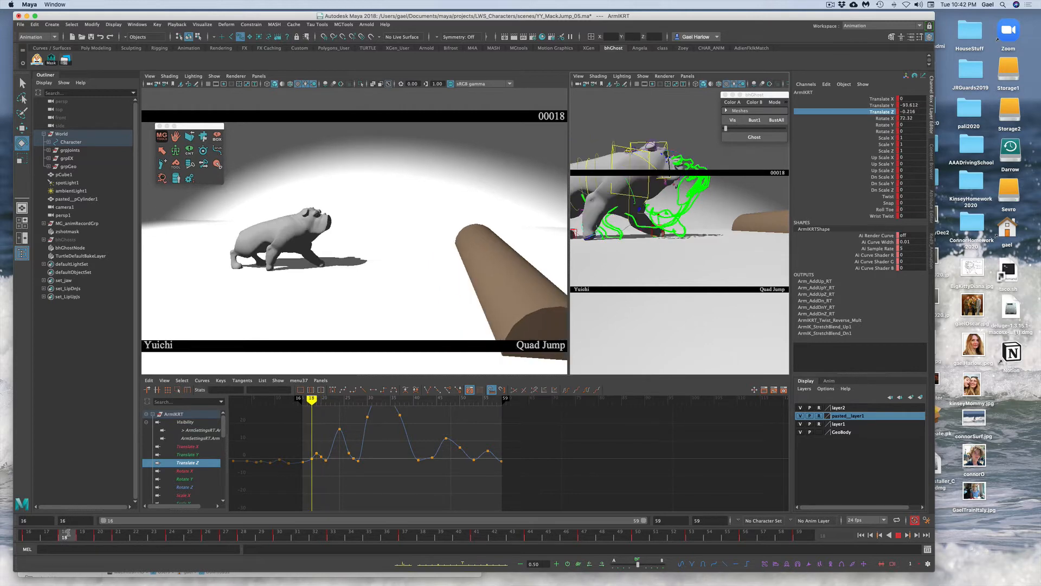
{"action": "mouse_move", "coordinate": [74, 534]}
{"action": "left_mouse_down"}
{"action": "mouse_move", "coordinate": [105, 532]}
{"action": "mouse_move", "coordinate": [82, 533]}
{"action": "left_mouse_up"}
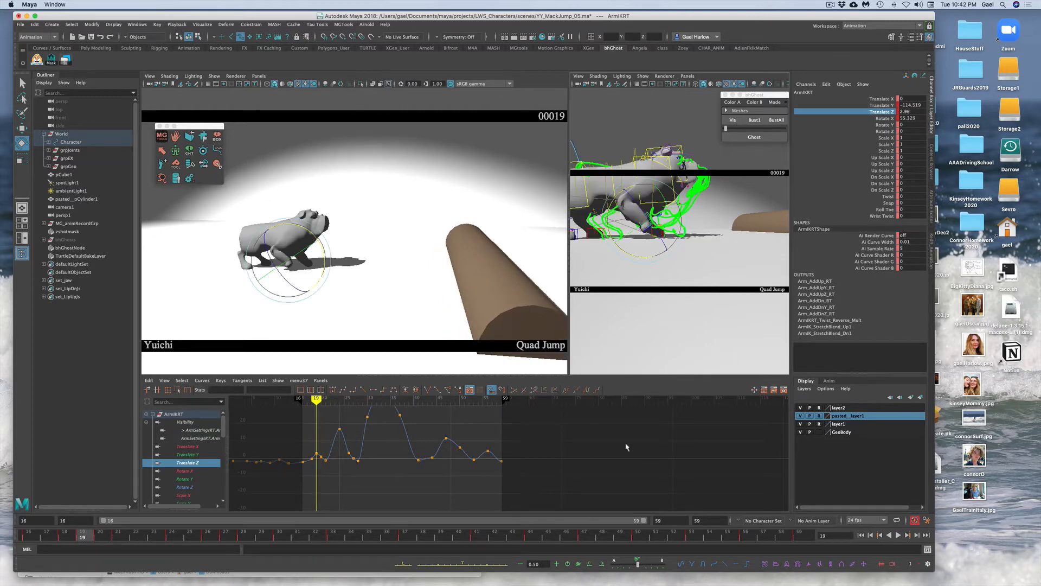
Step: Tween only ArmIKRT's translate channels at frame 19 halfway between the neighbouring keys
{"action": "left_click", "coordinate": [880, 98]}
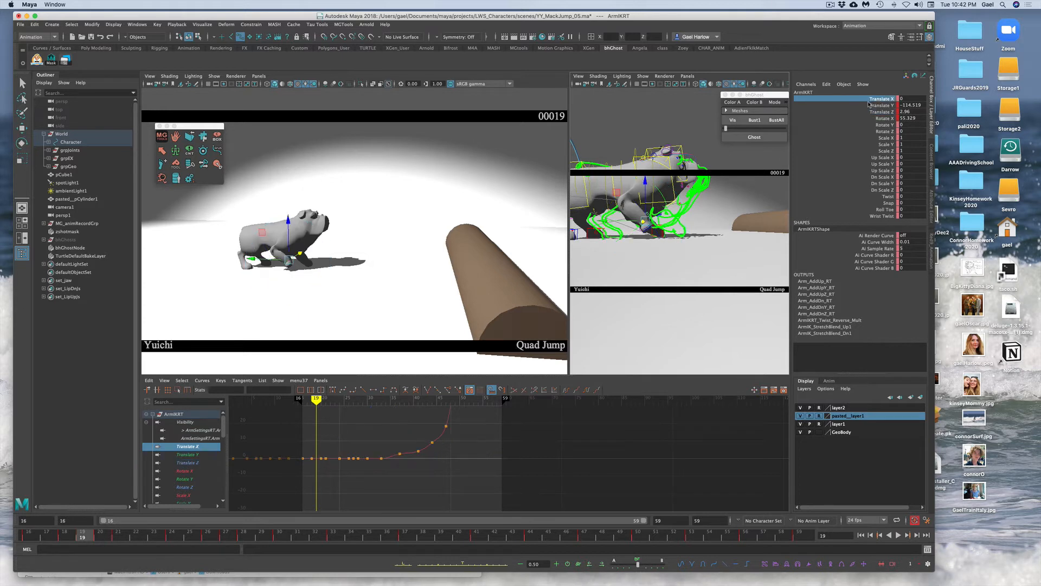
{"action": "left_click_drag", "start_coordinate": [869, 105], "coordinate": [870, 112]}
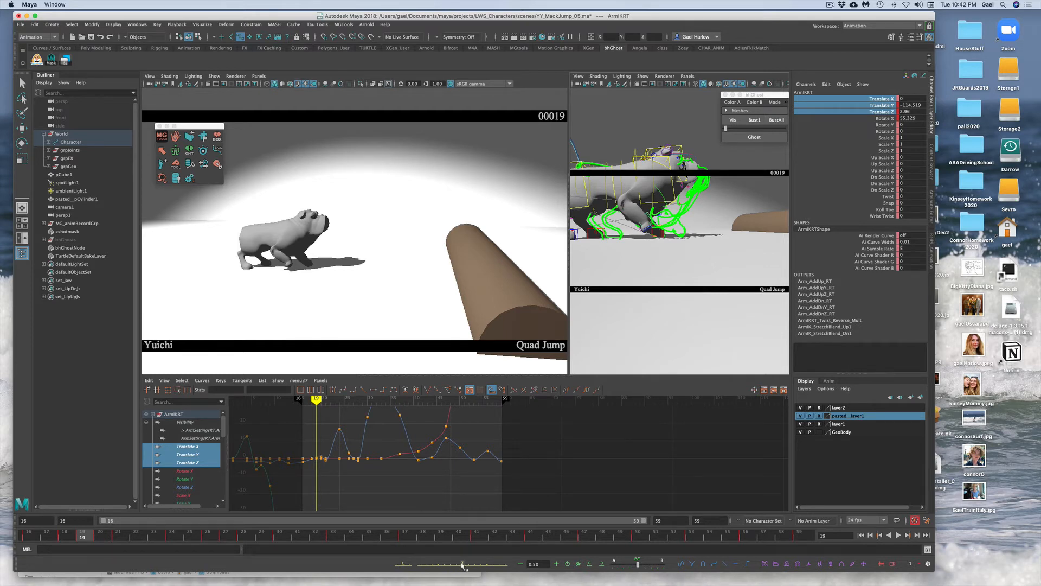
{"action": "left_click", "coordinate": [463, 565]}
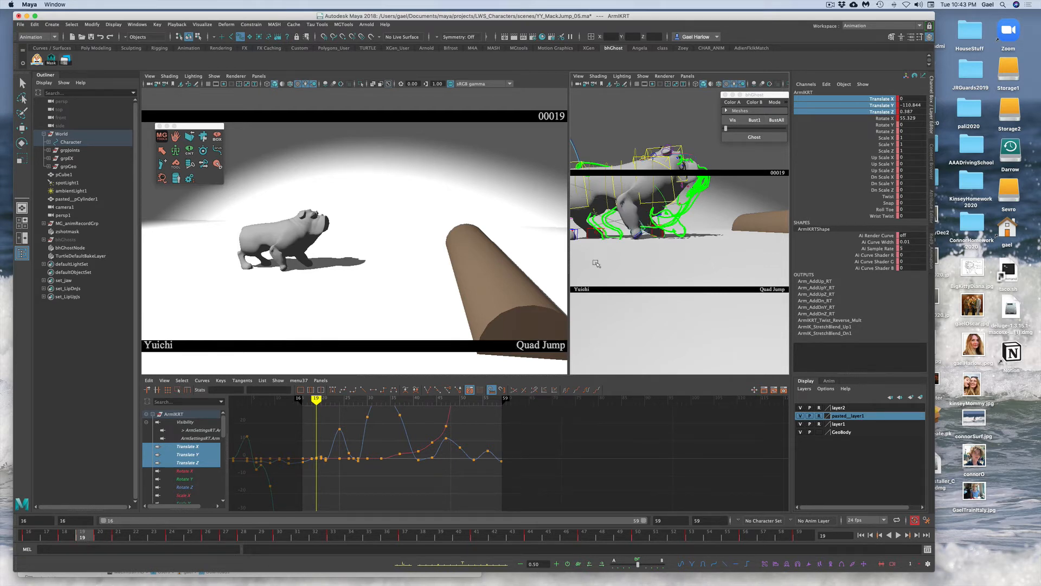
Step: Raise ArmIKRT at frame 19 to Translate Z about 1.72 and play back the animation
{"action": "key", "text": "w"}
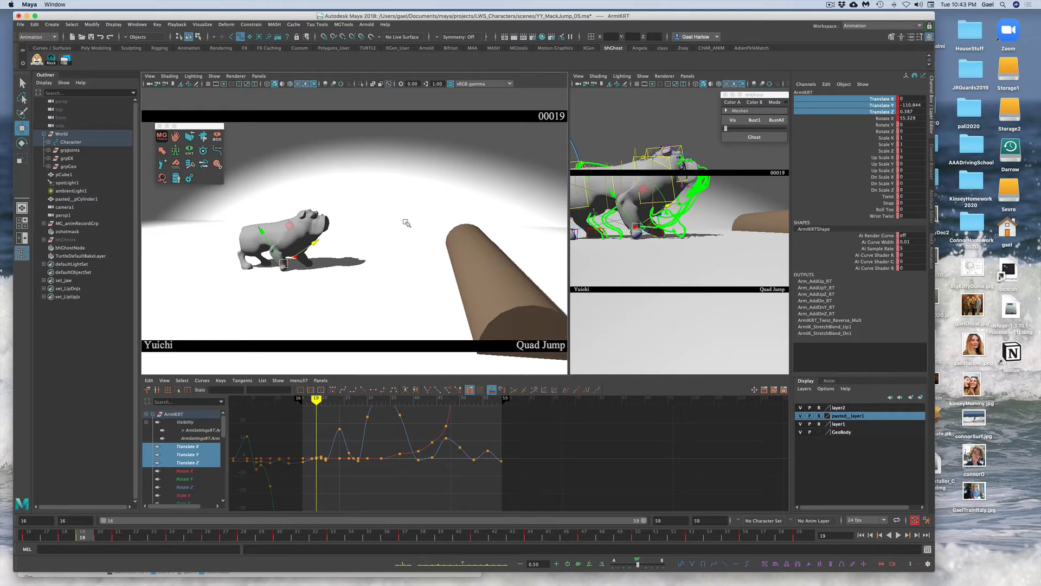
{"action": "left_click", "coordinate": [868, 105]}
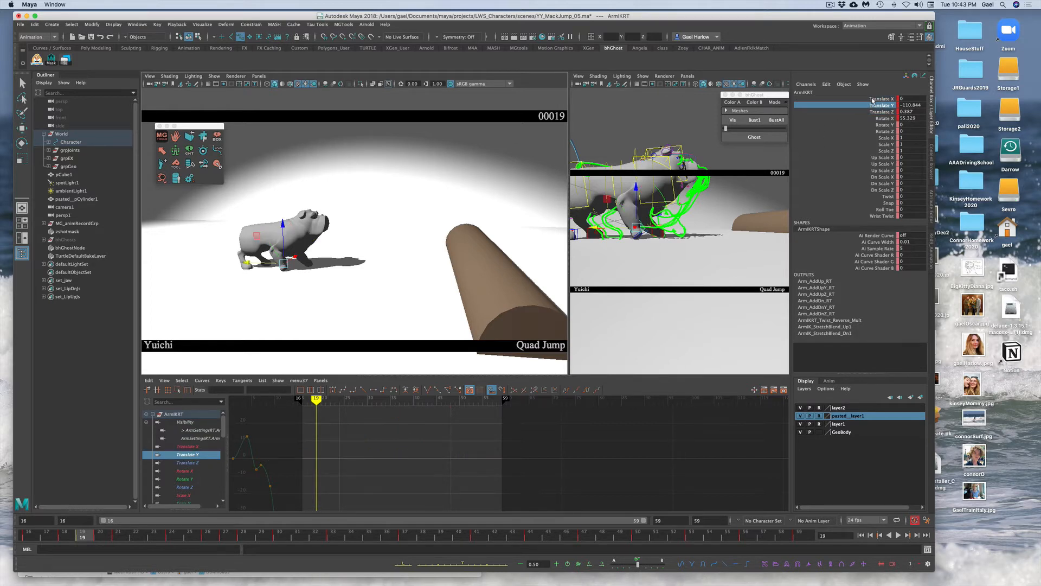
{"action": "left_click", "coordinate": [881, 111]}
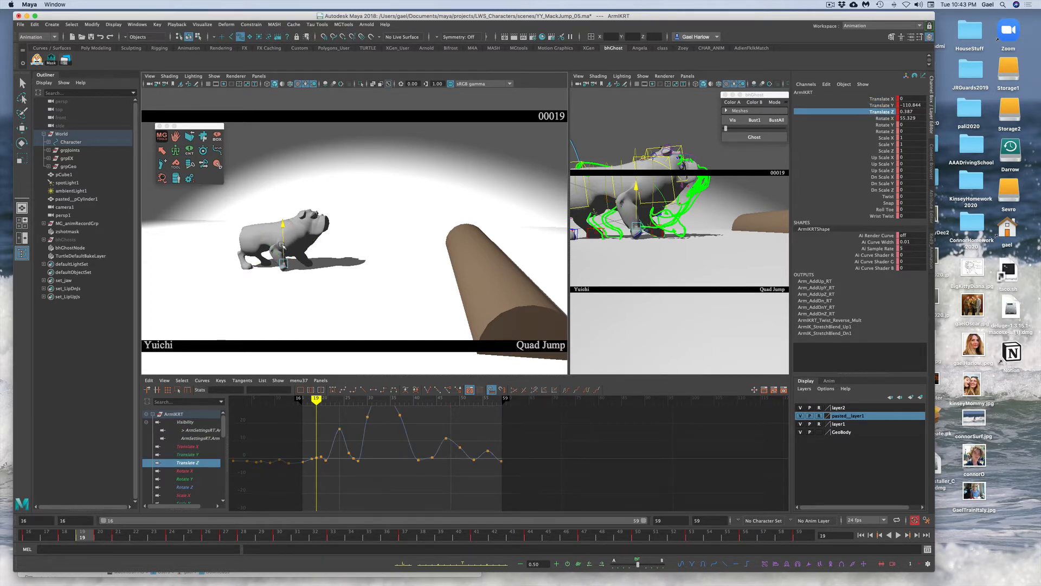
{"action": "left_click_drag", "start_coordinate": [282, 245], "coordinate": [282, 242]}
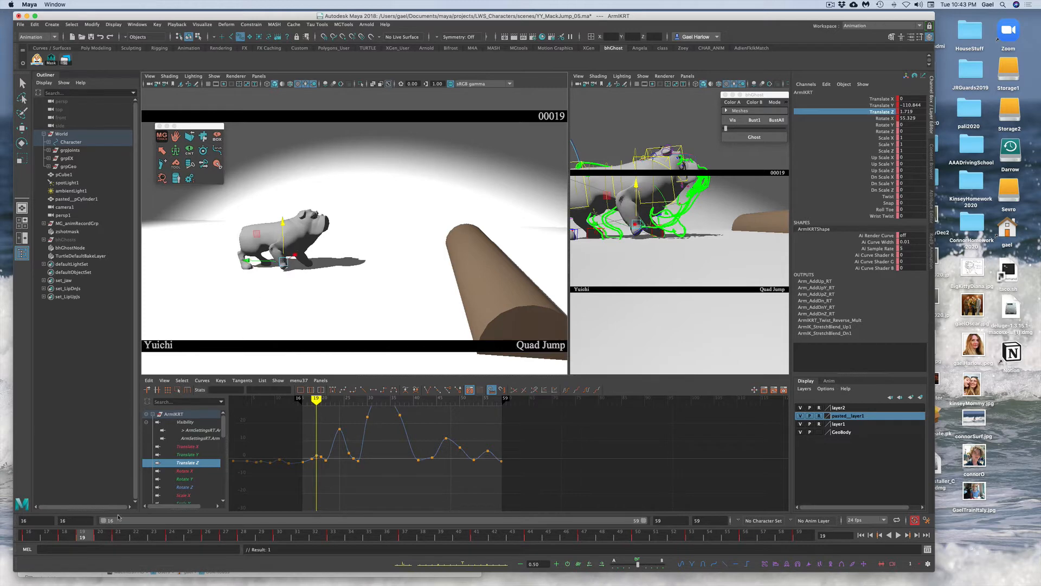
{"action": "key", "text": "alt+v"}
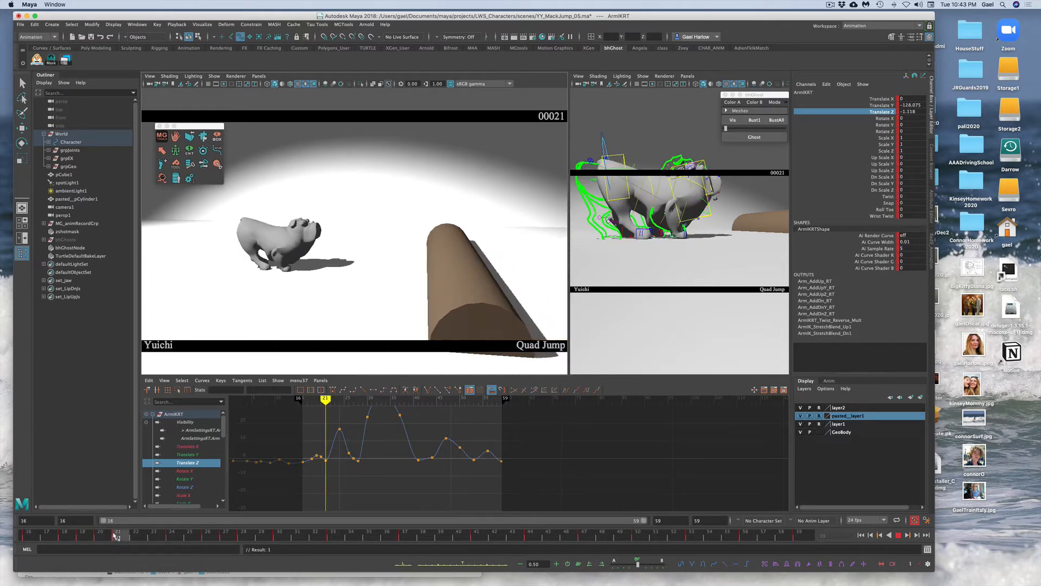
Step: Hold ArmIKRT's frame 21 pose by copying it to frame 22 and keying it there
{"action": "mouse_move", "coordinate": [116, 536]}
{"action": "left_mouse_down"}
{"action": "mouse_move", "coordinate": [82, 536]}
{"action": "mouse_move", "coordinate": [211, 537]}
{"action": "mouse_move", "coordinate": [118, 537]}
{"action": "left_mouse_up"}
{"action": "left_click", "coordinate": [136, 538]}
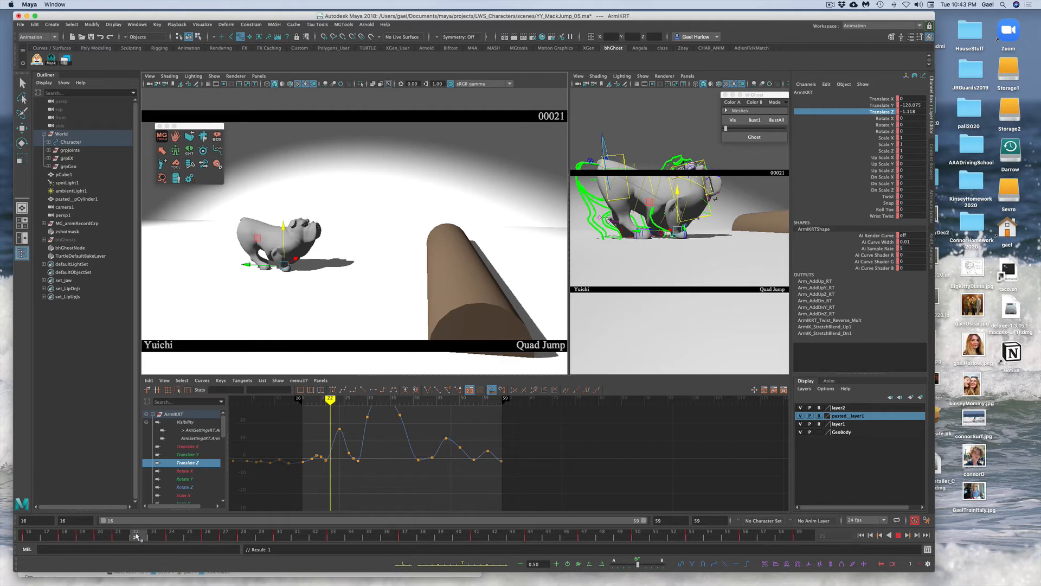
{"action": "left_click_drag", "start_coordinate": [136, 538], "coordinate": [128, 537]}
{"action": "left_click", "coordinate": [863, 98]}
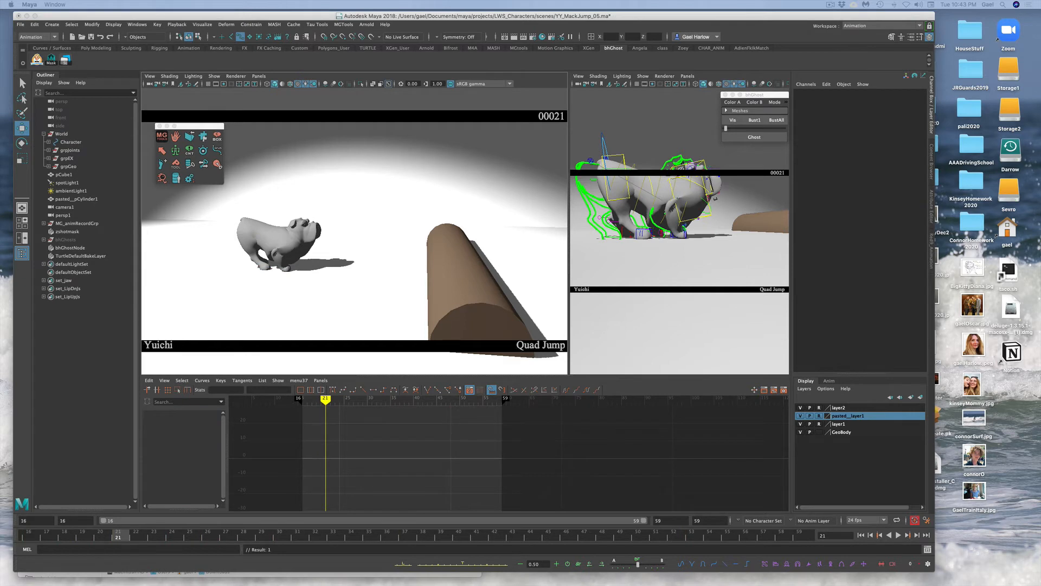
{"action": "key", "text": "super+z"}
{"action": "left_click", "coordinate": [116, 535]}
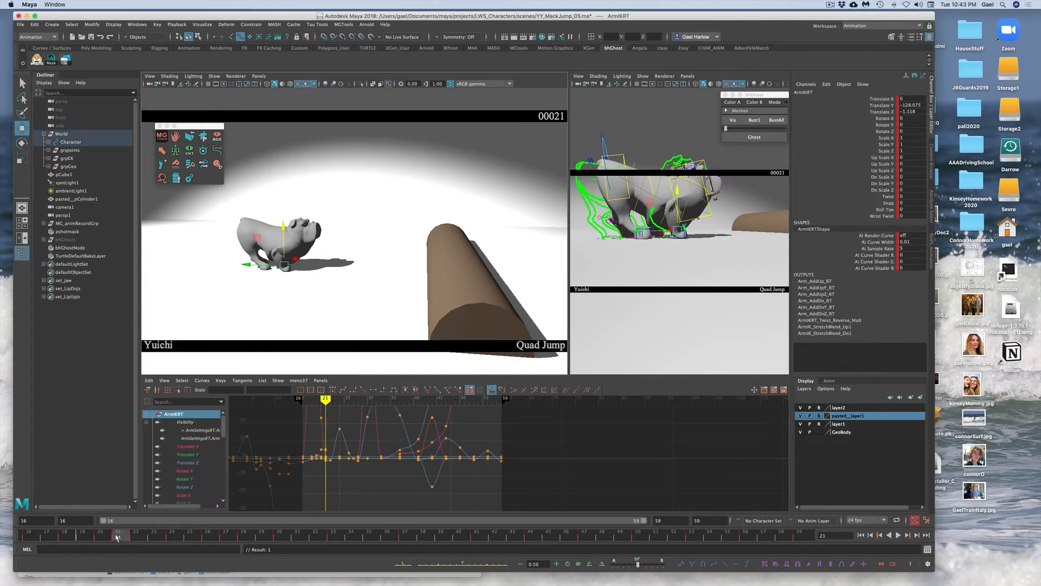
{"action": "middle_click_drag", "start_coordinate": [116, 535], "coordinate": [121, 535]}
{"action": "key", "text": "s"}
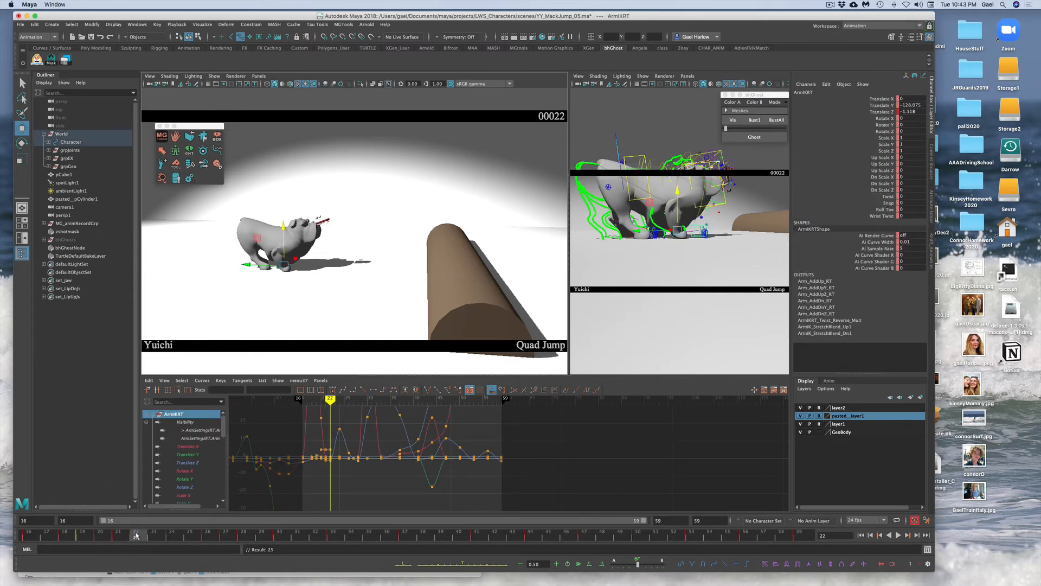
Step: Compare frames 21 and 22, and pose ClavRT at frame 22 with Translate Y about 0.168, Translate Z about 0.588 and Rotate X about 6.715
{"action": "left_click", "coordinate": [118, 536]}
{"action": "left_click_drag", "start_coordinate": [118, 537], "coordinate": [133, 537]}
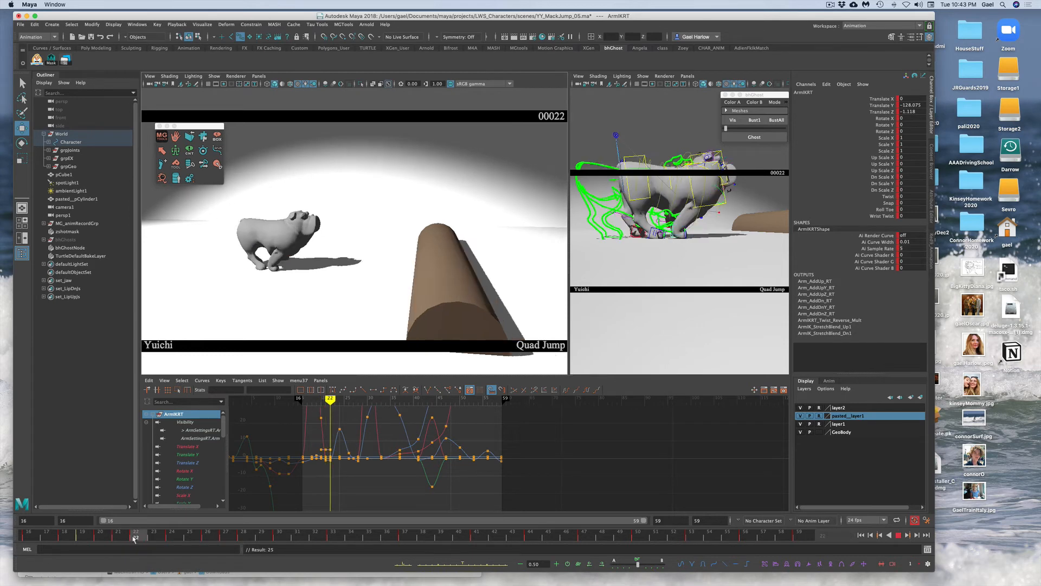
{"action": "left_click", "coordinate": [118, 537]}
{"action": "left_click_drag", "start_coordinate": [133, 538], "coordinate": [135, 538]}
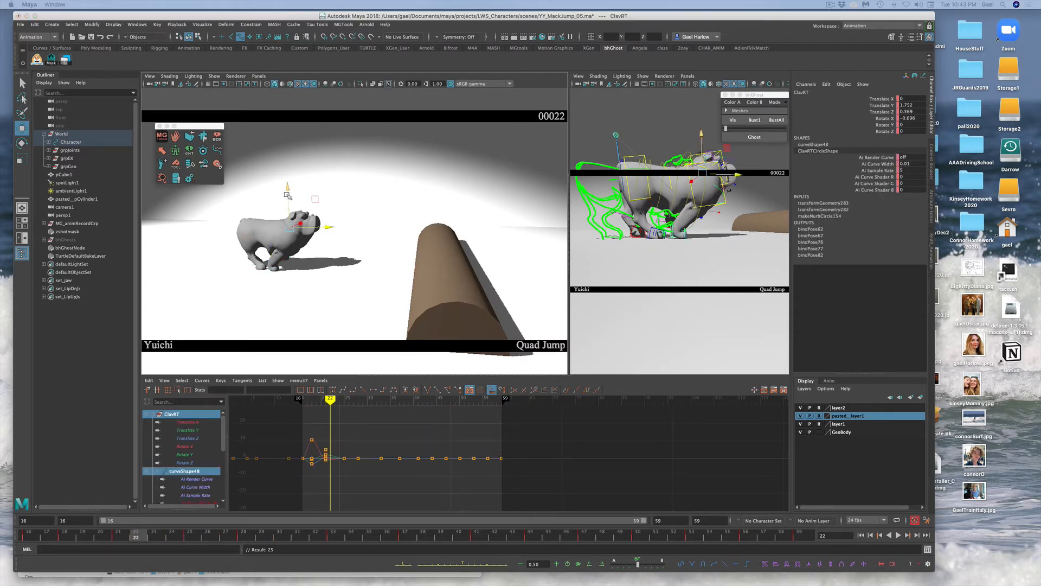
{"action": "left_click_drag", "start_coordinate": [287, 193], "coordinate": [288, 198]}
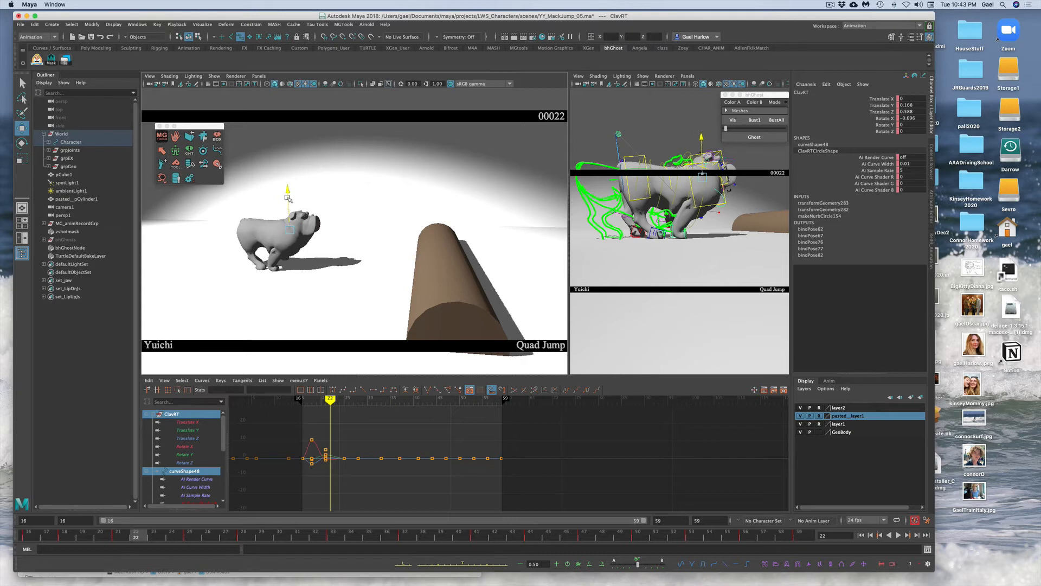
{"action": "key", "text": "e"}
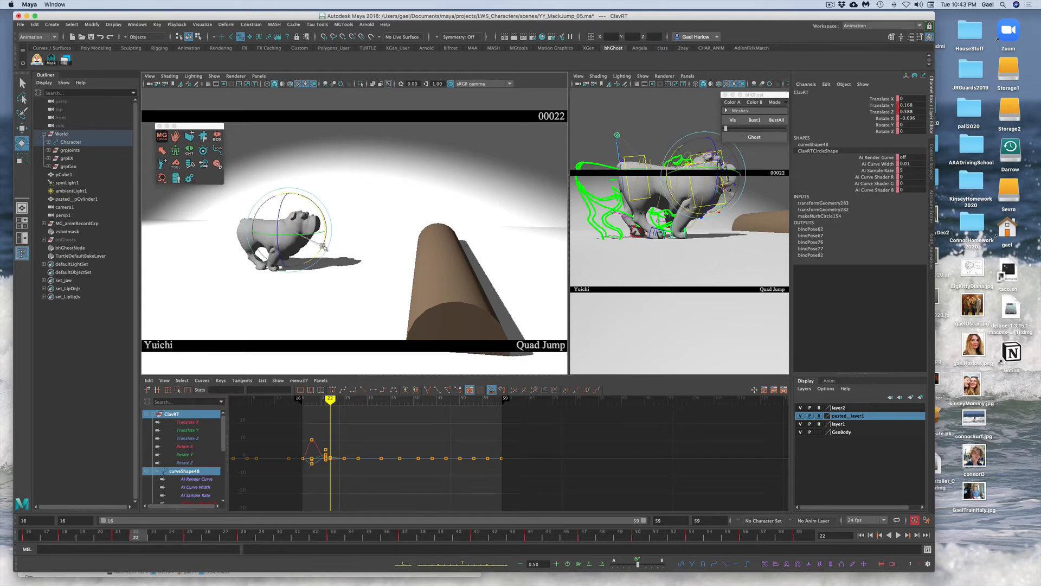
{"action": "left_click_drag", "start_coordinate": [323, 246], "coordinate": [320, 251]}
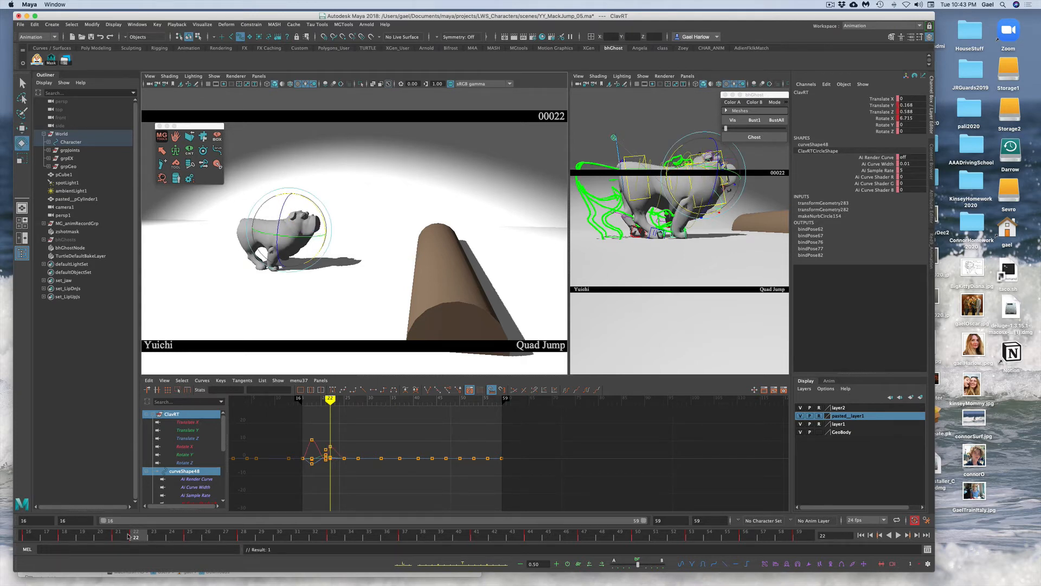
Step: At frame 25, raise the right front paw slightly with ArmIKRT and lift ClavRT to Translate Y about 2.976
{"action": "left_click_drag", "start_coordinate": [122, 535], "coordinate": [190, 534]}
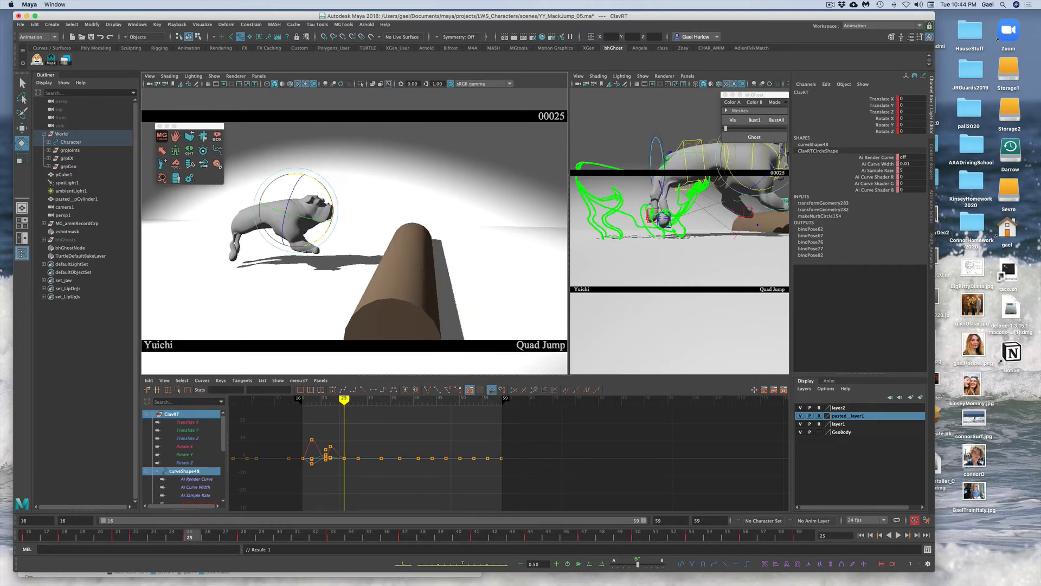
{"action": "left_click", "coordinate": [320, 238]}
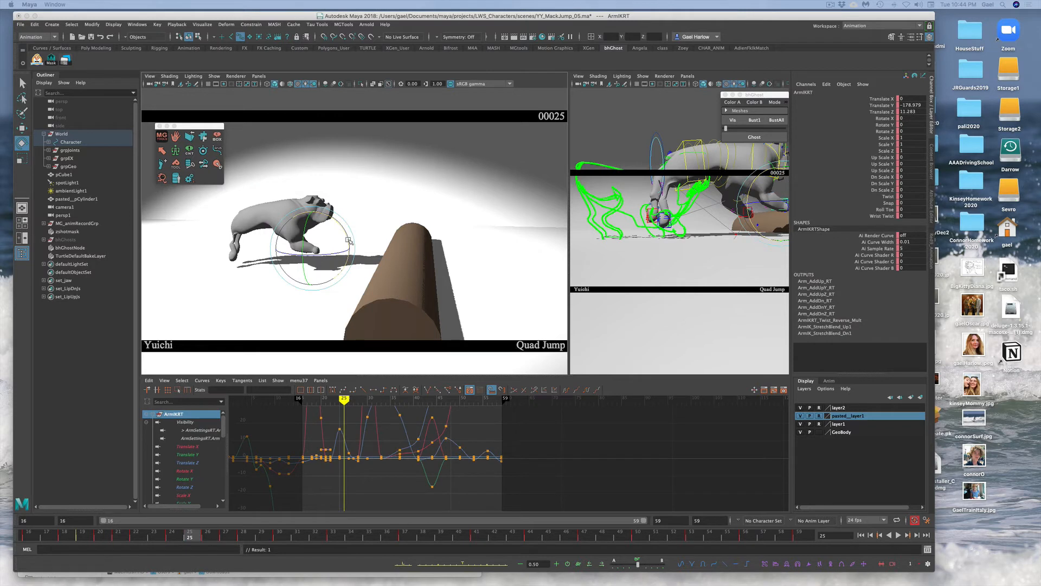
{"action": "key", "text": "w"}
{"action": "left_click_drag", "start_coordinate": [320, 238], "coordinate": [283, 240]}
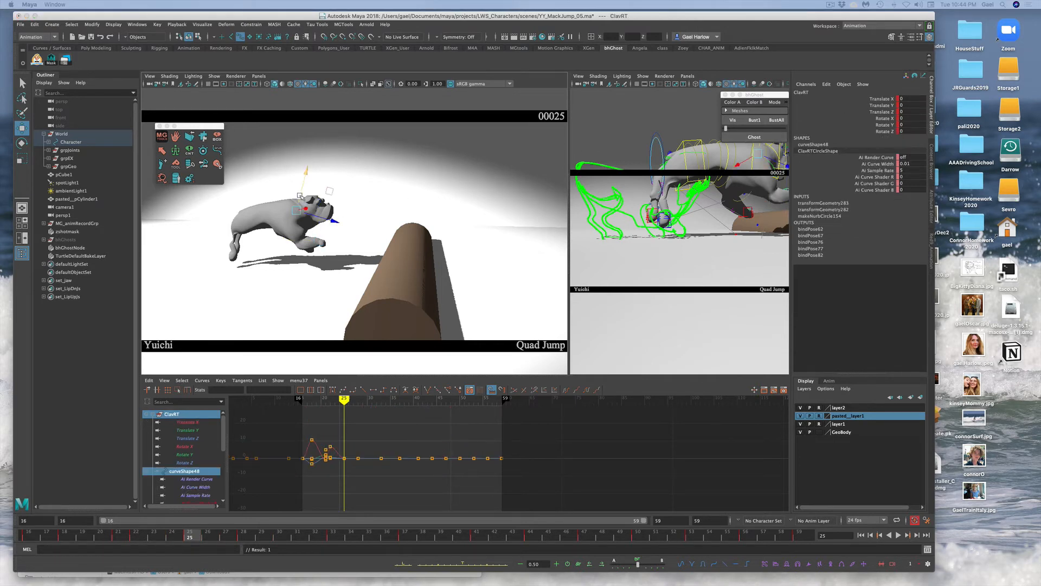
{"action": "left_click_drag", "start_coordinate": [301, 196], "coordinate": [301, 187]}
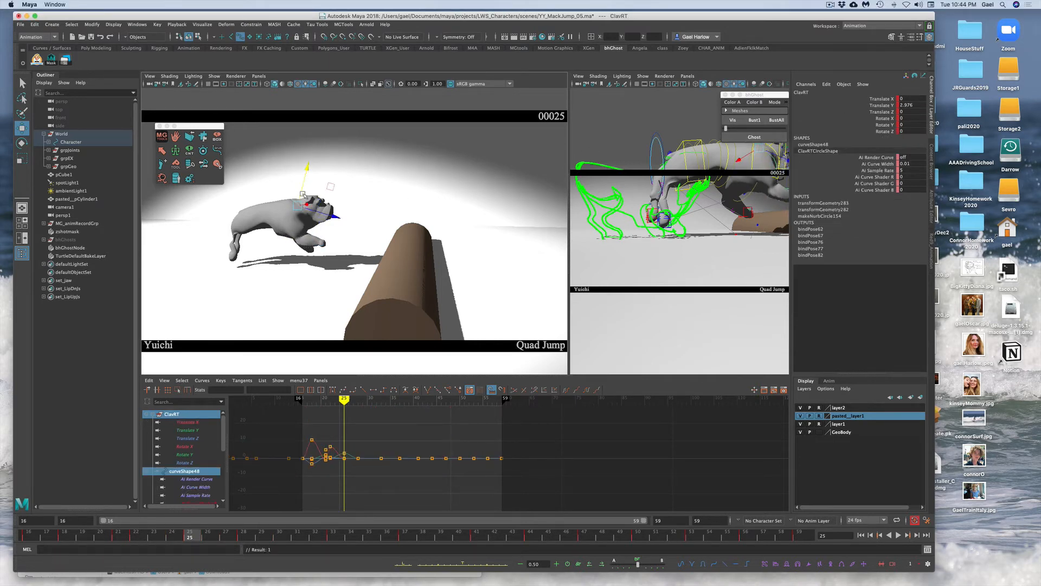
Step: At frame 25, rotate the ClavRT control to about -10.7 in X and nudge the ArmIKRT control slightly along Y
{"action": "key", "text": "e"}
{"action": "left_click_drag", "start_coordinate": [320, 236], "coordinate": [331, 234]}
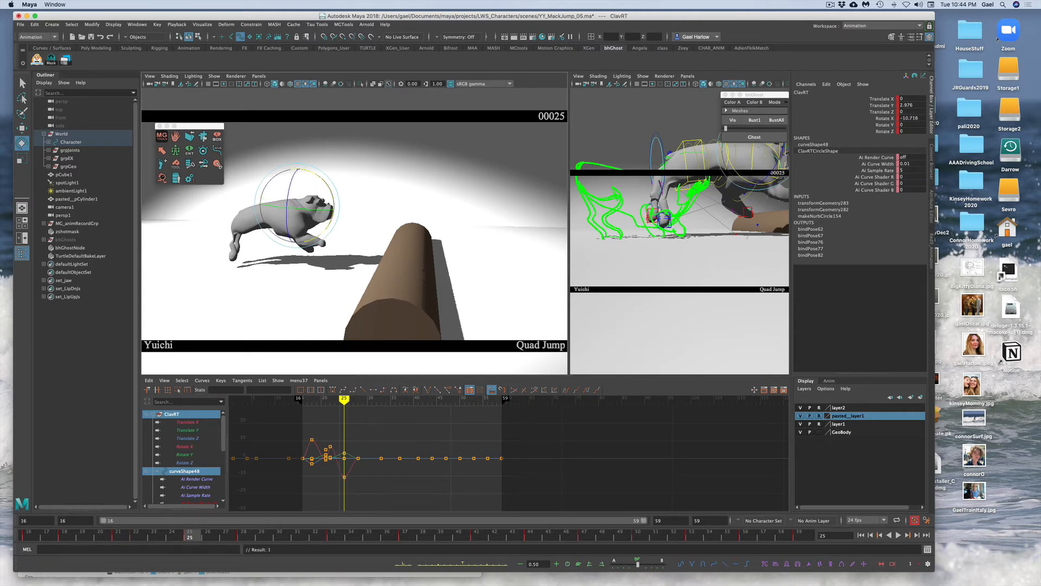
{"action": "left_click", "coordinate": [323, 239]}
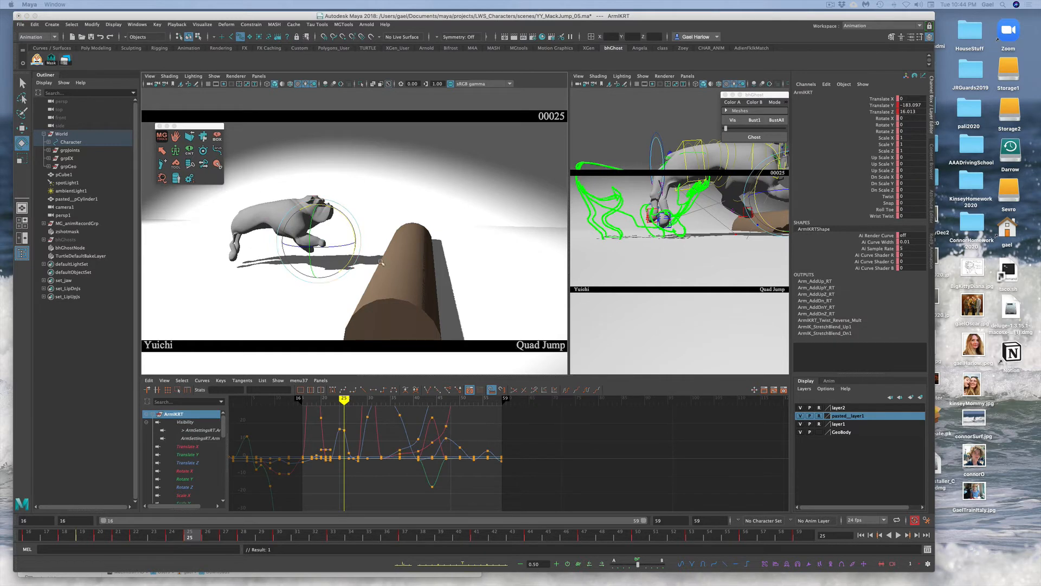
{"action": "key", "text": "w"}
{"action": "left_click_drag", "start_coordinate": [297, 240], "coordinate": [301, 241]}
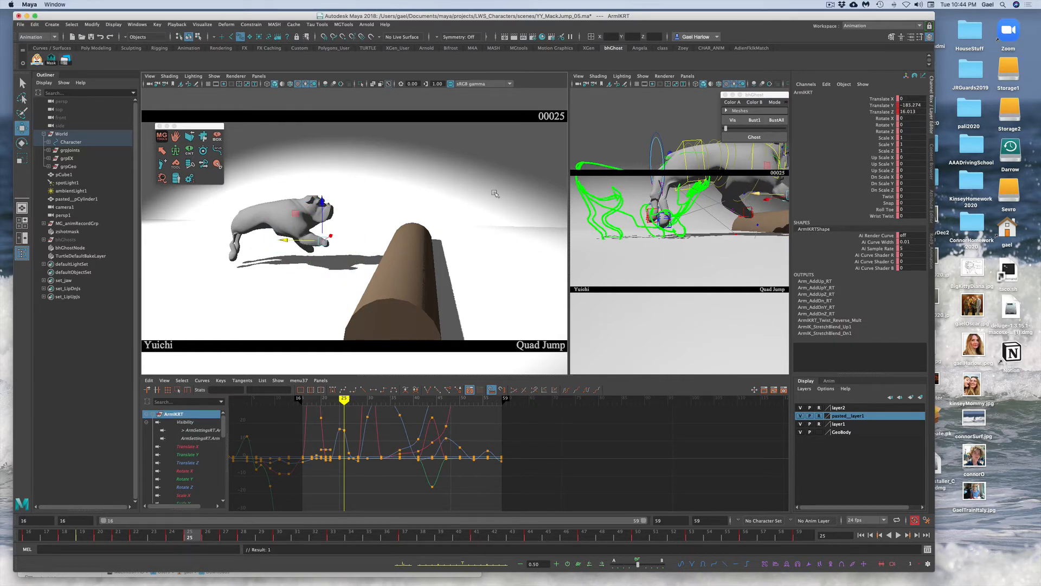
Step: Ghost the dog's pose at frame 25 and cut the ArmIKRT key at frame 24
{"action": "left_click", "coordinate": [754, 136]}
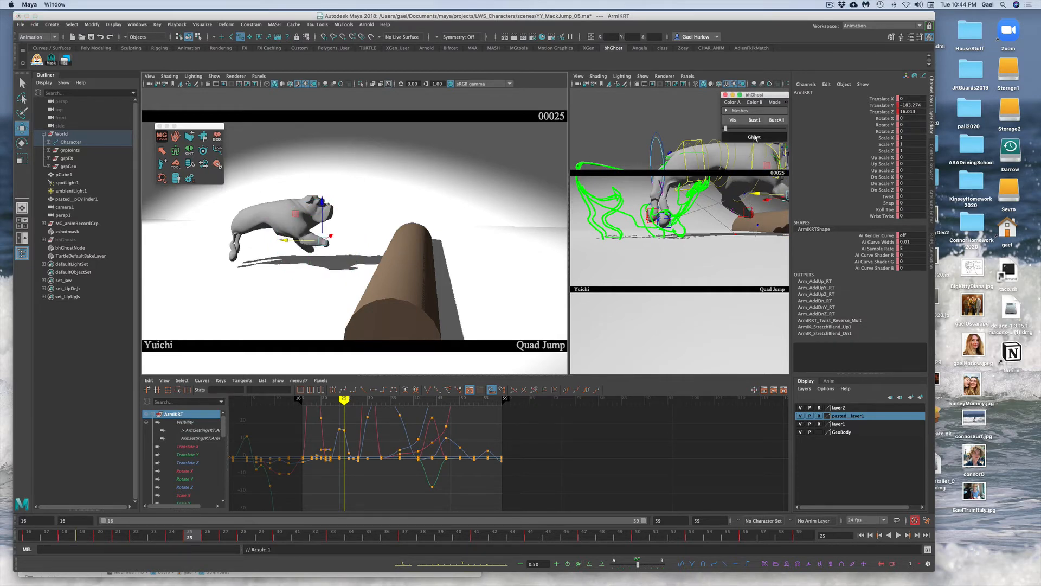
{"action": "left_click", "coordinate": [170, 535]}
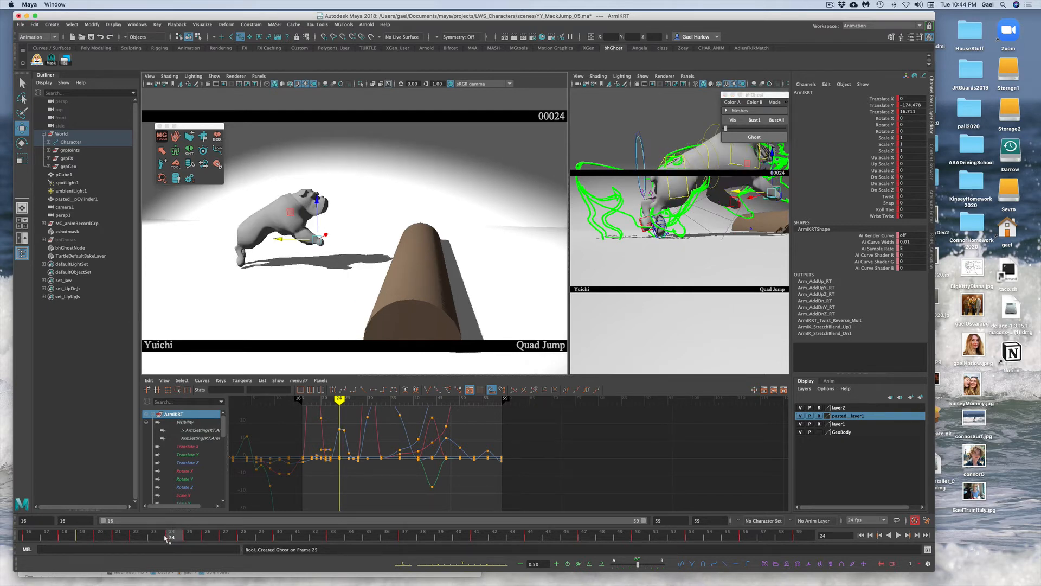
{"action": "left_click", "coordinate": [135, 536]}
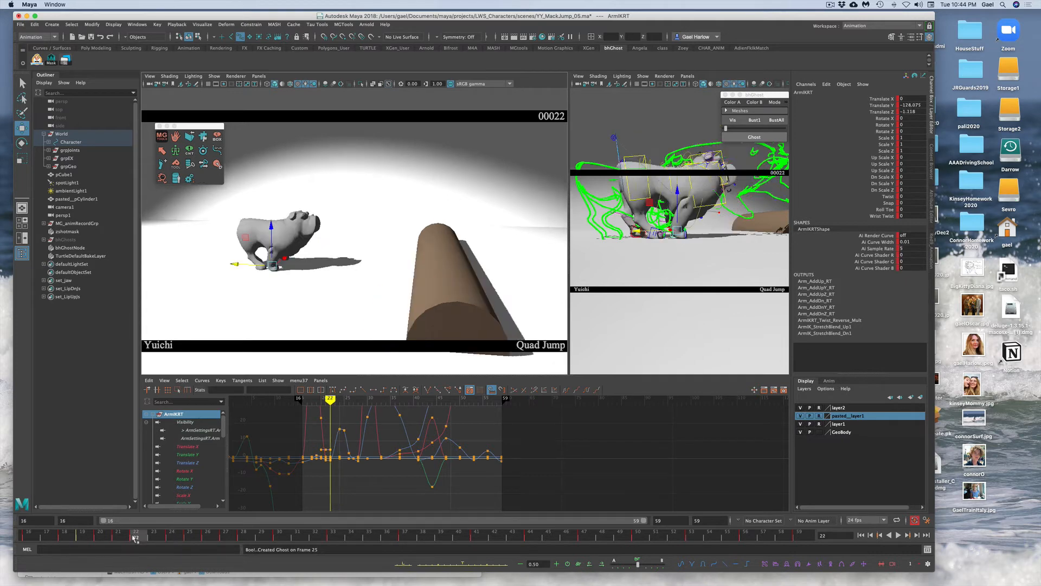
{"action": "left_click", "coordinate": [171, 536]}
{"action": "right_click", "coordinate": [172, 536]}
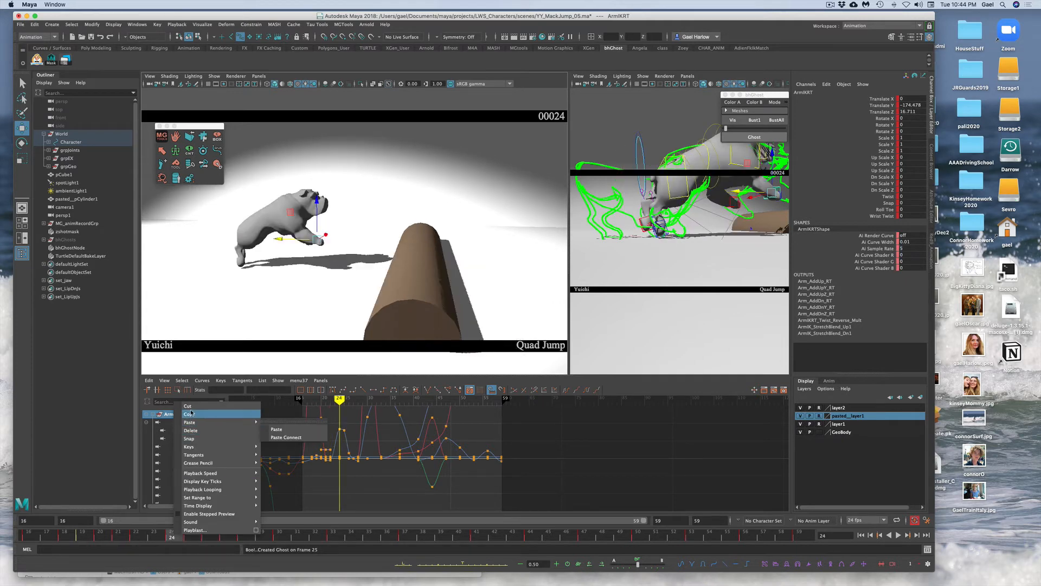
{"action": "left_click", "coordinate": [188, 406]}
Step: Review the right front paw's motion over frames 23 to 25 and turn on display of the ghost outlines in the shot camera view
{"action": "left_click", "coordinate": [153, 538]}
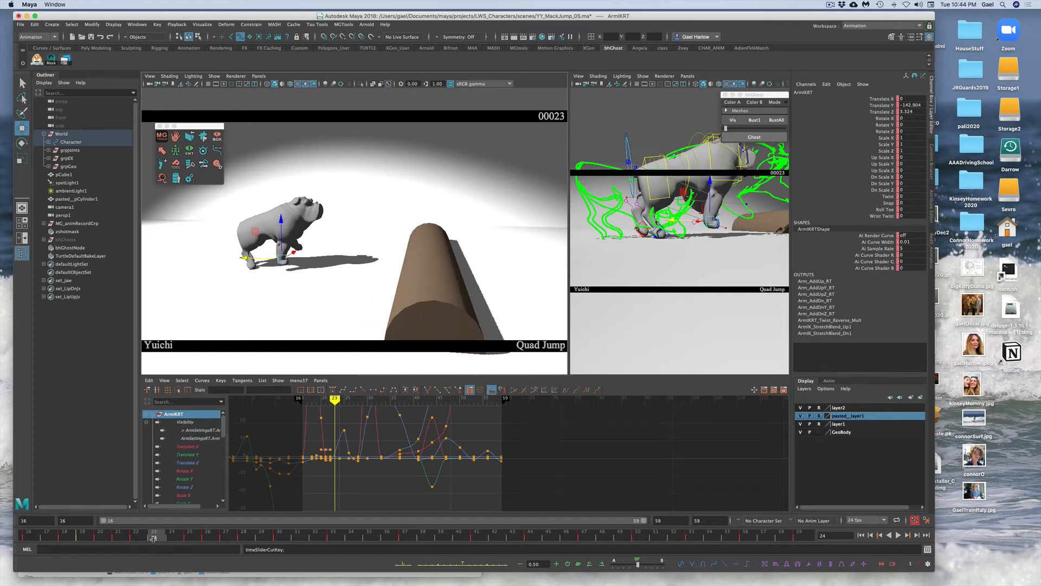
{"action": "left_click", "coordinate": [171, 537]}
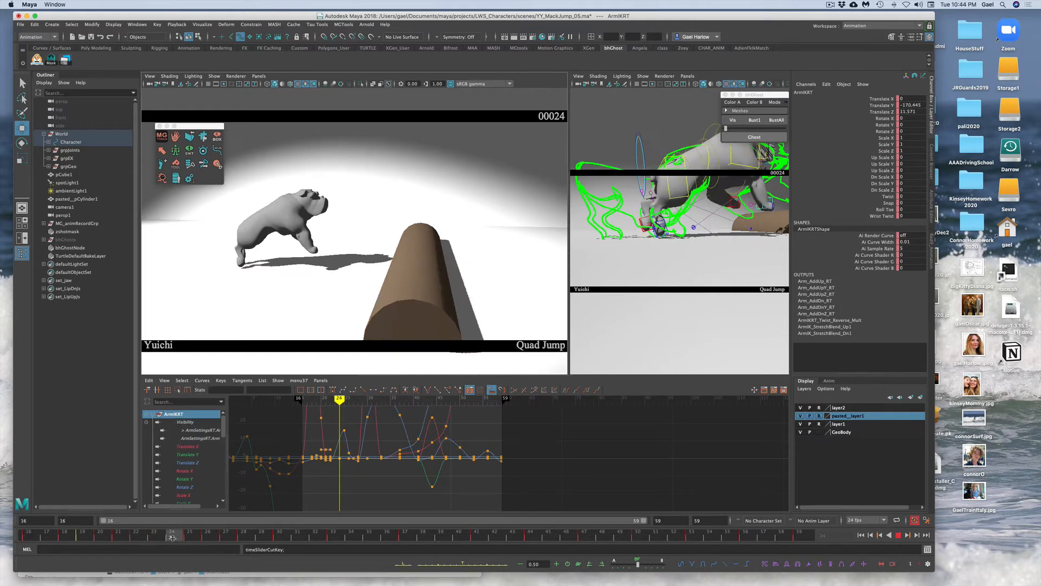
{"action": "left_click", "coordinate": [190, 537]}
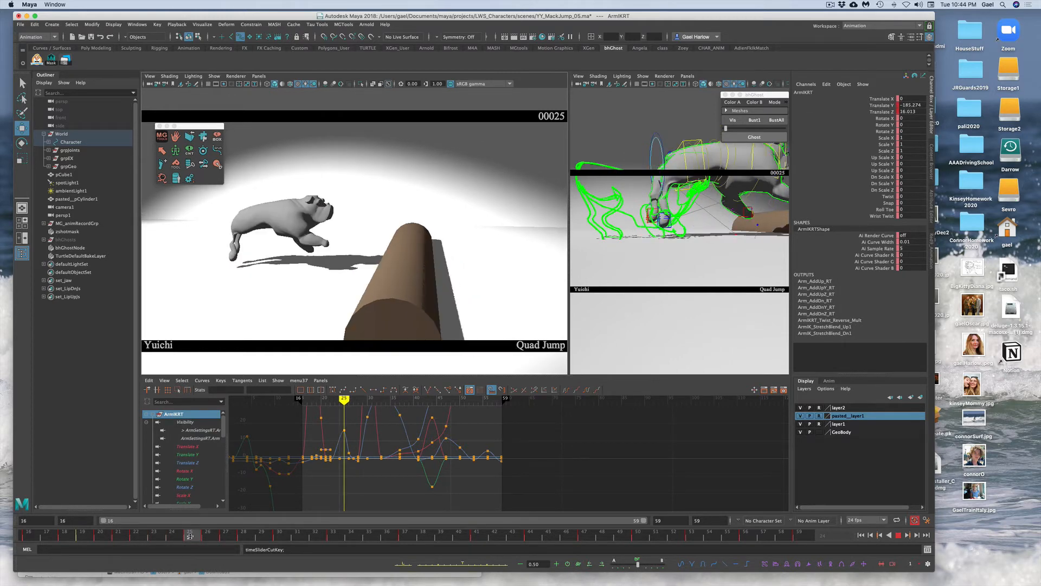
{"action": "mouse_move", "coordinate": [185, 536]}
{"action": "left_mouse_down"}
{"action": "mouse_move", "coordinate": [172, 537]}
{"action": "mouse_move", "coordinate": [190, 537]}
{"action": "left_mouse_up"}
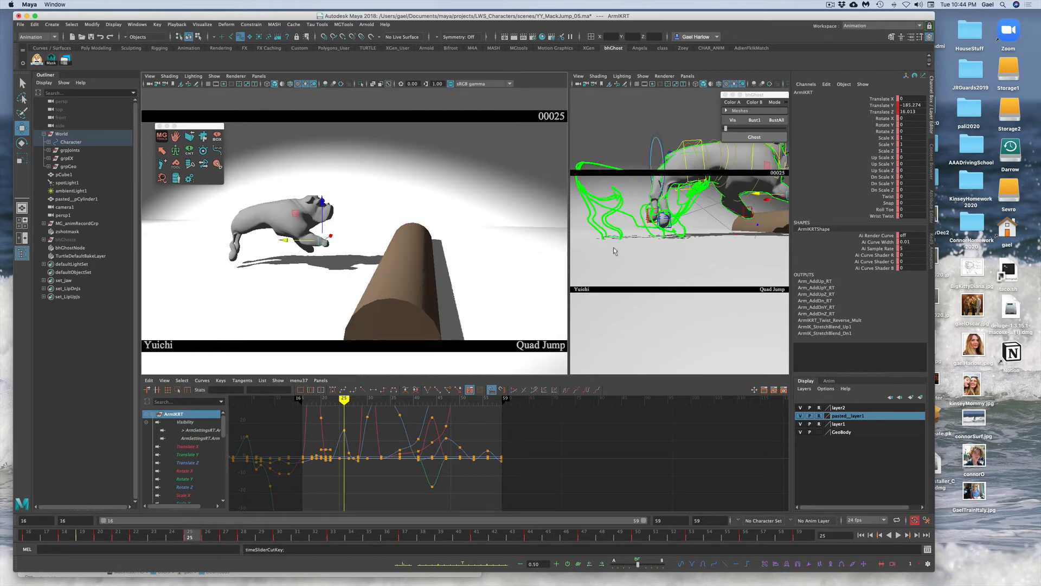
{"action": "left_click", "coordinate": [214, 76]}
{"action": "left_click", "coordinate": [214, 347]}
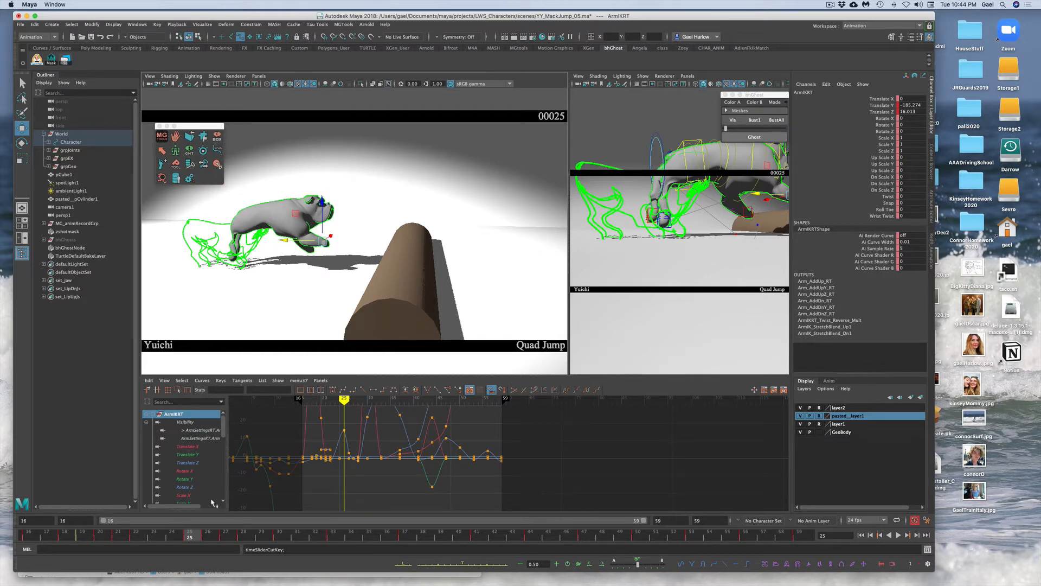
Step: Bust all existing ghosts and create new ones at frames 22 and 25
{"action": "left_click", "coordinate": [135, 537]}
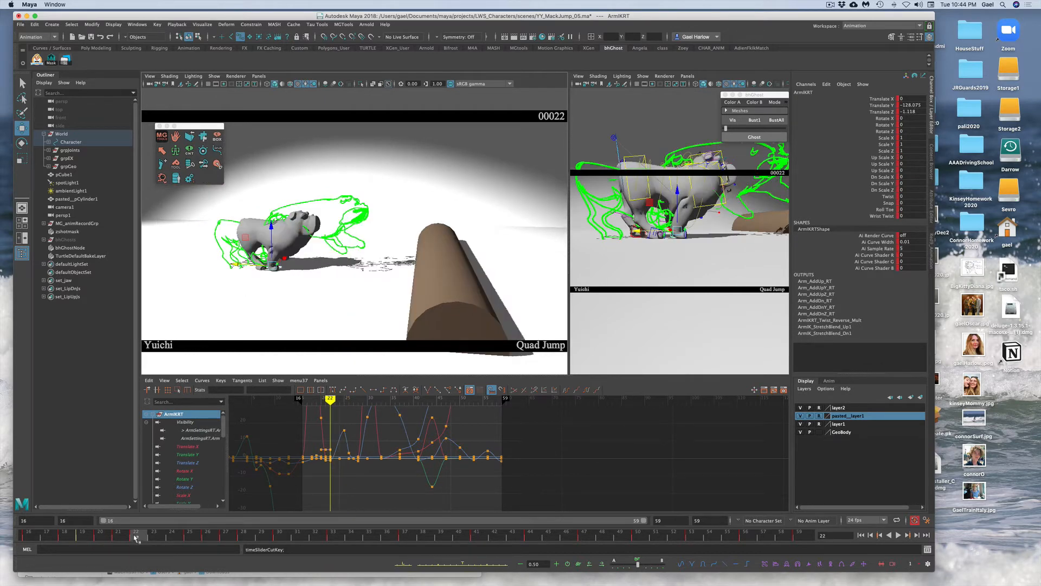
{"action": "left_click", "coordinate": [778, 120]}
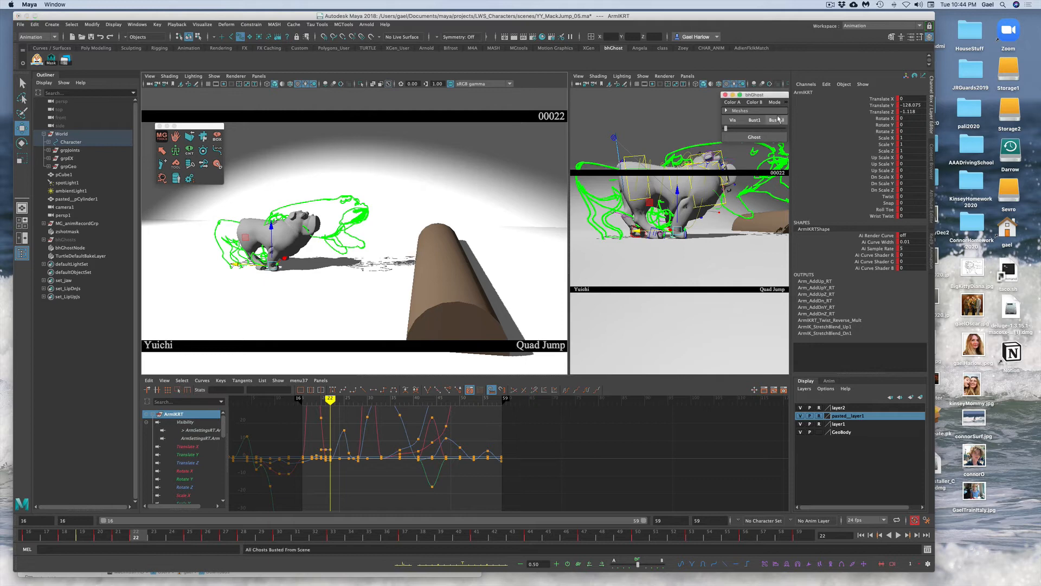
{"action": "left_click", "coordinate": [754, 137]}
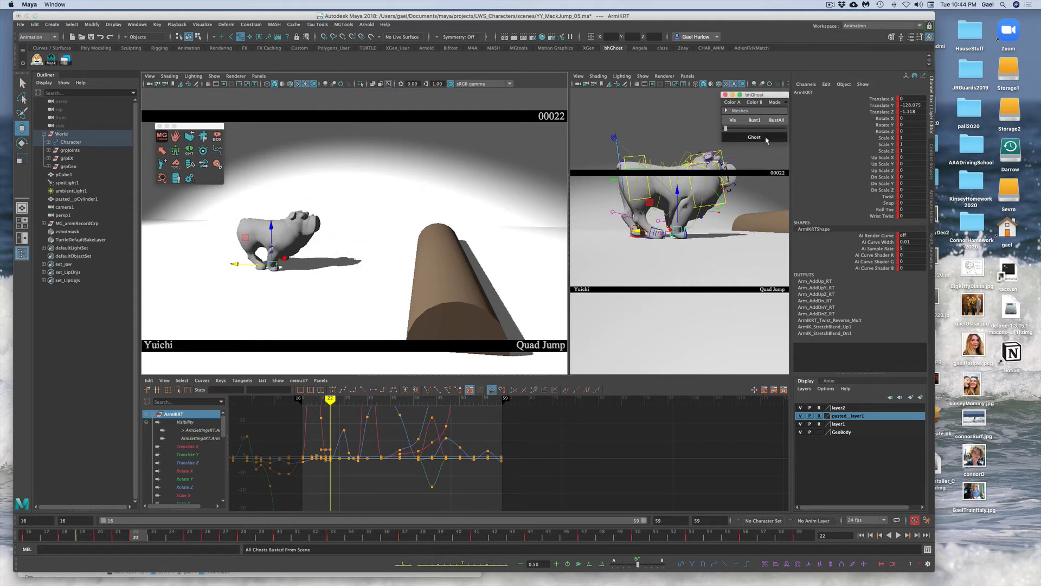
{"action": "left_click", "coordinate": [190, 536]}
{"action": "left_click", "coordinate": [752, 136]}
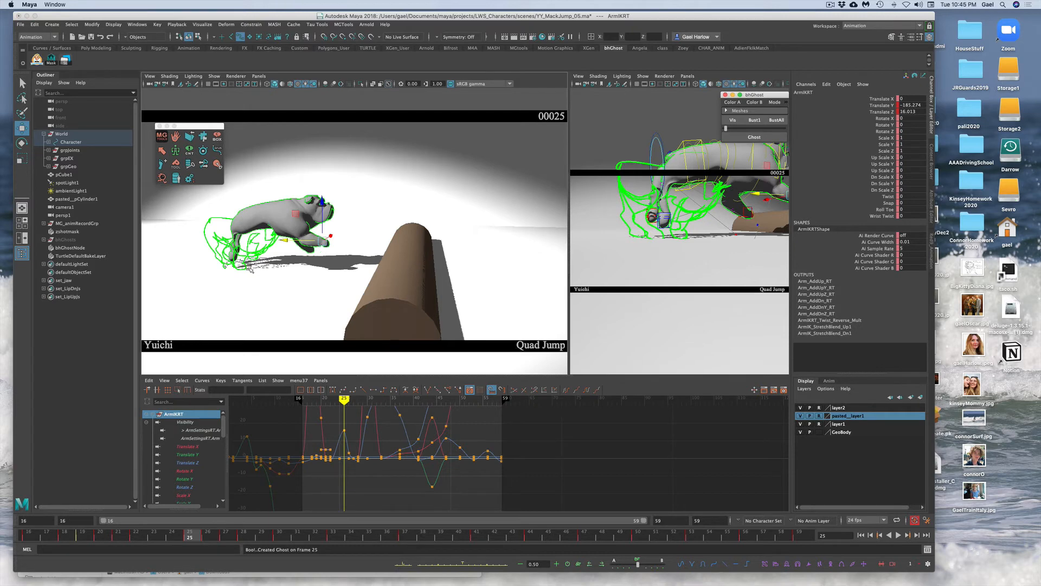
Step: At frame 24, raise and pull back the ArmIKRT control, rotate it to about 15.8 in X, and ghost the pose
{"action": "left_click", "coordinate": [169, 537]}
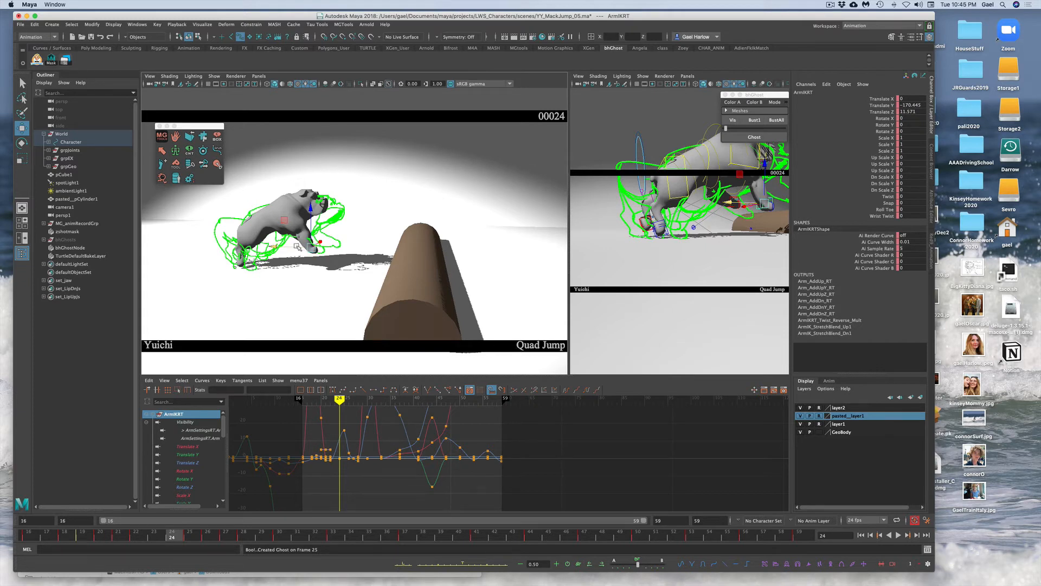
{"action": "left_click", "coordinate": [313, 237]}
{"action": "left_click_drag", "start_coordinate": [313, 238], "coordinate": [285, 236]}
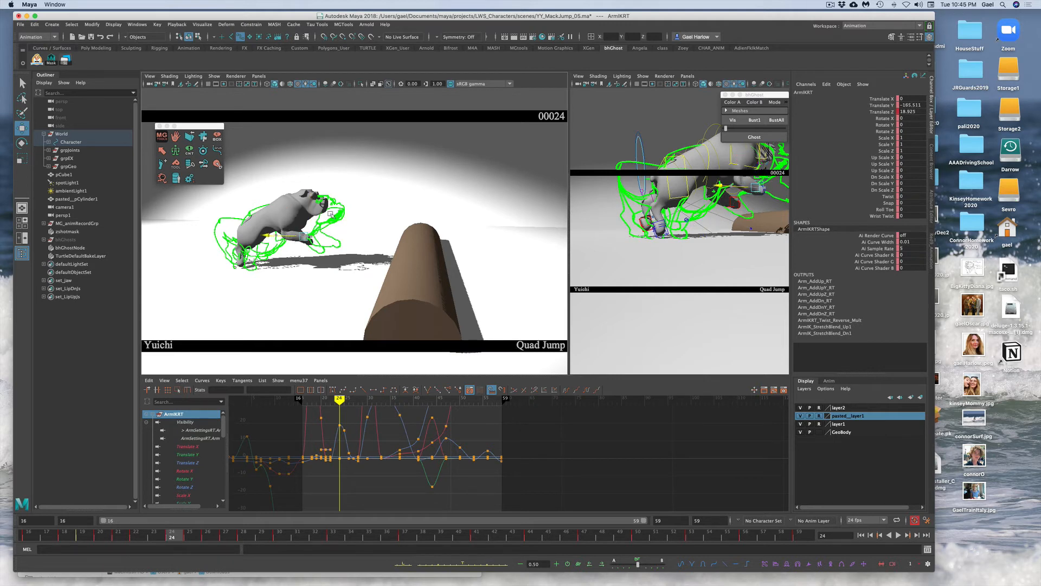
{"action": "key", "text": "e"}
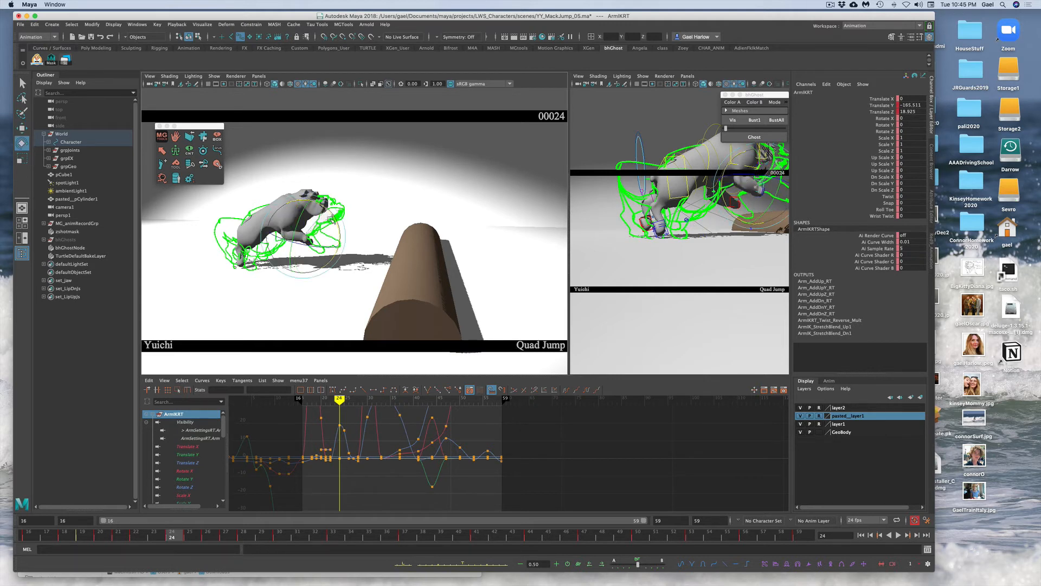
{"action": "mouse_move", "coordinate": [331, 219]}
{"action": "left_mouse_down"}
{"action": "mouse_move", "coordinate": [302, 215]}
{"action": "mouse_move", "coordinate": [313, 210]}
{"action": "left_mouse_up"}
{"action": "key", "text": "w"}
{"action": "left_click", "coordinate": [755, 137]}
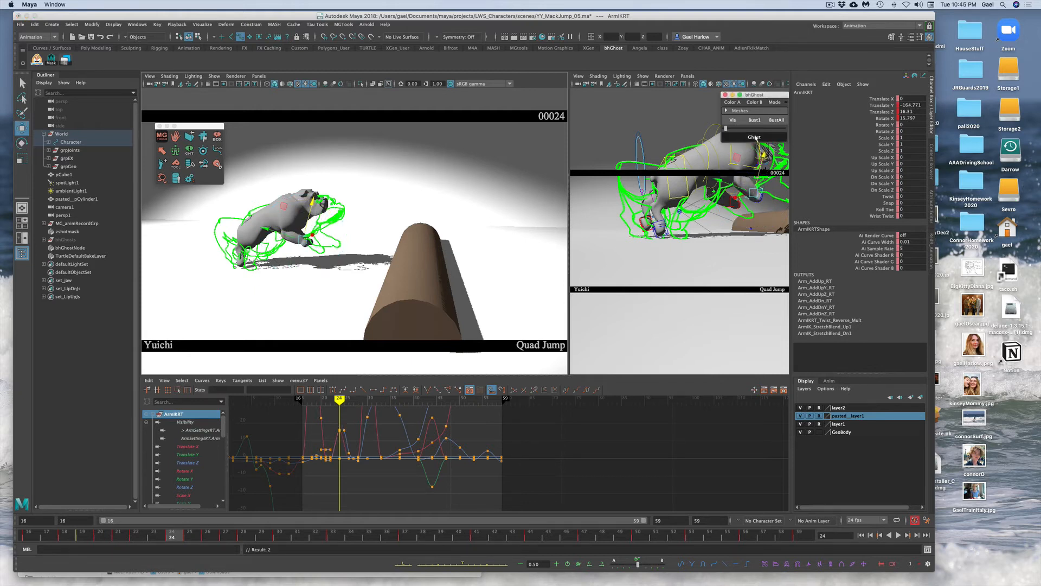
Step: At frame 23, rotate the ArmIKRT control to about 67.7 in X and the ClavRT control to about -7.5 in X
{"action": "left_click", "coordinate": [154, 536]}
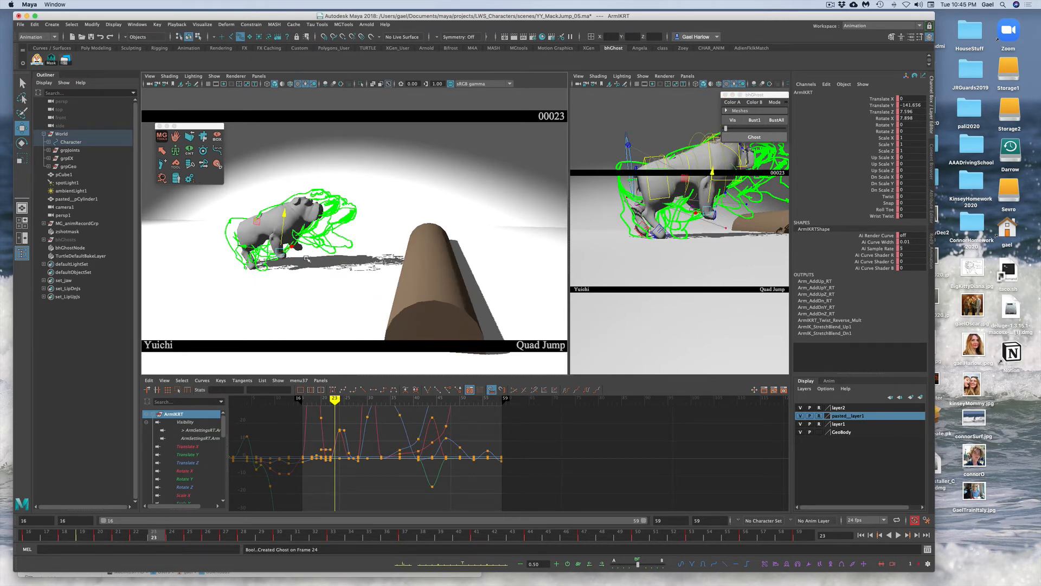
{"action": "key", "text": "e"}
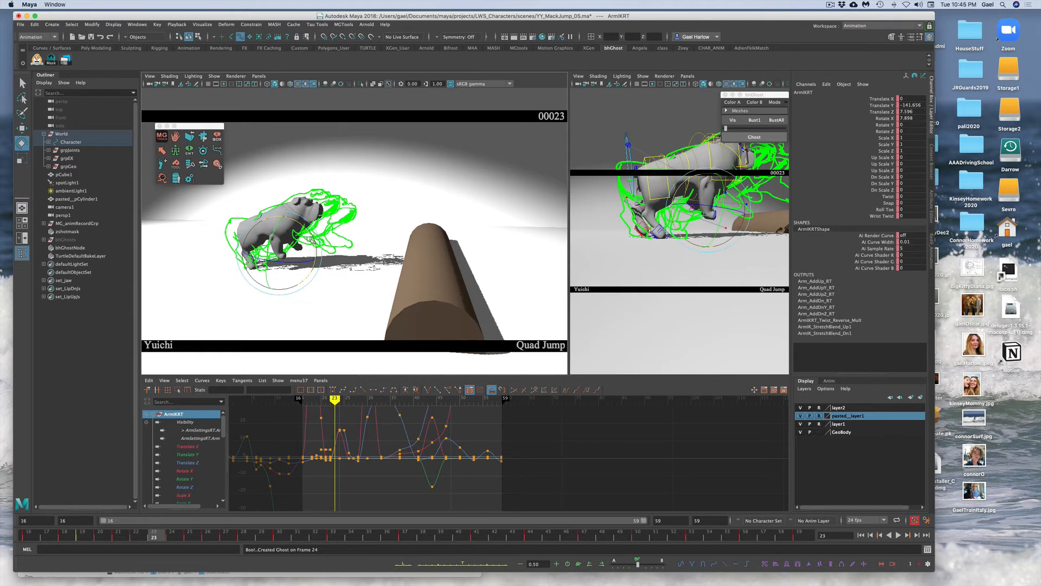
{"action": "left_click_drag", "start_coordinate": [313, 252], "coordinate": [314, 263]}
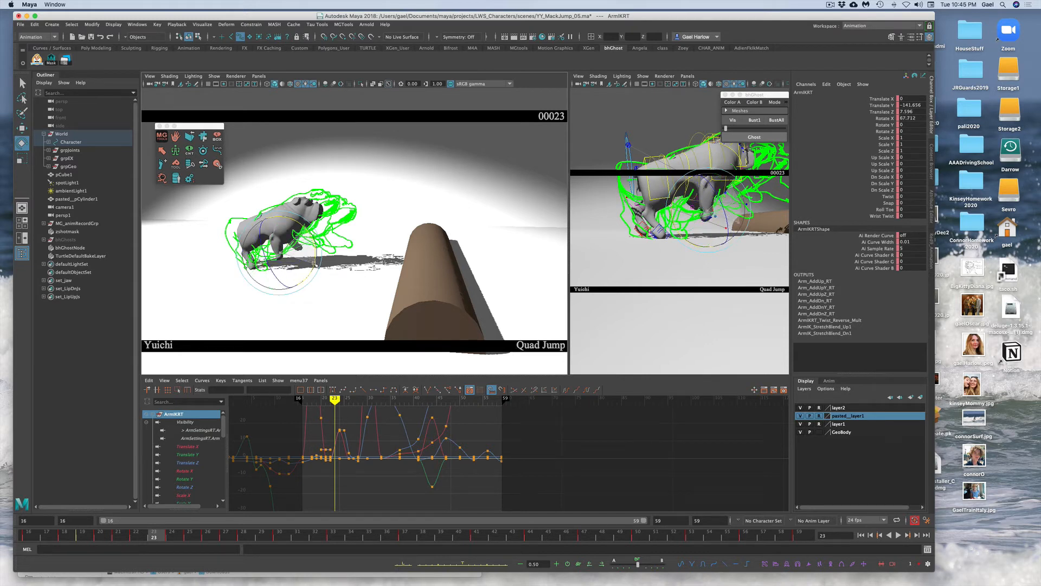
{"action": "key", "text": "w"}
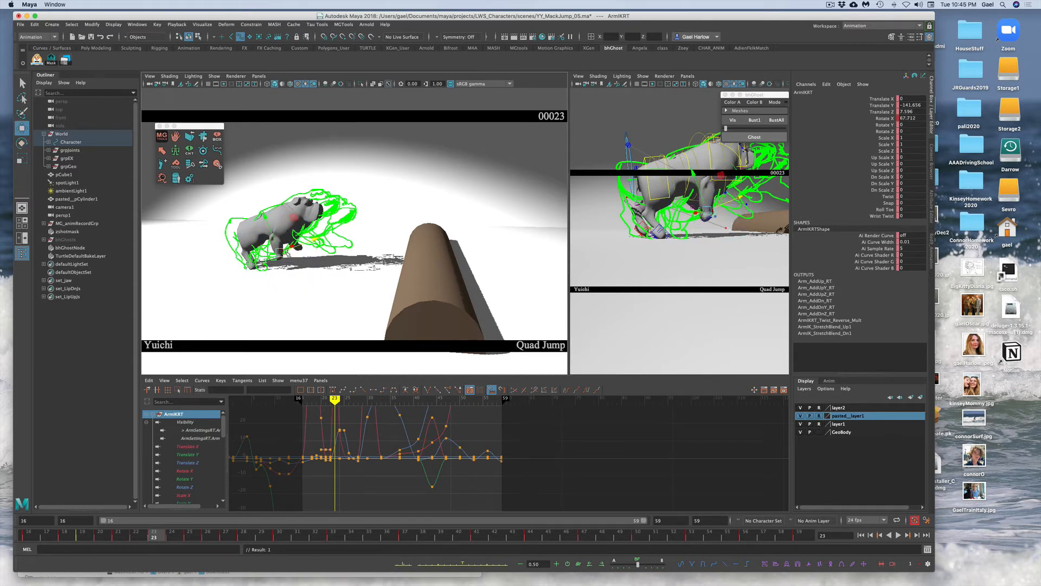
{"action": "left_click_drag", "start_coordinate": [314, 241], "coordinate": [320, 239]}
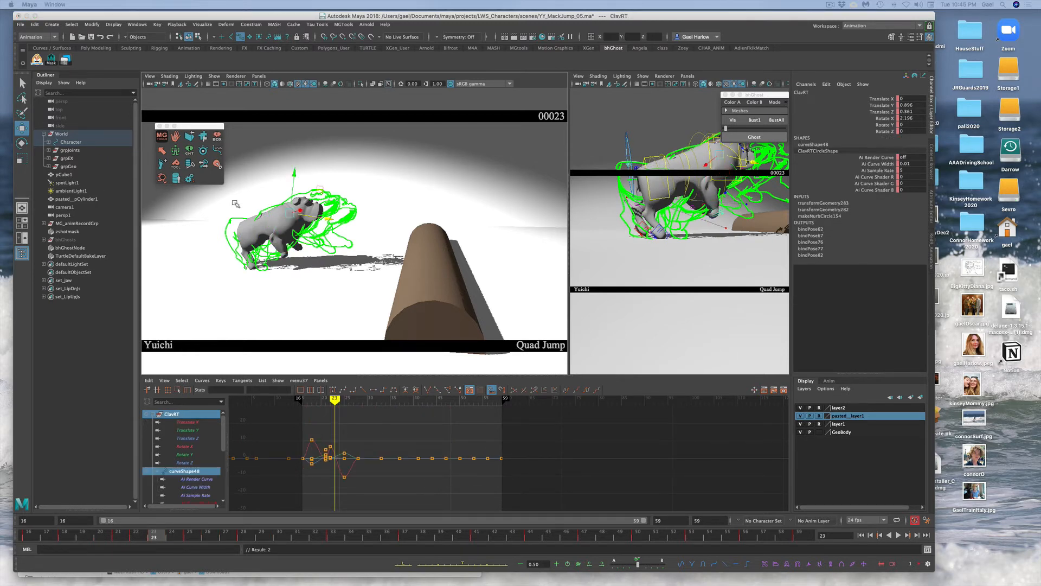
{"action": "key", "text": "e"}
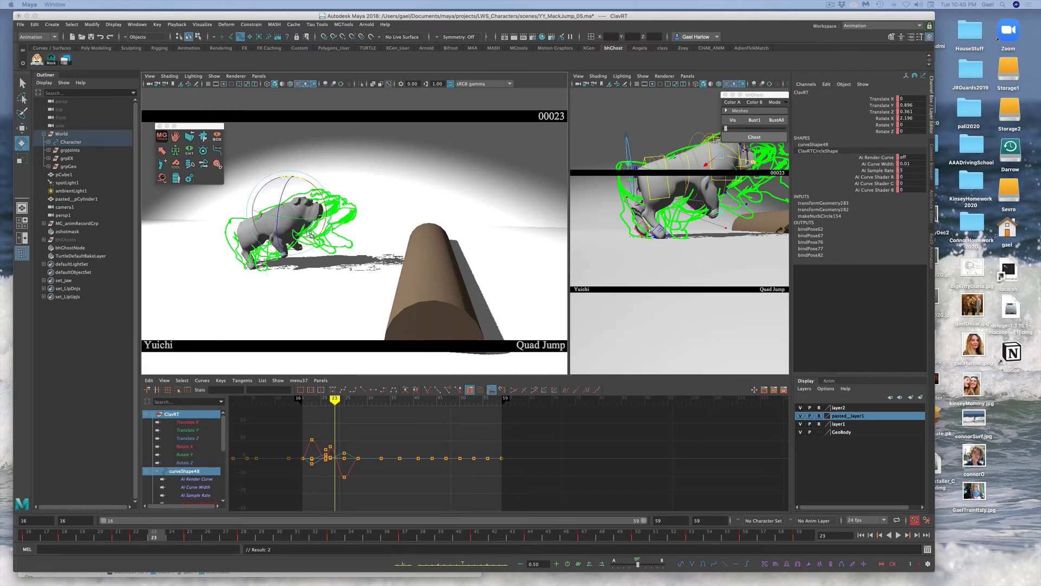
{"action": "left_click_drag", "start_coordinate": [324, 223], "coordinate": [309, 216]}
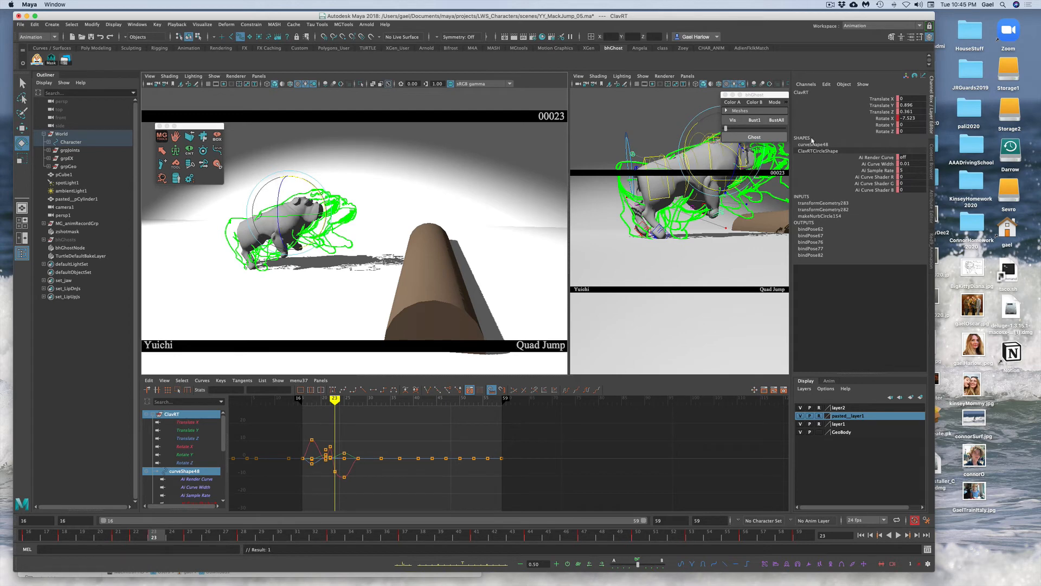
Step: Bust all ghosts and review the jump by playing it back and scrubbing through to frame 28
{"action": "left_click", "coordinate": [776, 120]}
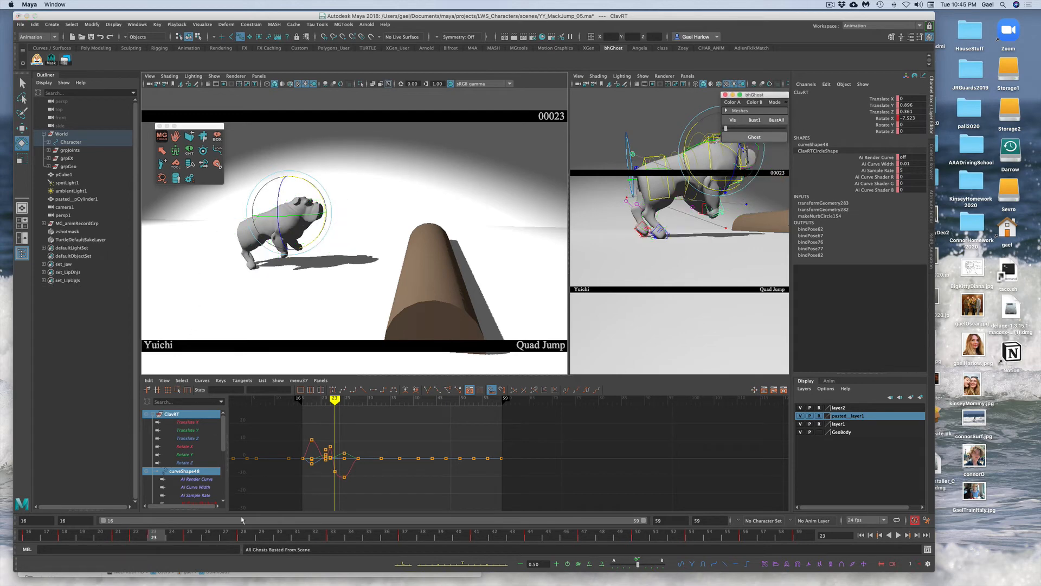
{"action": "key", "text": "alt+v"}
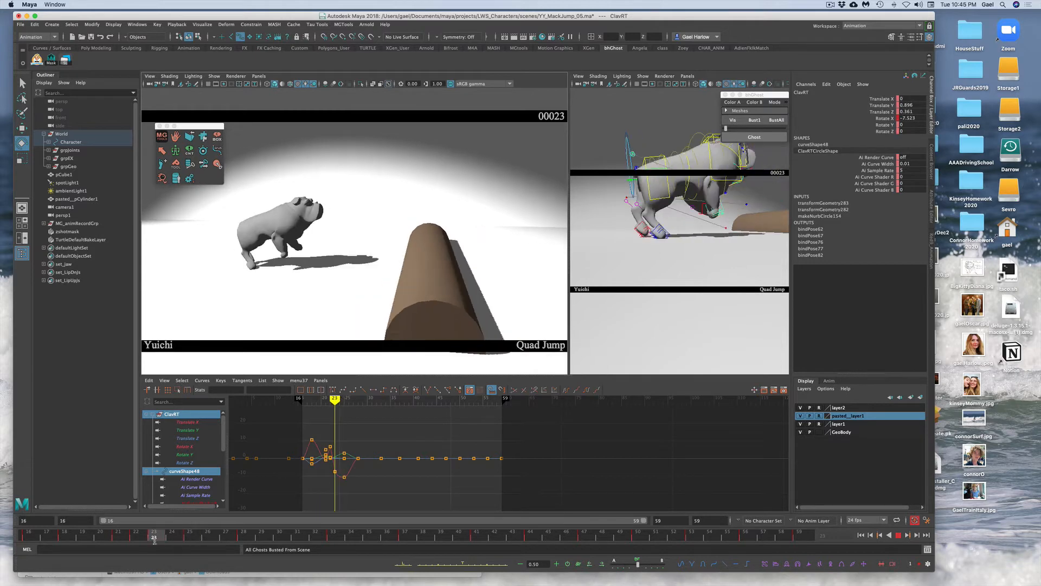
{"action": "left_click_drag", "start_coordinate": [144, 541], "coordinate": [246, 538]}
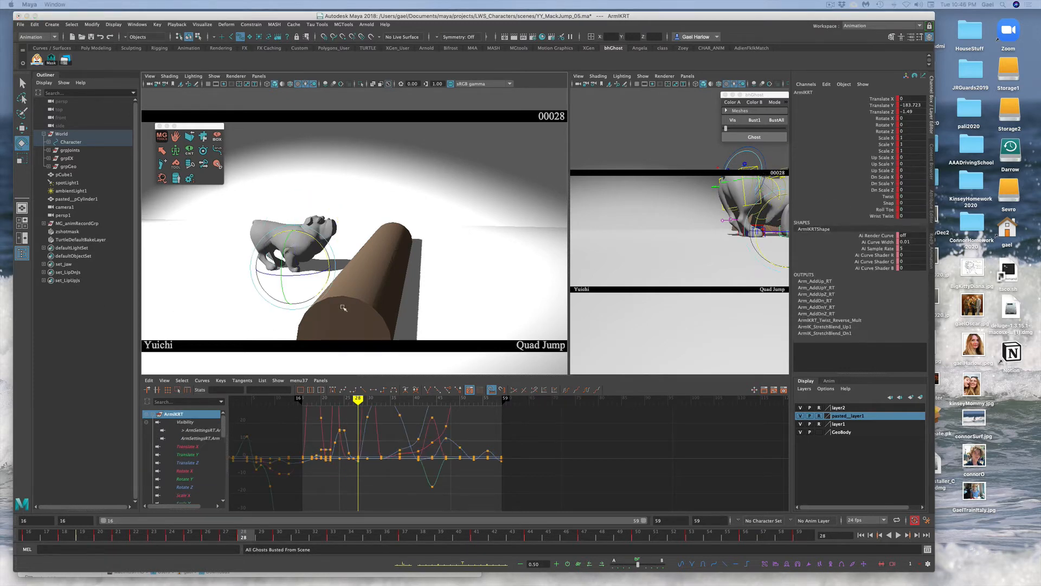
Step: At frame 28, nudge the ArmIKRT control and set ClavRT to about 2.4 in Translate Y and -4.8 in Rotate X
{"action": "key", "text": "w"}
{"action": "left_click_drag", "start_coordinate": [258, 266], "coordinate": [260, 266]}
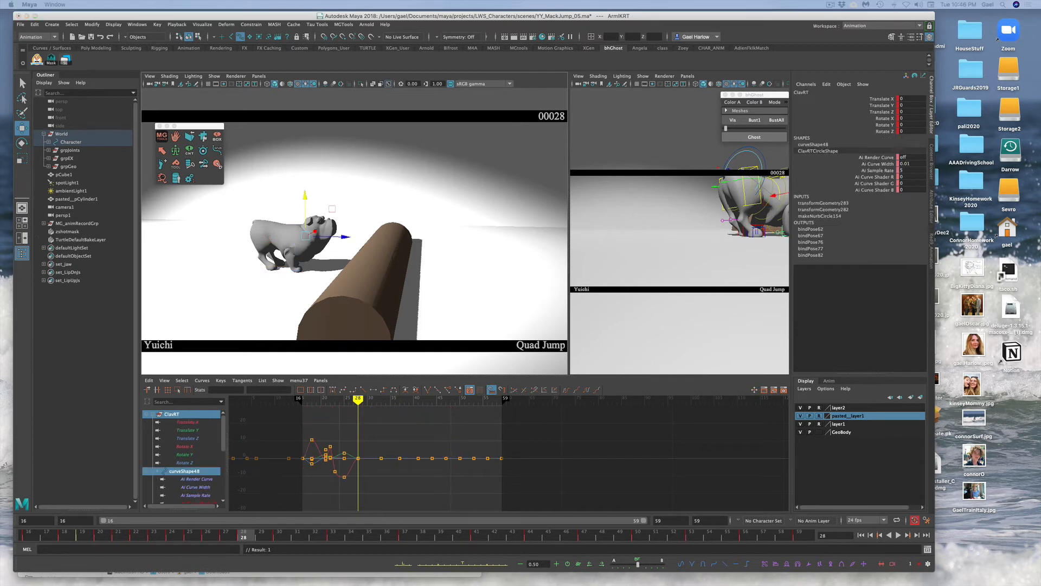
{"action": "left_click_drag", "start_coordinate": [305, 219], "coordinate": [305, 216]}
{"action": "key", "text": "e"}
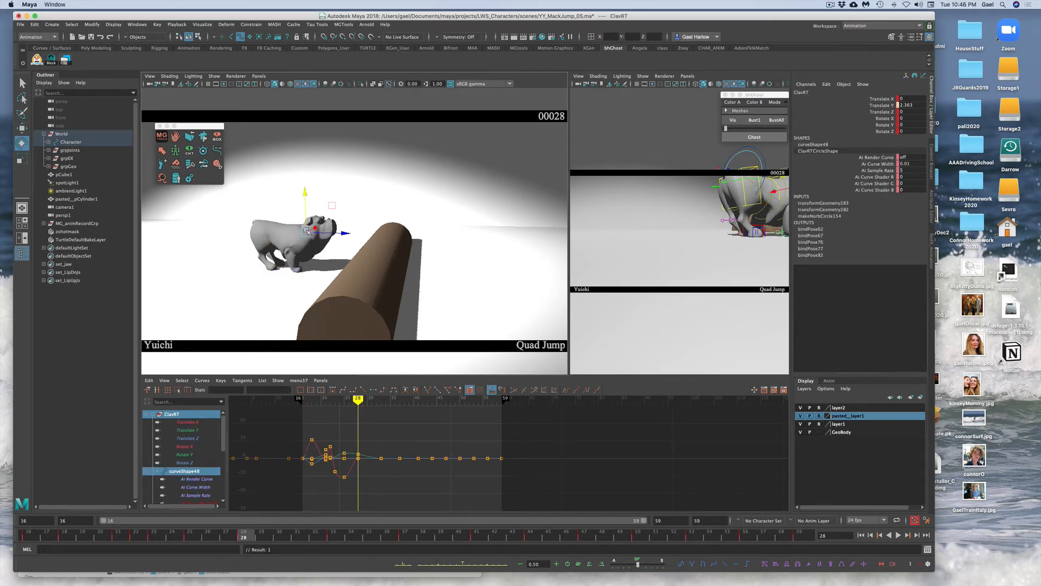
{"action": "left_click_drag", "start_coordinate": [332, 251], "coordinate": [341, 245]}
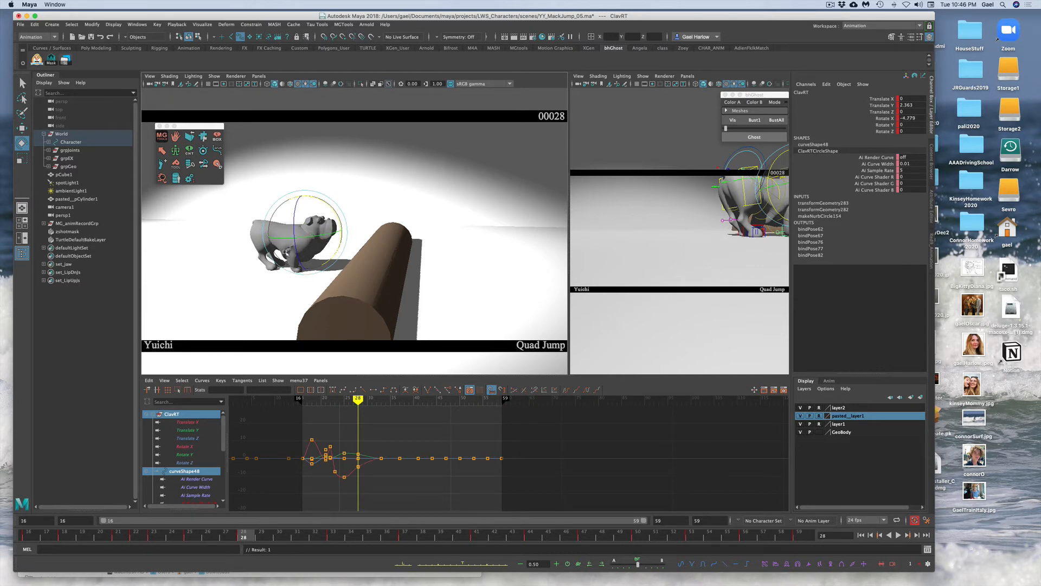
Step: Ghost the pose at frame 28 and step back to frame 25 to compare the right front leg
{"action": "left_click", "coordinate": [744, 138]}
{"action": "left_click", "coordinate": [233, 536]}
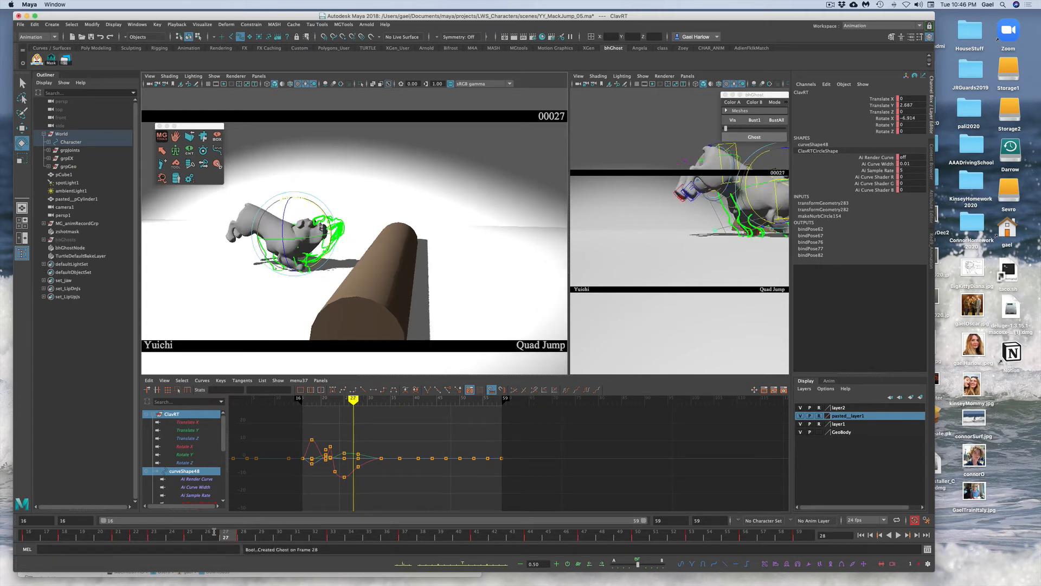
{"action": "left_click_drag", "start_coordinate": [215, 533], "coordinate": [196, 532]}
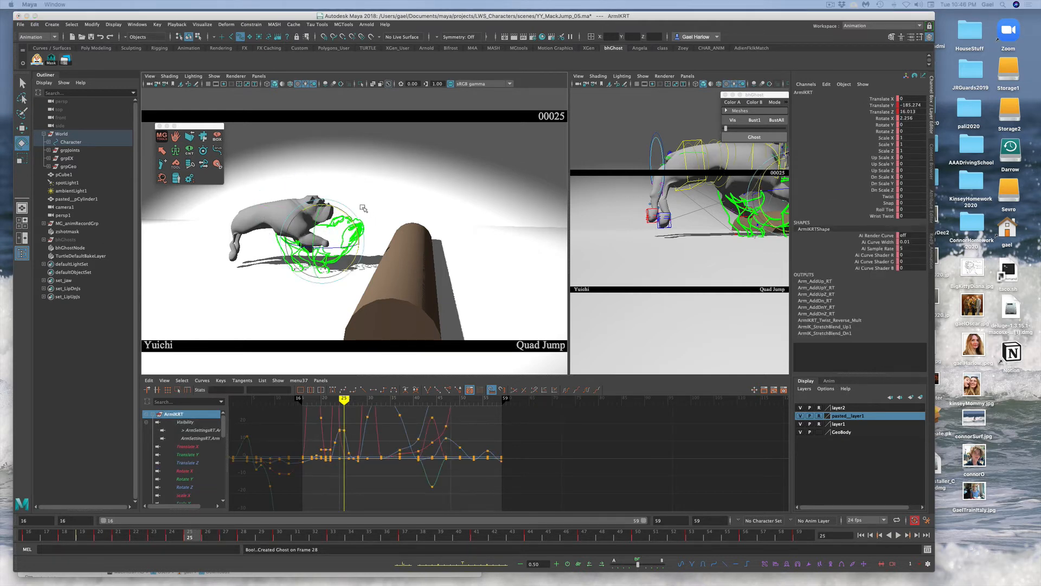
Step: At frame 25, move the ArmIKRT control to about -182.8 in Translate Y and 16.1 in Translate Z
{"action": "key", "text": "w"}
{"action": "left_click_drag", "start_coordinate": [308, 240], "coordinate": [303, 239]}
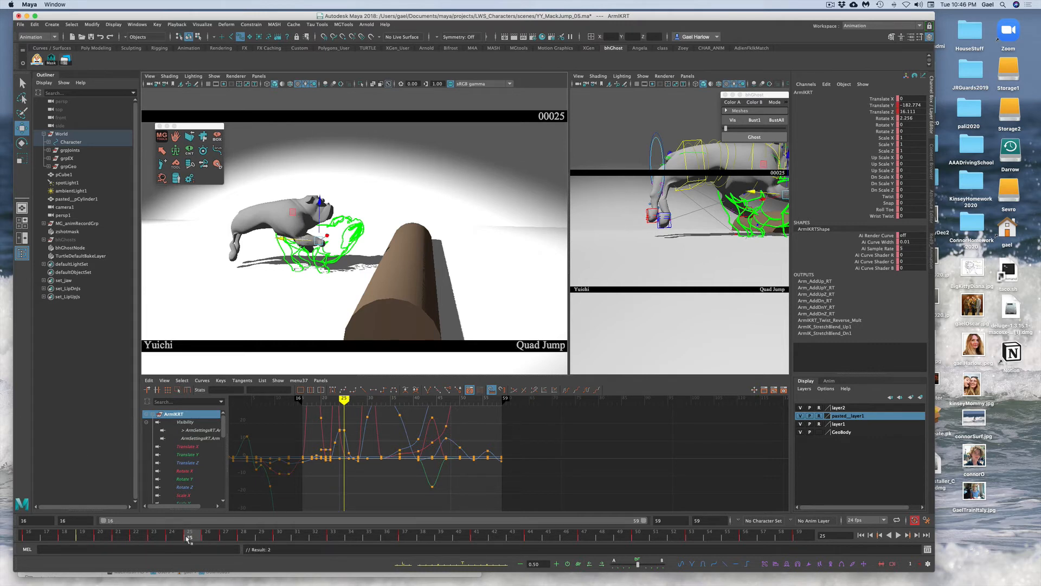
{"action": "key", "text": "alt+v"}
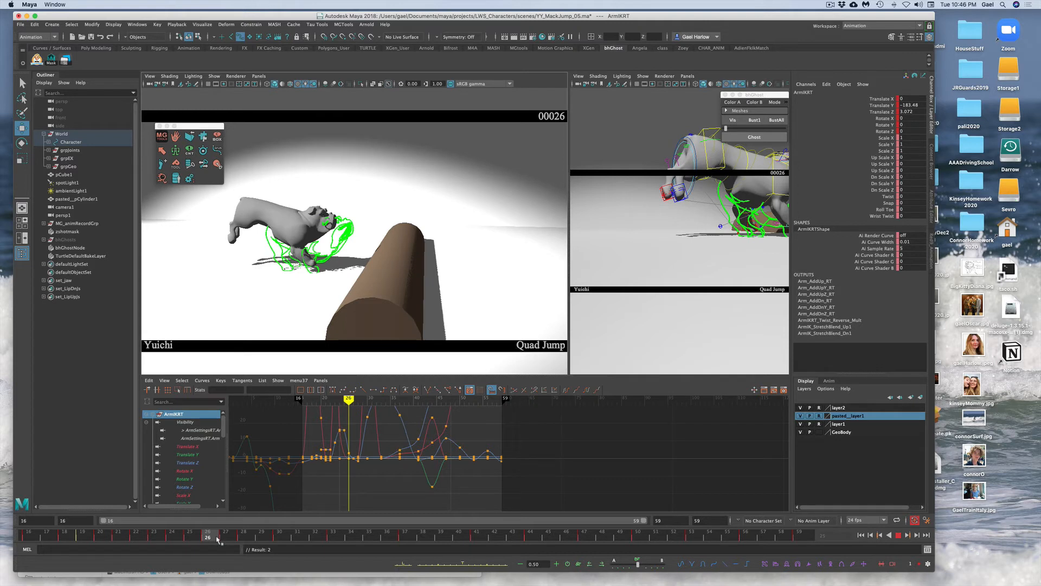
Step: At frame 26, tween ArmIKRT's translation, then adjust it to about 2.5 in Translate Z and 19.1 in Rotate X and key the rotation
{"action": "key", "text": "alt+v"}
{"action": "left_click_drag", "start_coordinate": [876, 99], "coordinate": [868, 114]}
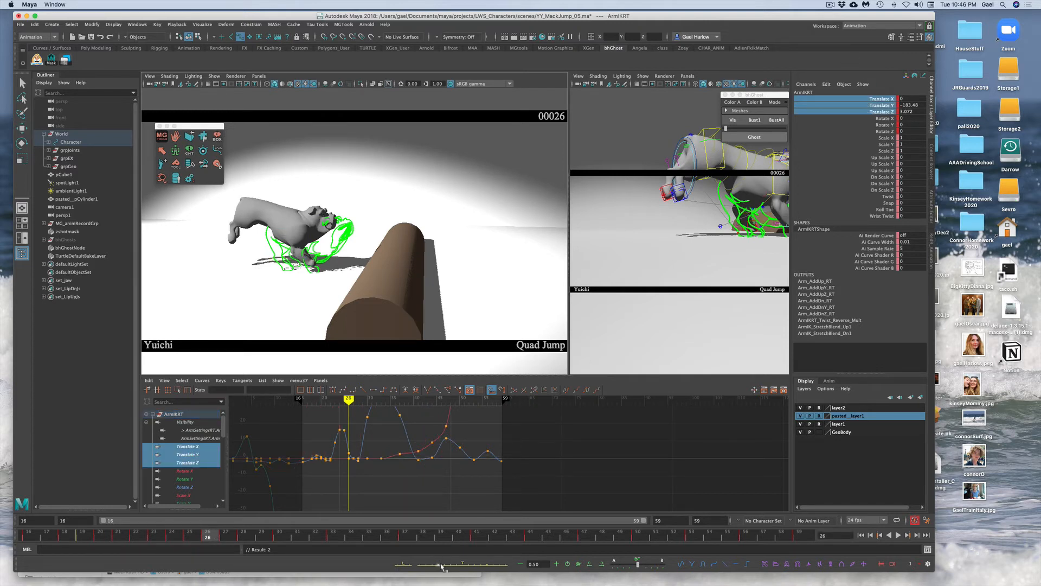
{"action": "left_click", "coordinate": [463, 565]}
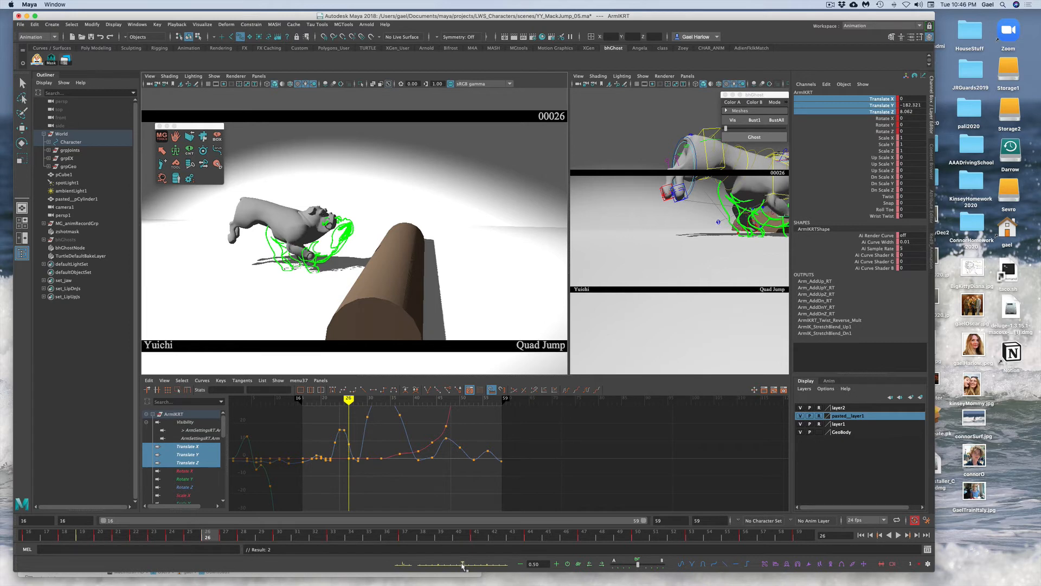
{"action": "key", "text": "w"}
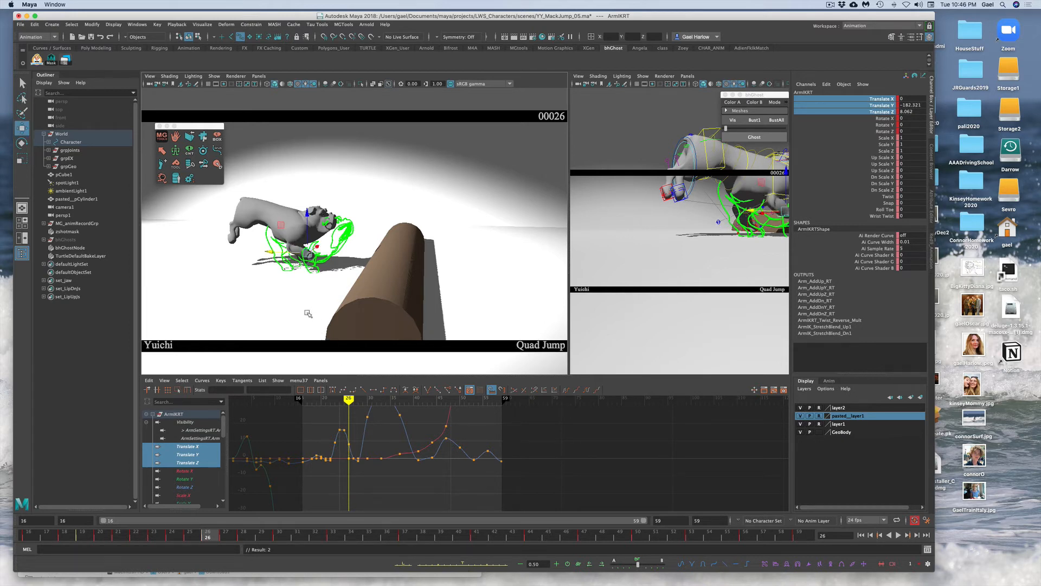
{"action": "left_click_drag", "start_coordinate": [307, 235], "coordinate": [310, 243]}
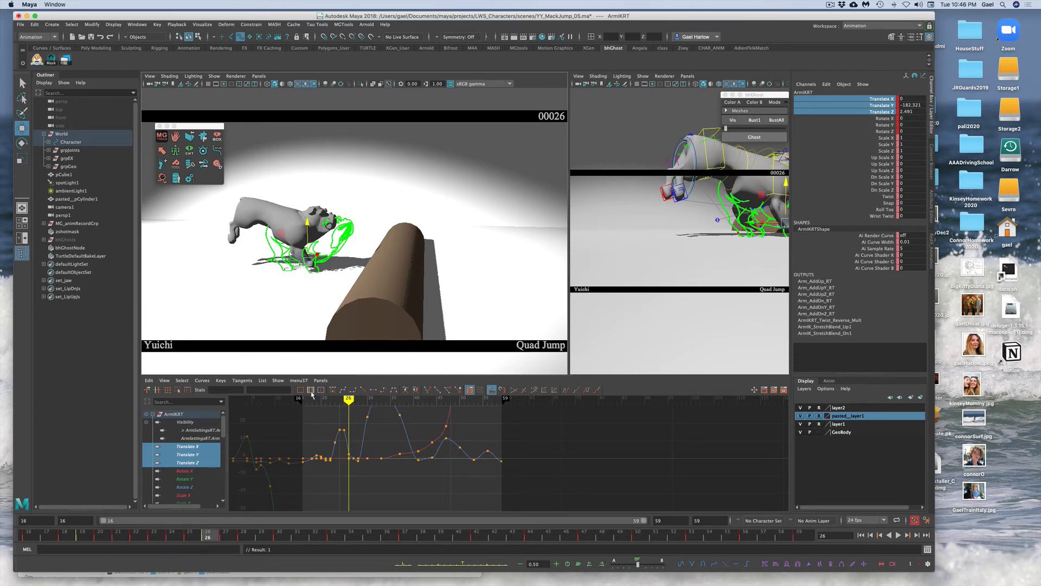
{"action": "key", "text": "e"}
{"action": "left_click_drag", "start_coordinate": [331, 232], "coordinate": [338, 242]}
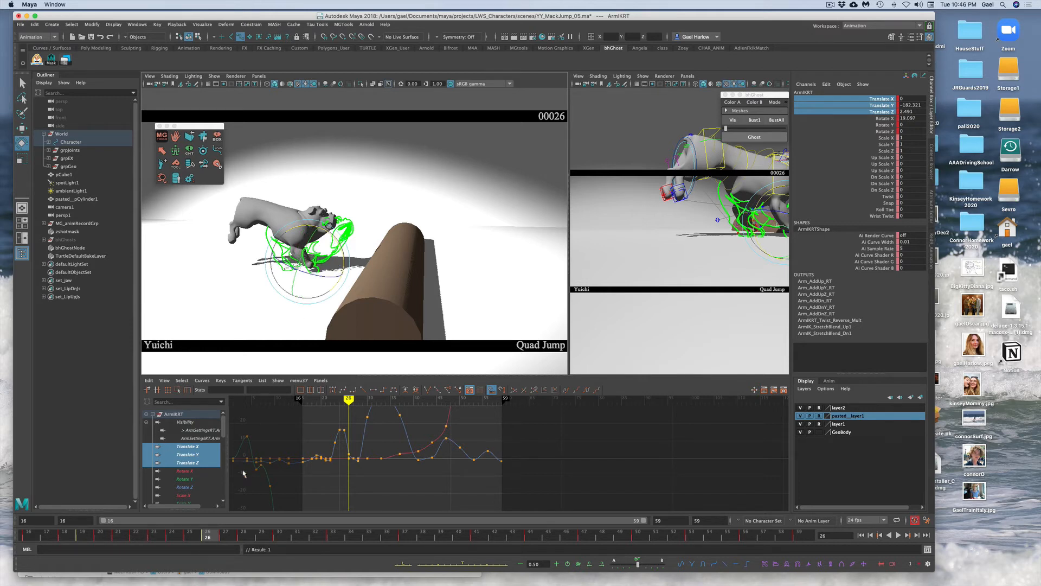
{"action": "key", "text": "shift+e"}
Step: At frame 29, rotate ArmIKRT to about 70.4 in X and move it to about -192.8 in Translate Y and 7.9 in Translate Z
{"action": "left_click", "coordinate": [225, 538]}
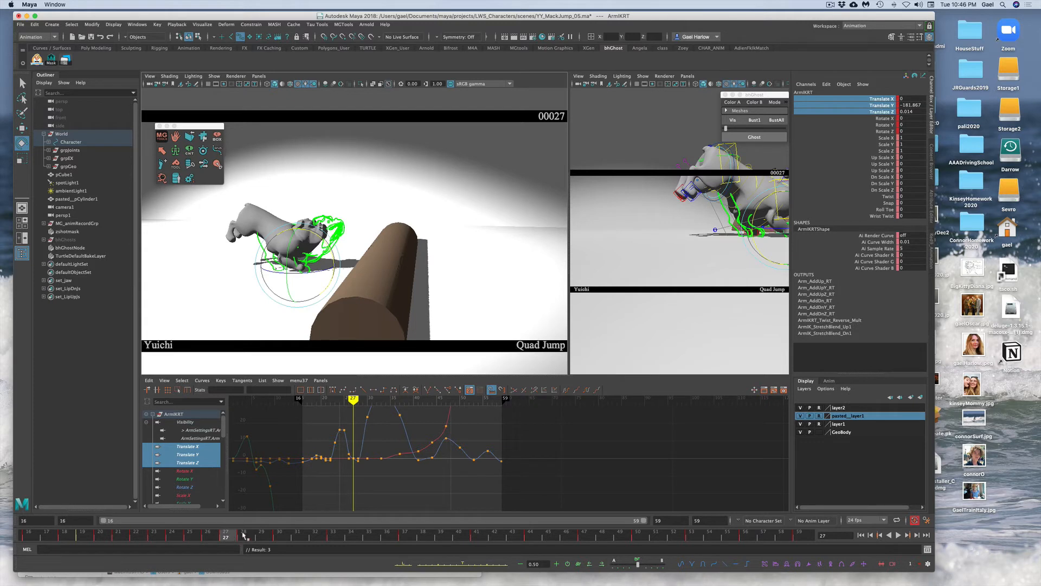
{"action": "left_click", "coordinate": [243, 536]}
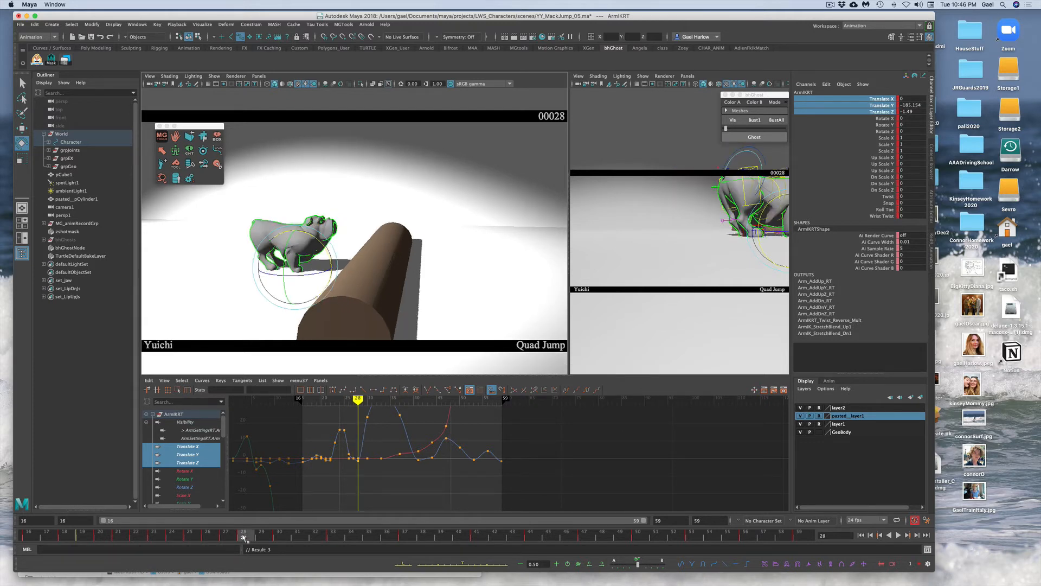
{"action": "left_click_drag", "start_coordinate": [243, 537], "coordinate": [230, 538]}
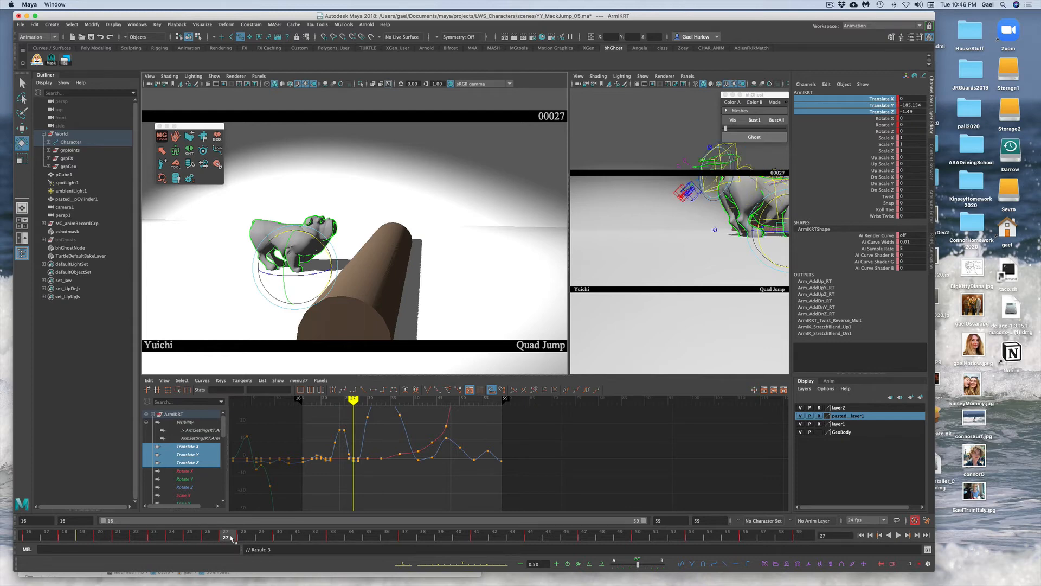
{"action": "left_click_drag", "start_coordinate": [230, 537], "coordinate": [205, 522]}
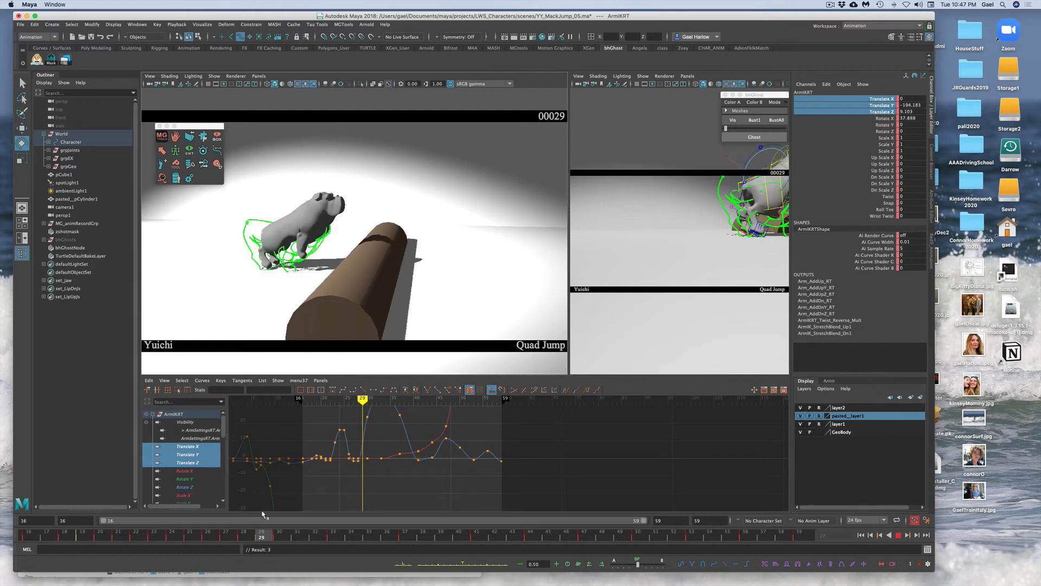
{"action": "key", "text": "Escape"}
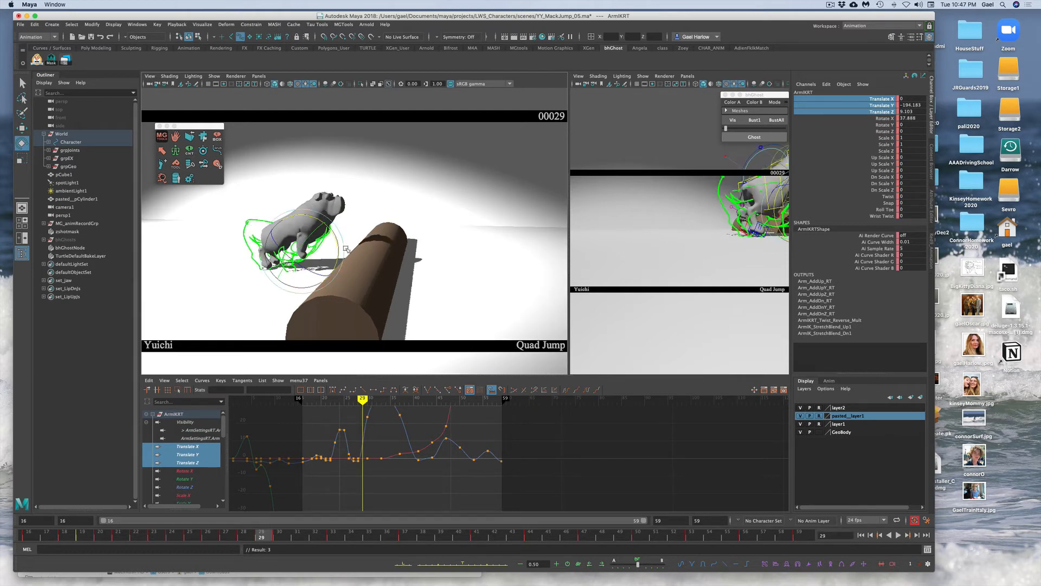
{"action": "left_click_drag", "start_coordinate": [336, 238], "coordinate": [329, 261]}
{"action": "key", "text": "w"}
{"action": "left_click_drag", "start_coordinate": [298, 237], "coordinate": [329, 245]}
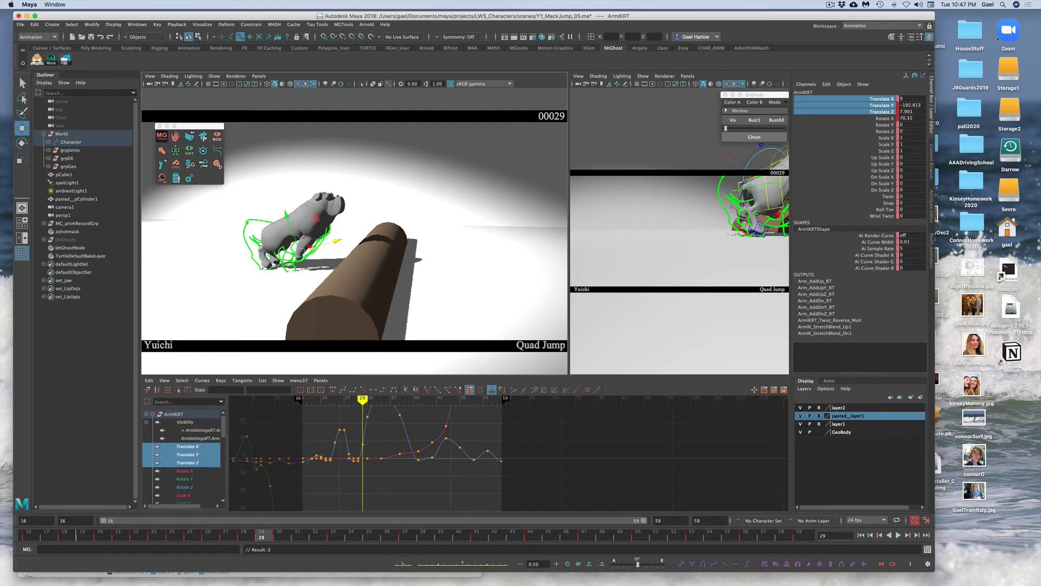
Step: At frame 29, offset the ClavRT control to about 0.34 in Translate Y and 0.09 in Translate Z, and rotate it slightly in X
{"action": "left_click", "coordinate": [315, 218]}
{"action": "left_click_drag", "start_coordinate": [311, 190], "coordinate": [311, 192]}
{"action": "key", "text": "e"}
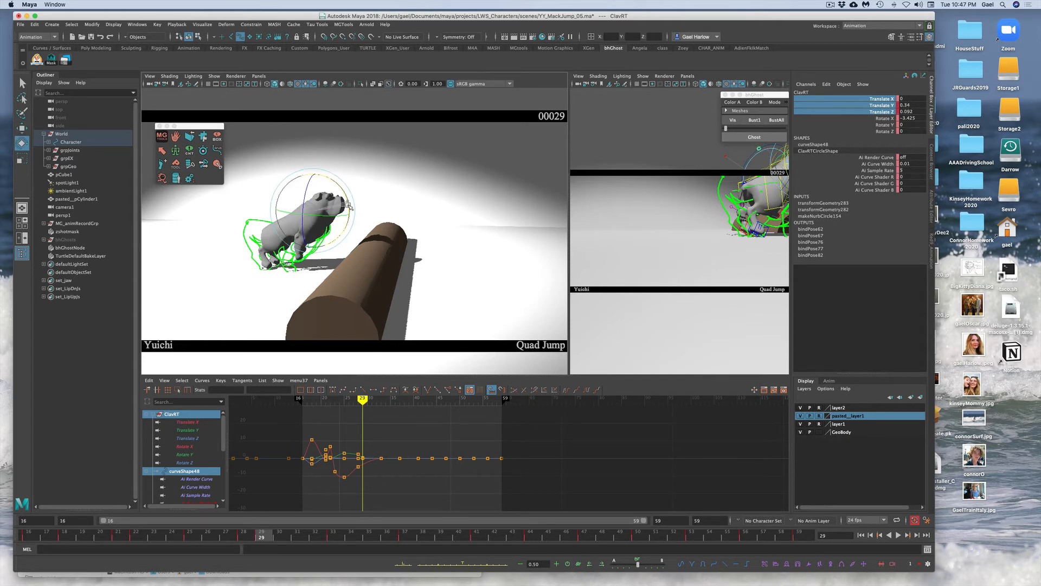
{"action": "left_click_drag", "start_coordinate": [349, 205], "coordinate": [348, 205]}
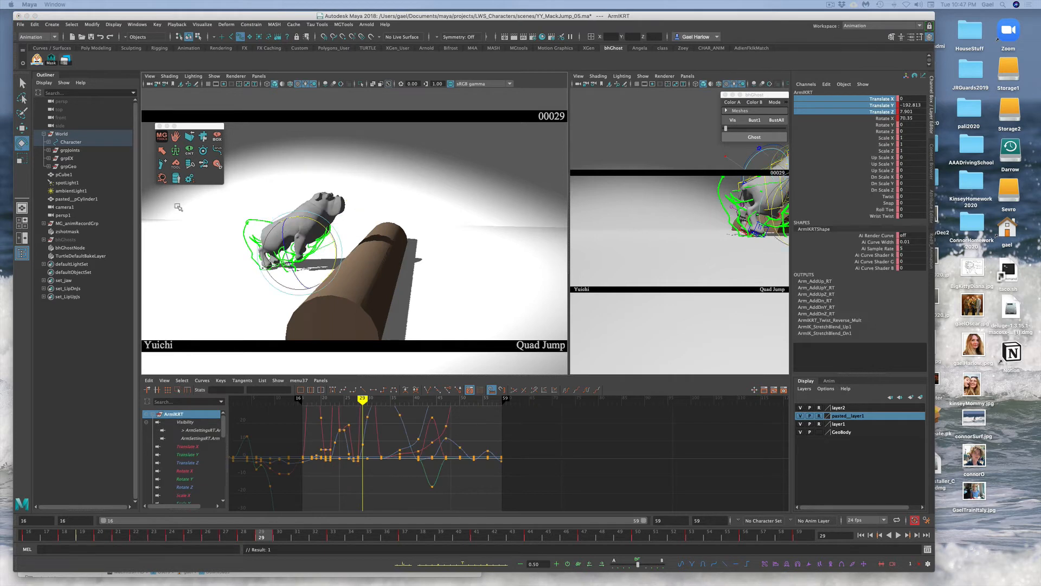
Step: Lower the ArmIKRT control slightly in Translate Z at frame 29
{"action": "key", "text": "w"}
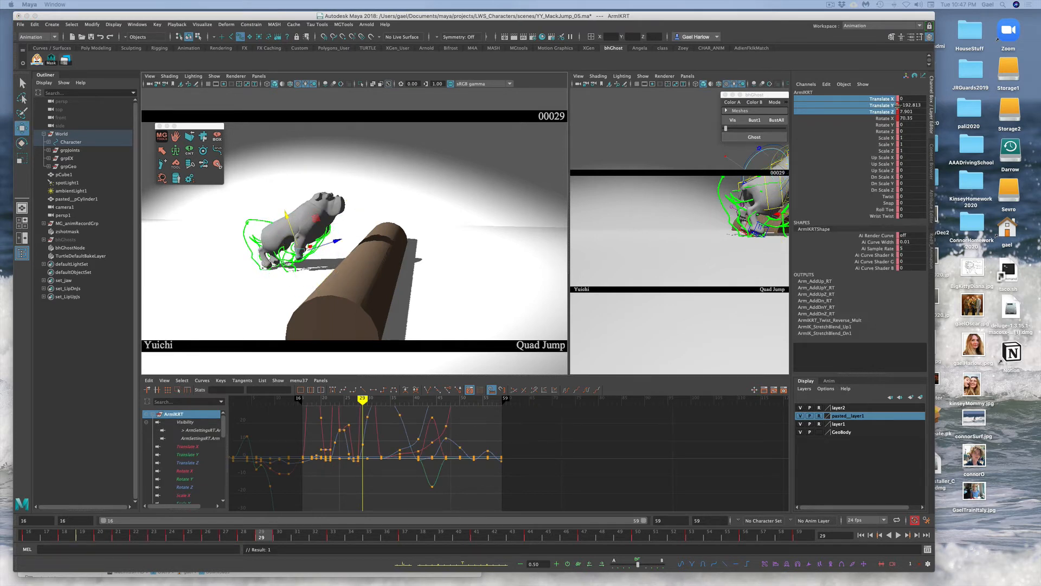
{"action": "left_click", "coordinate": [880, 105]}
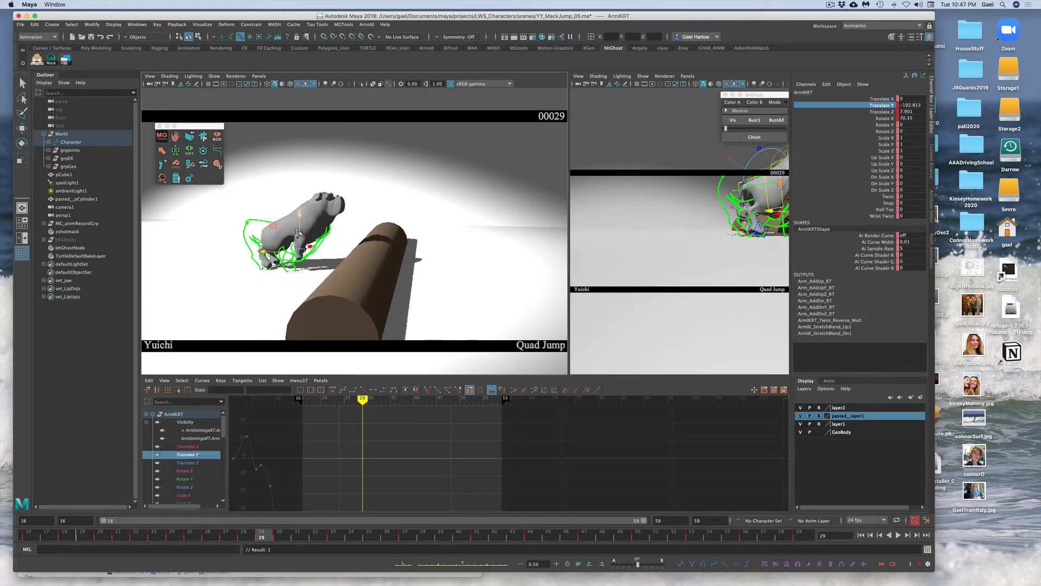
{"action": "left_click_drag", "start_coordinate": [297, 233], "coordinate": [298, 234]}
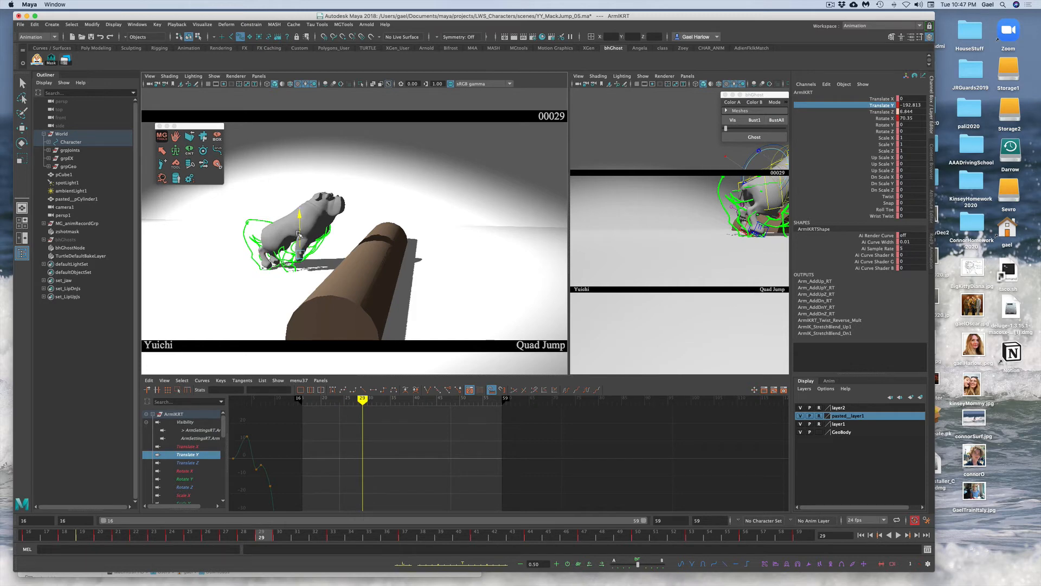
Step: At frame 37, move ArmIKRT to about -268.4 in Translate Y and key it
{"action": "left_click", "coordinate": [244, 535]}
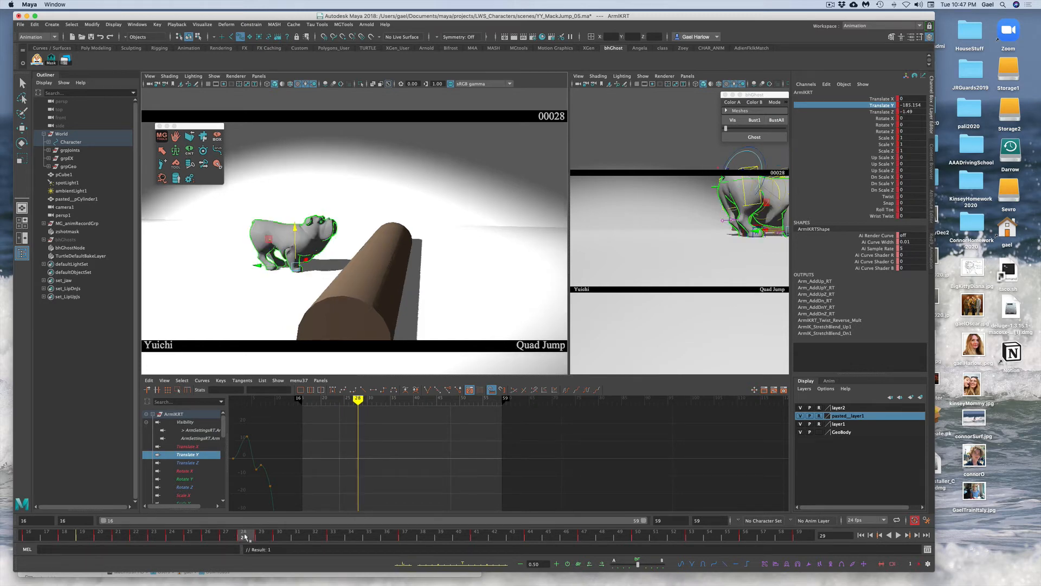
{"action": "left_click_drag", "start_coordinate": [244, 536], "coordinate": [281, 529]}
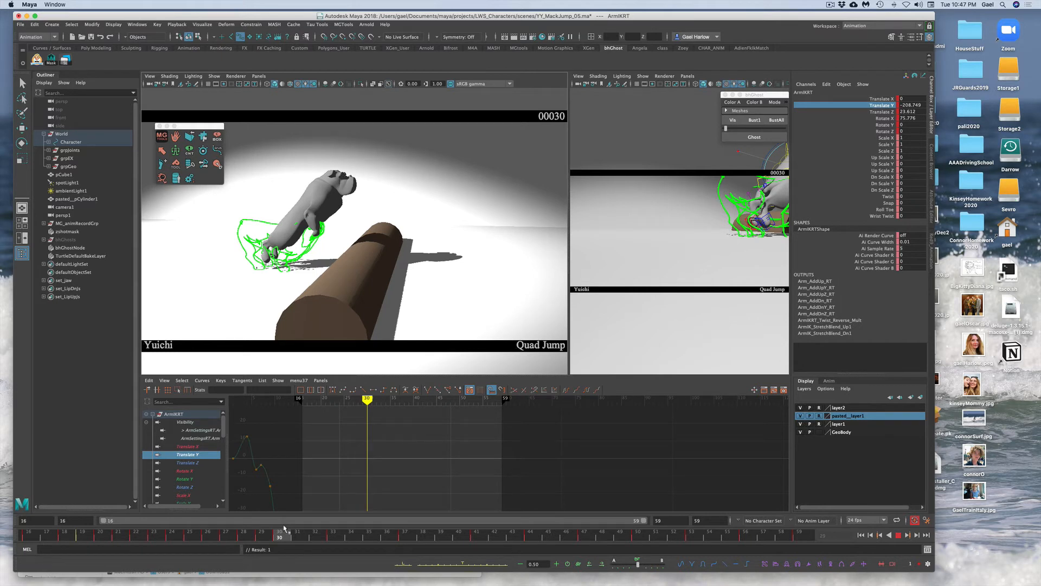
{"action": "left_click_drag", "start_coordinate": [284, 527], "coordinate": [410, 512]}
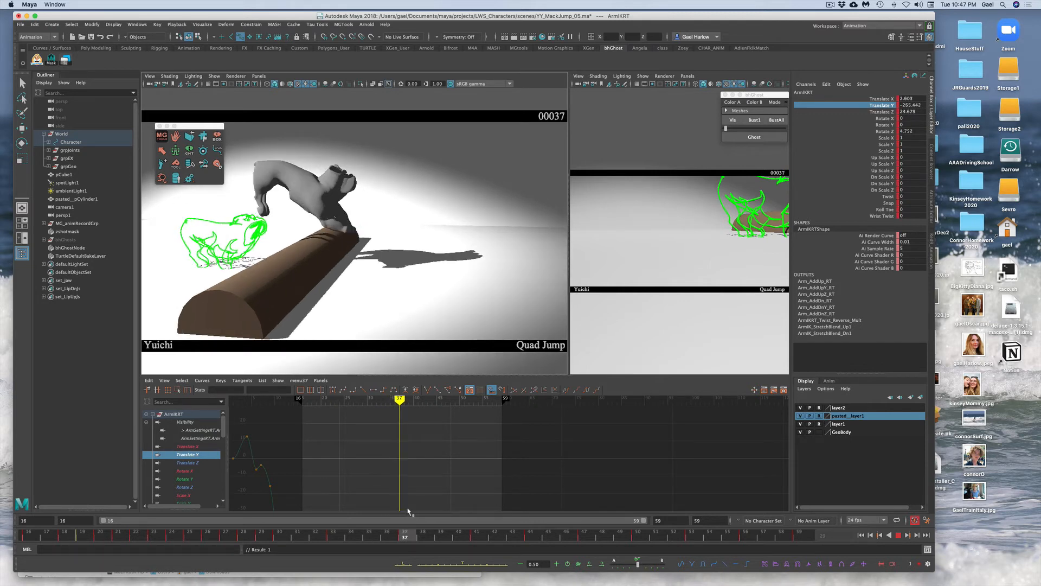
{"action": "left_click_drag", "start_coordinate": [307, 229], "coordinate": [309, 228]}
{"action": "key", "text": "s"}
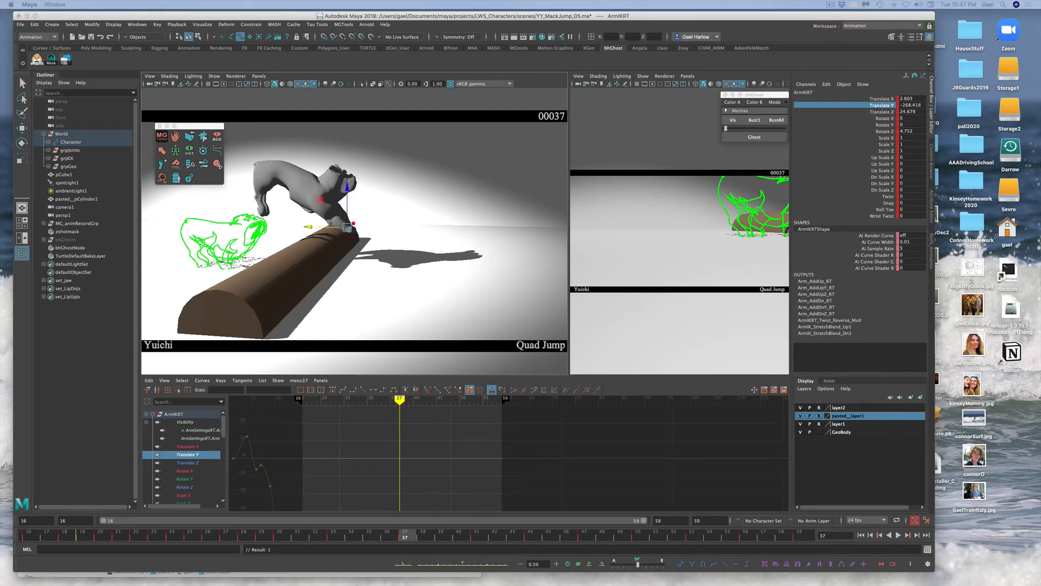
Step: At frame 37, set ClavRT to about -1.0 in Translate Y, 1.0 in Translate Z and -8.1 in Rotate X, and key the pose
{"action": "left_click", "coordinate": [322, 188]}
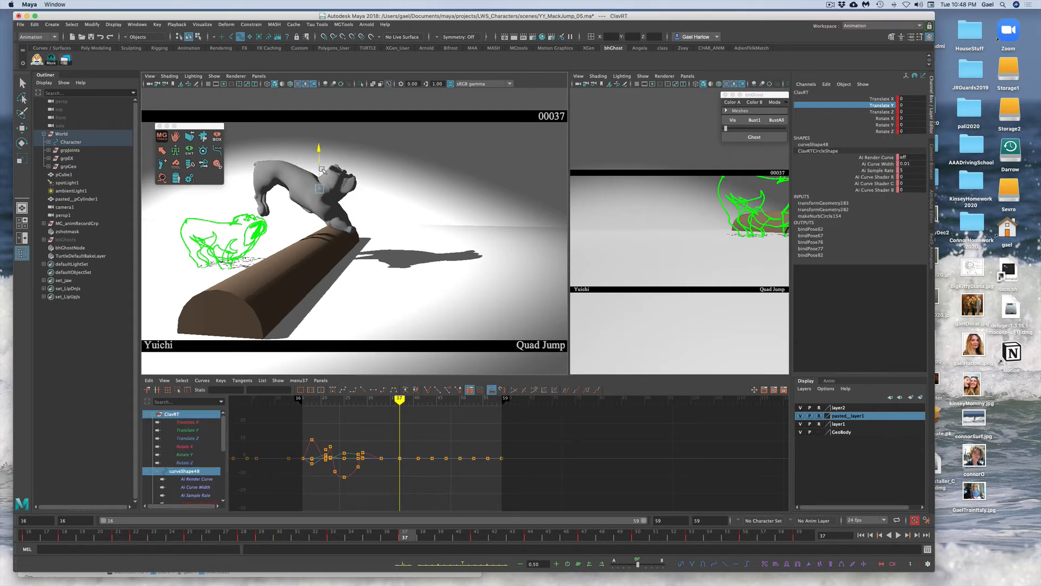
{"action": "left_click_drag", "start_coordinate": [323, 170], "coordinate": [308, 230]}
{"action": "key", "text": "s"}
{"action": "key", "text": "e"}
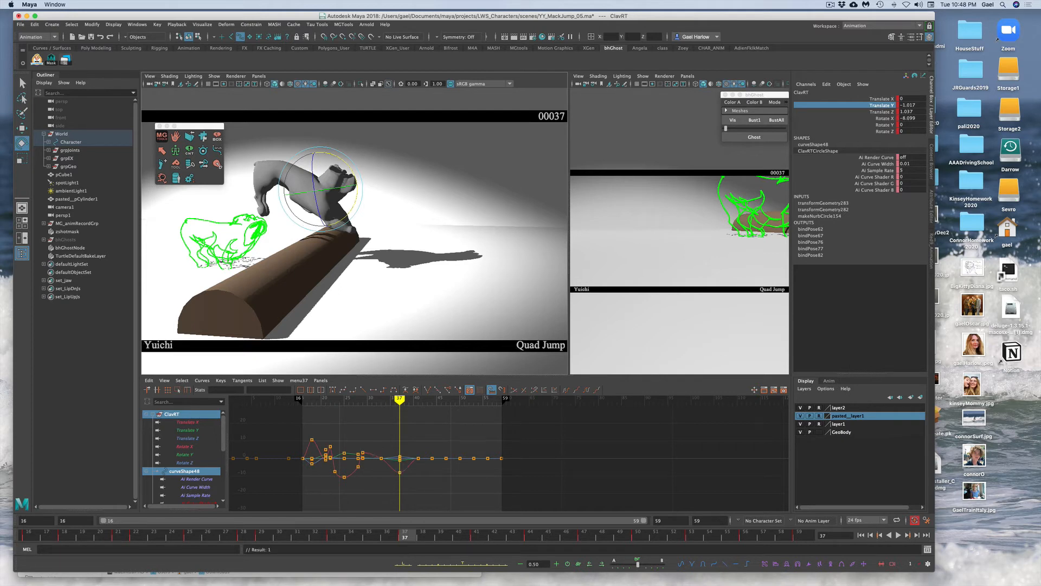
{"action": "key", "text": "s"}
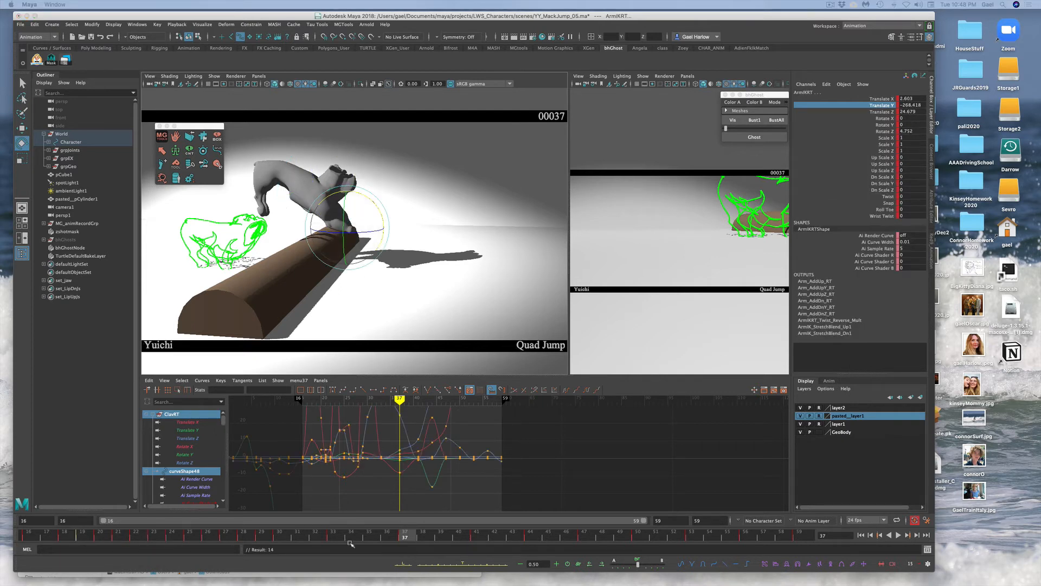
Step: Return to frame 32, bust all ghosts and save the scene
{"action": "left_click_drag", "start_coordinate": [382, 534], "coordinate": [316, 216]}
{"action": "left_click", "coordinate": [777, 119]}
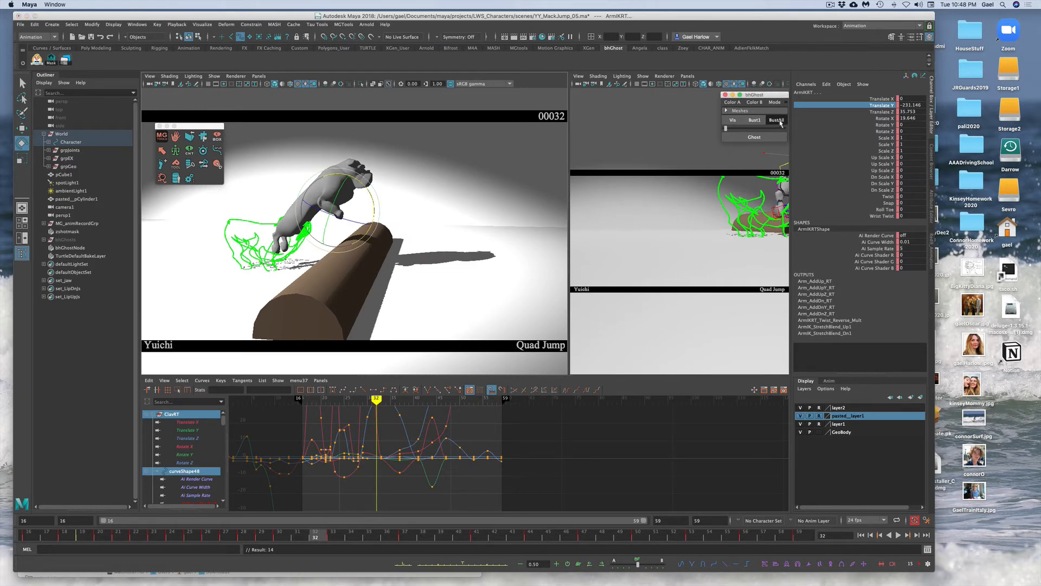
{"action": "left_click", "coordinate": [20, 25]}
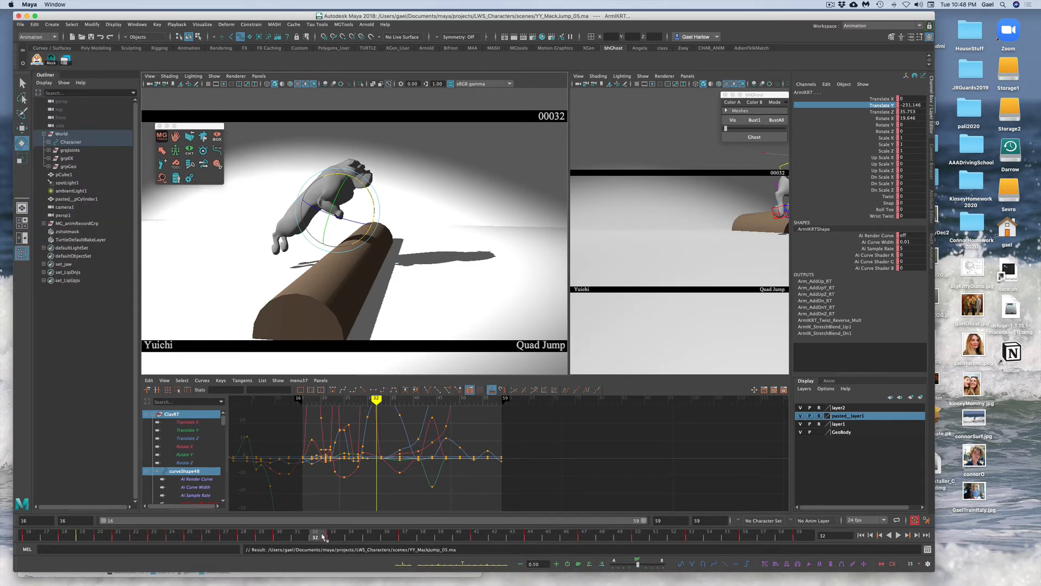
Step: Scrub through the landing to frame 47 and back to frame 41 to examine the right front paw's contact
{"action": "left_click_drag", "start_coordinate": [325, 537], "coordinate": [583, 539]}
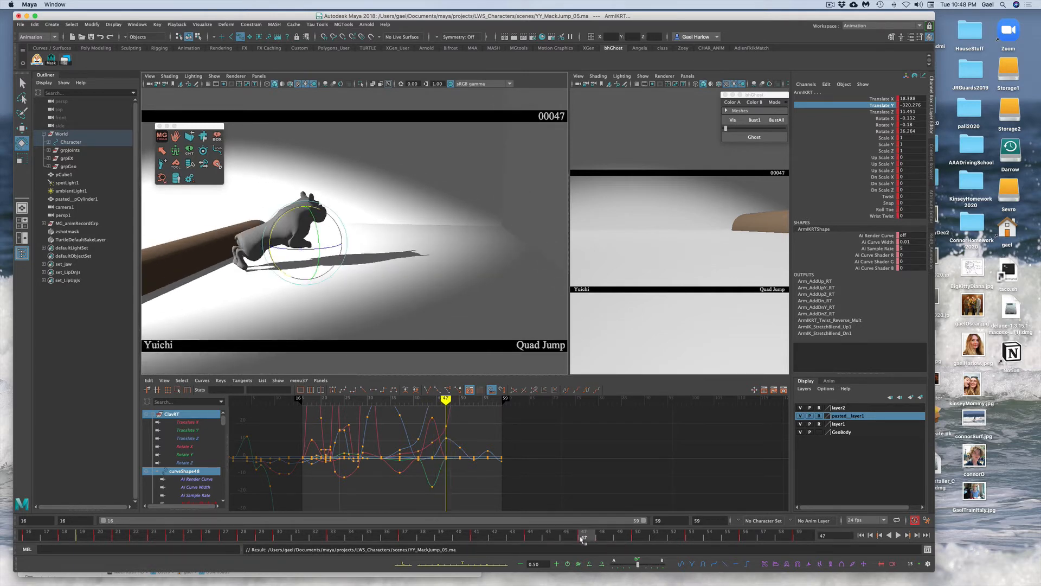
{"action": "left_click", "coordinate": [529, 538]}
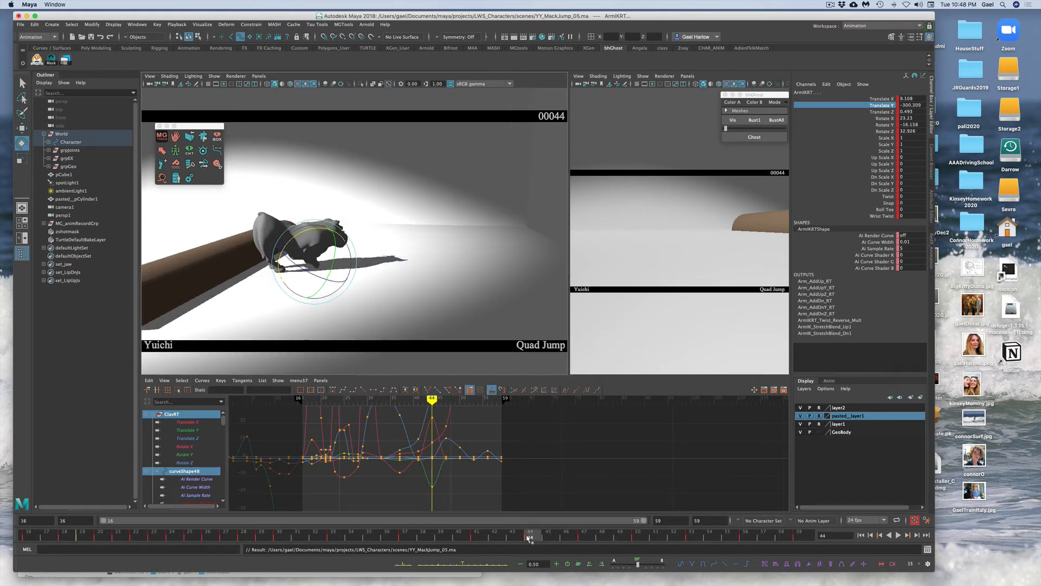
{"action": "left_click", "coordinate": [476, 537]}
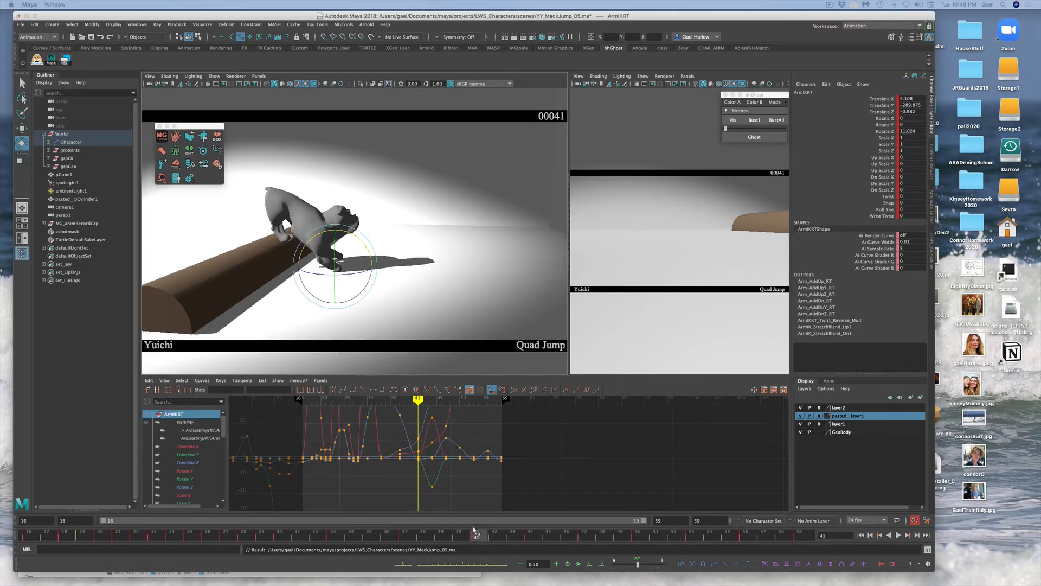
{"action": "left_click_drag", "start_coordinate": [0, 154], "coordinate": [0, 149]}
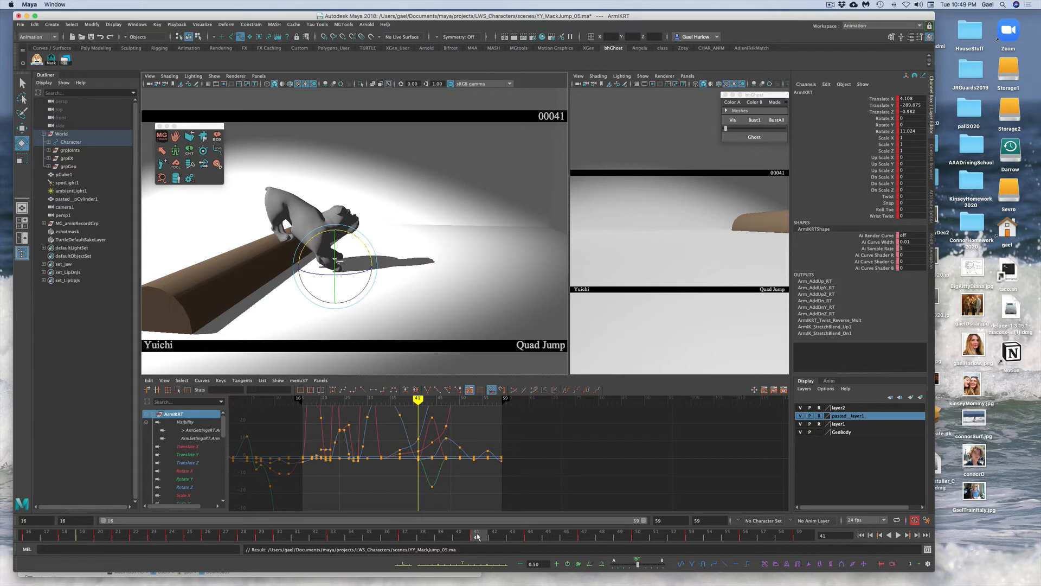
Step: Copy ArmIKRT's frame 41 pose to frame 44, key it there, and review the planted paw back to frame 43
{"action": "left_click_drag", "start_coordinate": [488, 537], "coordinate": [514, 533]}
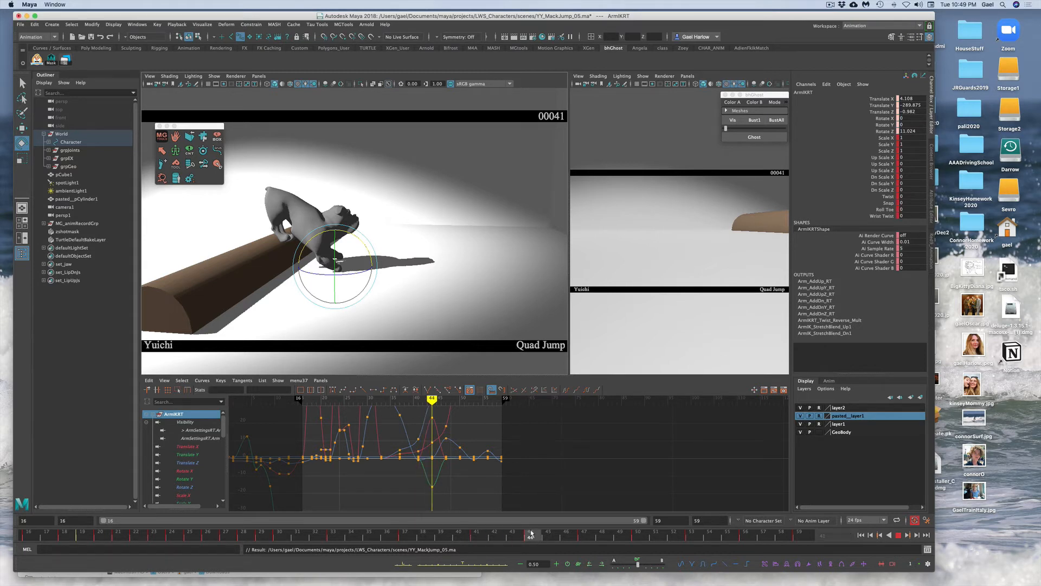
{"action": "left_click", "coordinate": [531, 535]}
{"action": "key", "text": "s"}
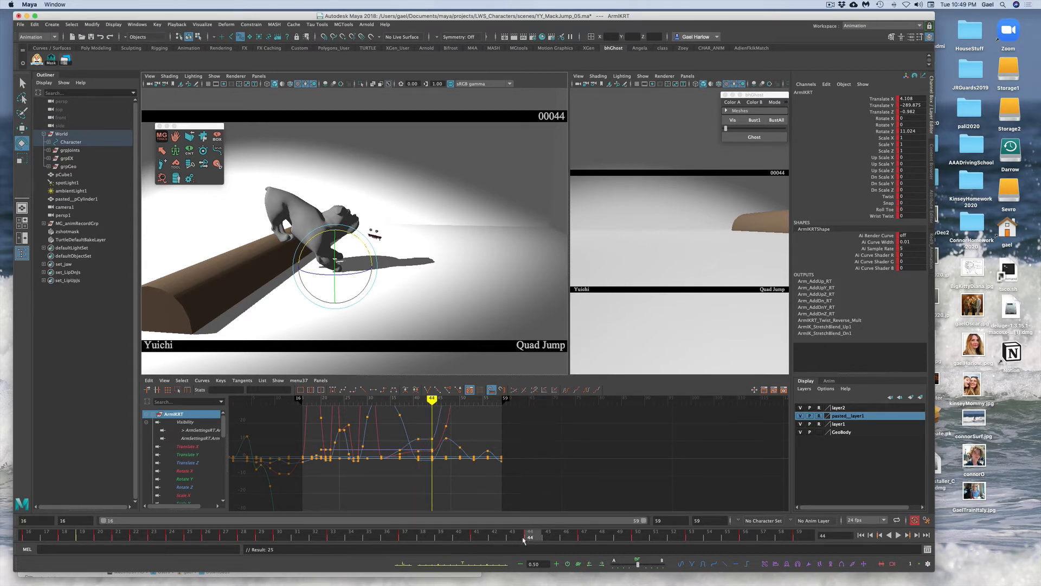
{"action": "key", "text": "alt+v"}
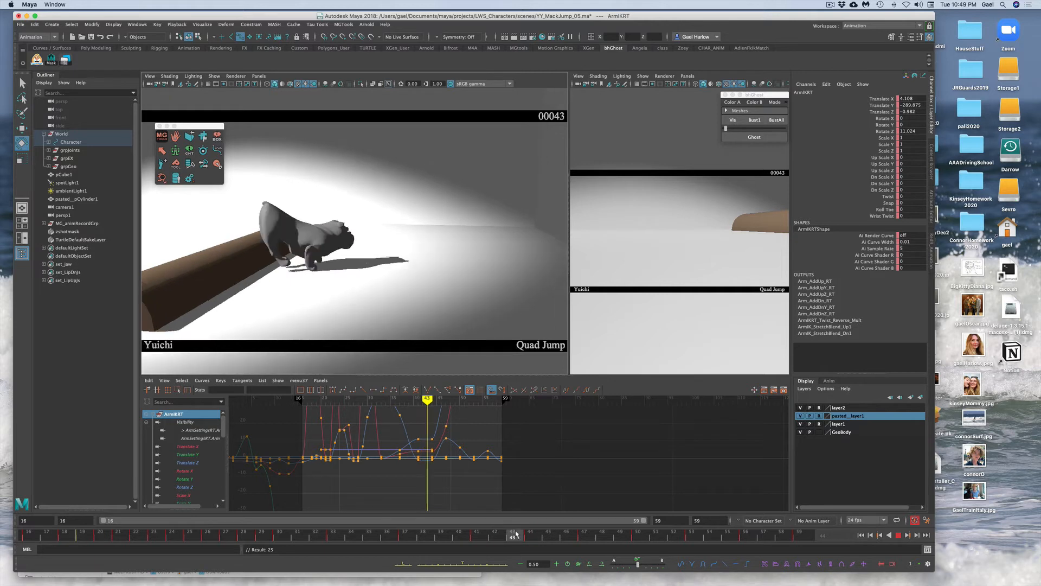
{"action": "mouse_move", "coordinate": [524, 532]}
{"action": "left_mouse_down"}
{"action": "mouse_move", "coordinate": [532, 532]}
{"action": "mouse_move", "coordinate": [520, 540]}
{"action": "left_mouse_up"}
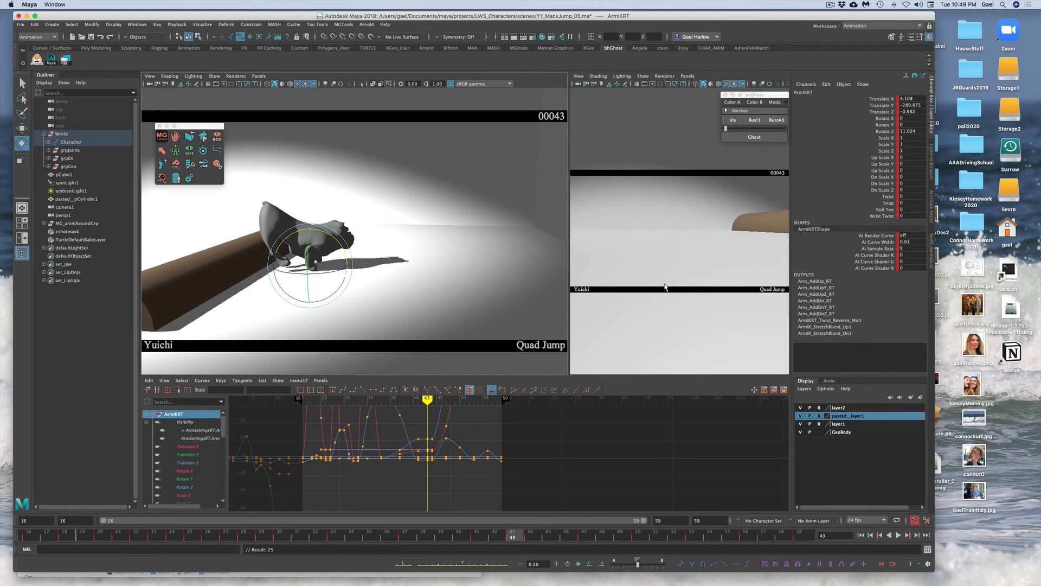
Step: Create a ghost of frame 43 and go to frame 44 to compare the right front paw
{"action": "left_click", "coordinate": [754, 137]}
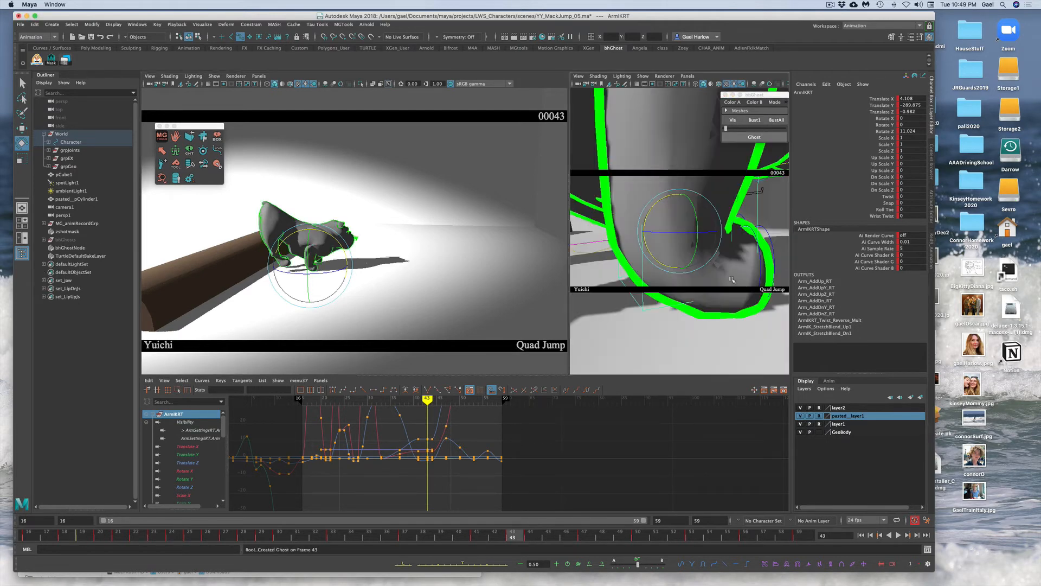
{"action": "right_click_drag", "start_coordinate": [714, 288], "coordinate": [623, 297], "text": "alt"}
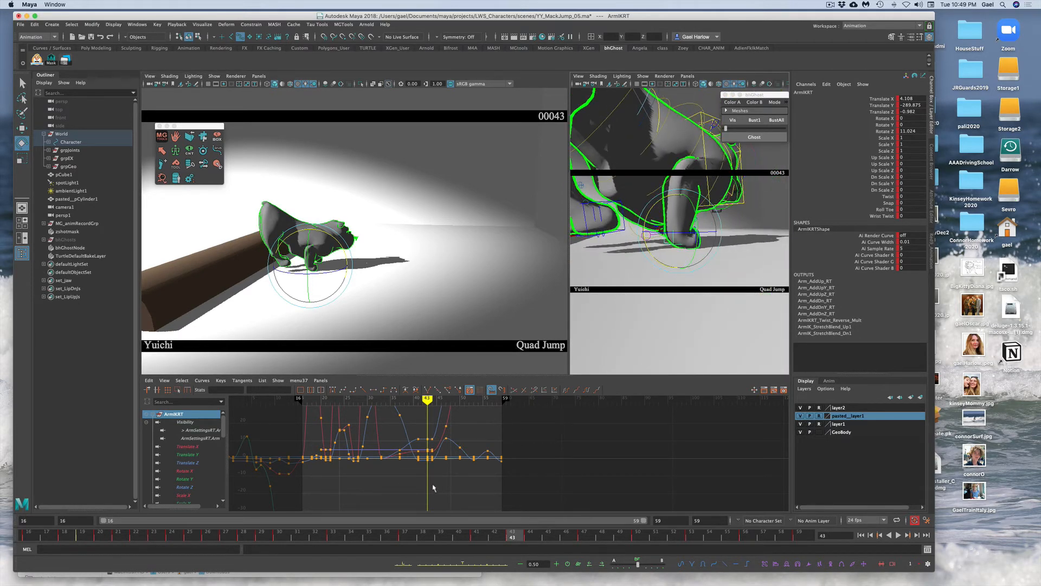
{"action": "left_click", "coordinate": [530, 539]}
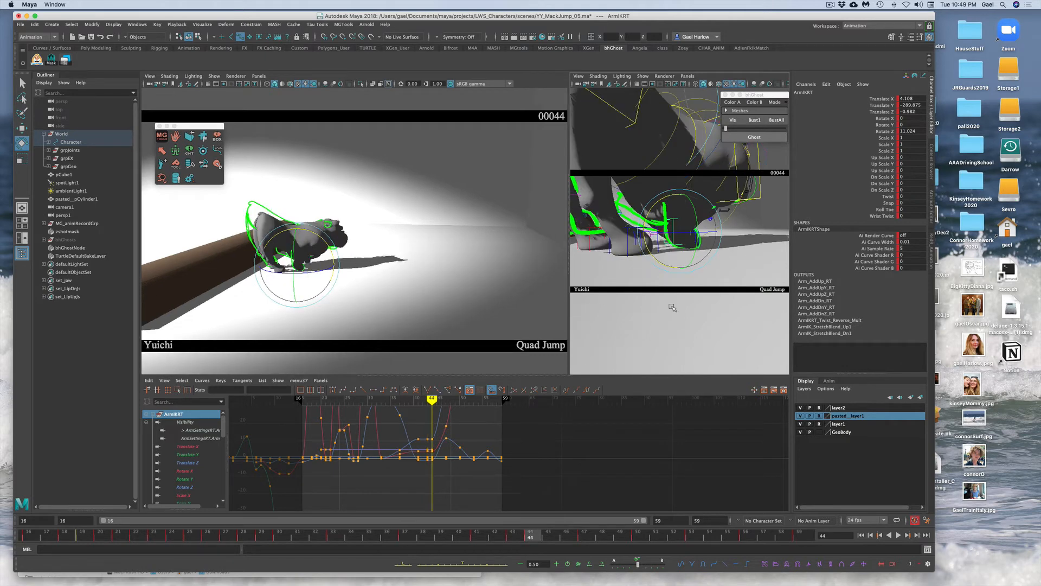
Step: At frame 44, set ArmIKRT to about 62.9 in Rotate X, -292.7 in Translate Y and -0.2 in Translate Z, and key the peeling paw
{"action": "left_click_drag", "start_coordinate": [711, 293], "coordinate": [713, 235], "text": "alt"}
{"action": "key", "text": "w"}
{"action": "left_click", "coordinate": [877, 105]}
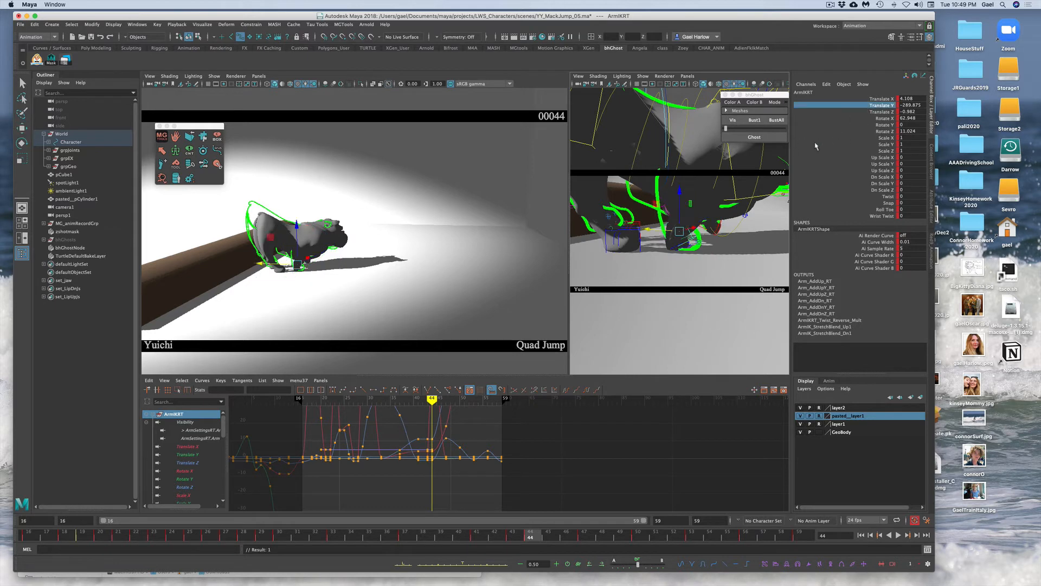
{"action": "mouse_move", "coordinate": [679, 215]}
{"action": "left_mouse_down"}
{"action": "mouse_move", "coordinate": [656, 227]}
{"action": "mouse_move", "coordinate": [693, 210]}
{"action": "left_mouse_up"}
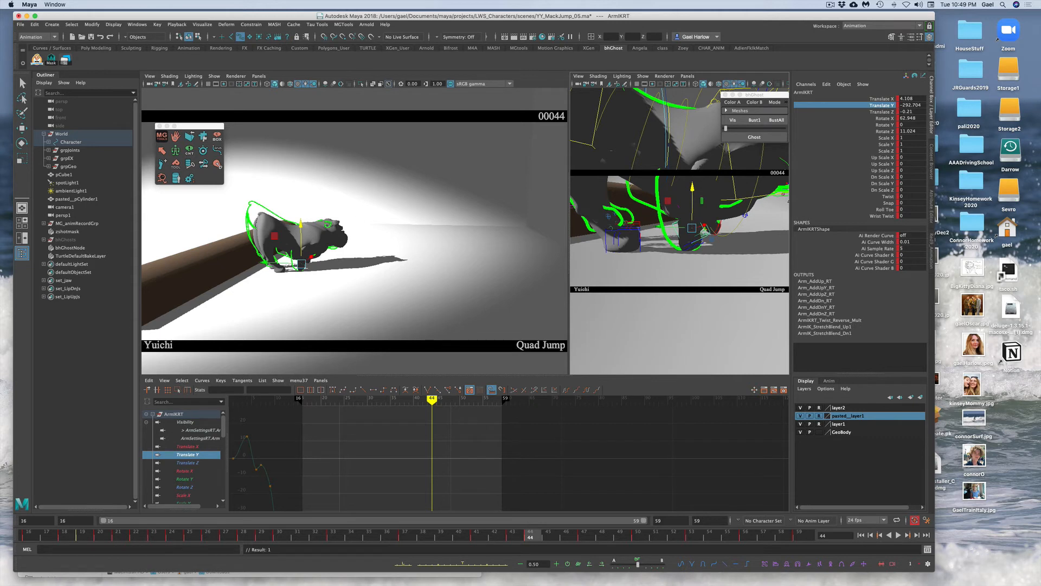
{"action": "left_click", "coordinate": [662, 274]}
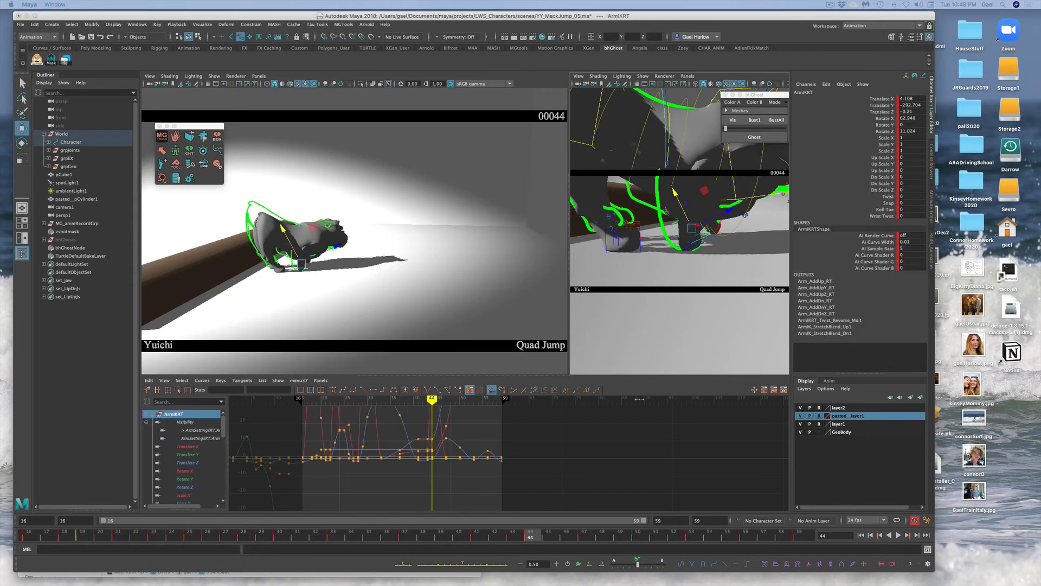
{"action": "key", "text": "s"}
Step: Scrub through the run-out to frame 57 and back to frame 41, and bust all ghosts
{"action": "left_click_drag", "start_coordinate": [529, 544], "coordinate": [763, 535]}
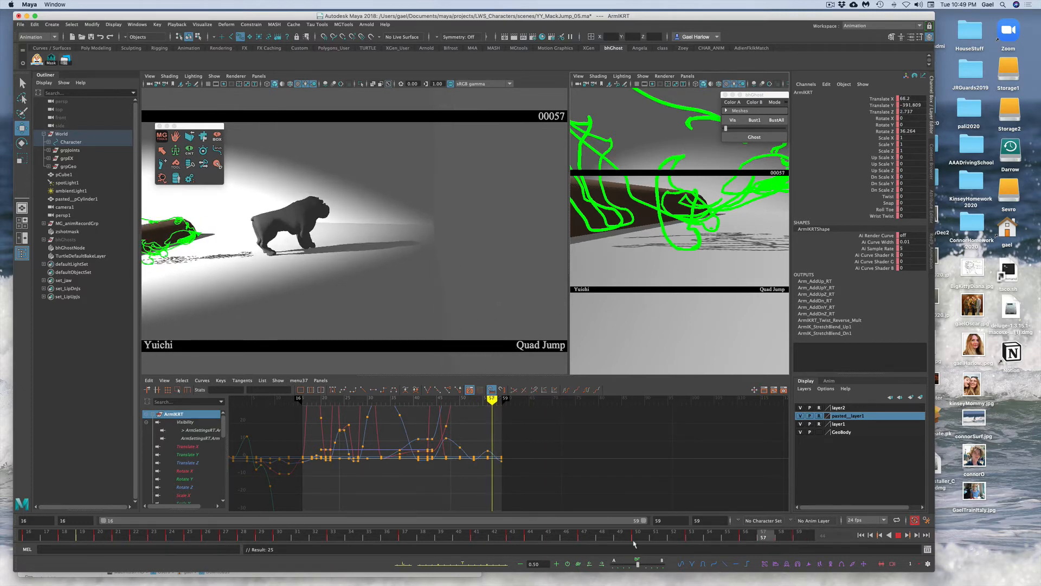
{"action": "left_click_drag", "start_coordinate": [633, 544], "coordinate": [484, 546]}
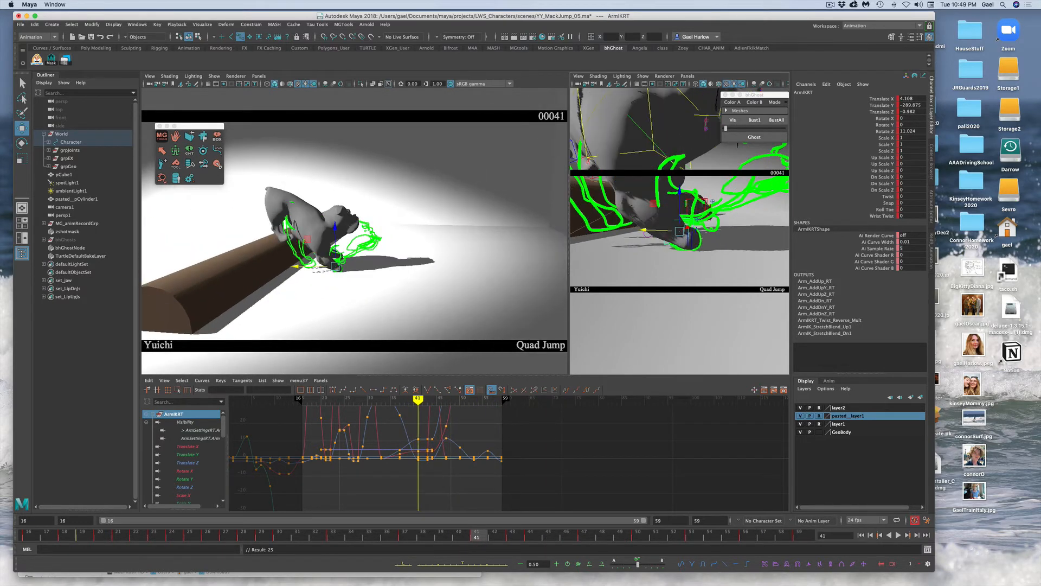
{"action": "left_click", "coordinate": [776, 120]}
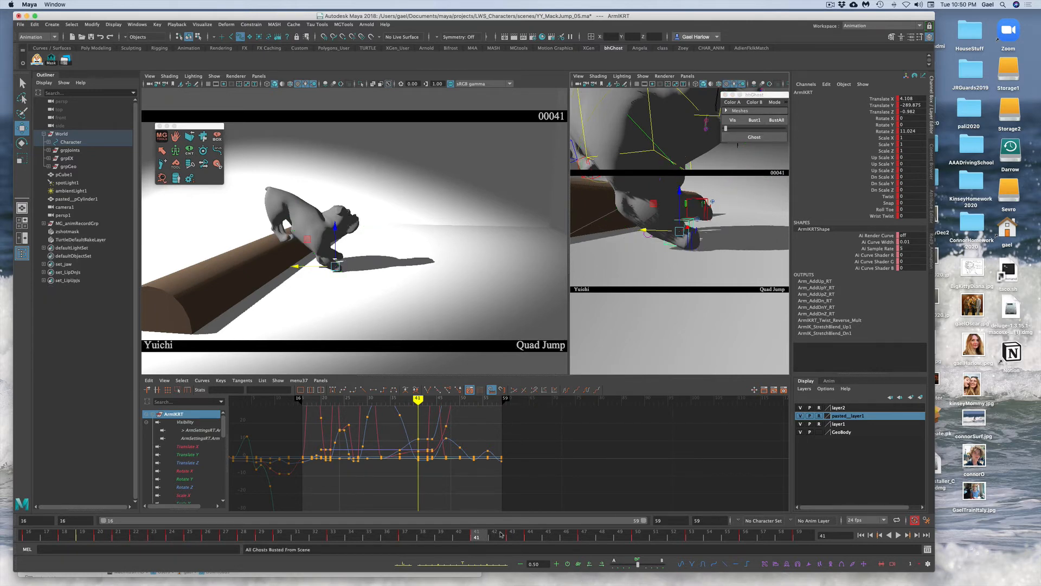
Step: Play back the landing, stop at frame 50 and create a ghost of that frame
{"action": "key", "text": "alt+v"}
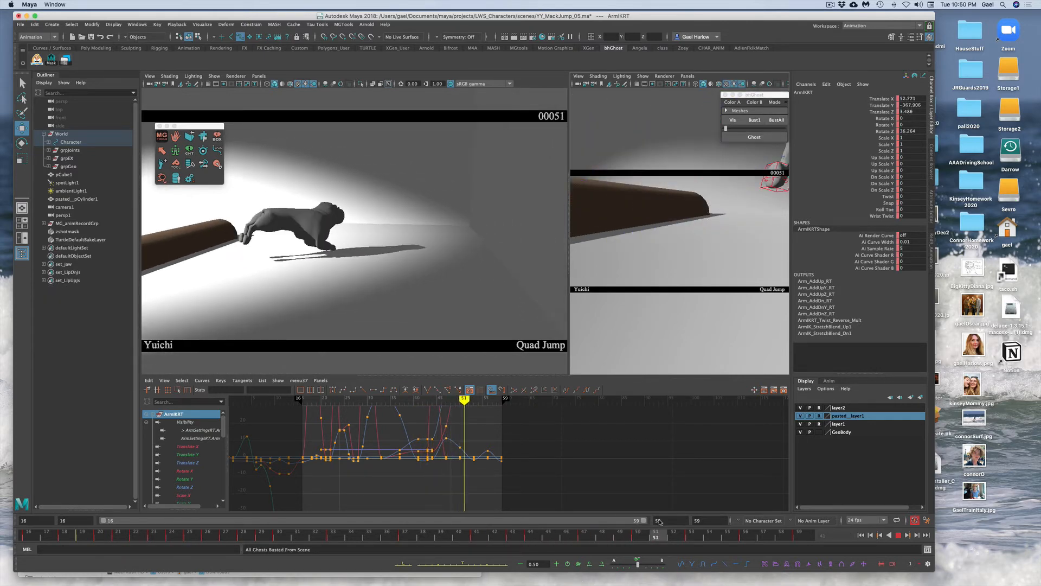
{"action": "left_click_drag", "start_coordinate": [645, 522], "coordinate": [643, 522]}
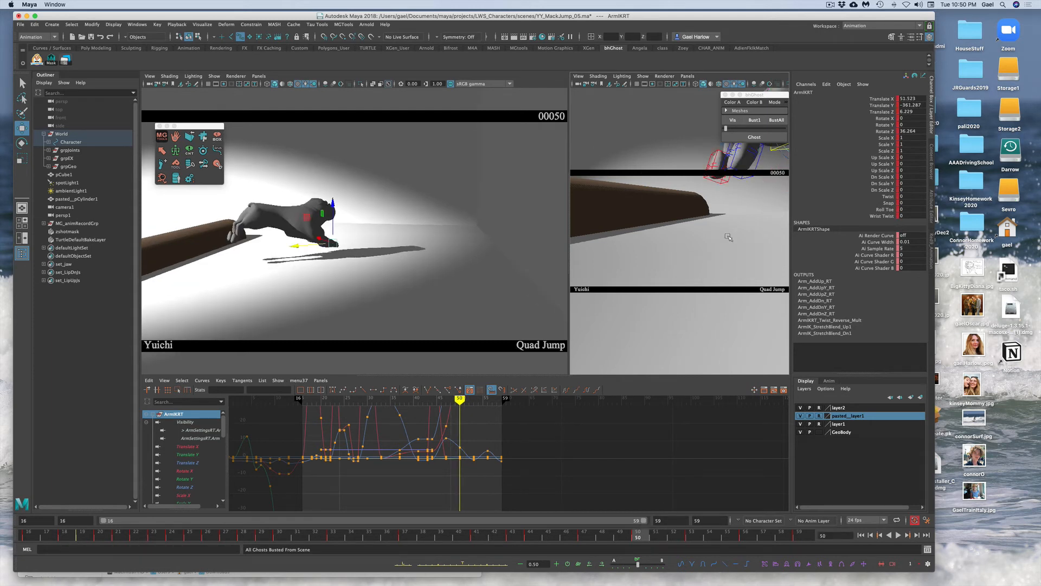
{"action": "left_click_drag", "start_coordinate": [729, 237], "coordinate": [596, 265], "text": "alt"}
{"action": "left_click", "coordinate": [755, 137]}
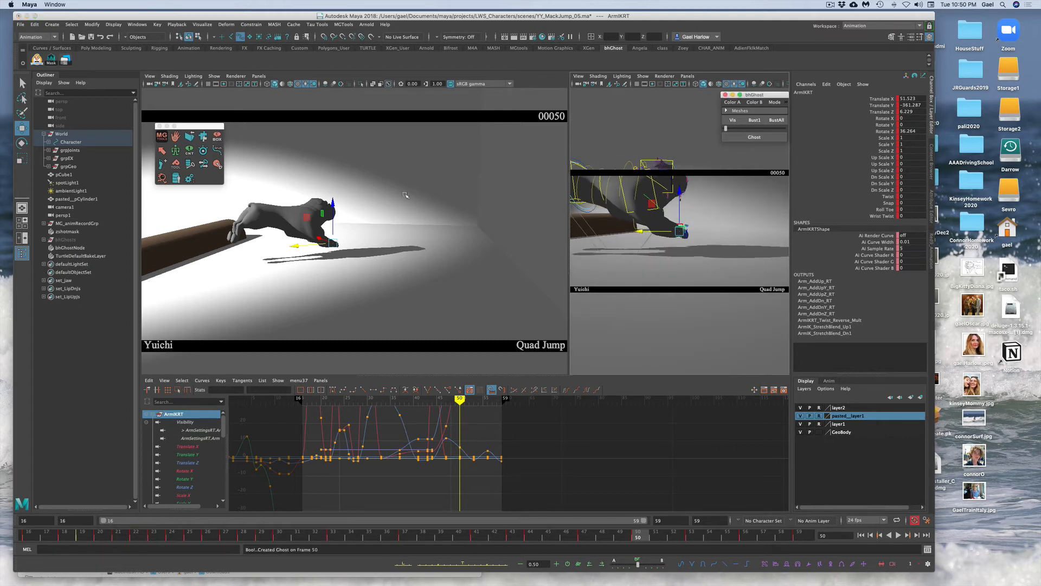
Step: At frame 50, push ClavRT to about -0.9 in Translate Y and 0.9 in Translate Z, and rotate the shoulder slightly
{"action": "left_click", "coordinate": [632, 150]}
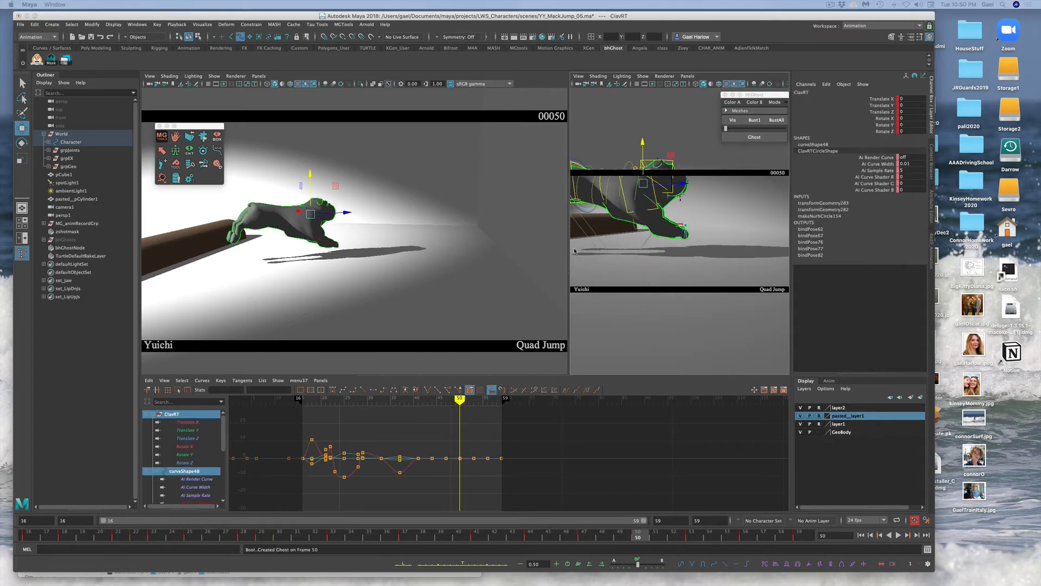
{"action": "left_click_drag", "start_coordinate": [643, 142], "coordinate": [675, 188]}
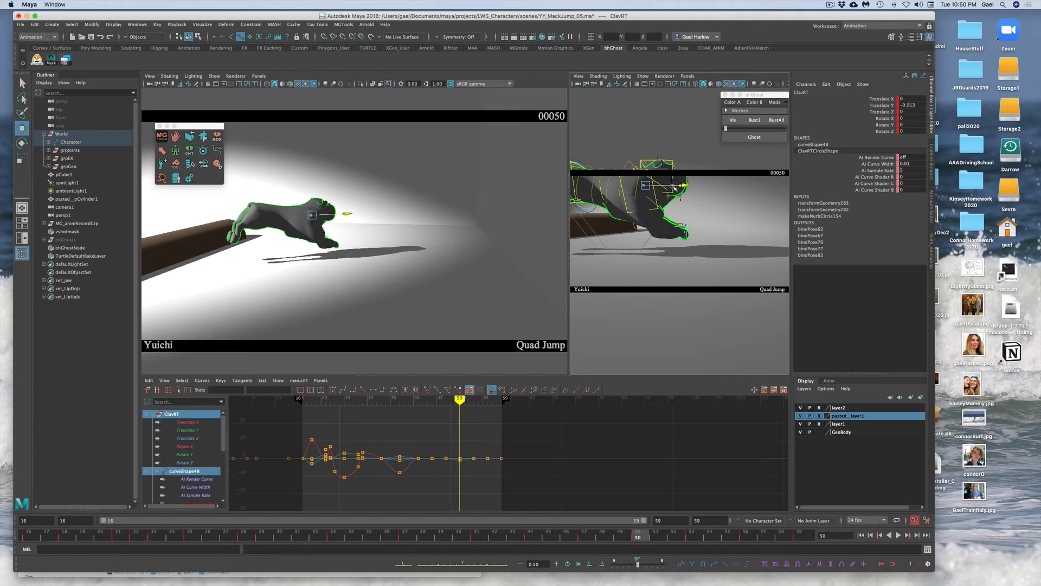
{"action": "key", "text": "e"}
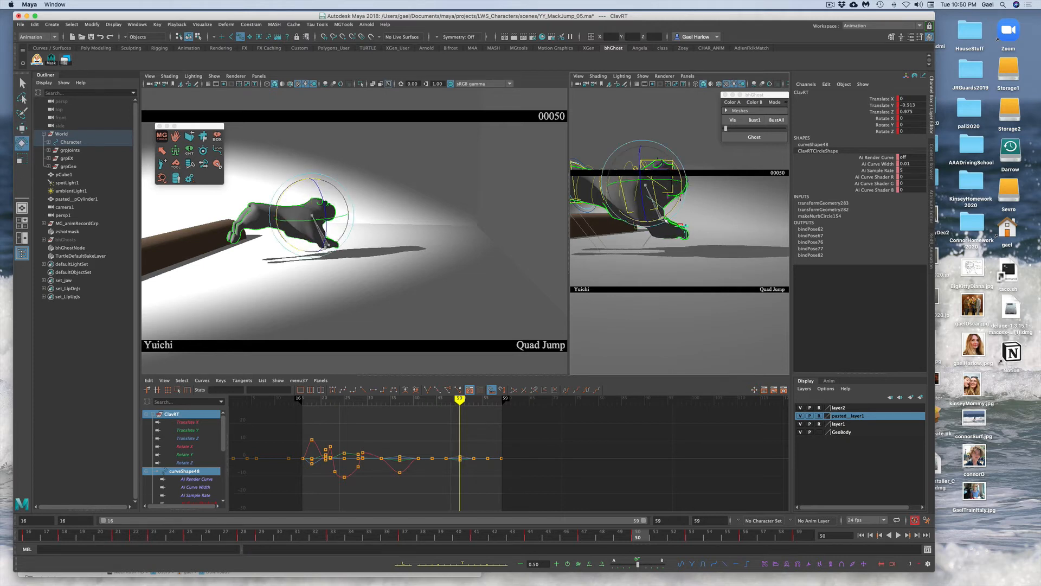
{"action": "left_click_drag", "start_coordinate": [662, 219], "coordinate": [666, 218]}
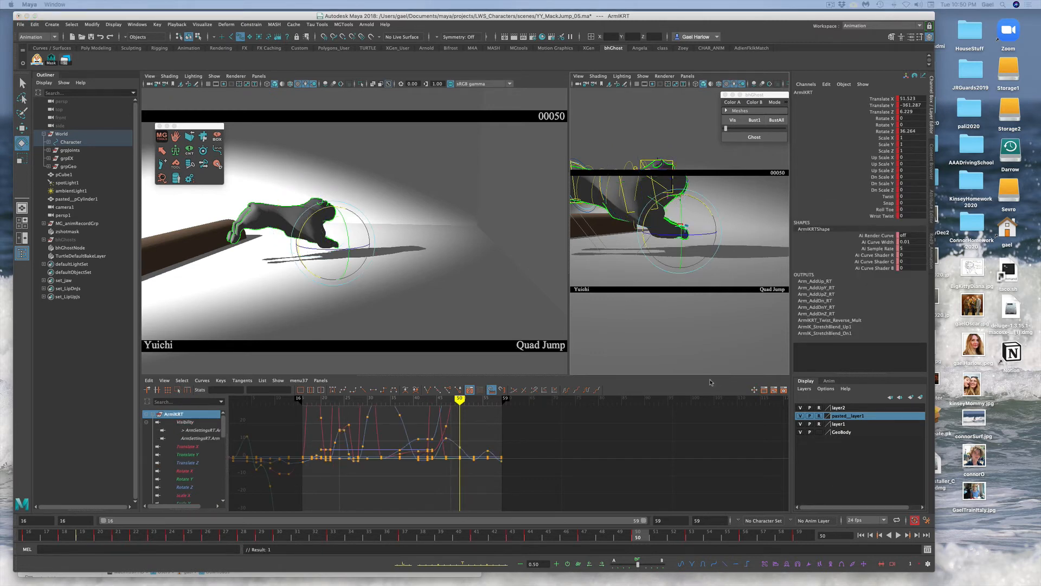
Step: Reach the right front paw forward at frame 50 to Translate X 53.58 and Translate Y -364.092 on ArmIKRT, and renew the ghost
{"action": "key", "text": "w"}
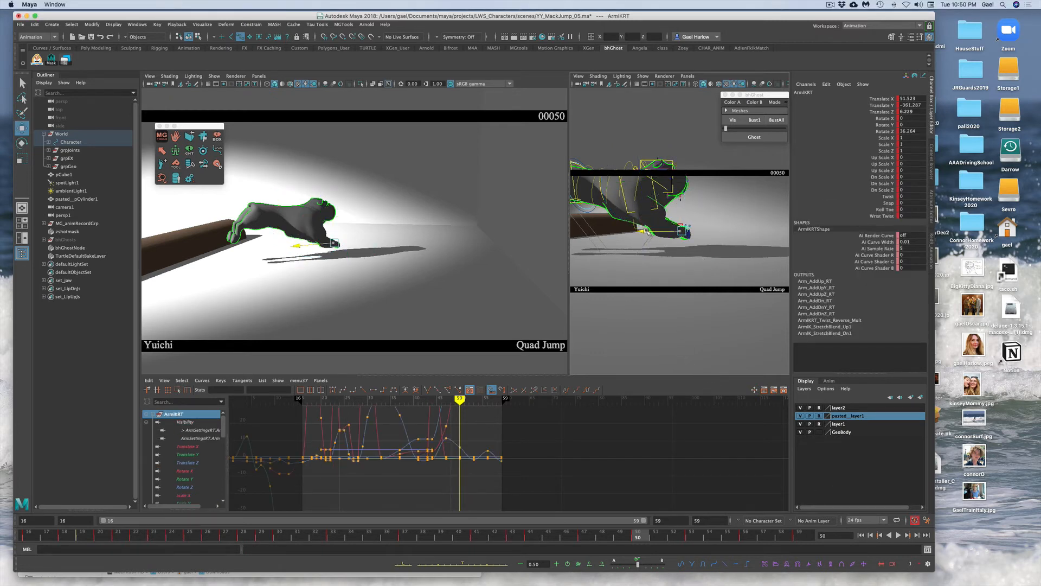
{"action": "left_click_drag", "start_coordinate": [647, 232], "coordinate": [653, 232]}
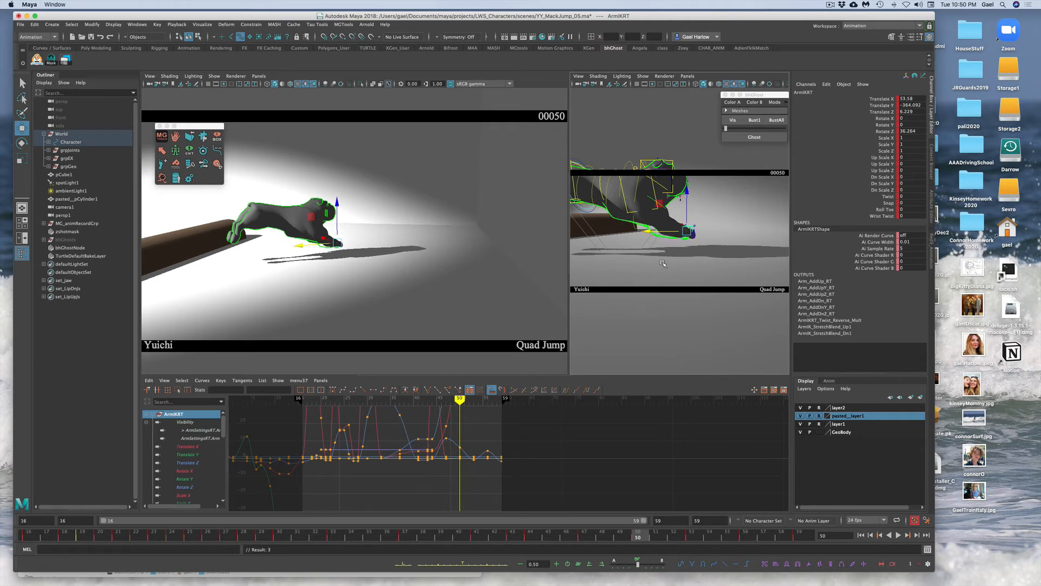
{"action": "left_click", "coordinate": [754, 136]}
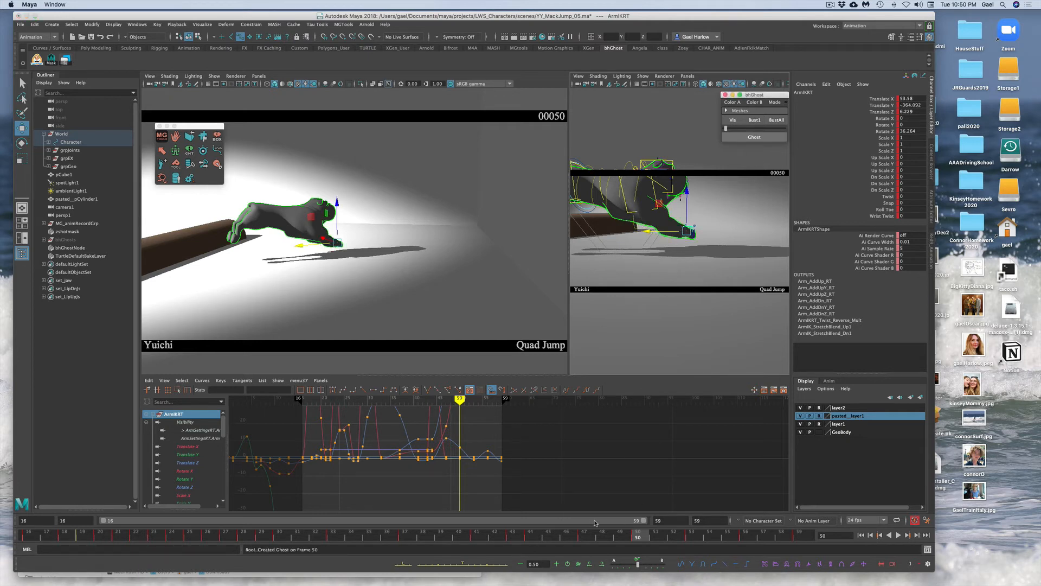
Step: Create a ghost of frame 53 and step between frames 51 and 53 to examine the right front paw's contact
{"action": "left_click_drag", "start_coordinate": [643, 539], "coordinate": [701, 537]}
{"action": "left_click", "coordinate": [753, 140]}
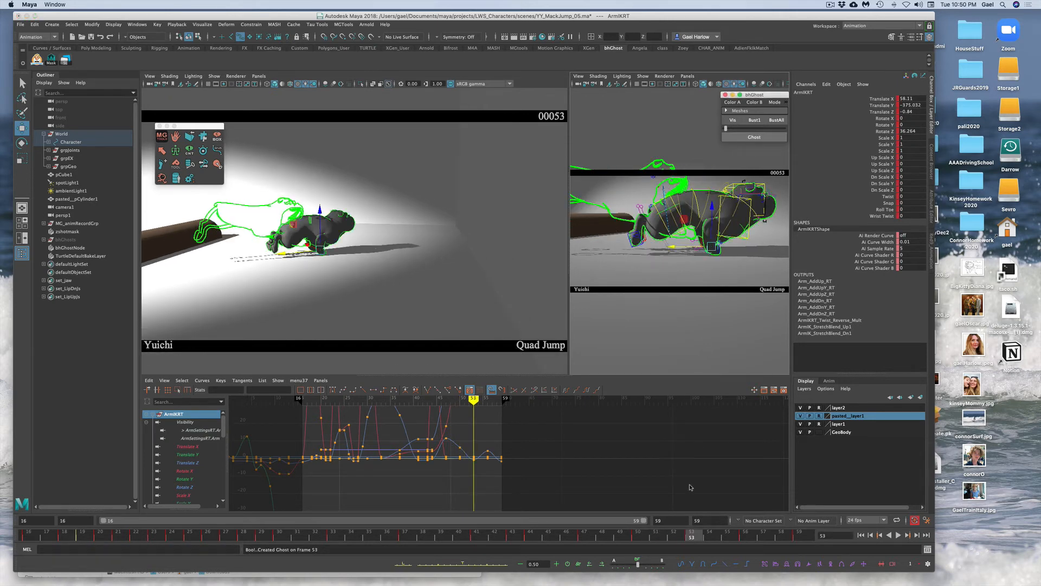
{"action": "left_click_drag", "start_coordinate": [679, 538], "coordinate": [666, 539]}
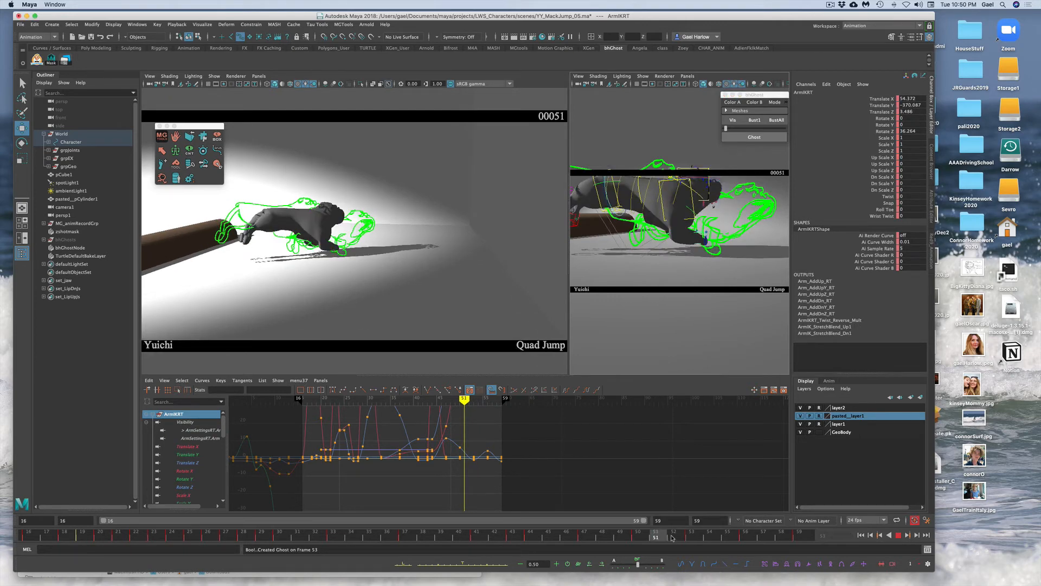
{"action": "left_click", "coordinate": [673, 537]}
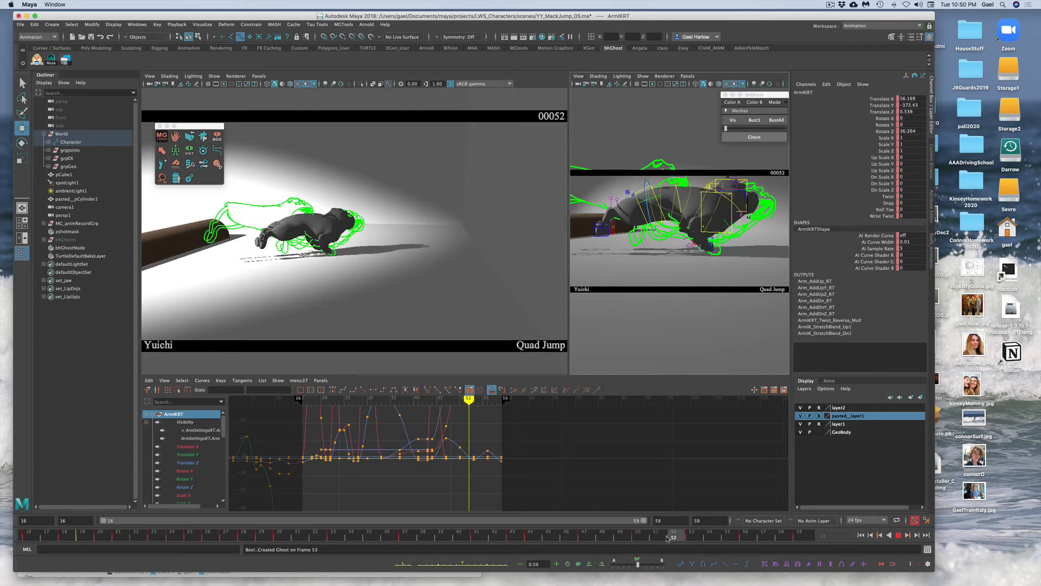
{"action": "left_click_drag", "start_coordinate": [668, 538], "coordinate": [660, 538]}
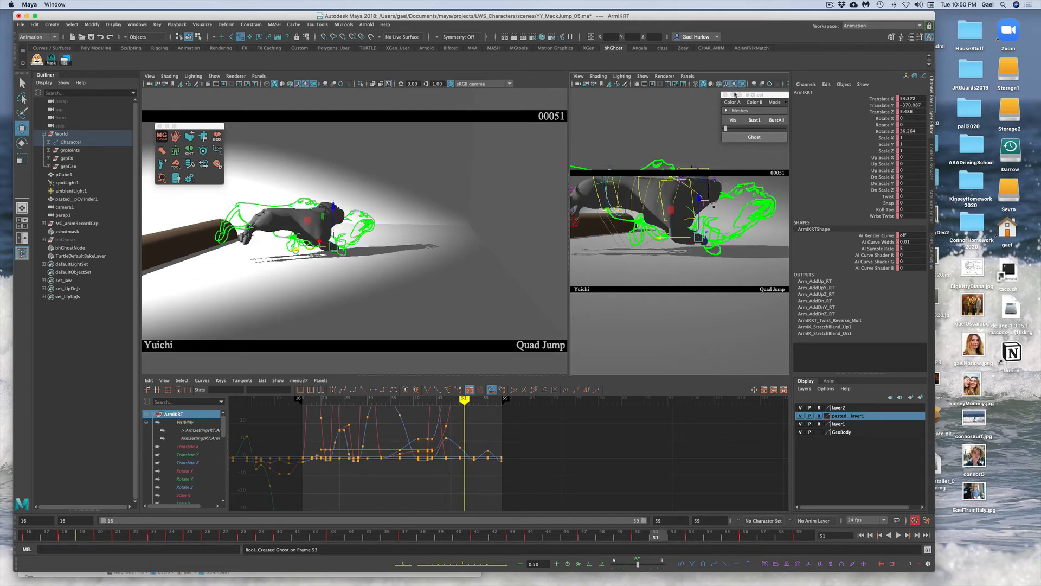
Step: Copy ArmIKRT's planted pose from frame 53 to frames 51 and 56, and key it on both
{"action": "left_click", "coordinate": [689, 538]}
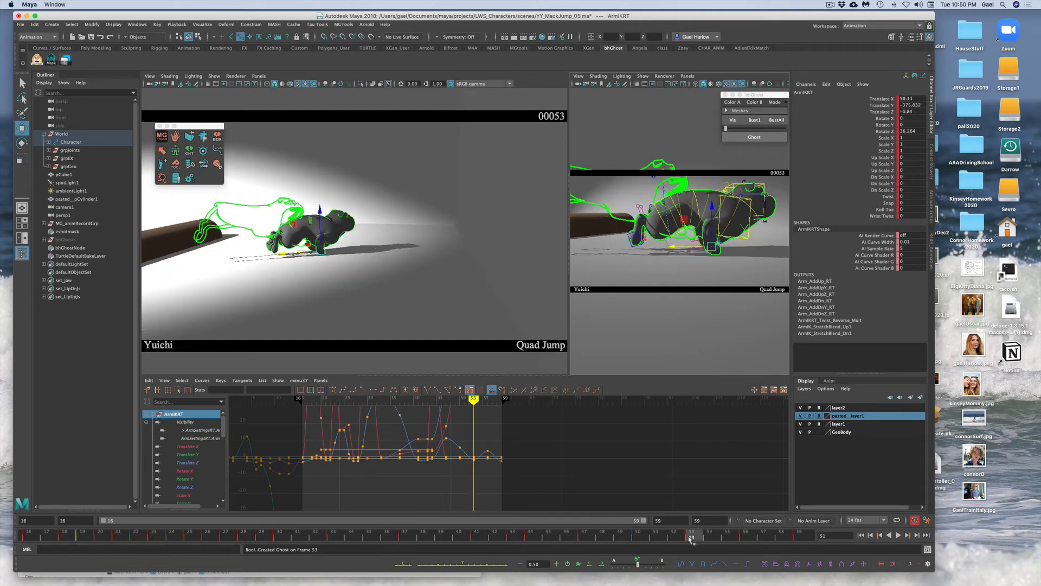
{"action": "left_click_drag", "start_coordinate": [691, 538], "coordinate": [666, 536]}
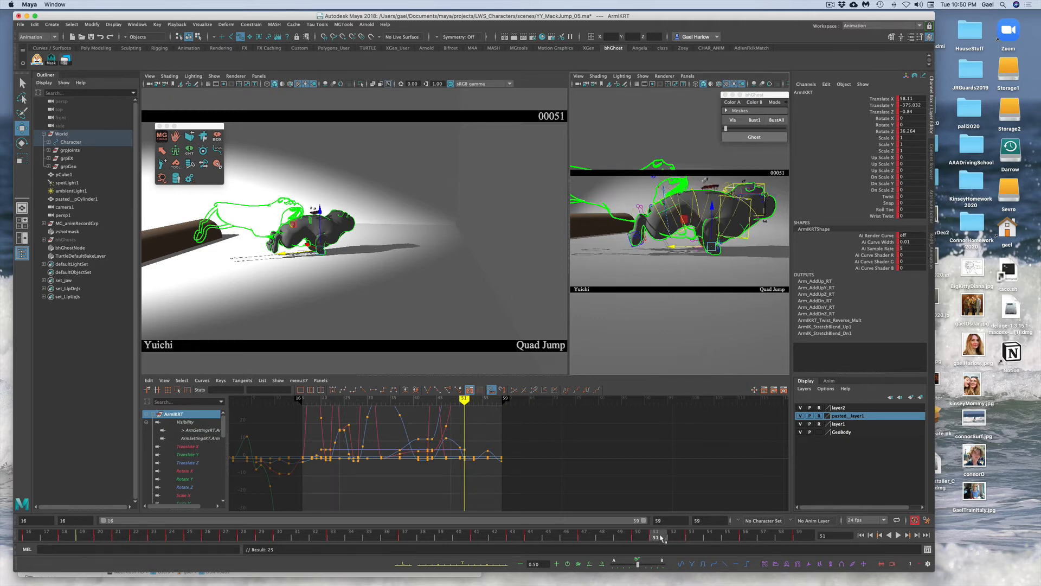
{"action": "left_click_drag", "start_coordinate": [660, 537], "coordinate": [747, 536]}
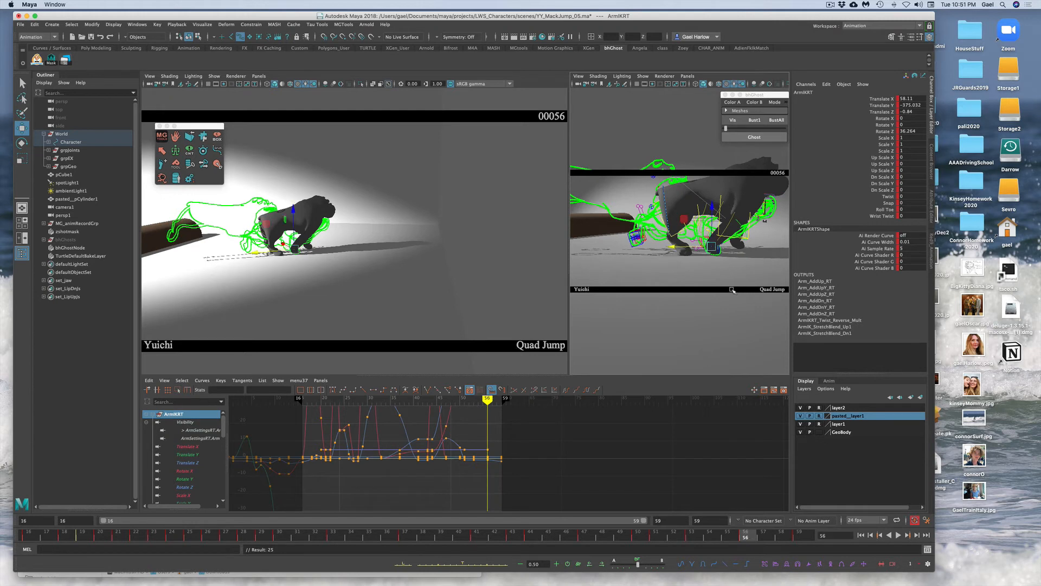
Step: Replace all ghosts with one of frame 56 and compare frames 55 and 54 against it
{"action": "left_click_drag", "start_coordinate": [730, 290], "coordinate": [701, 306], "text": "alt"}
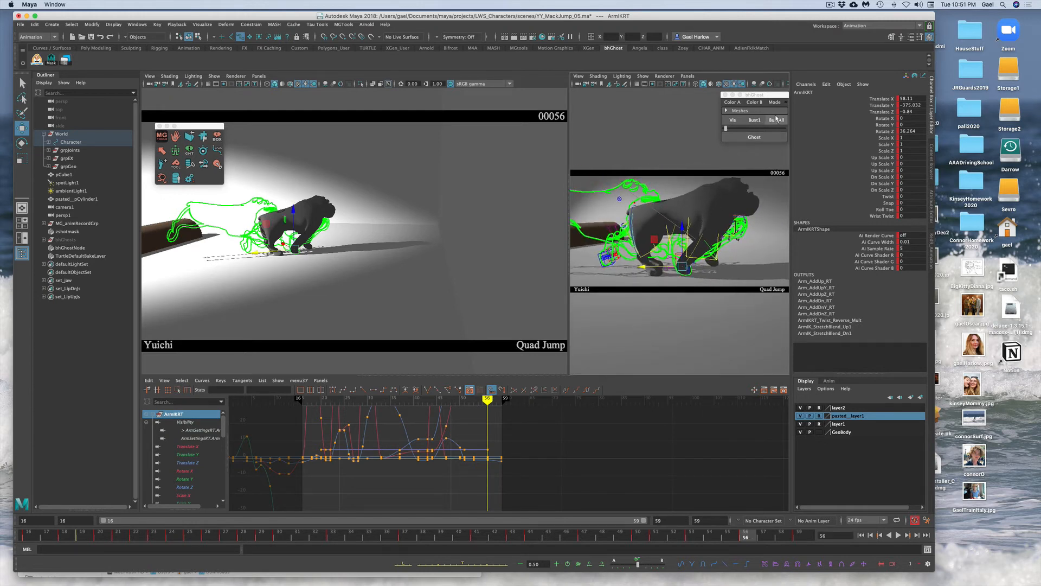
{"action": "left_click", "coordinate": [769, 138]}
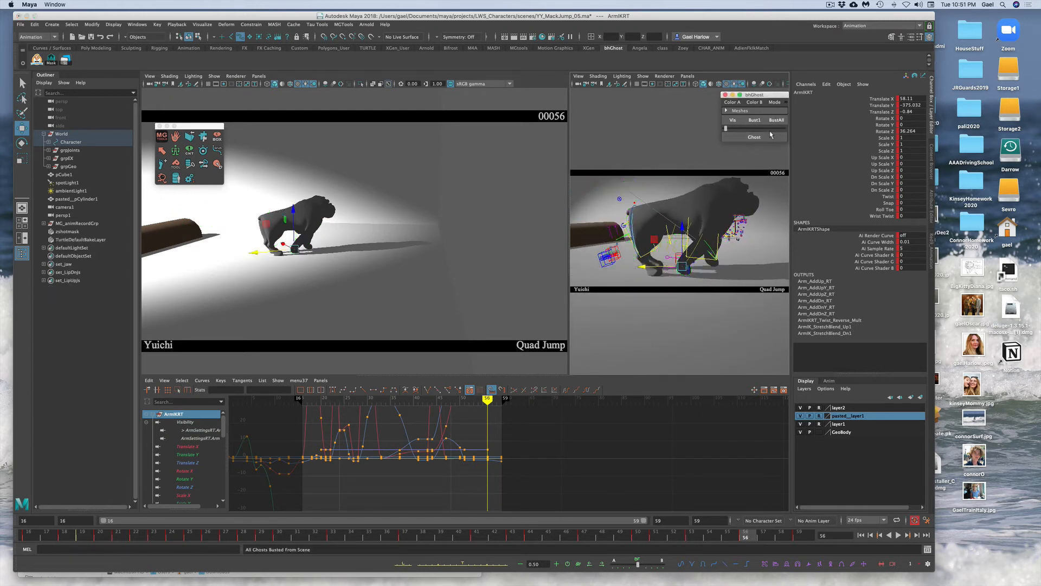
{"action": "left_click", "coordinate": [728, 537]}
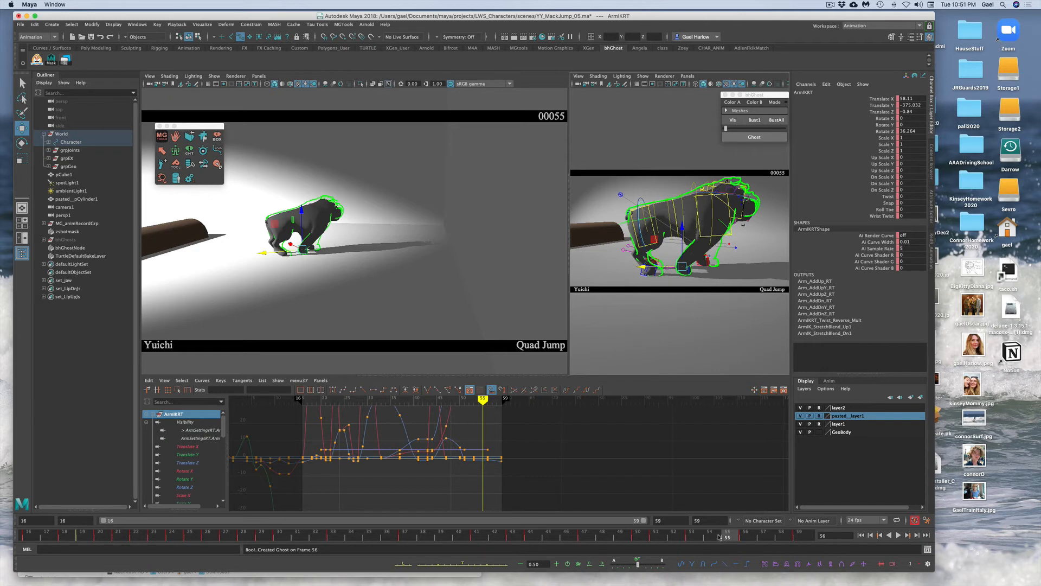
{"action": "left_click_drag", "start_coordinate": [719, 537], "coordinate": [717, 537]}
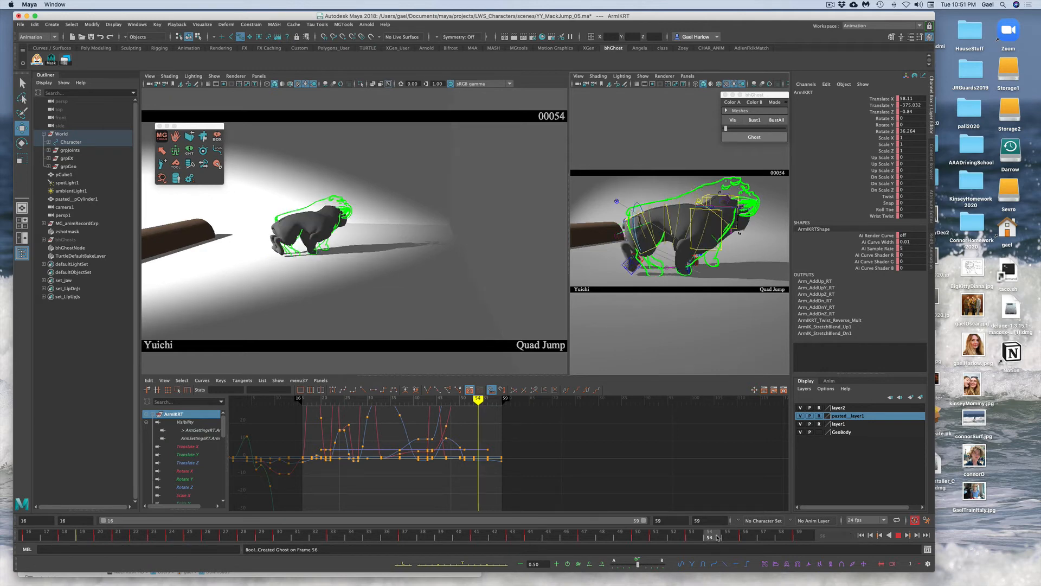
Step: At frame 55, peel ArmIKRT up to Rotate X 82.42 and place it at Translate X 60.82, Y -378.726 and Z 0.106
{"action": "left_click", "coordinate": [726, 537]}
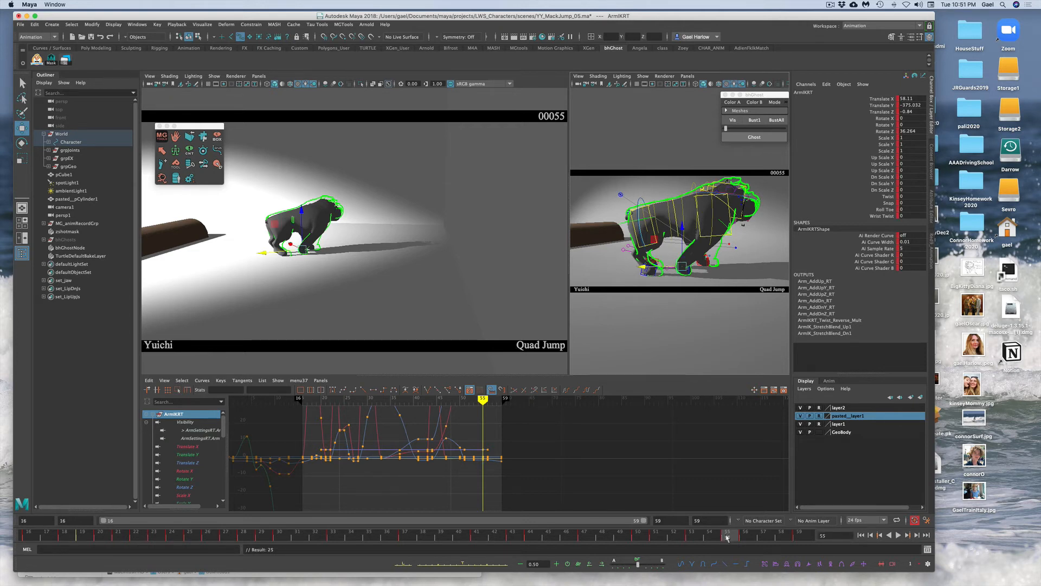
{"action": "key", "text": "f"}
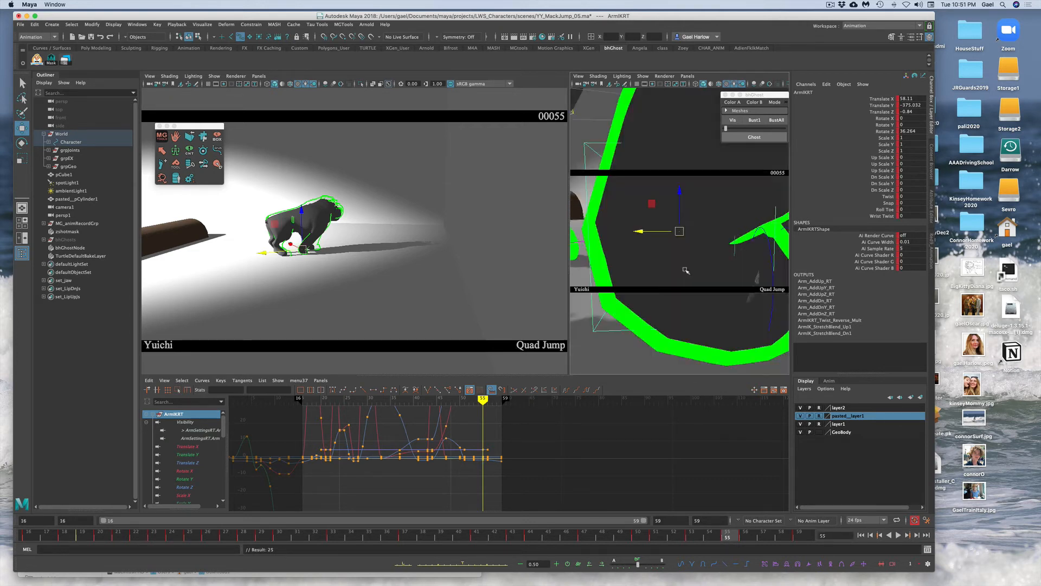
{"action": "right_click_drag", "start_coordinate": [720, 319], "coordinate": [658, 317], "text": "alt"}
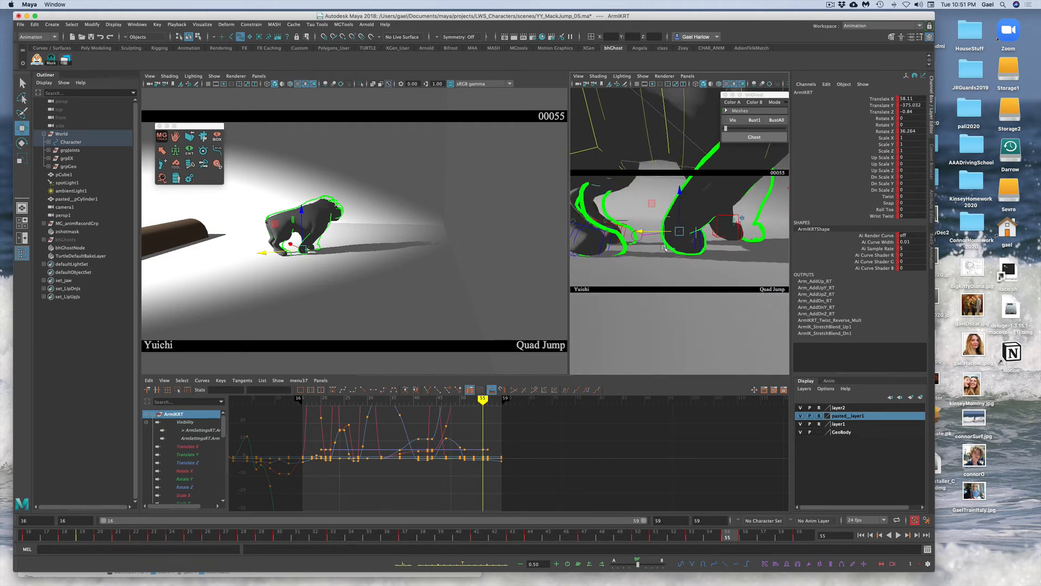
{"action": "key", "text": "e"}
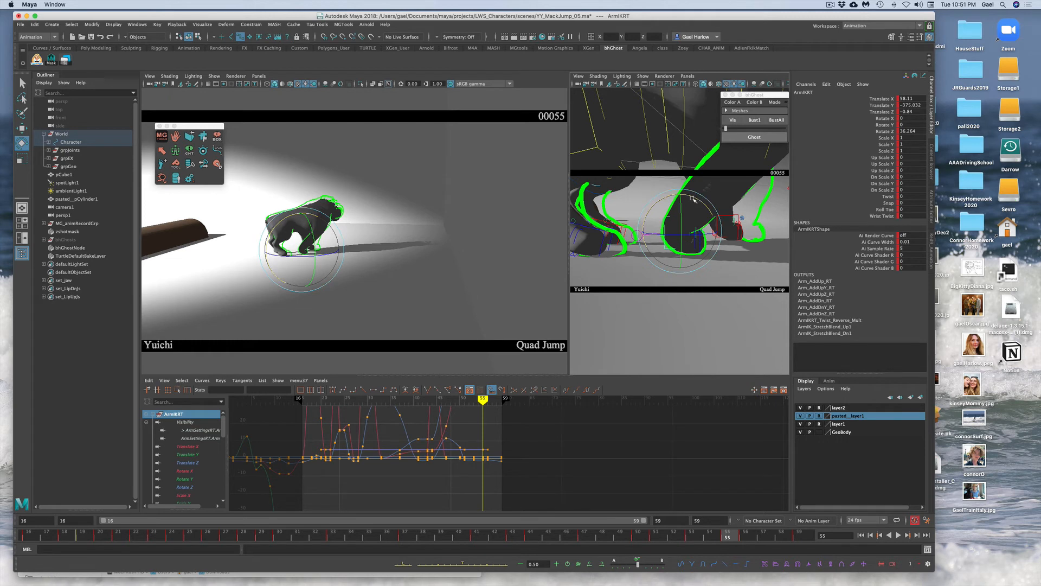
{"action": "left_click_drag", "start_coordinate": [692, 199], "coordinate": [757, 250]}
{"action": "key", "text": "w"}
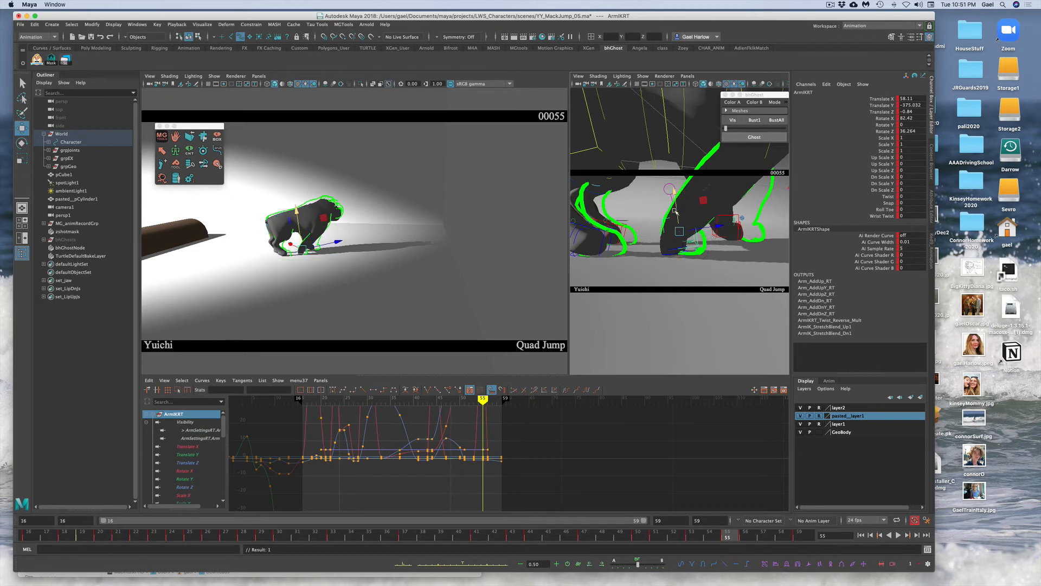
{"action": "left_click_drag", "start_coordinate": [675, 211], "coordinate": [729, 228]}
{"action": "left_click_drag", "start_coordinate": [697, 192], "coordinate": [723, 223]}
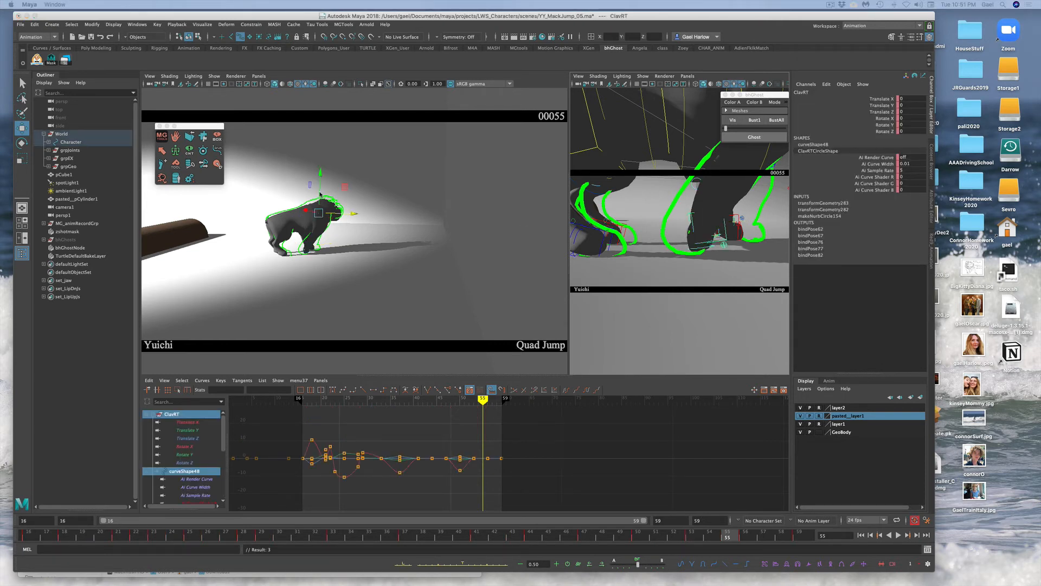
Step: Rotate the right clavicle control ClavRT at frame 55 so the shoulder follows the lifting right front paw
{"action": "key", "text": "e"}
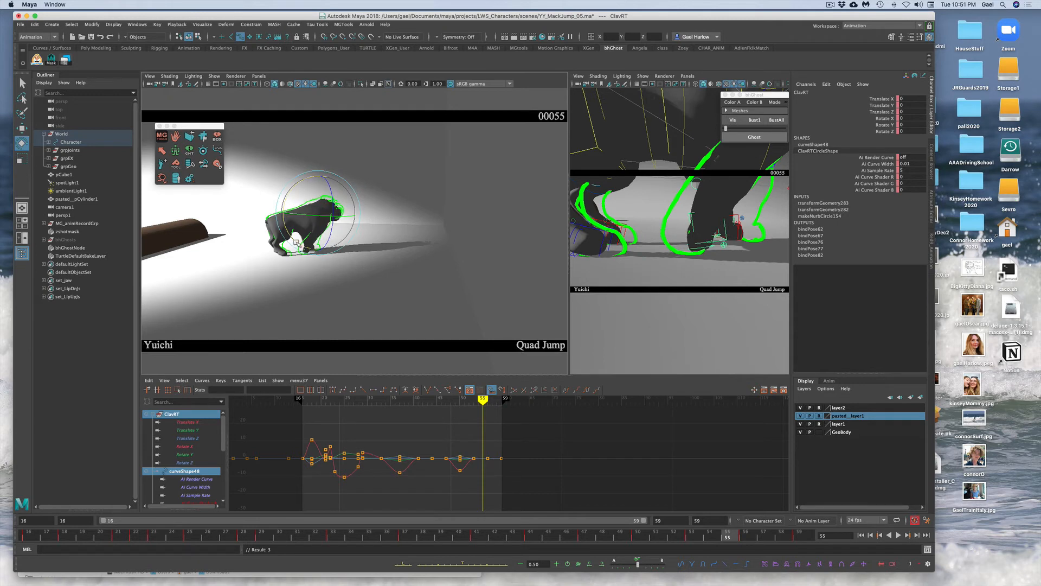
{"action": "left_click_drag", "start_coordinate": [293, 241], "coordinate": [324, 201]}
{"action": "key", "text": "w"}
{"action": "right_click_drag", "start_coordinate": [683, 285], "coordinate": [647, 279], "text": "alt"}
{"action": "middle_click_drag", "start_coordinate": [758, 218], "coordinate": [738, 243], "text": "alt"}
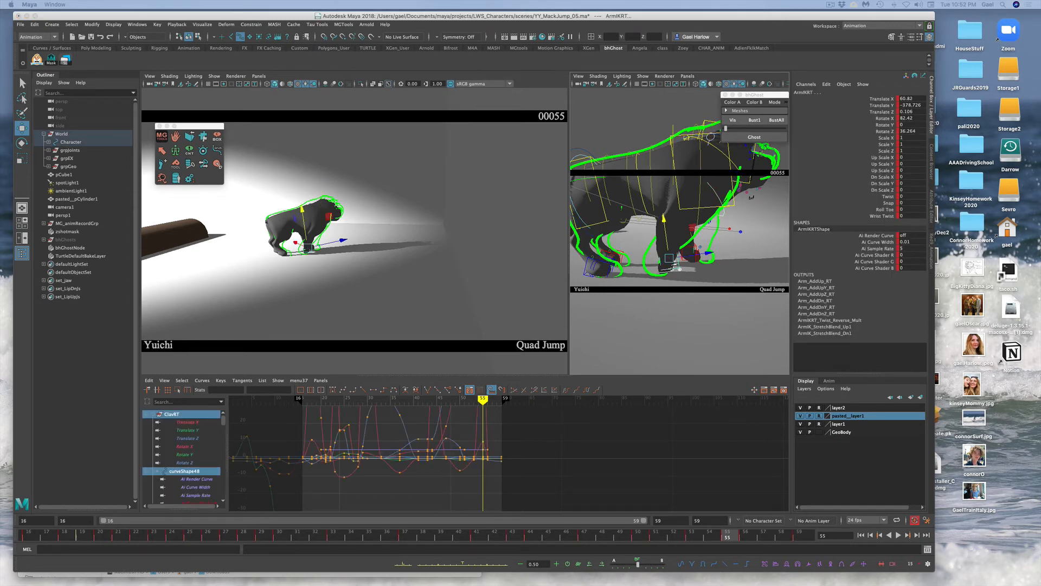
Step: Remove all ghosts from the scene and cut the frame 56 keys of ArmIKRT and ClavRT
{"action": "left_click_drag", "start_coordinate": [0, 142], "coordinate": [261, 142]}
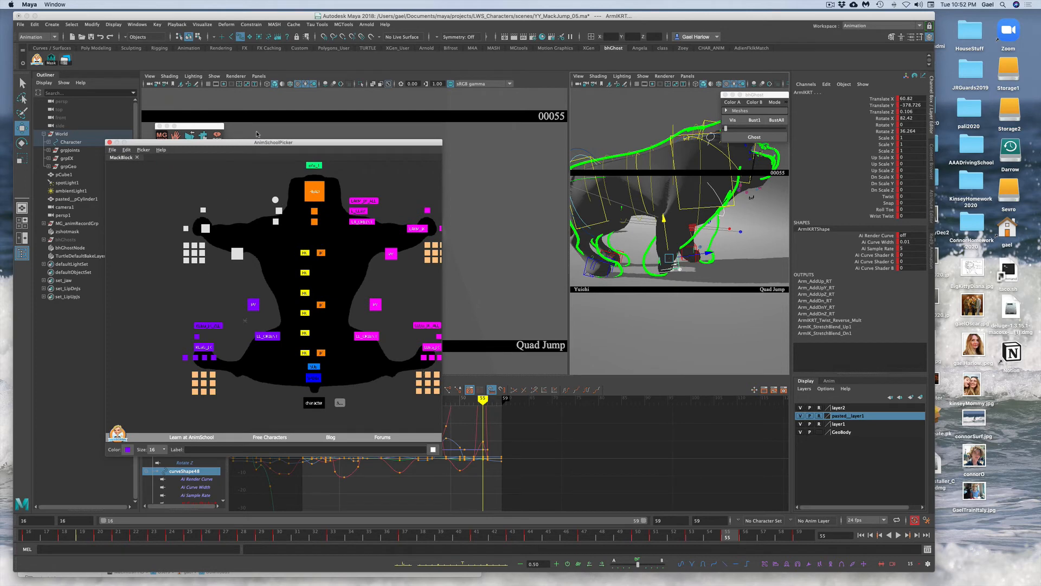
{"action": "left_click", "coordinate": [369, 203]}
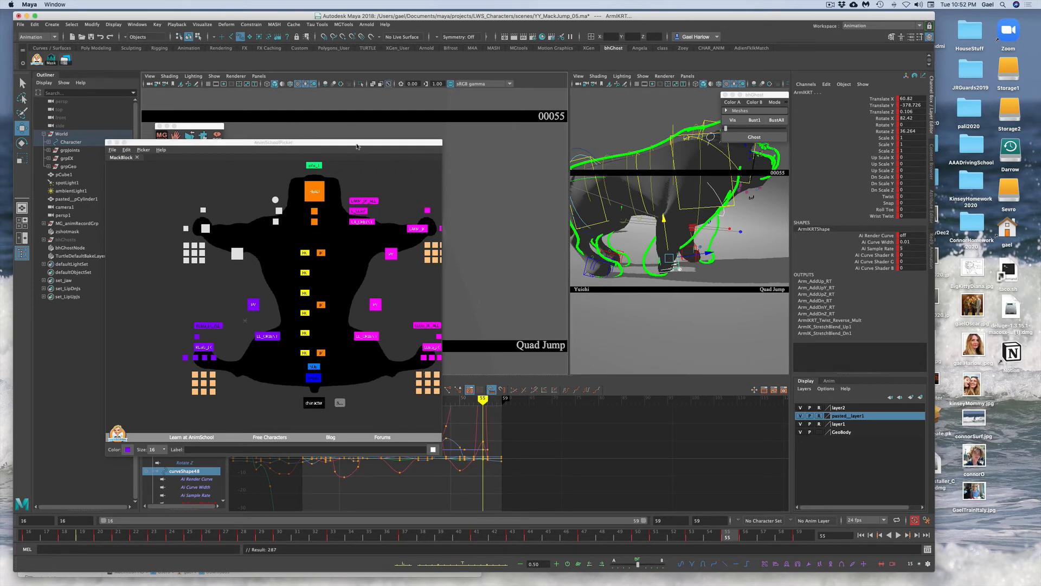
{"action": "left_click_drag", "start_coordinate": [357, 145], "coordinate": [0, 146]}
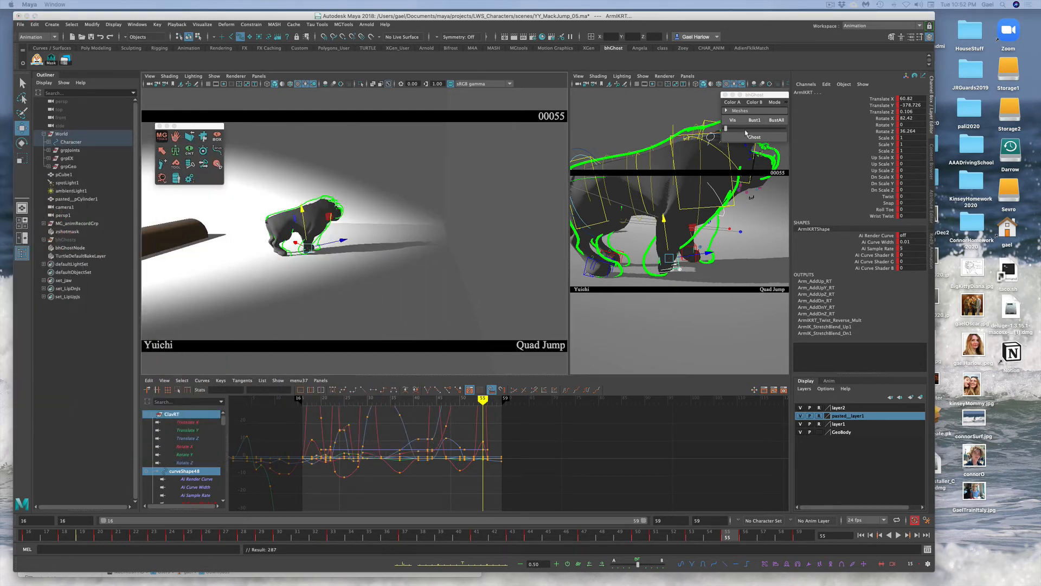
{"action": "left_click", "coordinate": [776, 120]}
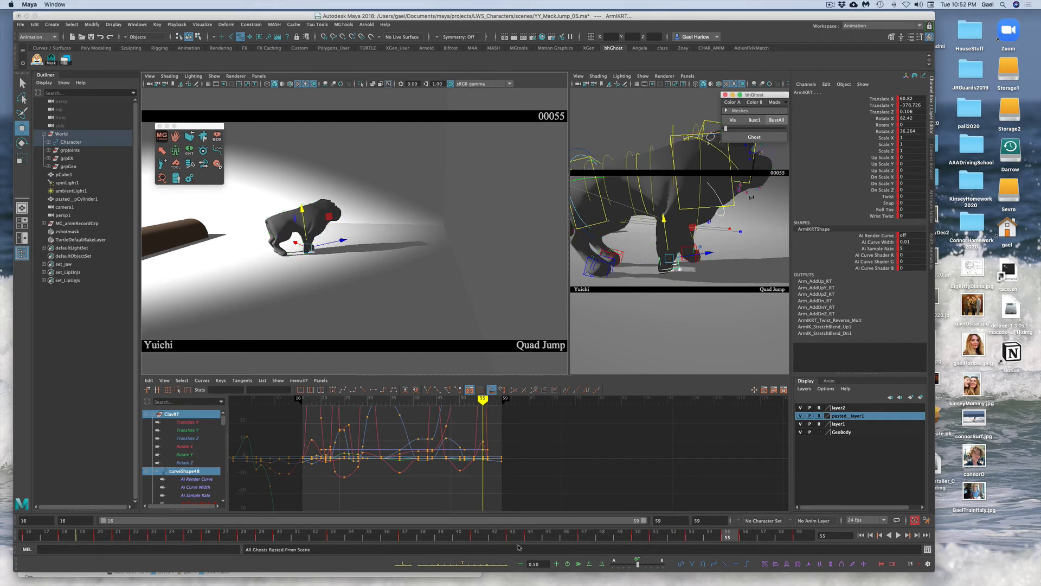
{"action": "left_click_drag", "start_coordinate": [726, 537], "coordinate": [749, 535]}
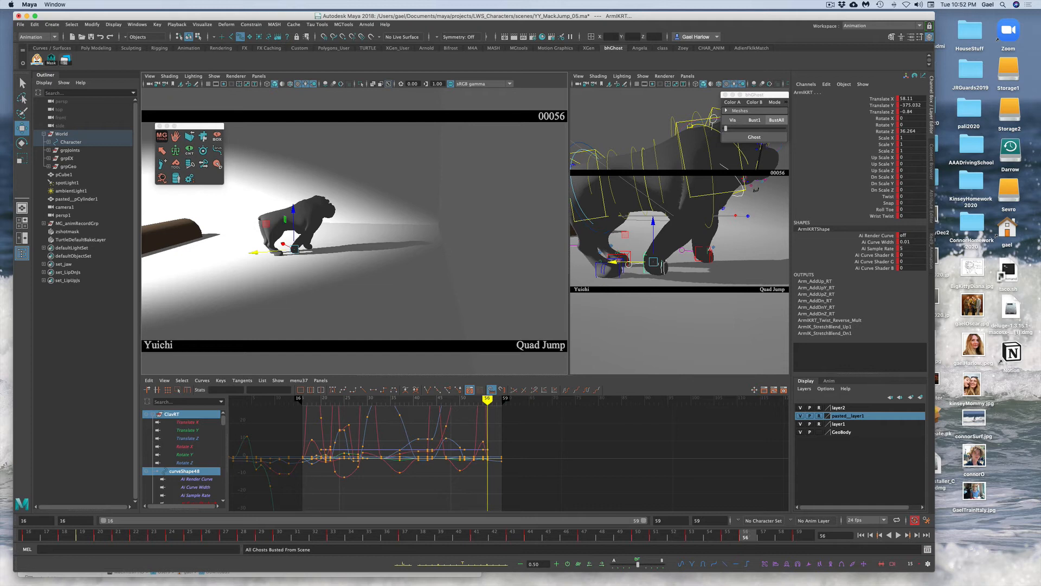
{"action": "right_click", "coordinate": [745, 535]}
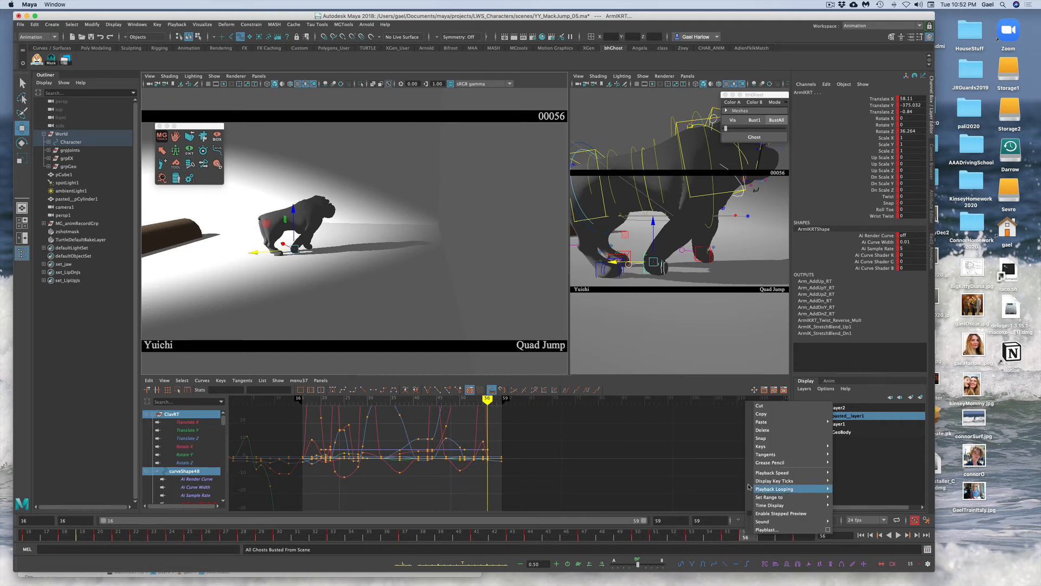
{"action": "left_click", "coordinate": [761, 406]}
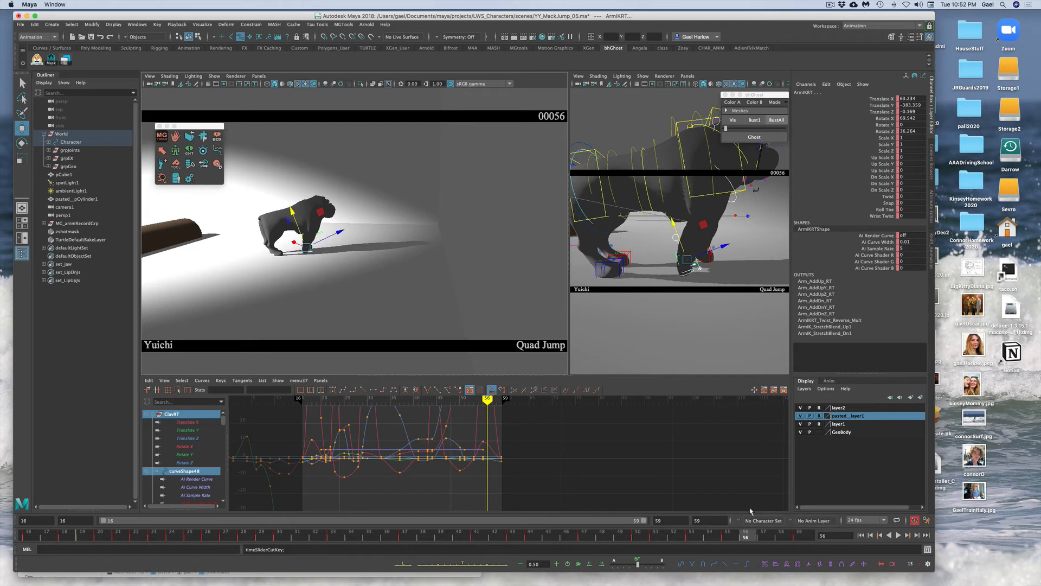
Step: At frame 57, carry ArmIKRT forward and up to Translate Y -392.433 and Translate Z 2.35, with Rotate X 52.031
{"action": "left_click_drag", "start_coordinate": [759, 538], "coordinate": [799, 536]}
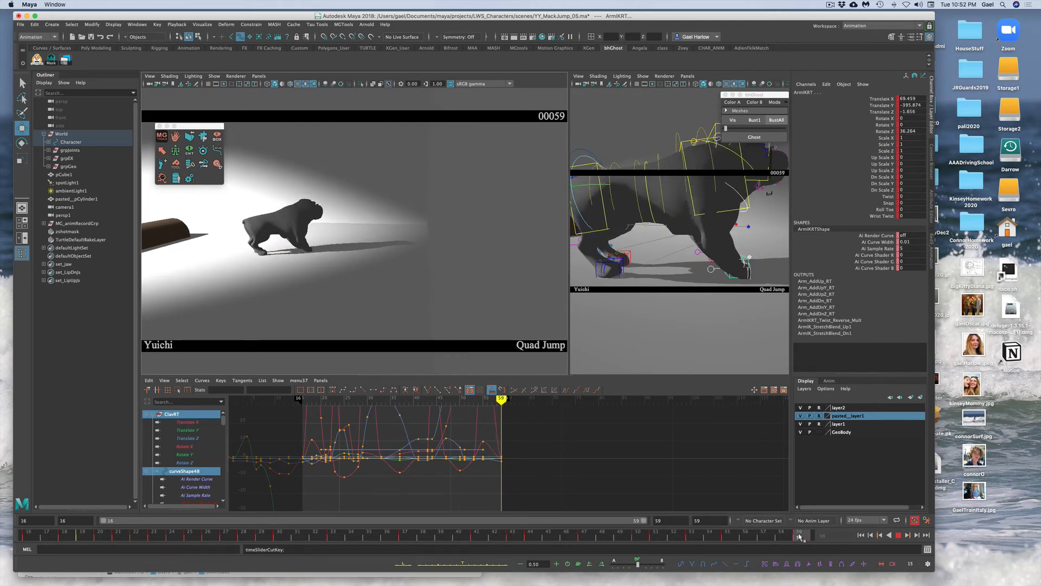
{"action": "left_click", "coordinate": [765, 537]}
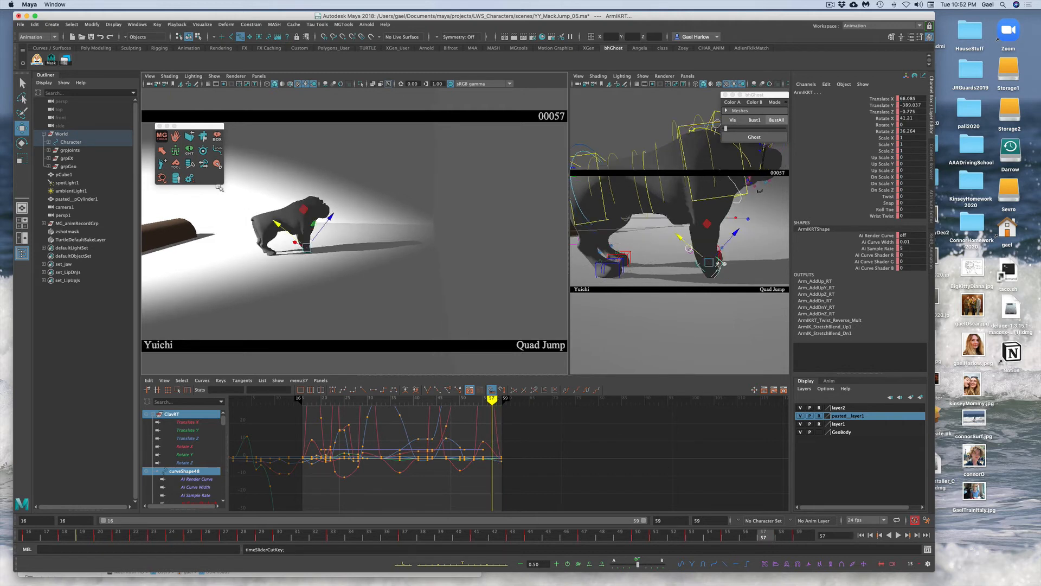
{"action": "left_click", "coordinate": [868, 105]}
{"action": "left_click_drag", "start_coordinate": [708, 245], "coordinate": [712, 234]}
{"action": "key", "text": "z"}
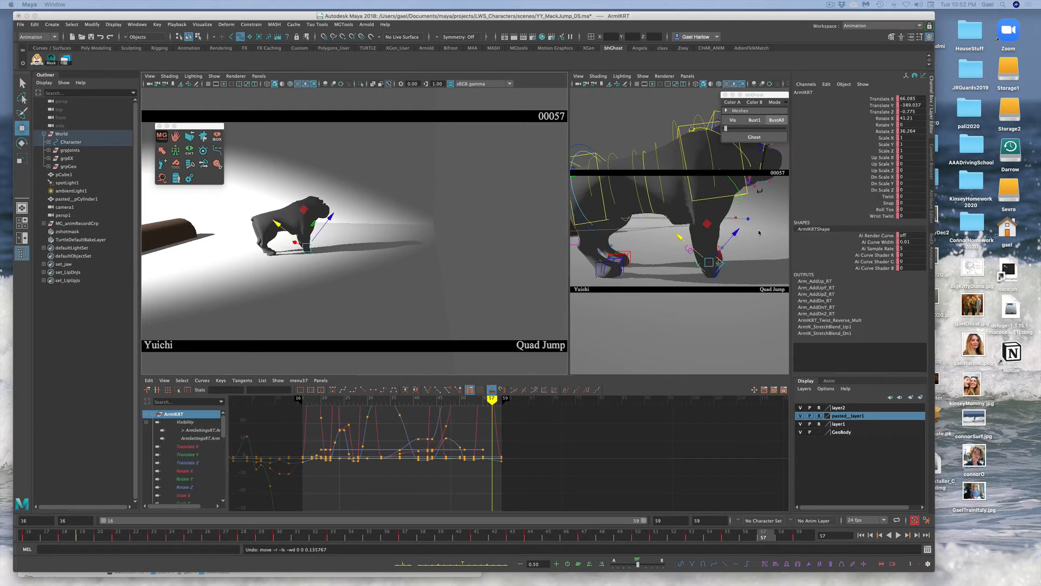
{"action": "left_click", "coordinate": [871, 106]}
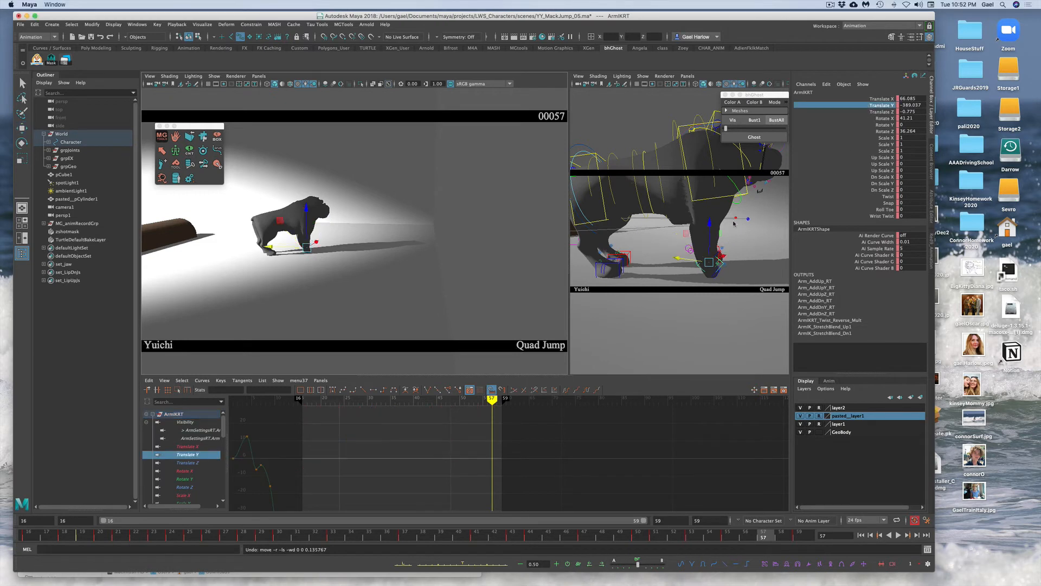
{"action": "mouse_move", "coordinate": [708, 238]}
{"action": "left_mouse_down"}
{"action": "mouse_move", "coordinate": [682, 248]}
{"action": "mouse_move", "coordinate": [703, 250]}
{"action": "left_mouse_up"}
{"action": "key", "text": "e"}
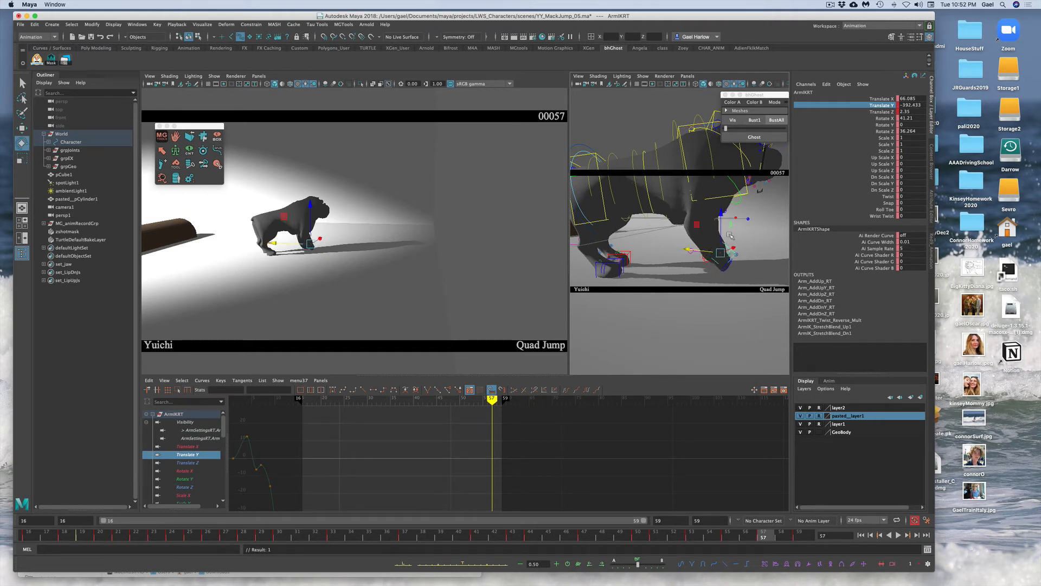
{"action": "left_click_drag", "start_coordinate": [729, 218], "coordinate": [740, 224]}
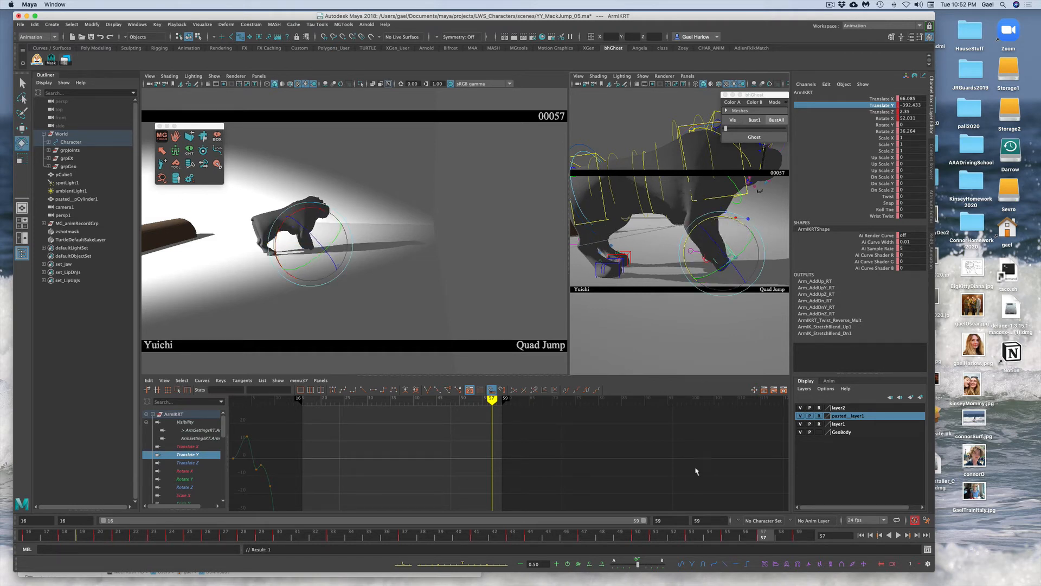
Step: Pose ClavRT at frame 39 with Rotate X -21.007, Translate Y -3.021 and Translate Z 1.483, and play back the shoulder motion
{"action": "mouse_move", "coordinate": [754, 538]}
{"action": "left_mouse_down"}
{"action": "mouse_move", "coordinate": [735, 535]}
{"action": "mouse_move", "coordinate": [829, 526]}
{"action": "mouse_move", "coordinate": [781, 536]}
{"action": "mouse_move", "coordinate": [391, 536]}
{"action": "mouse_move", "coordinate": [454, 530]}
{"action": "mouse_move", "coordinate": [445, 530]}
{"action": "left_mouse_up"}
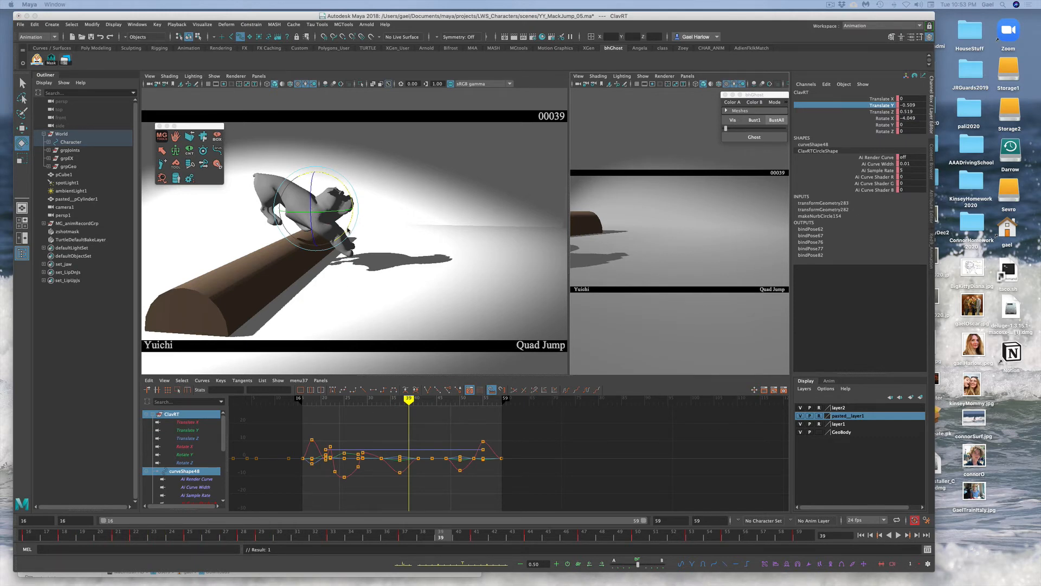
{"action": "left_click_drag", "start_coordinate": [349, 231], "coordinate": [313, 196]}
{"action": "key", "text": "w"}
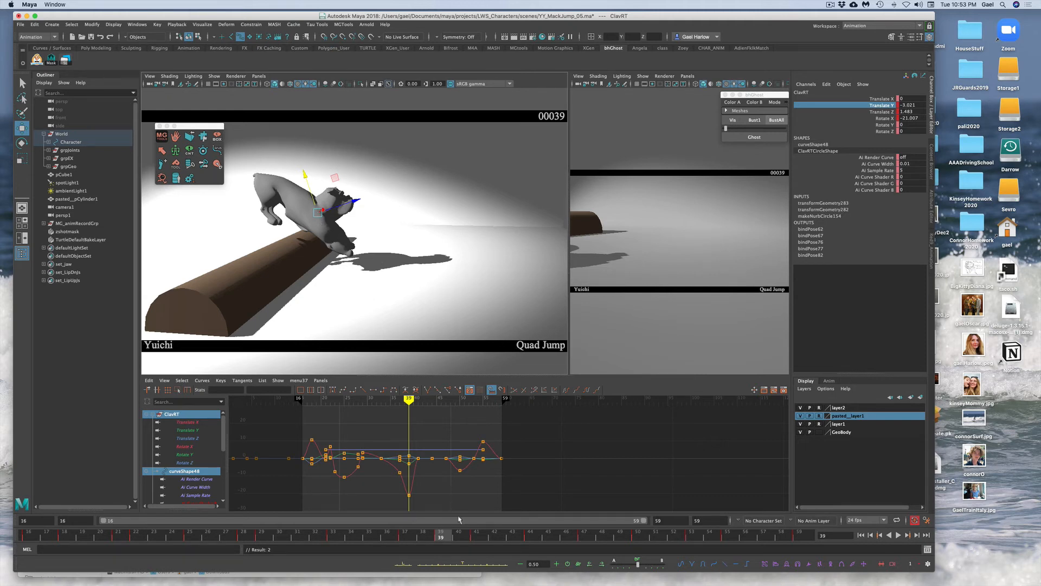
{"action": "key", "text": "alt+v"}
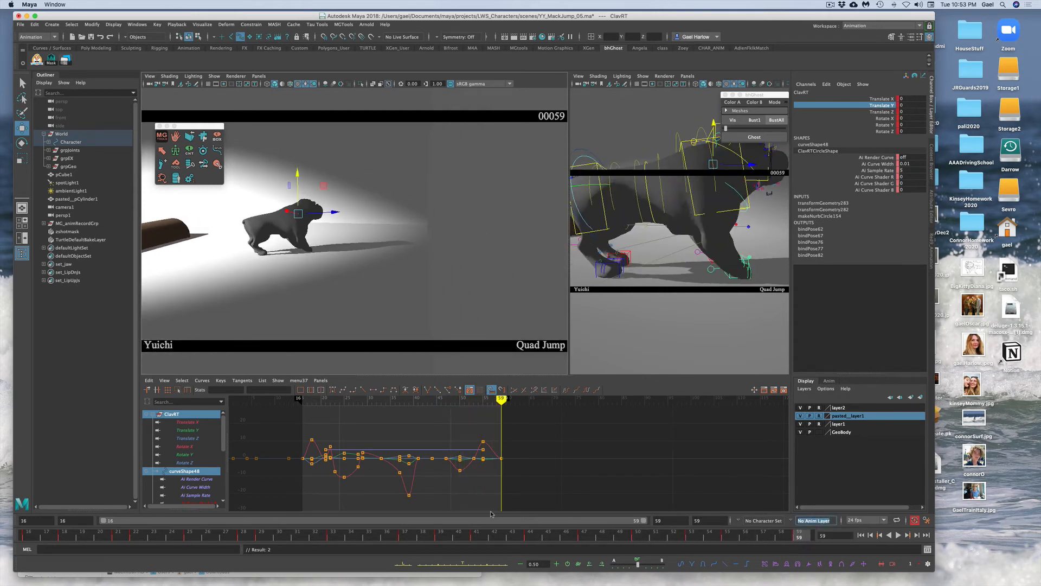
{"action": "left_click_drag", "start_coordinate": [695, 533], "coordinate": [584, 537]}
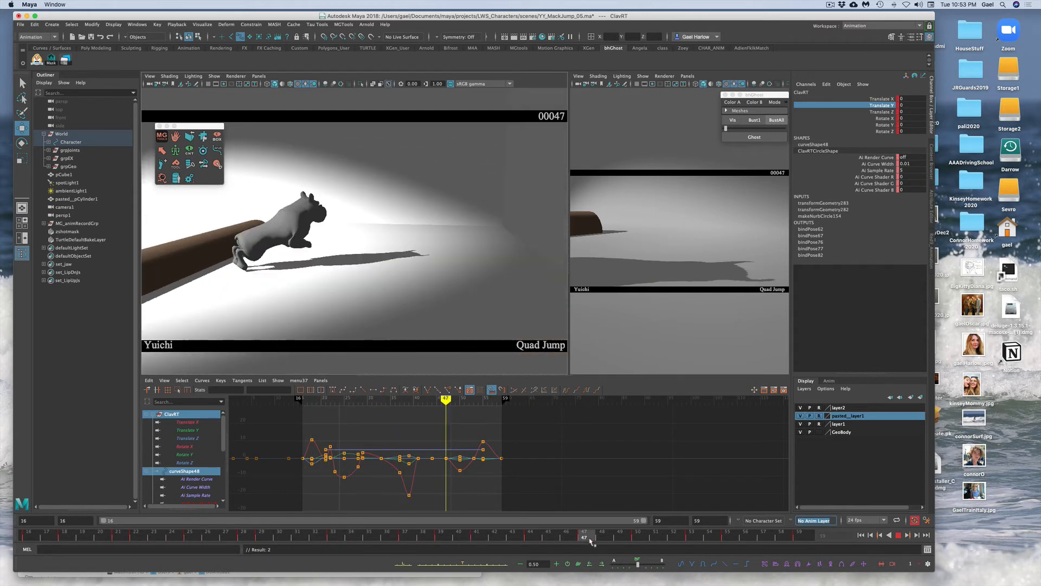
Step: Save the scene with the floating tool window closed and nothing selected, and playblast the animation
{"action": "left_click", "coordinate": [159, 126]}
{"action": "left_click", "coordinate": [185, 106]}
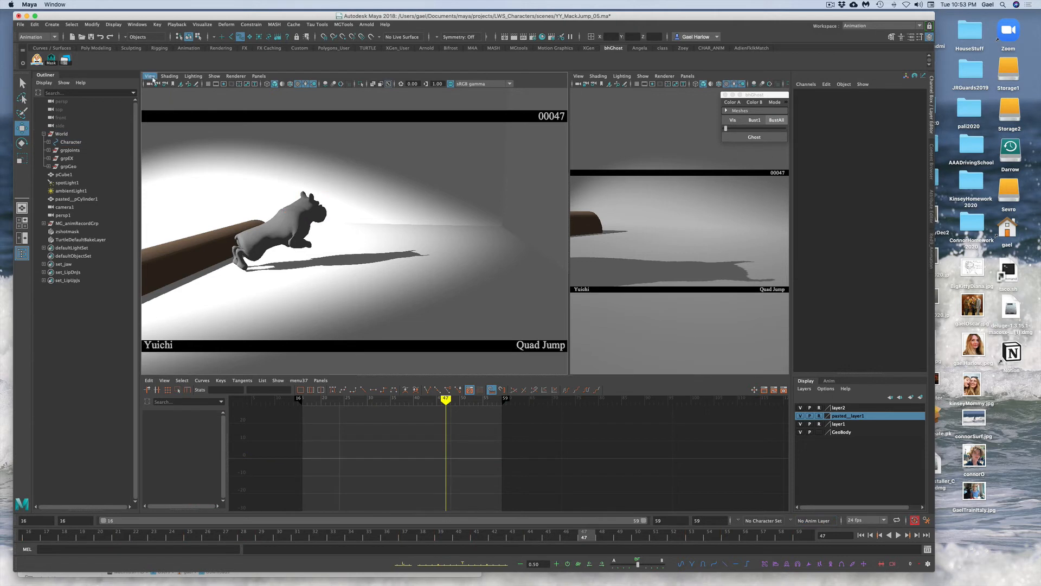
{"action": "left_click", "coordinate": [20, 24]}
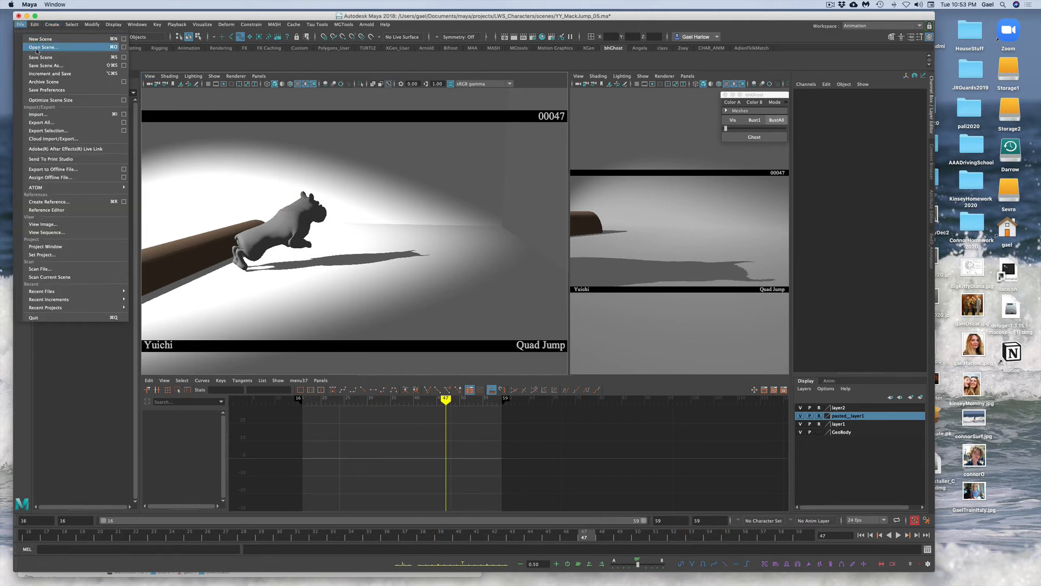
{"action": "left_click", "coordinate": [138, 25]}
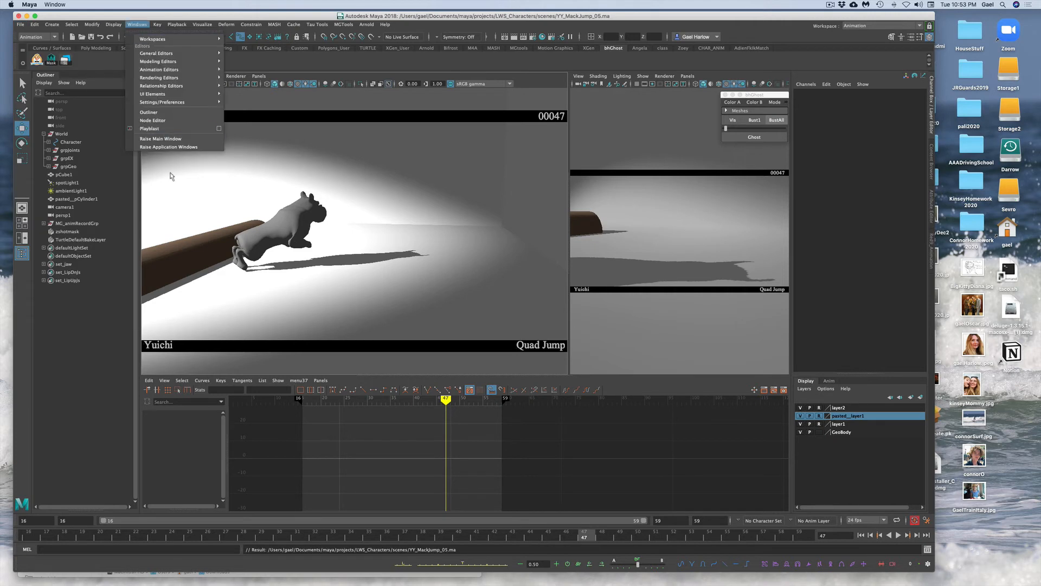
{"action": "left_click", "coordinate": [156, 129]}
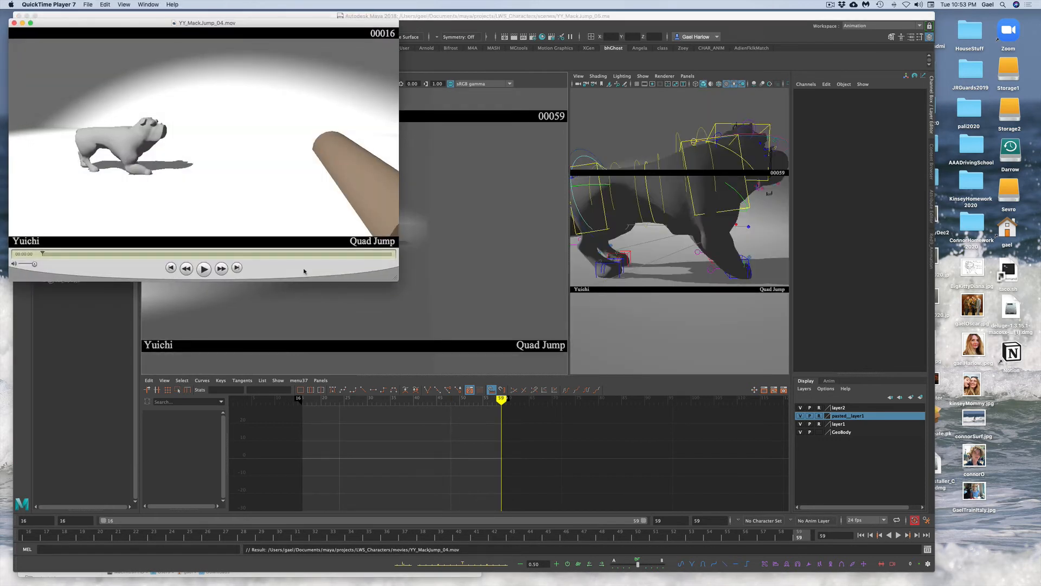
Step: Play and scrub the playblast in QuickTime Player to review the dog's run, jump and landing, and close the movie
{"action": "left_click", "coordinate": [203, 270]}
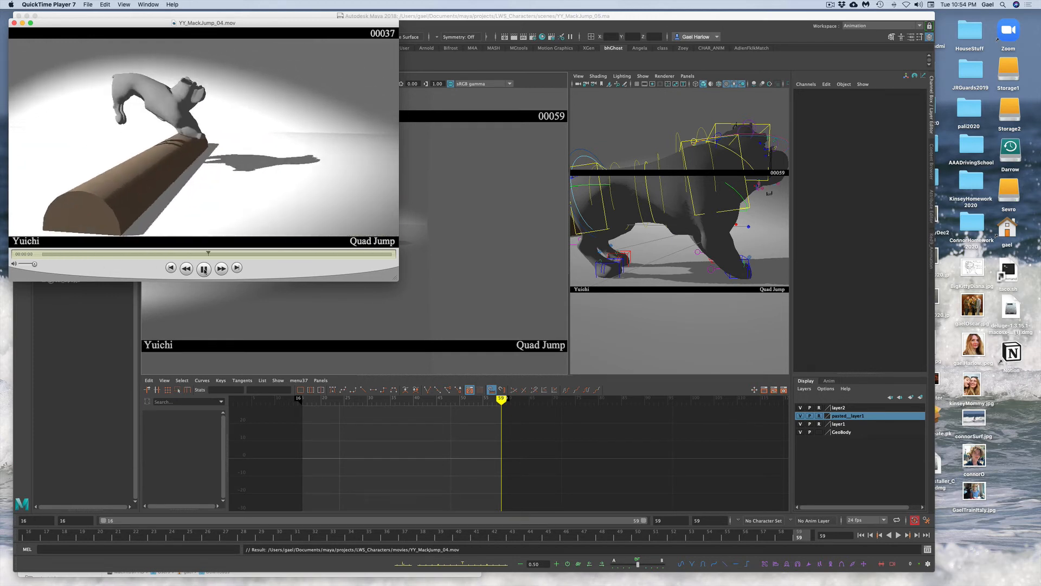
{"action": "left_click", "coordinate": [204, 269]}
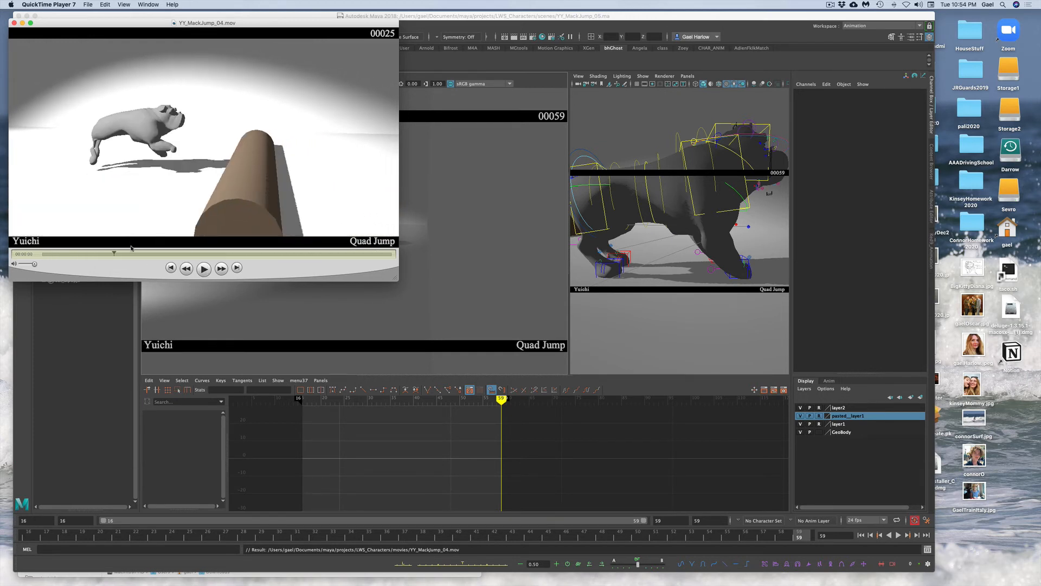
{"action": "left_click_drag", "start_coordinate": [115, 255], "coordinate": [166, 264]}
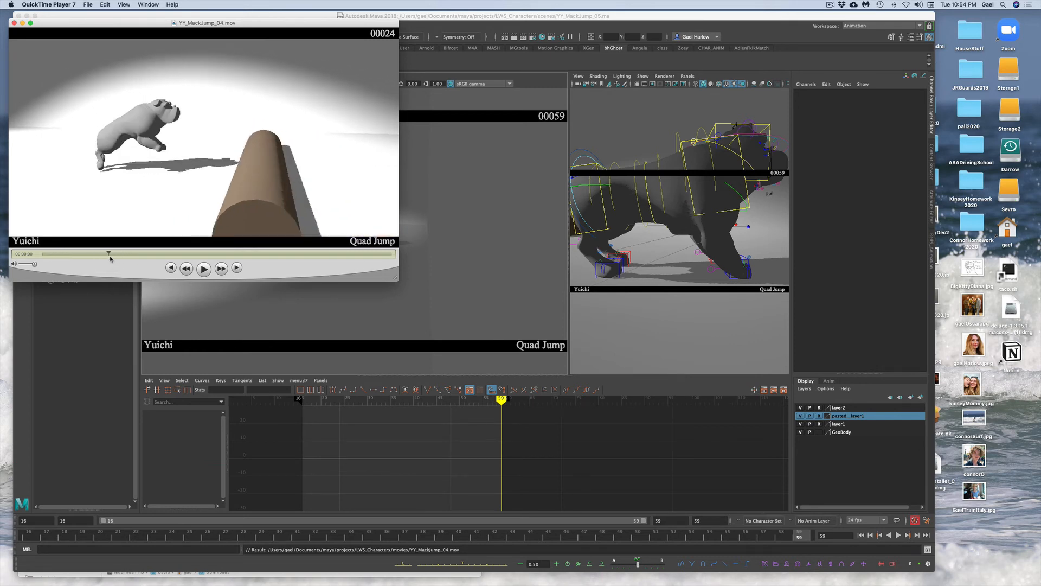
{"action": "left_click_drag", "start_coordinate": [161, 253], "coordinate": [252, 259]}
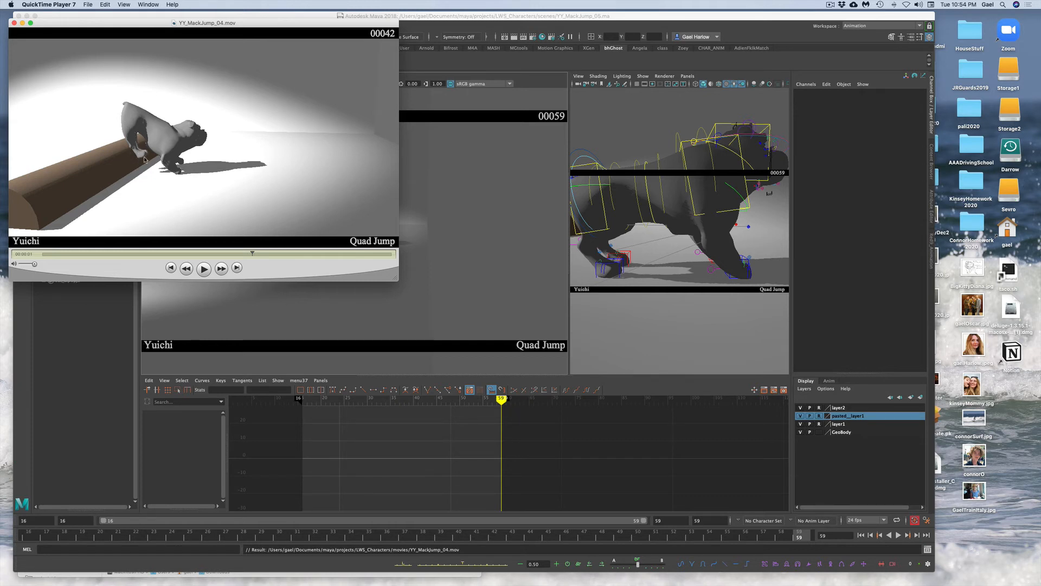
{"action": "left_click_drag", "start_coordinate": [255, 253], "coordinate": [36, 252]}
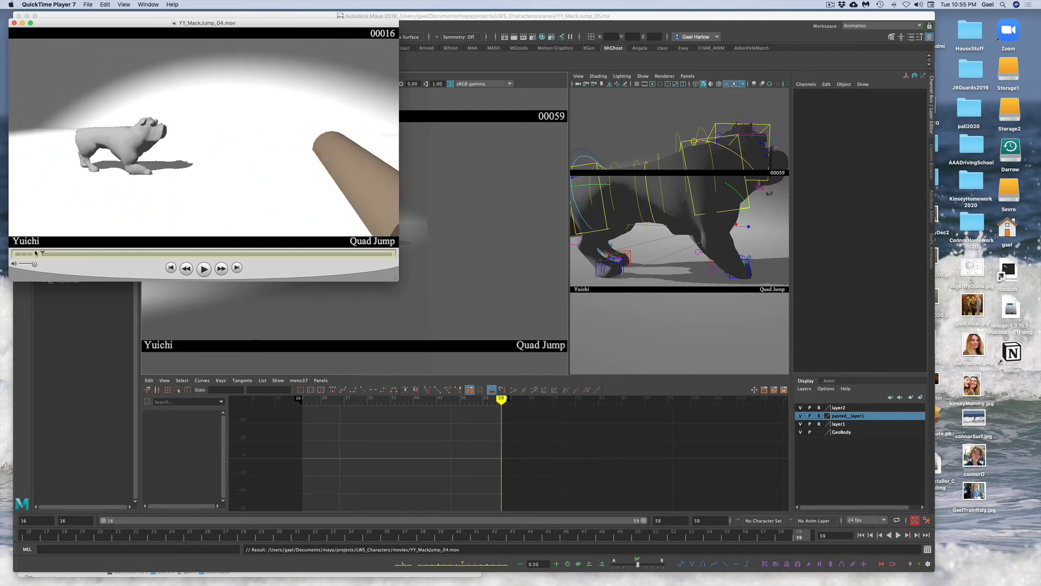
{"action": "left_click", "coordinate": [13, 23]}
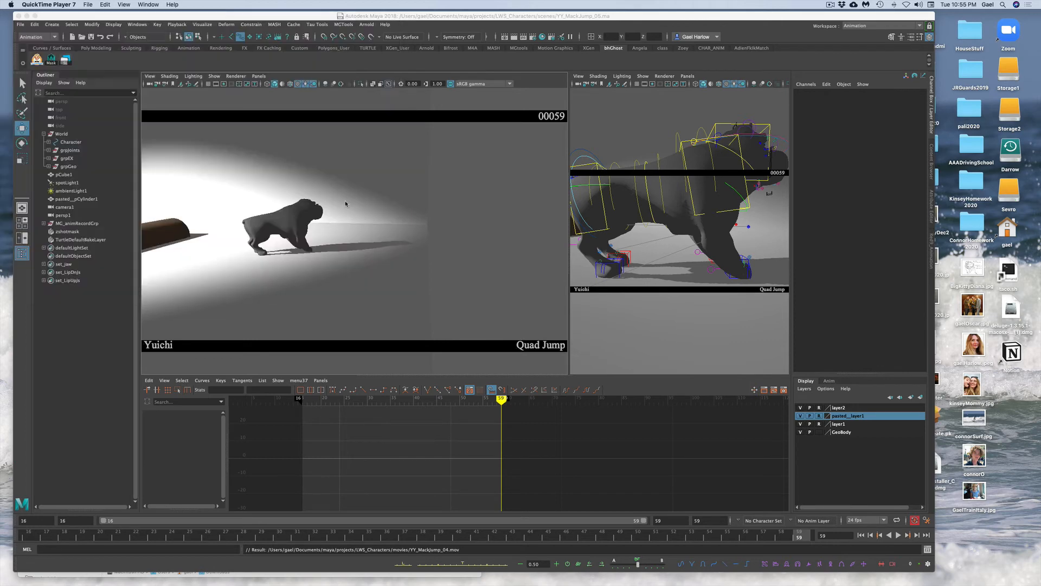
Step: At frame 16, move LegIKRT to Translate Y -1.372 and Translate Z 85.86
{"action": "left_click", "coordinate": [596, 271]}
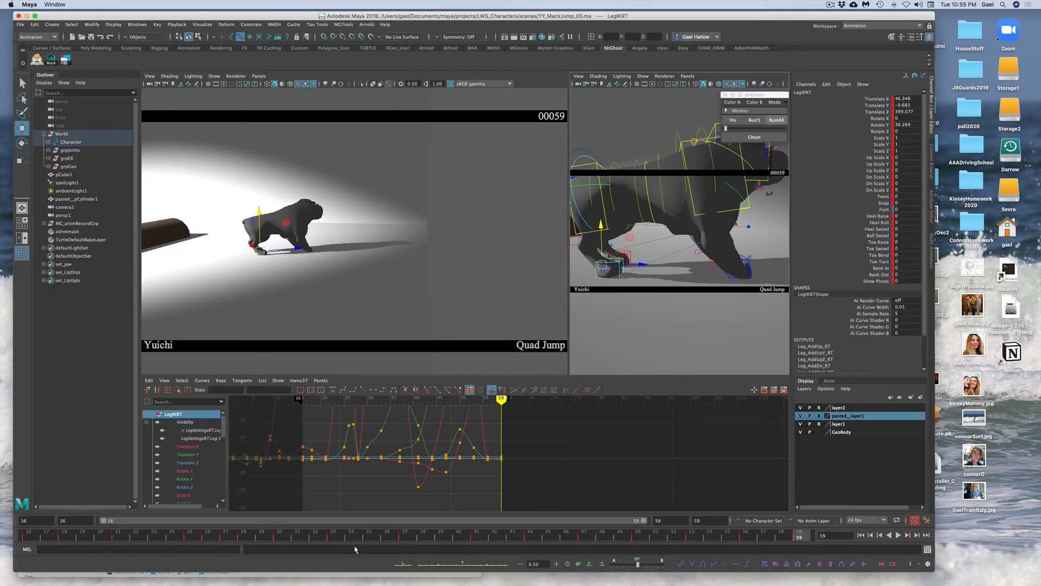
{"action": "left_click_drag", "start_coordinate": [330, 537], "coordinate": [25, 519]}
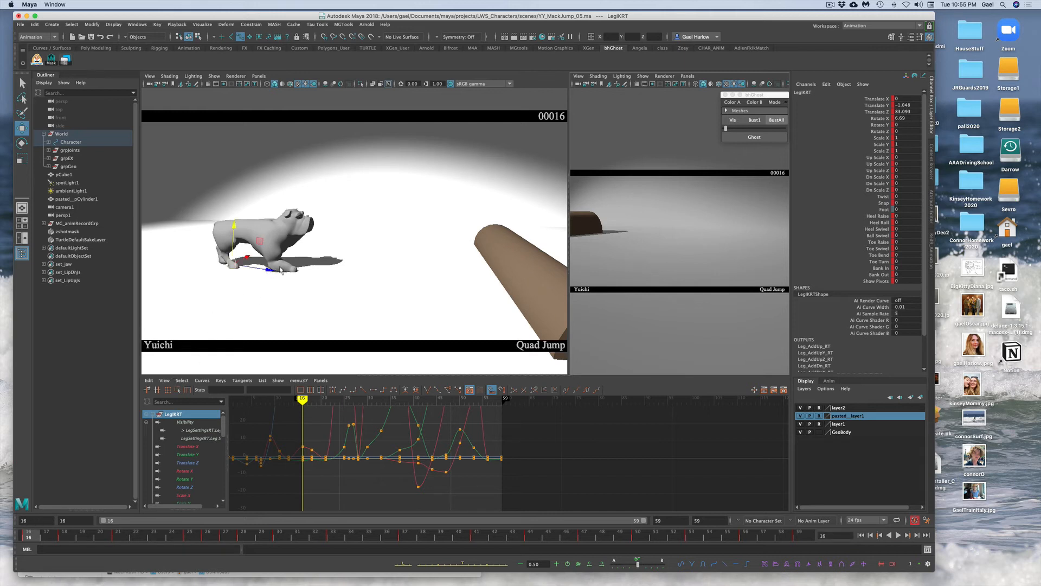
{"action": "key", "text": "f"}
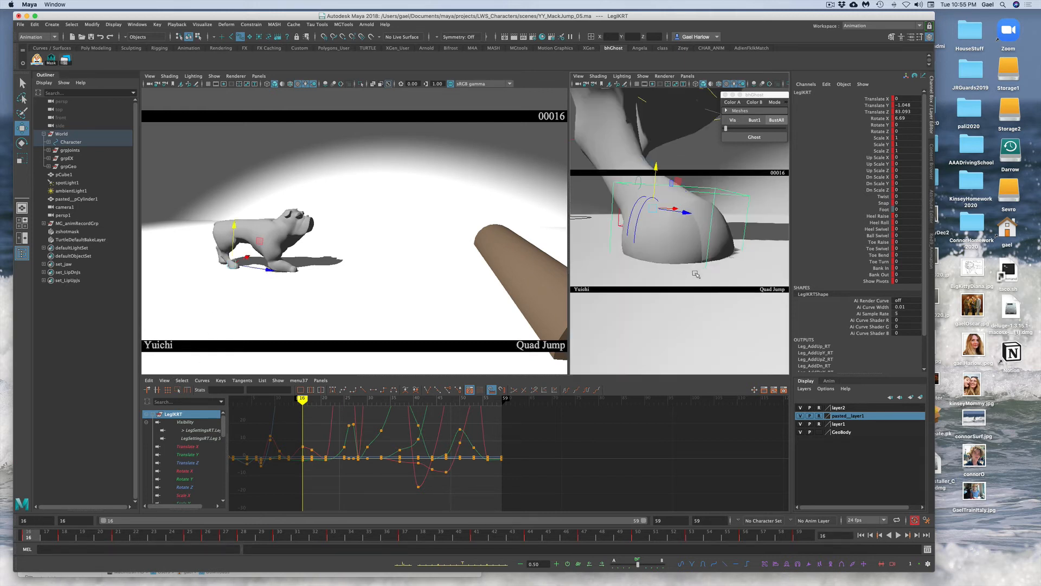
{"action": "right_click_drag", "start_coordinate": [700, 271], "coordinate": [653, 263], "text": "alt"}
{"action": "left_click_drag", "start_coordinate": [653, 263], "coordinate": [714, 231], "text": "alt"}
{"action": "left_click_drag", "start_coordinate": [717, 231], "coordinate": [720, 231]}
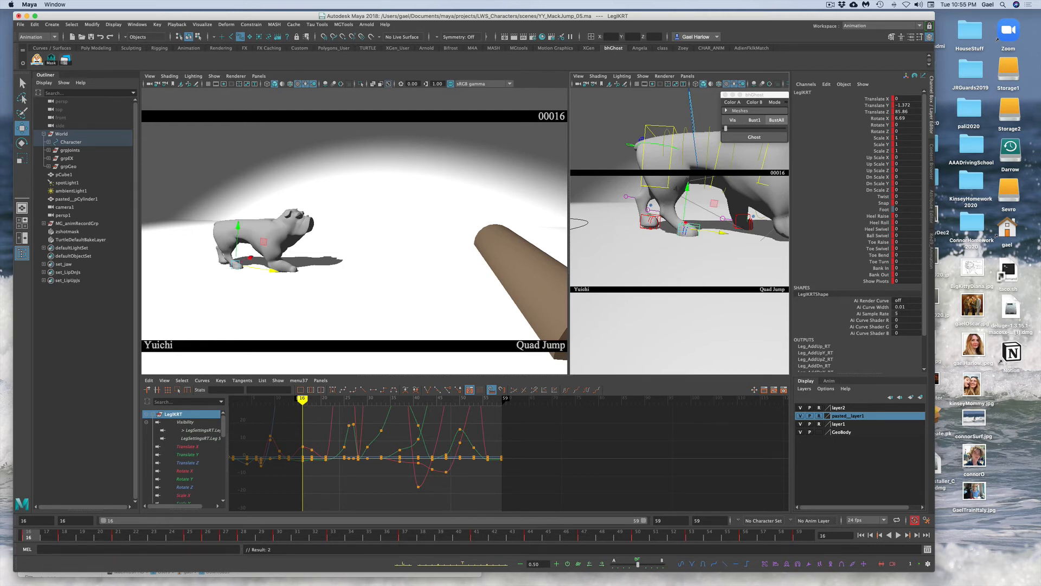
Step: Ghost the dog at frame 16 and hold LegIKRT's frame 16 placement through frame 18 by keying the same pose there
{"action": "left_click", "coordinate": [762, 136]}
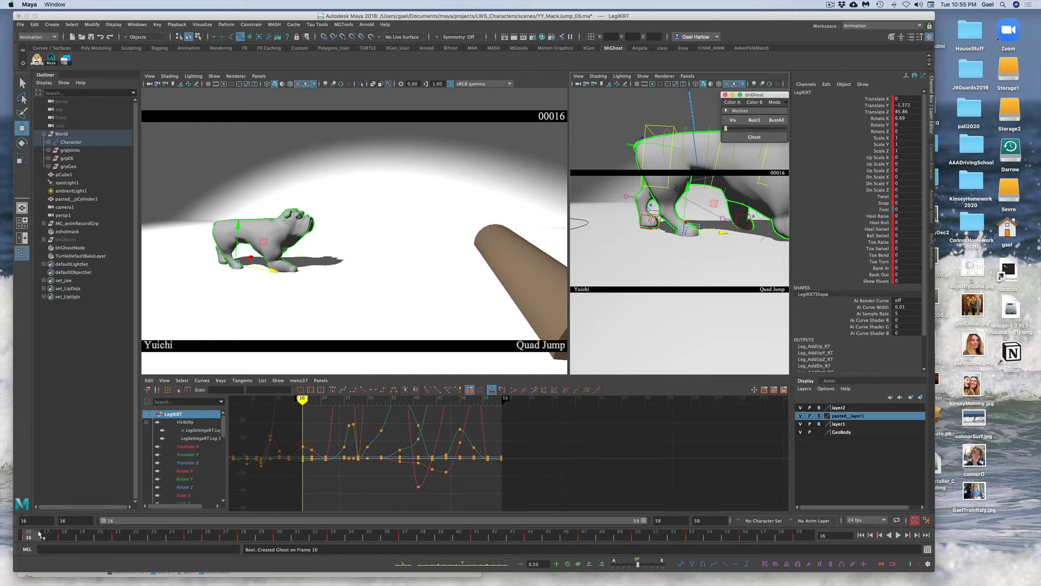
{"action": "left_click_drag", "start_coordinate": [40, 534], "coordinate": [65, 530]}
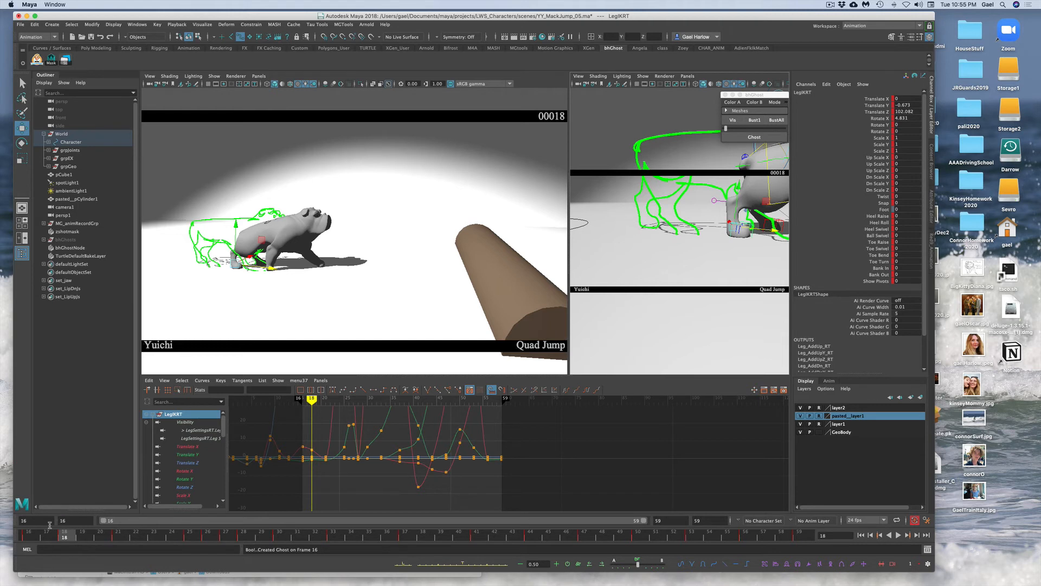
{"action": "mouse_move", "coordinate": [31, 536]}
{"action": "left_mouse_down"}
{"action": "mouse_move", "coordinate": [55, 535]}
{"action": "mouse_move", "coordinate": [37, 536]}
{"action": "left_mouse_up"}
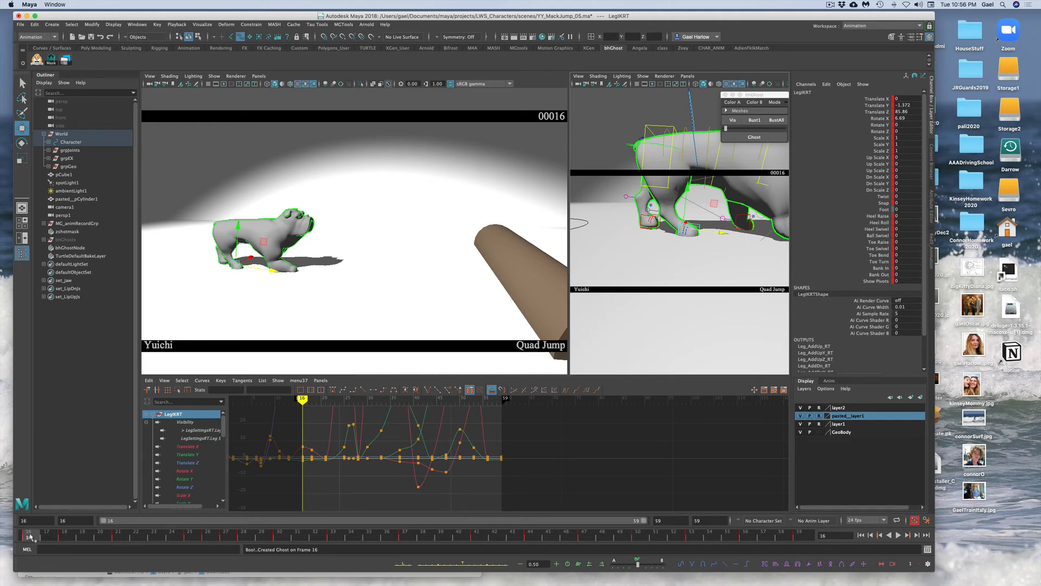
{"action": "left_click_drag", "start_coordinate": [30, 537], "coordinate": [64, 538]}
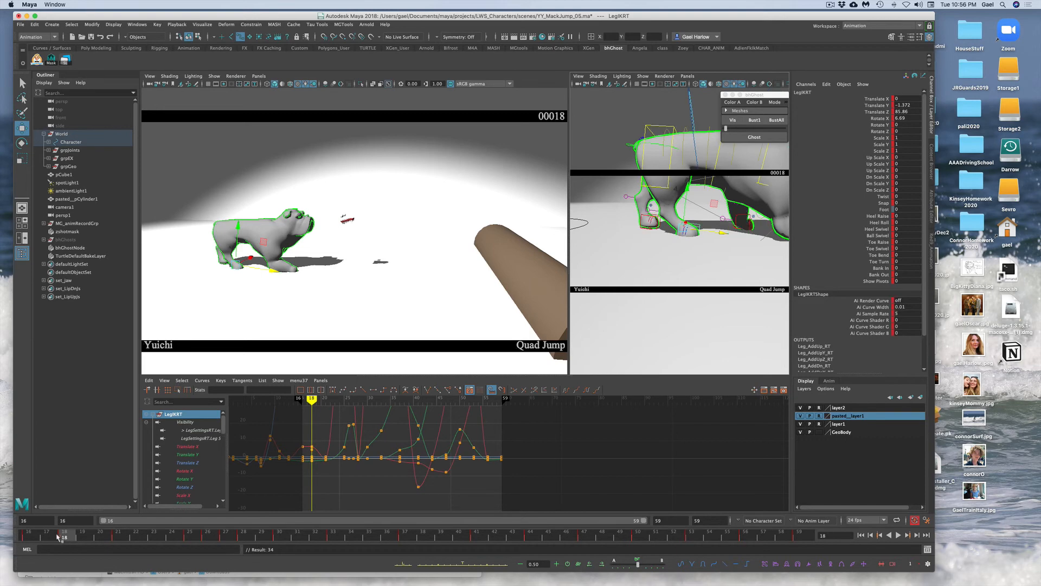
{"action": "mouse_move", "coordinate": [42, 537]}
{"action": "left_mouse_down"}
{"action": "mouse_move", "coordinate": [16, 537]}
{"action": "mouse_move", "coordinate": [66, 534]}
{"action": "left_mouse_up"}
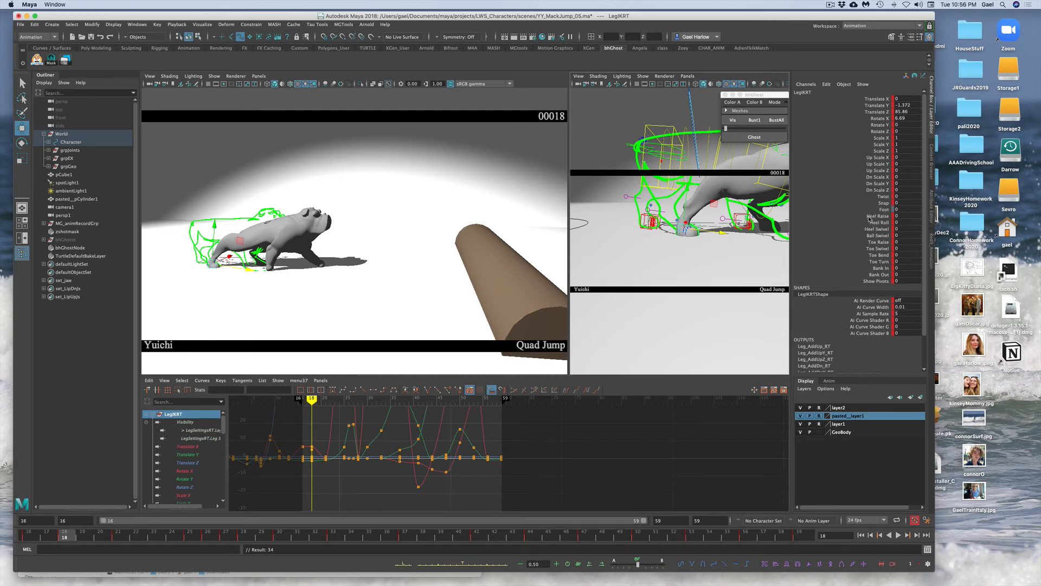
Step: At frame 18, set LegIKRT's Heel Raise to 68.3 and show its pivot controls
{"action": "left_click", "coordinate": [867, 223]}
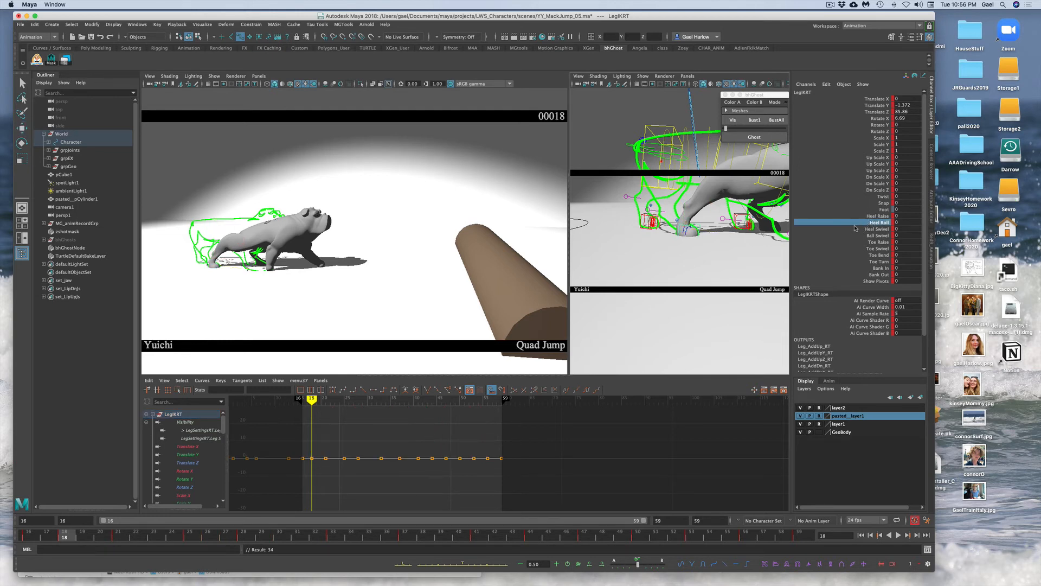
{"action": "left_click", "coordinate": [874, 216]}
{"action": "middle_click_drag", "start_coordinate": [673, 251], "coordinate": [904, 281]}
{"action": "left_click", "coordinate": [904, 281]}
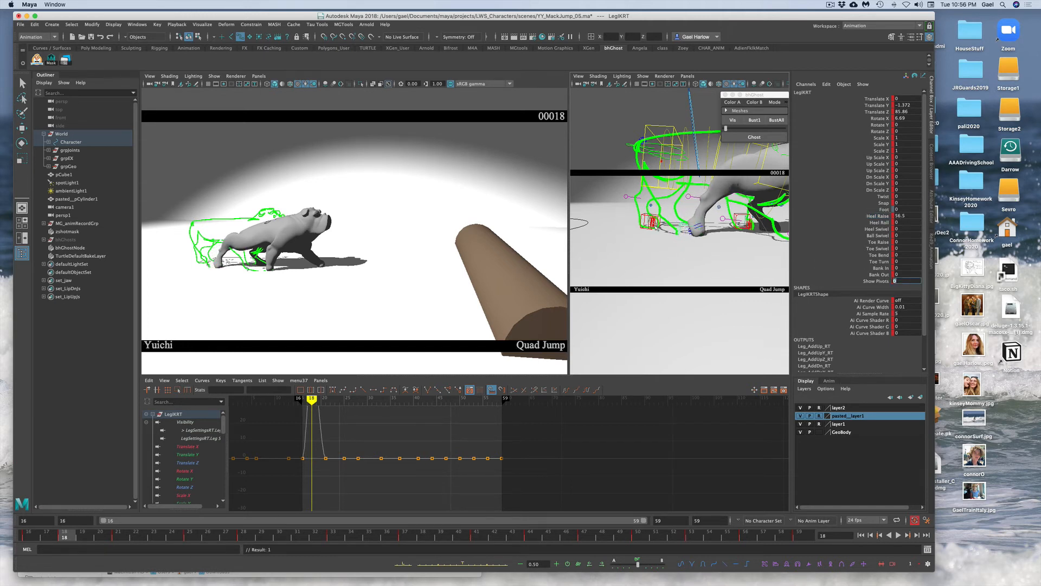
{"action": "middle_click_drag", "start_coordinate": [684, 231], "coordinate": [729, 240]}
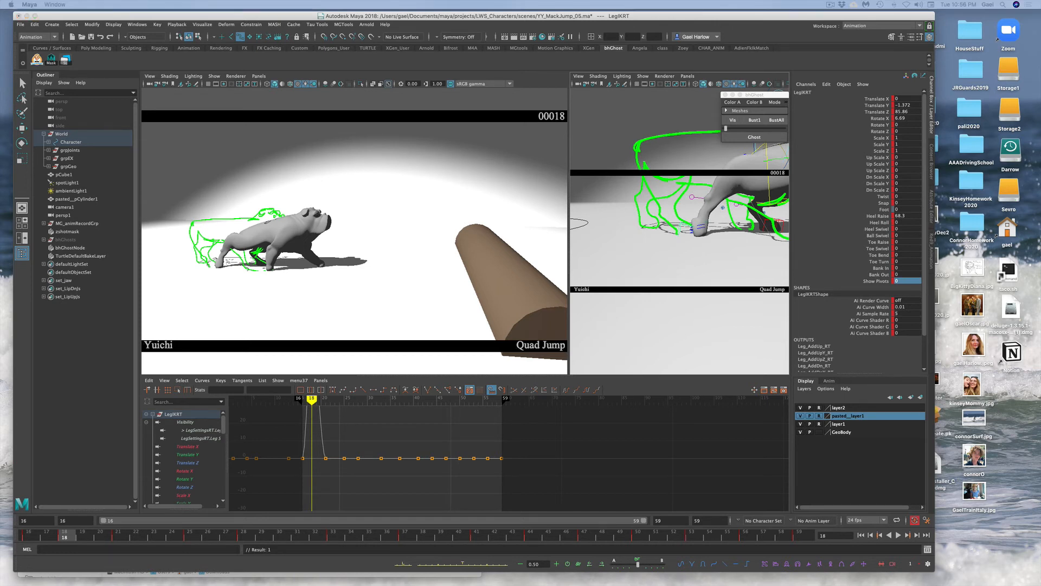
Step: Rotate HeelPivotRT to Rotate X 1.281 at frame 18
{"action": "left_click", "coordinate": [296, 290]}
{"action": "key", "text": "e"}
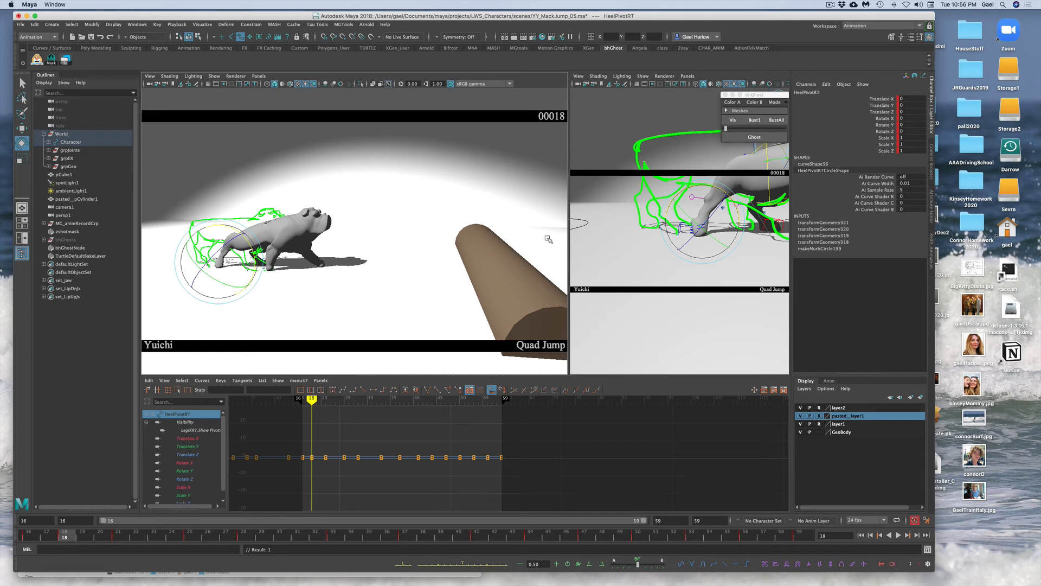
{"action": "mouse_move", "coordinate": [702, 189]}
{"action": "left_mouse_down"}
{"action": "mouse_move", "coordinate": [719, 192]}
{"action": "mouse_move", "coordinate": [700, 189]}
{"action": "left_mouse_up"}
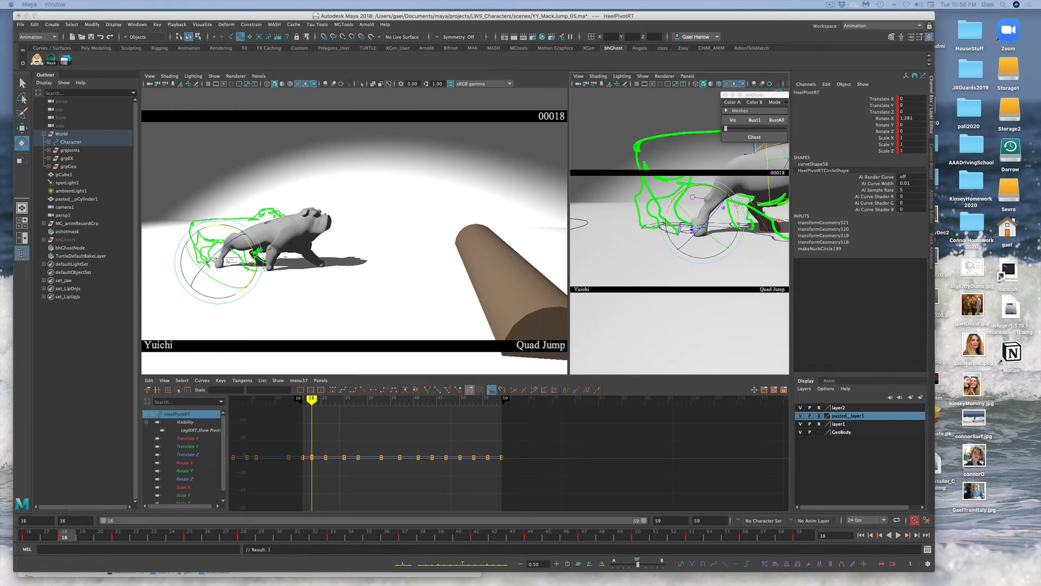
Step: Tilt and twist HipsIK at frame 18 to Rotate X 5.105 and Rotate Z 22.774, and clear the selection
{"action": "left_click", "coordinate": [724, 209]}
{"action": "left_click_drag", "start_coordinate": [721, 236], "coordinate": [717, 269], "text": "alt"}
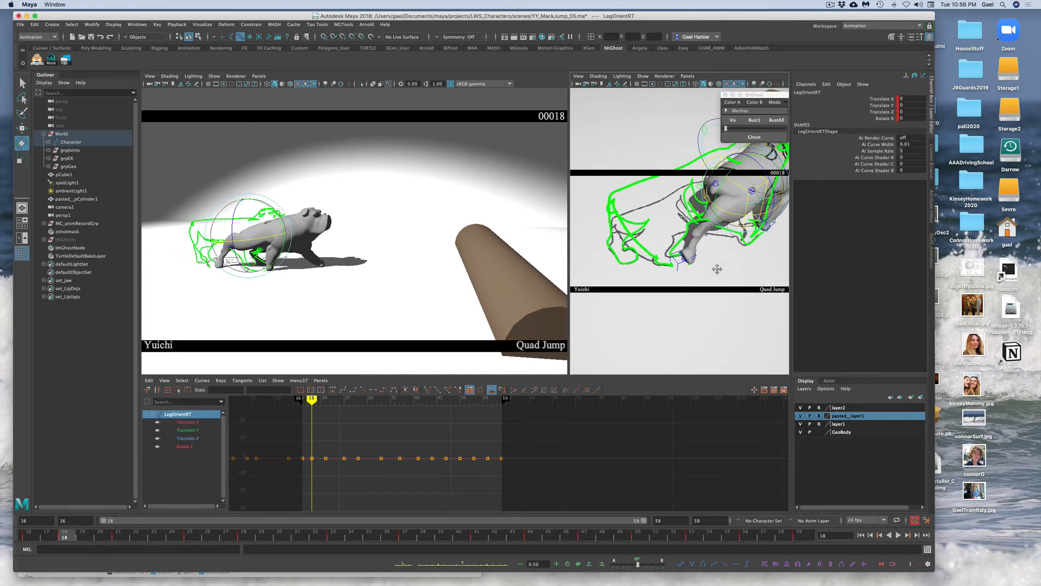
{"action": "left_click", "coordinate": [744, 192]}
{"action": "left_click_drag", "start_coordinate": [743, 202], "coordinate": [739, 187]}
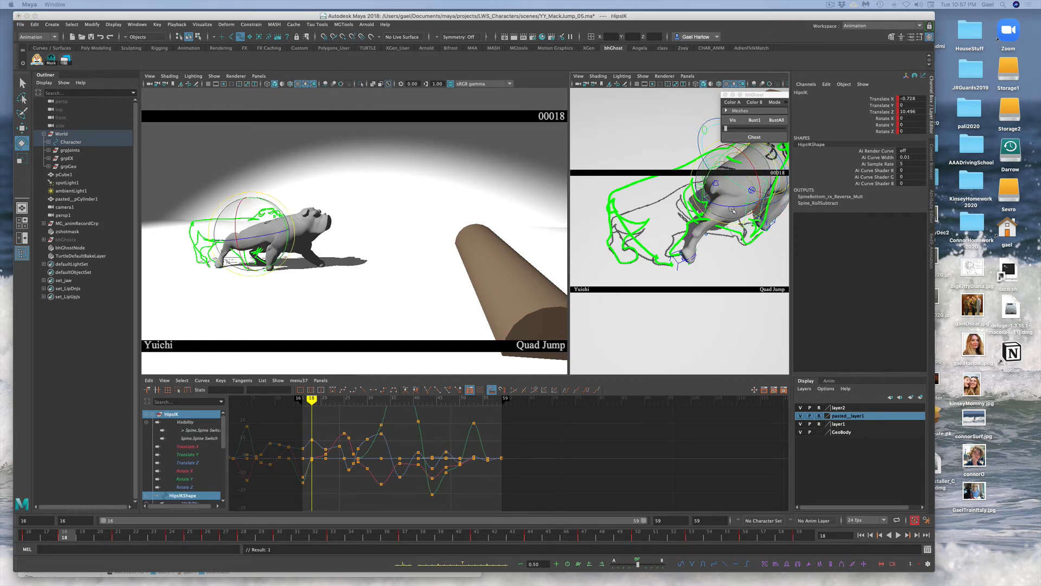
{"action": "left_click_drag", "start_coordinate": [725, 210], "coordinate": [715, 211]}
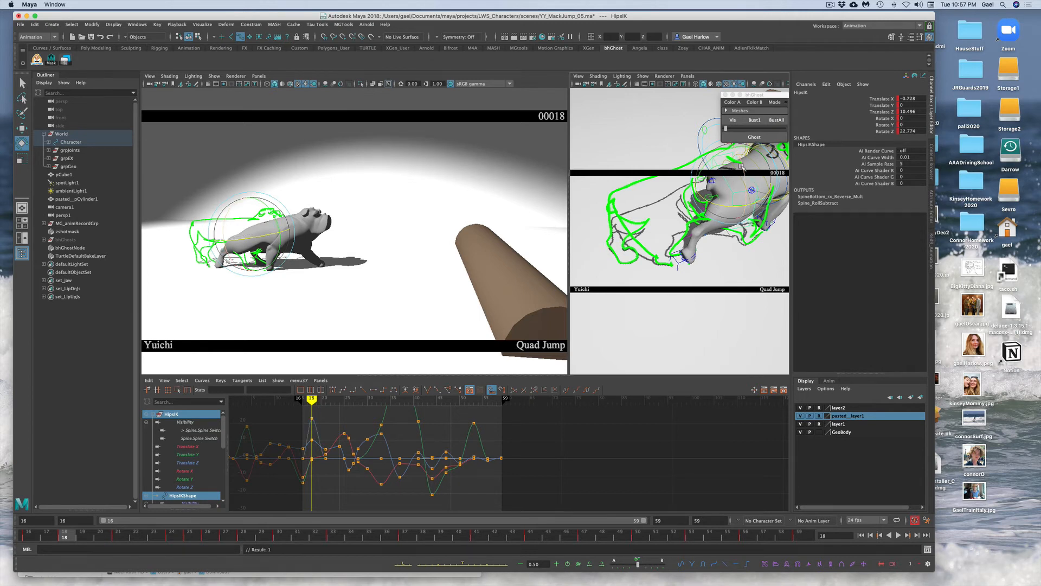
{"action": "left_click_drag", "start_coordinate": [742, 170], "coordinate": [744, 171]}
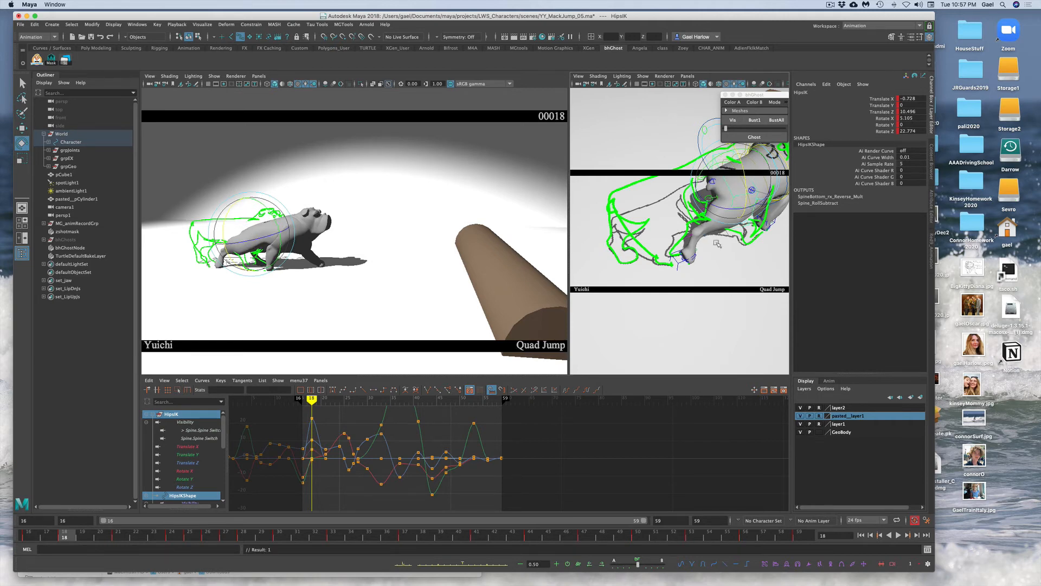
{"action": "left_click_drag", "start_coordinate": [710, 260], "coordinate": [694, 253], "text": "alt"}
{"action": "left_click", "coordinate": [695, 253]}
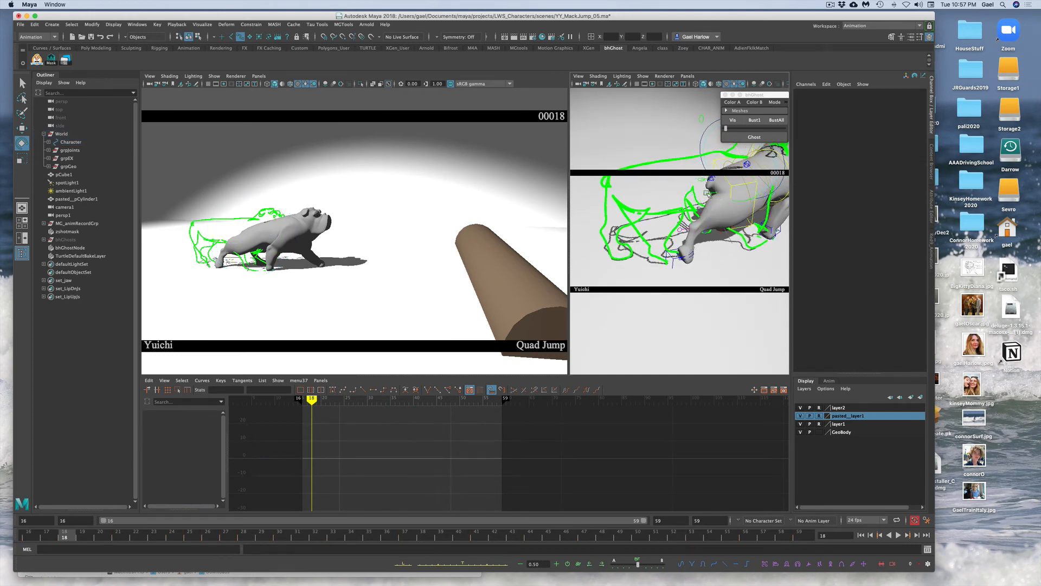
Step: Adjust LegOrientRT at frame 18 to Rotate X 0.195 and Translate X 1.908, and scrub the frames around it
{"action": "left_click", "coordinate": [708, 195]}
{"action": "left_click_drag", "start_coordinate": [750, 181], "coordinate": [749, 184]}
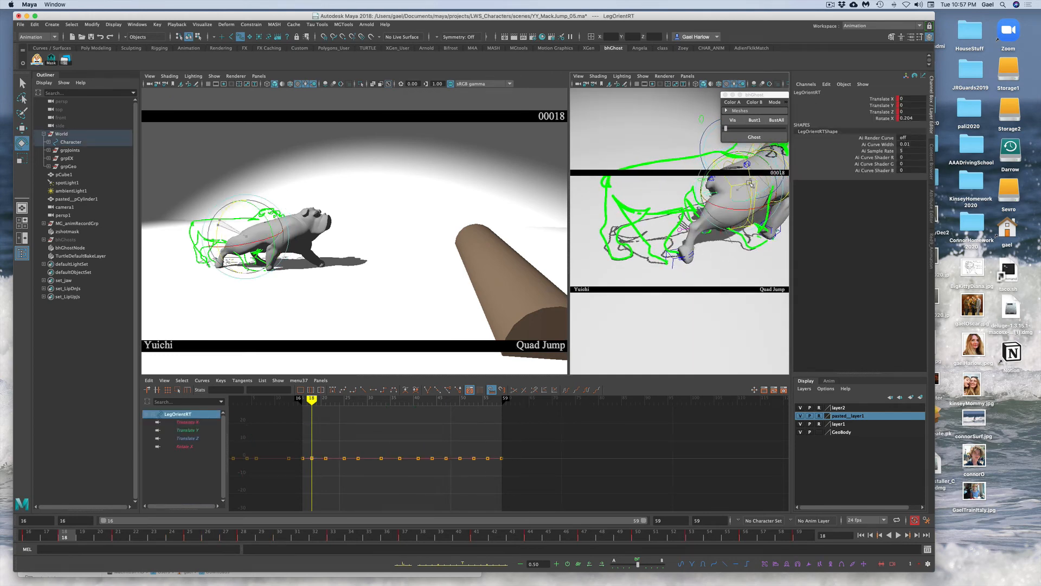
{"action": "key", "text": "w"}
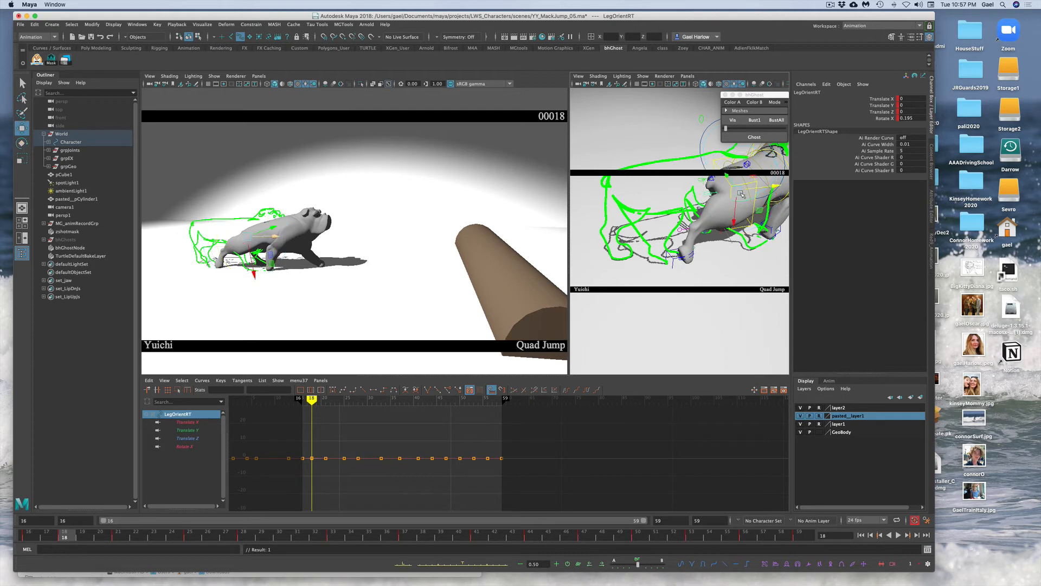
{"action": "left_click_drag", "start_coordinate": [733, 215], "coordinate": [736, 220]}
{"action": "mouse_move", "coordinate": [52, 534]}
{"action": "left_mouse_down"}
{"action": "mouse_move", "coordinate": [17, 535]}
{"action": "mouse_move", "coordinate": [75, 529]}
{"action": "mouse_move", "coordinate": [28, 536]}
{"action": "mouse_move", "coordinate": [65, 534]}
{"action": "left_mouse_up"}
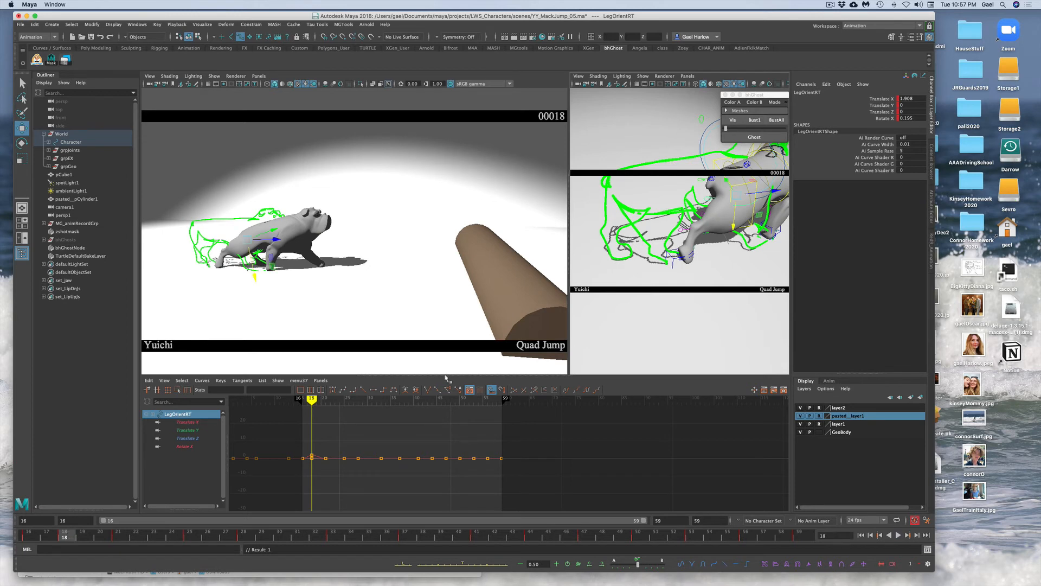
Step: Remove all ghosts from the scene, create a new ghost at frame 21, and frame the view on LegIKRT
{"action": "left_click", "coordinate": [781, 120]}
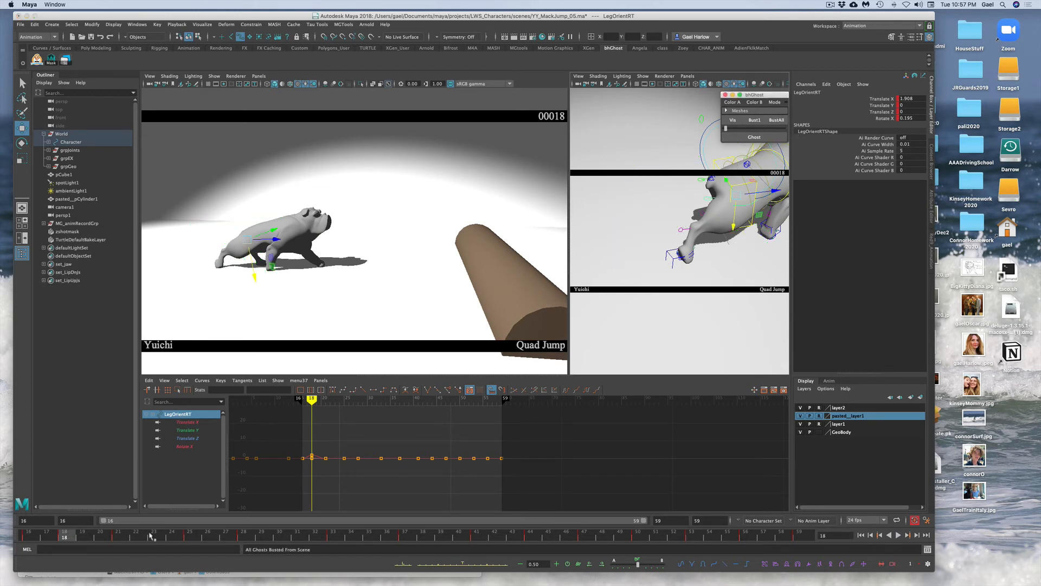
{"action": "left_click_drag", "start_coordinate": [71, 538], "coordinate": [117, 522]}
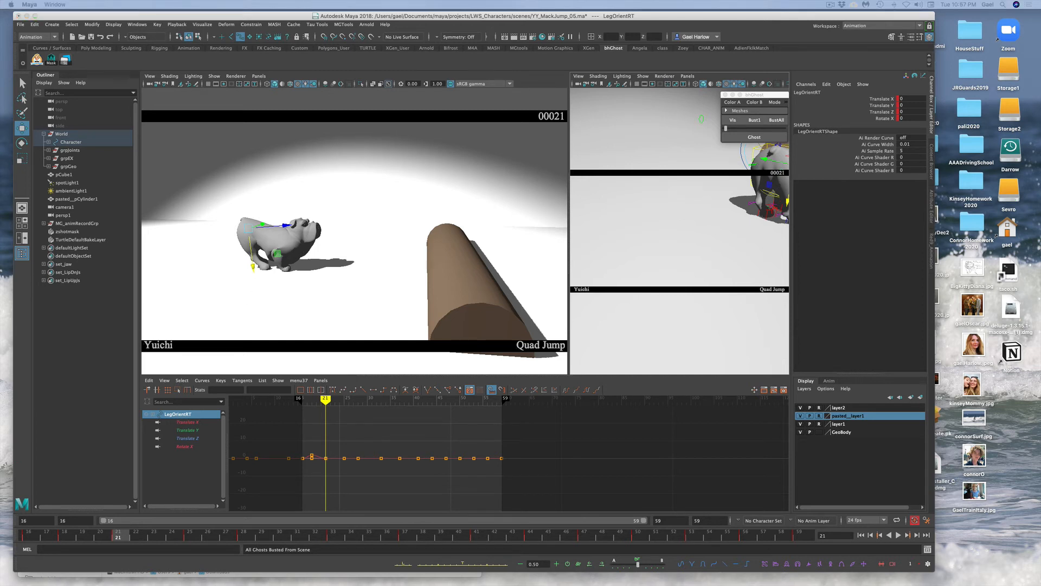
{"action": "left_click", "coordinate": [745, 138]}
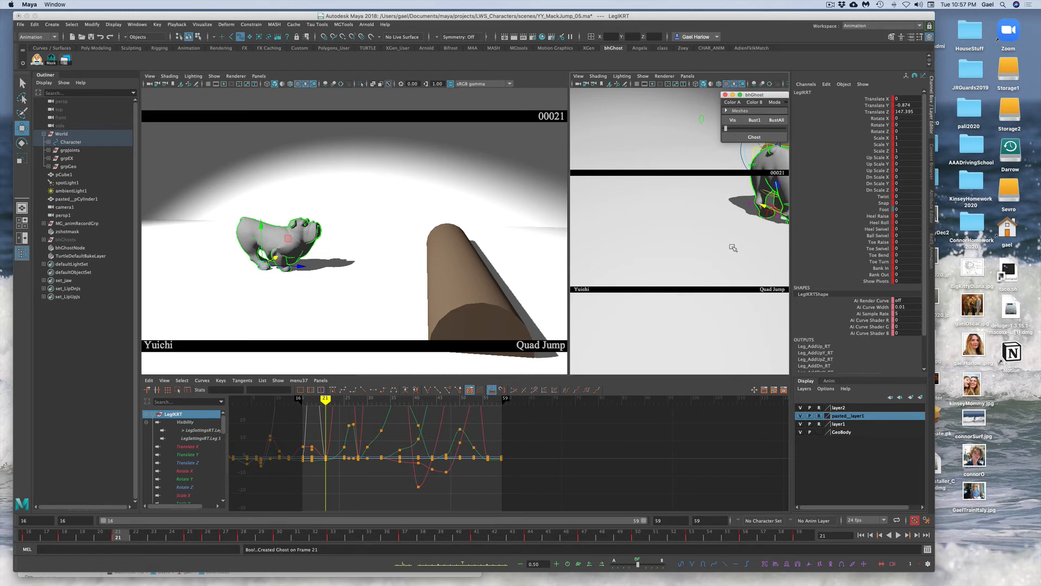
{"action": "key", "text": "f"}
{"action": "right_click_drag", "start_coordinate": [673, 267], "coordinate": [566, 264], "text": "alt"}
{"action": "left_click_drag", "start_coordinate": [636, 255], "coordinate": [624, 248], "text": "alt"}
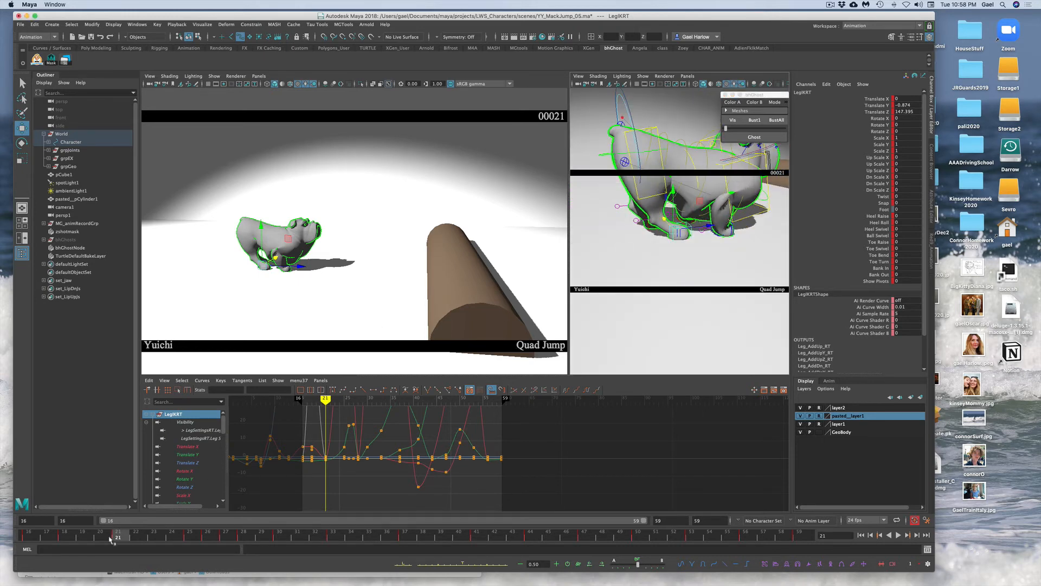
Step: Key the right hind leg controls, including LegIKRT, LegPoleRT and LegOrientRT, at frame 24, and compare with frame 23
{"action": "mouse_move", "coordinate": [116, 538]}
{"action": "left_mouse_down"}
{"action": "mouse_move", "coordinate": [79, 537]}
{"action": "mouse_move", "coordinate": [173, 533]}
{"action": "mouse_move", "coordinate": [161, 535]}
{"action": "left_mouse_up"}
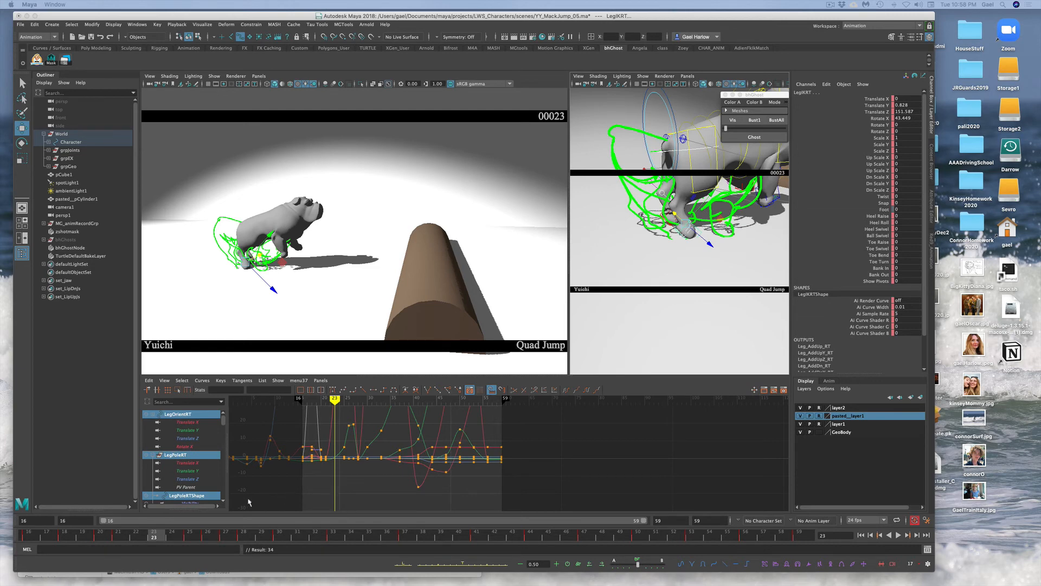
{"action": "left_click", "coordinate": [171, 536]}
{"action": "key", "text": "s"}
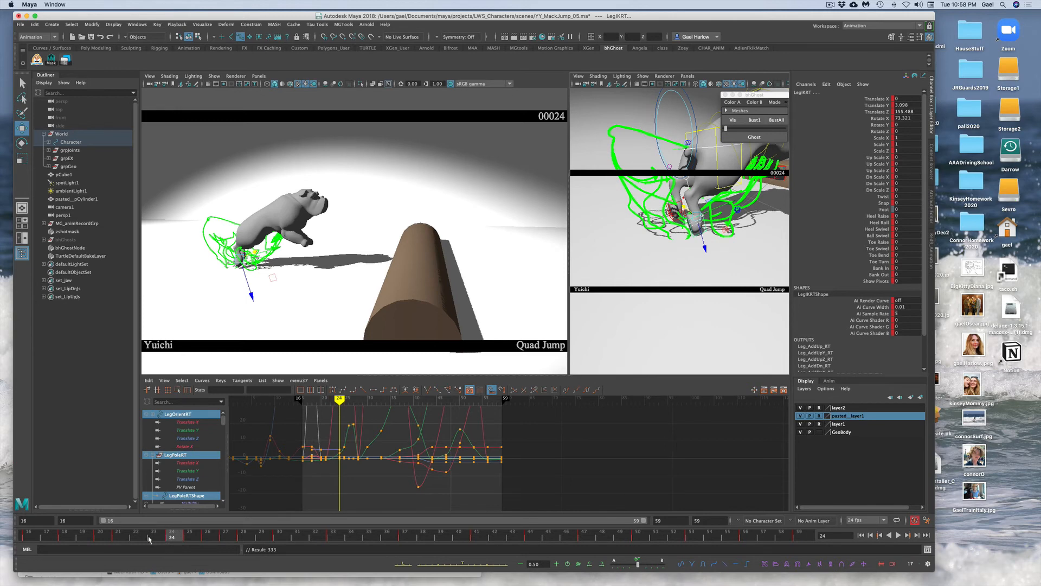
{"action": "left_click", "coordinate": [152, 537]}
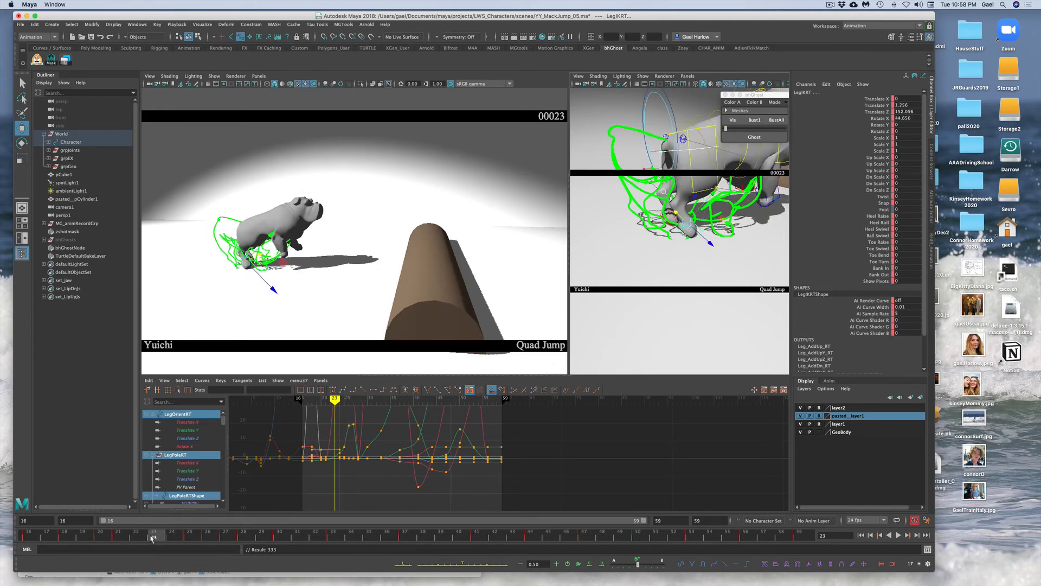
Step: Hold LegIKRT's frame 21 pose by keying it at frame 22, and scrub to frame 25 to check the push-off
{"action": "left_click", "coordinate": [118, 536]}
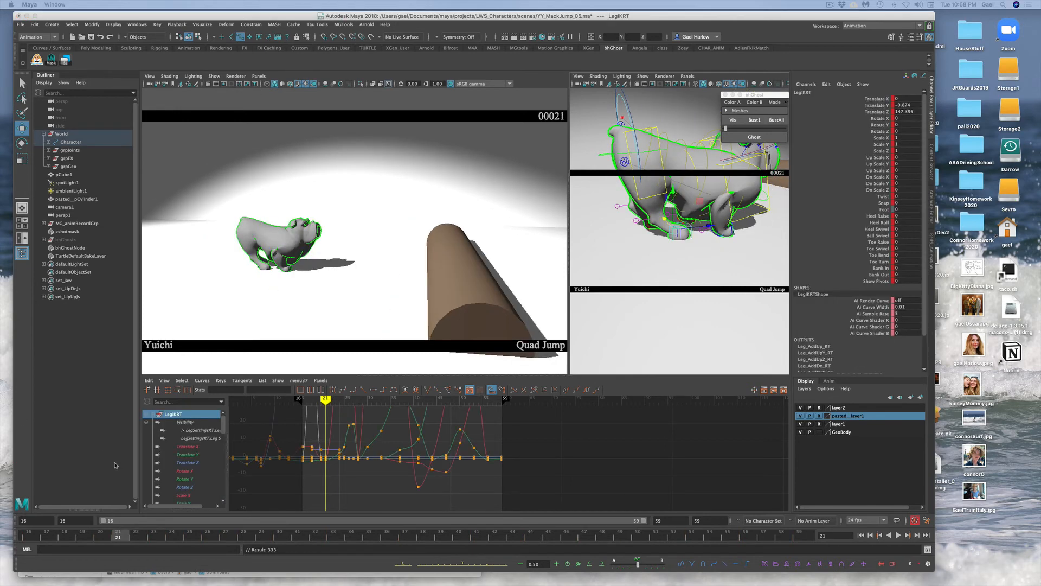
{"action": "left_click", "coordinate": [136, 537]}
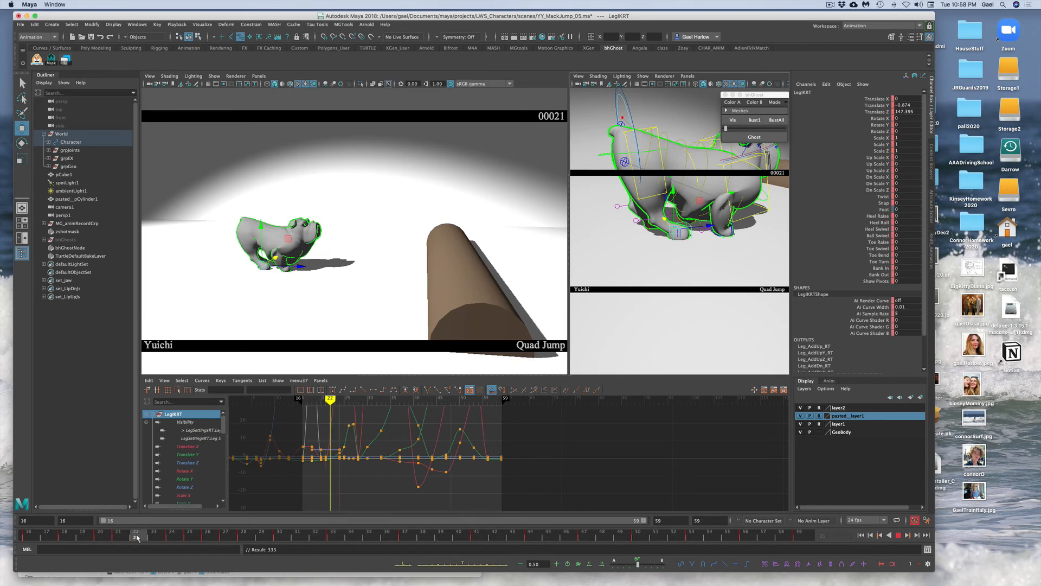
{"action": "key", "text": "s"}
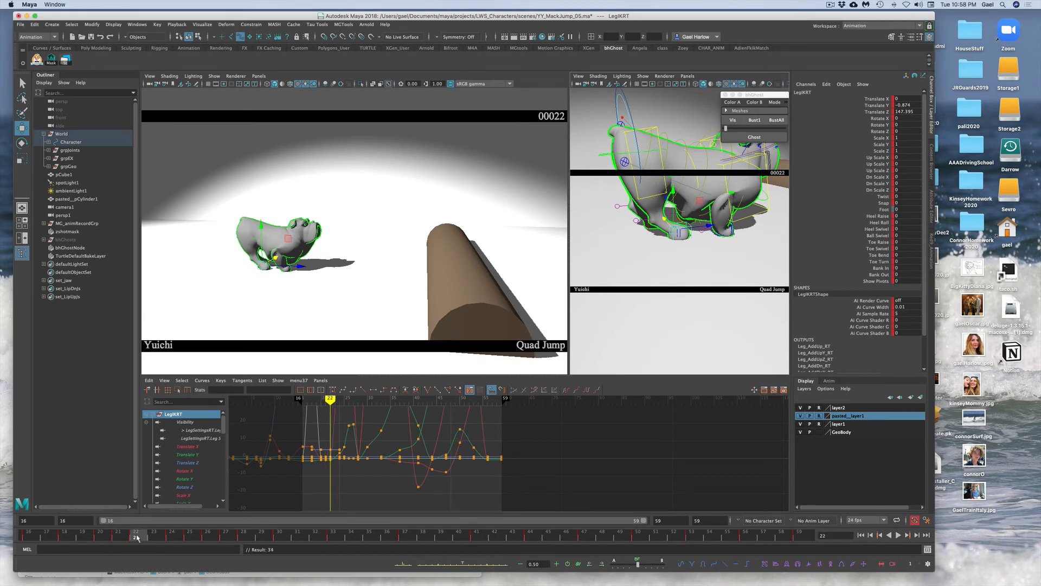
{"action": "left_click", "coordinate": [117, 535]}
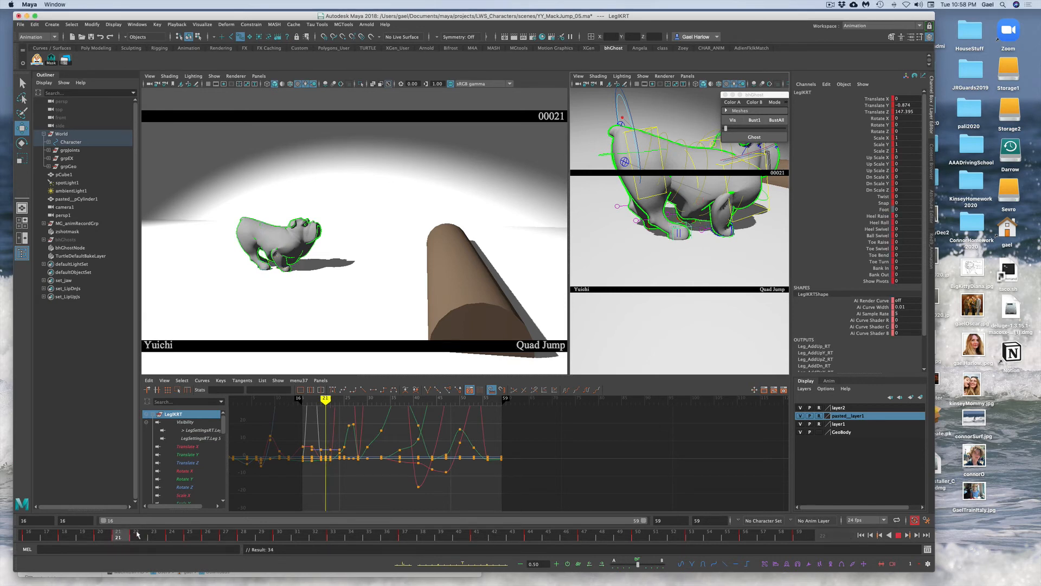
{"action": "left_click_drag", "start_coordinate": [137, 535], "coordinate": [199, 528]}
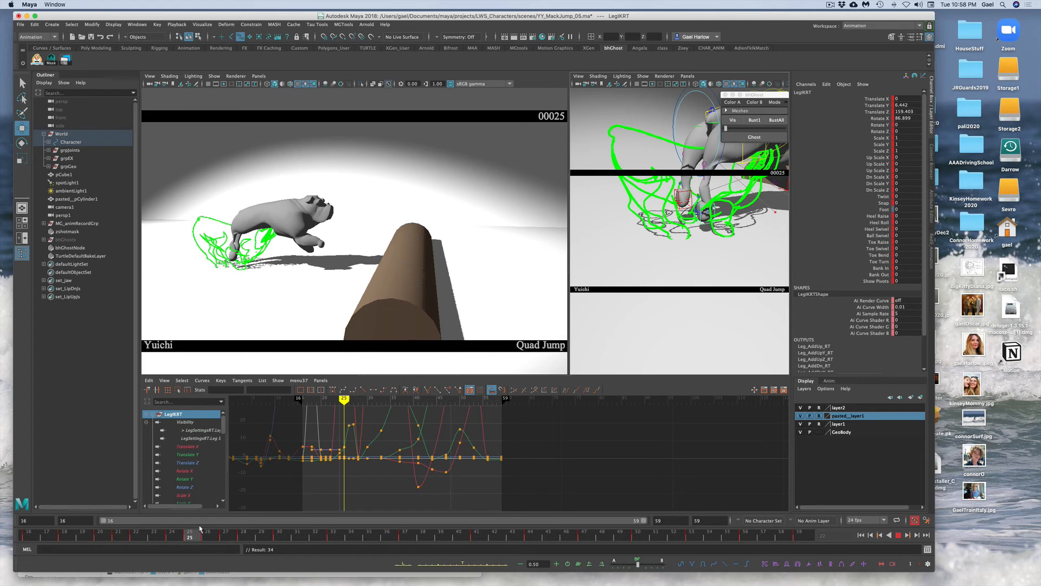
{"action": "left_click_drag", "start_coordinate": [199, 529], "coordinate": [200, 528]}
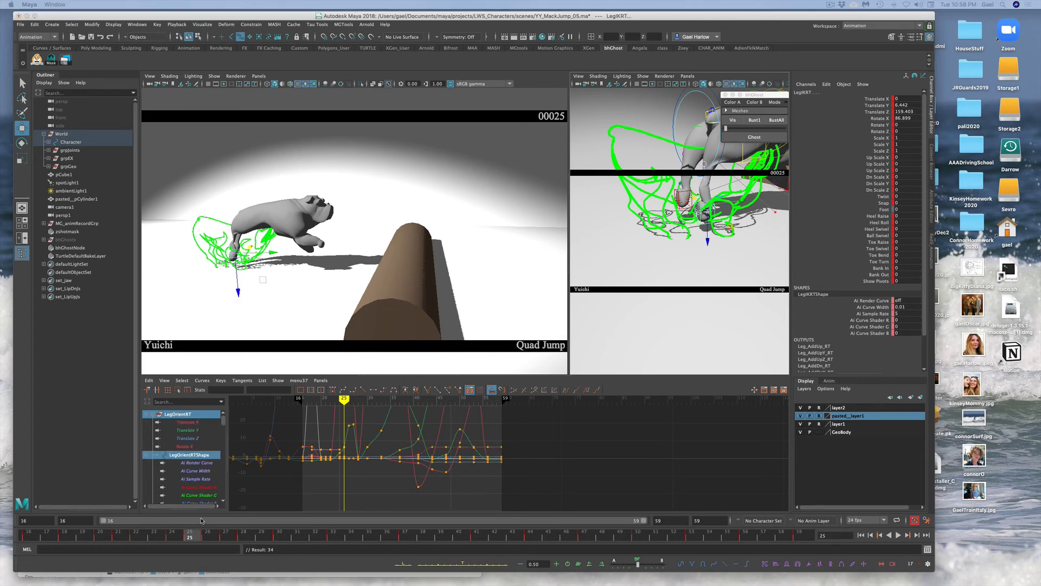
Step: Cut the selected right hind leg keys at frames 25 and 27
{"action": "right_click", "coordinate": [193, 537]}
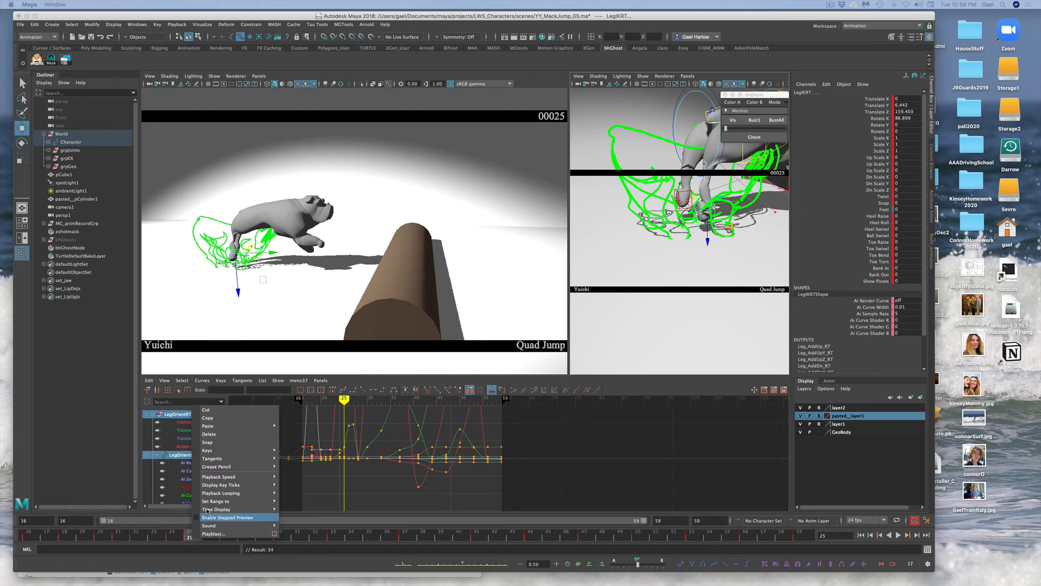
{"action": "left_click", "coordinate": [211, 414]}
{"action": "left_click_drag", "start_coordinate": [173, 536], "coordinate": [225, 536]}
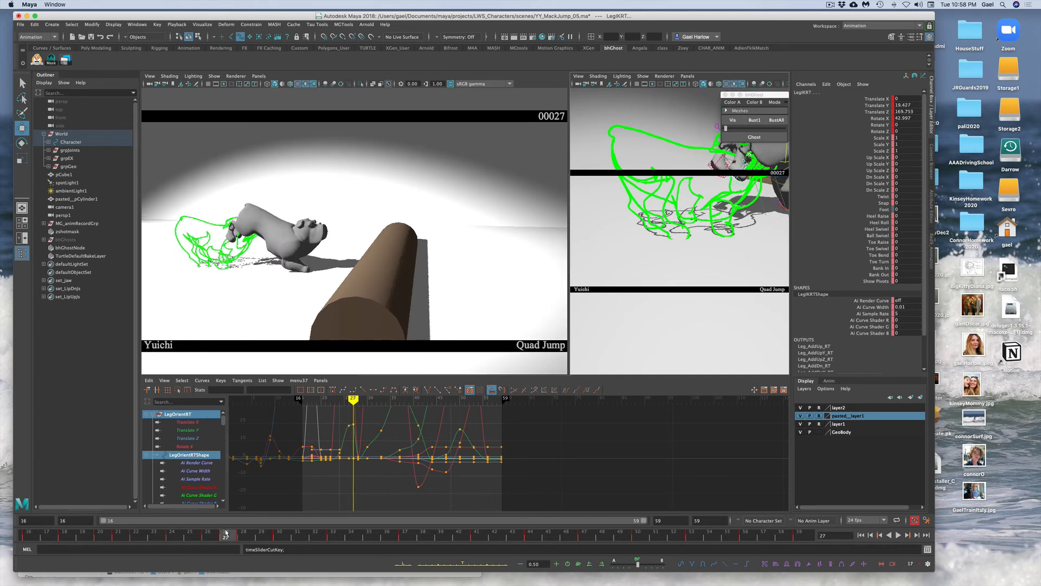
{"action": "right_click", "coordinate": [225, 536]}
{"action": "left_click", "coordinate": [242, 410]}
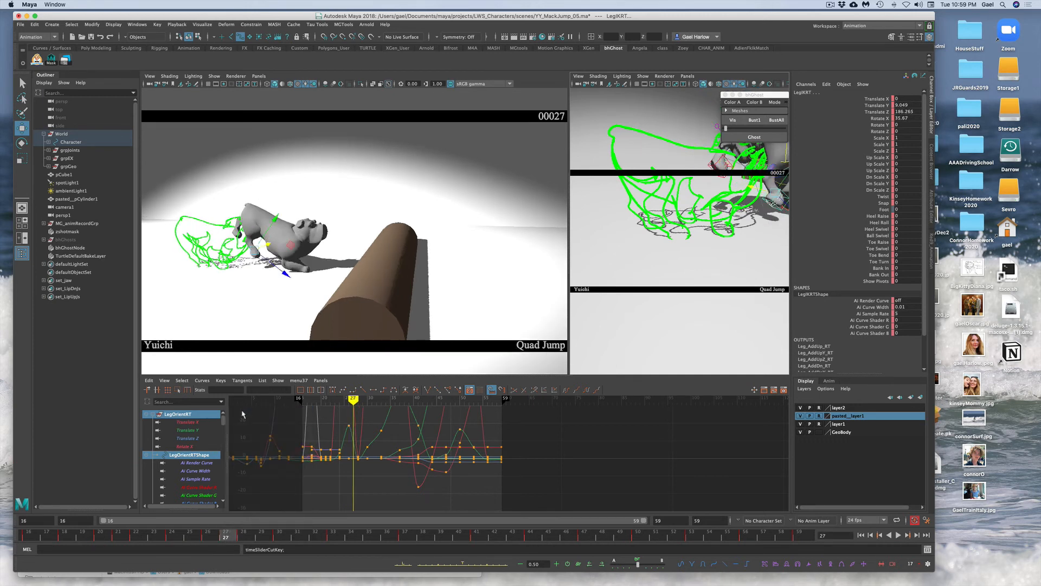
Step: Undo the first small shift of LegIKRT at frame 28, and move the control forward to Translate Z 204.576
{"action": "mouse_move", "coordinate": [236, 536]}
{"action": "left_mouse_down"}
{"action": "mouse_move", "coordinate": [270, 530]}
{"action": "mouse_move", "coordinate": [245, 535]}
{"action": "left_mouse_up"}
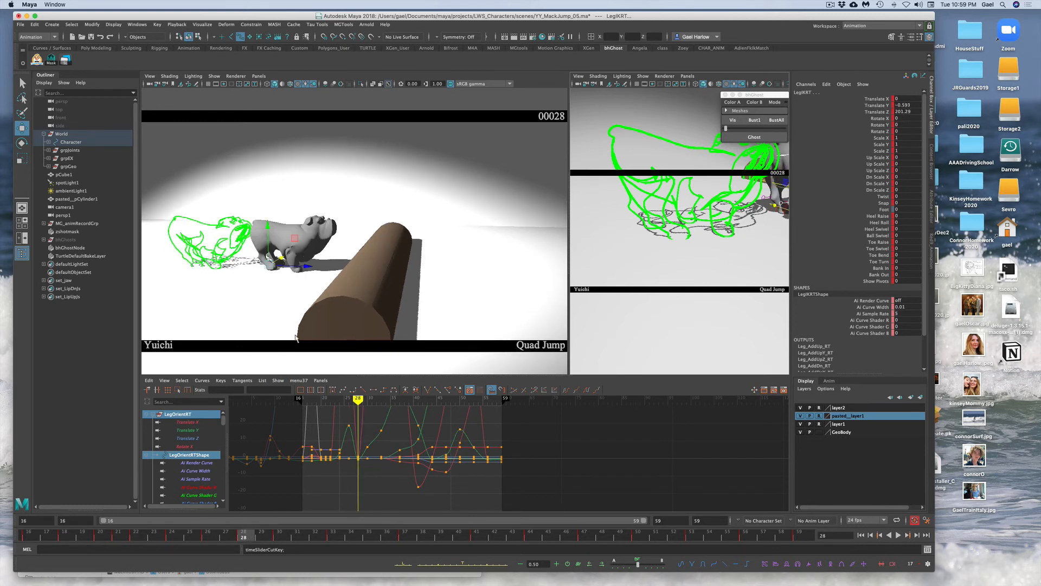
{"action": "left_click_drag", "start_coordinate": [302, 266], "coordinate": [305, 265]}
{"action": "key", "text": "ctrl+z"}
{"action": "key", "text": "ctrl+z"}
{"action": "key", "text": "ctrl+z"}
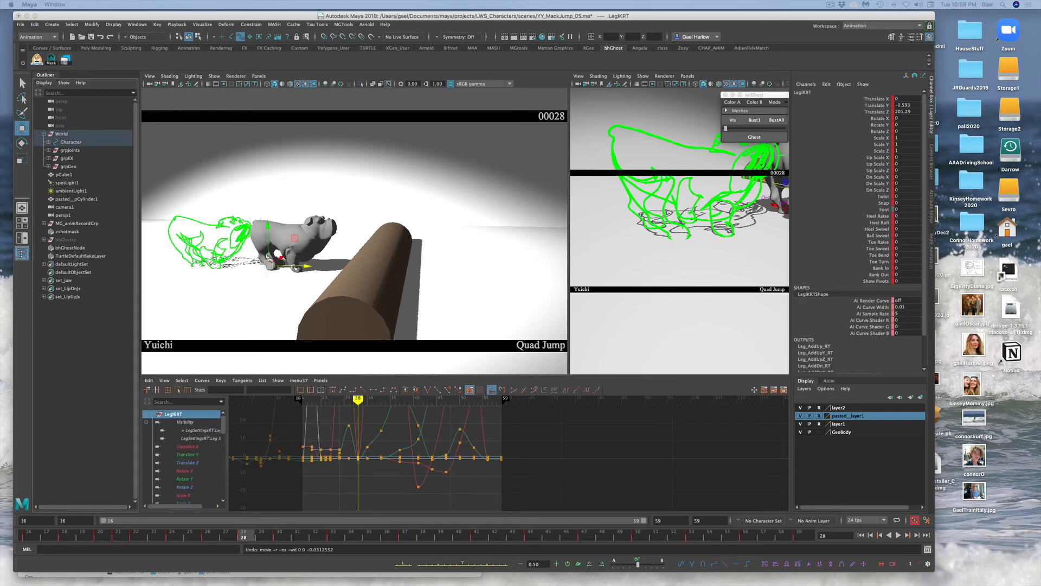
{"action": "left_click", "coordinate": [308, 267]}
{"action": "left_click_drag", "start_coordinate": [308, 266], "coordinate": [311, 267]}
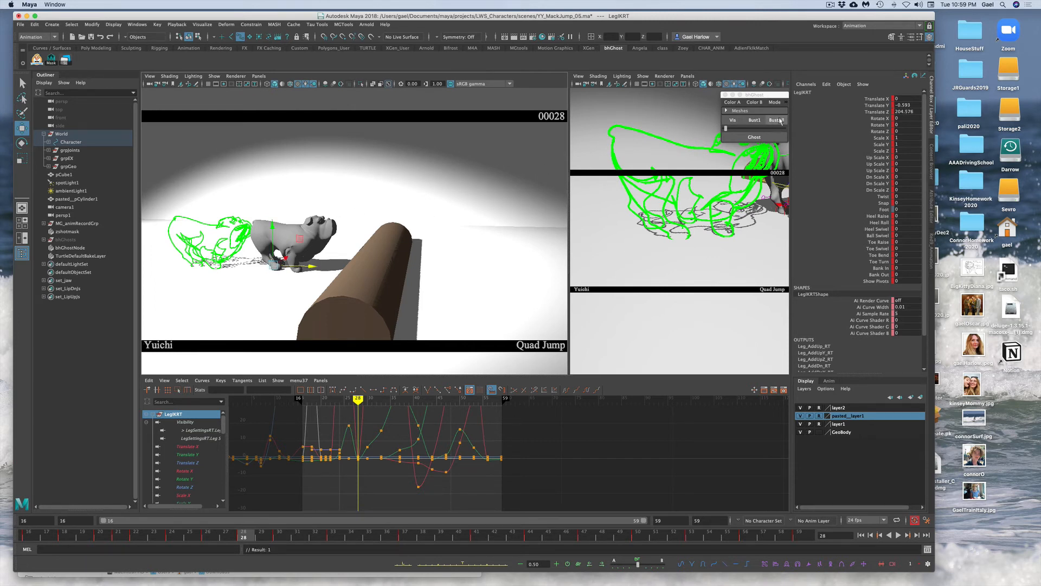
Step: Remove all ghosts from the scene, create a new ghost at frame 28, and go to frame 26
{"action": "left_click", "coordinate": [777, 120]}
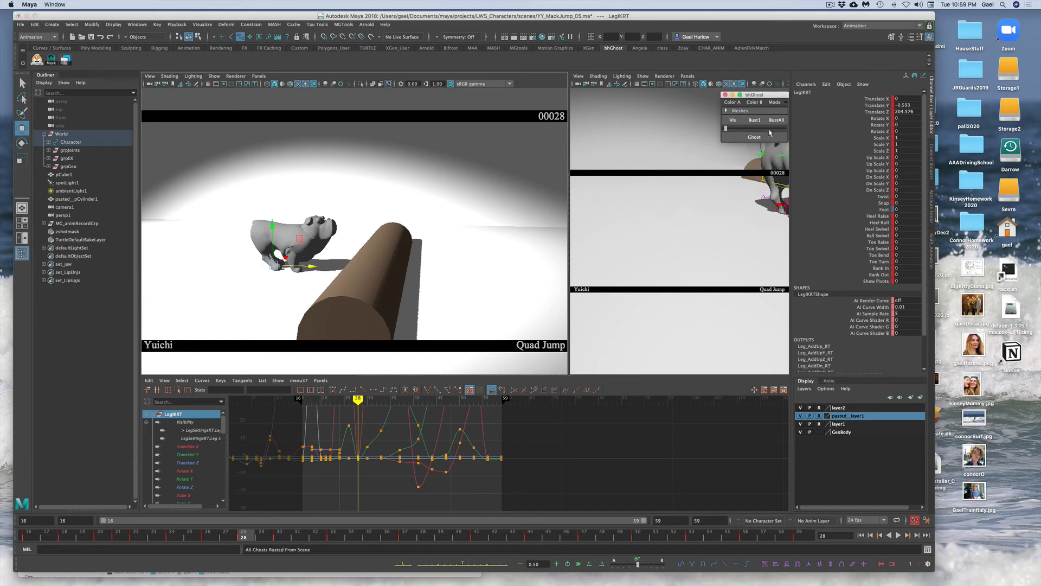
{"action": "left_click", "coordinate": [754, 137]}
{"action": "left_click_drag", "start_coordinate": [242, 537], "coordinate": [208, 536]}
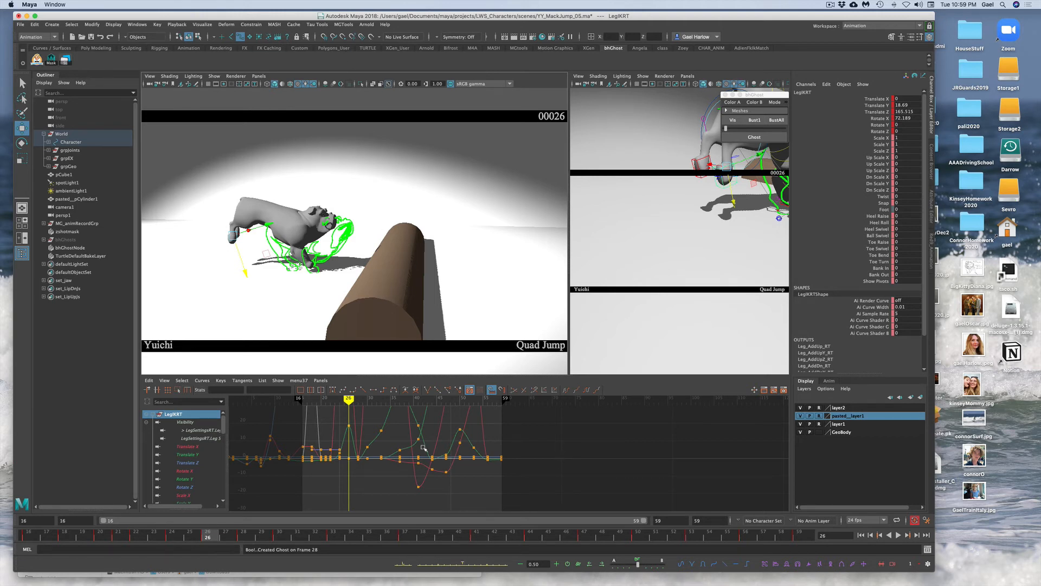
Step: Try an in-between pose at frame 26, undo it, and adjust LegIKRT to Translate Z 172.228 and Rotate X 34.578
{"action": "left_click", "coordinate": [462, 565]}
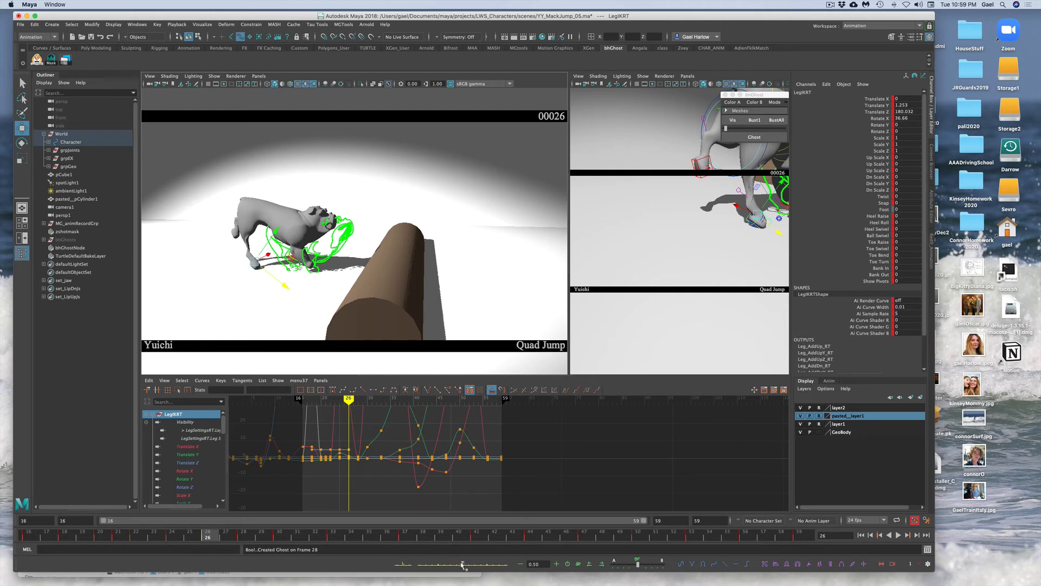
{"action": "key", "text": "z"}
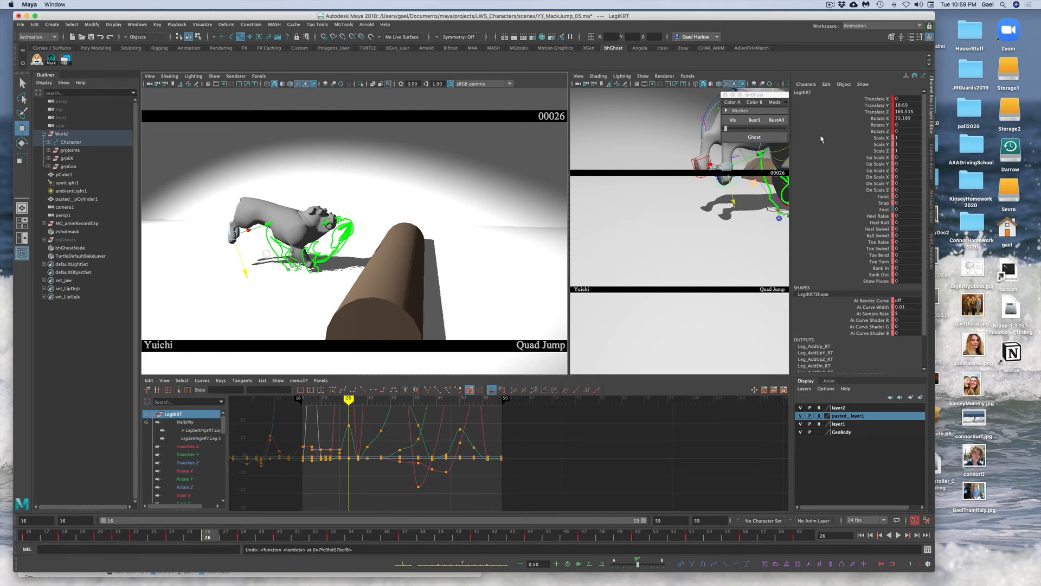
{"action": "left_click", "coordinate": [874, 105]}
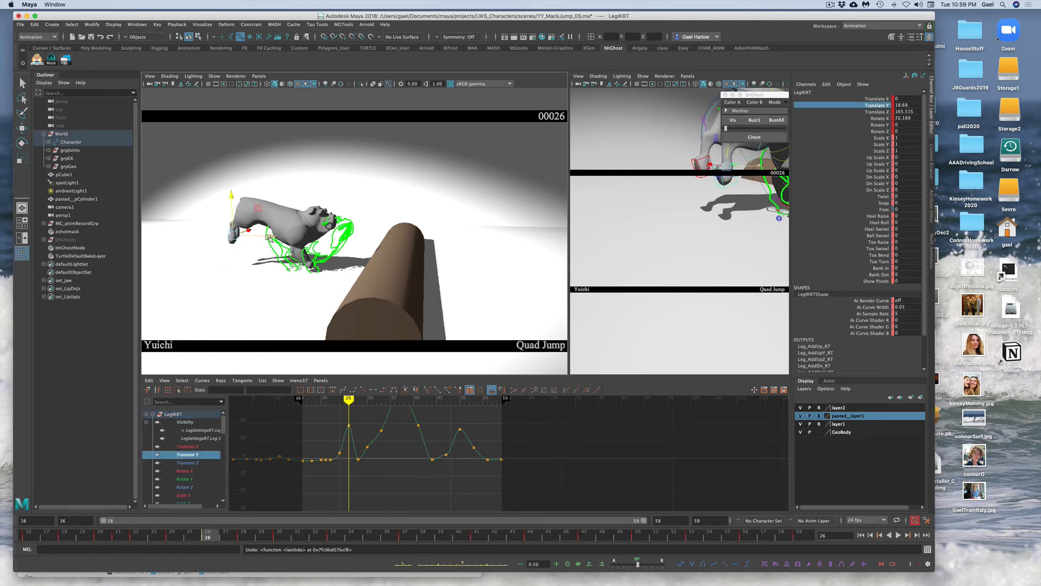
{"action": "left_click_drag", "start_coordinate": [273, 237], "coordinate": [281, 237]}
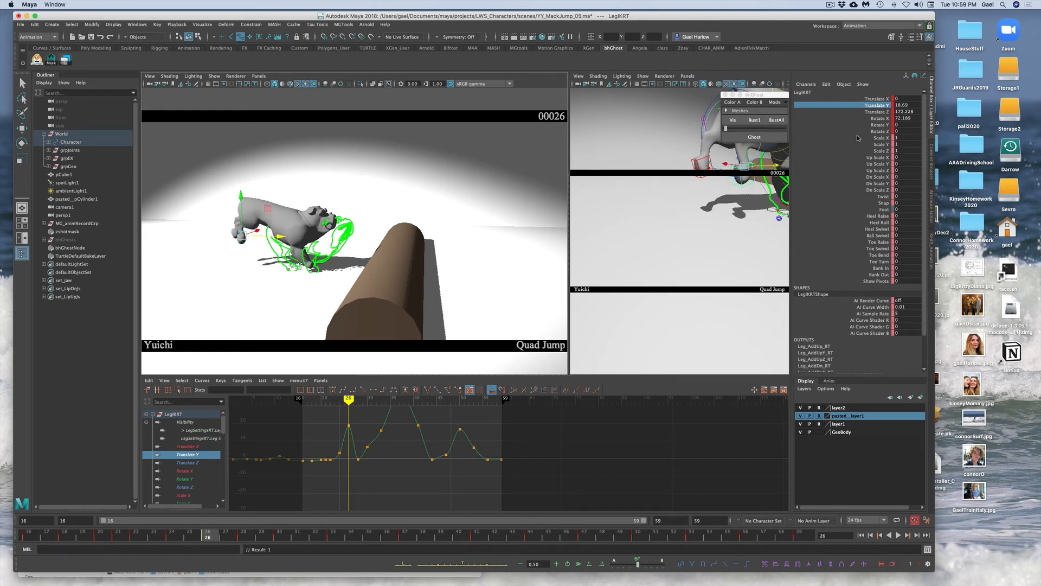
{"action": "left_click", "coordinate": [870, 125]}
{"action": "key", "text": "e"}
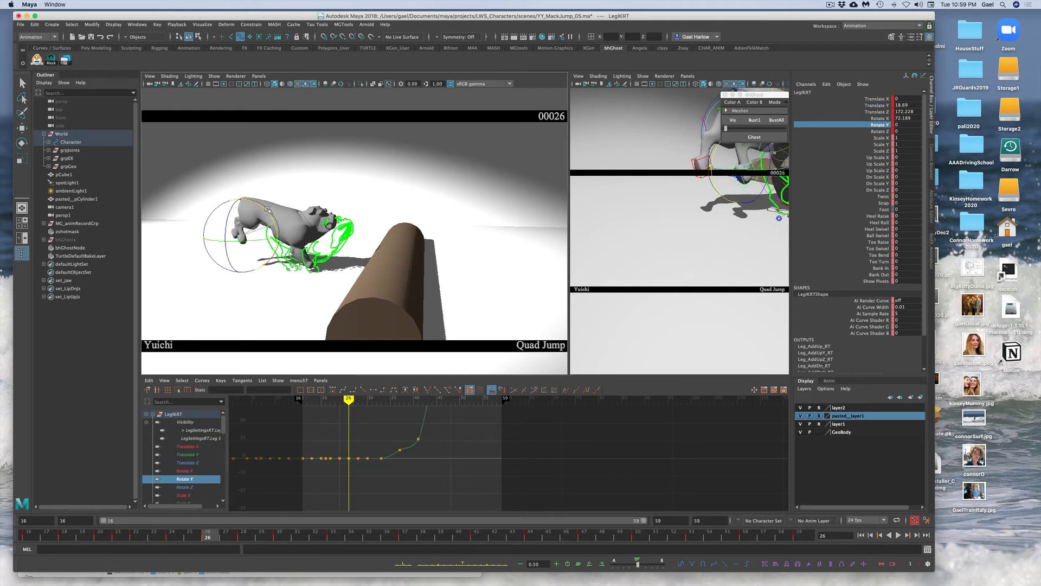
{"action": "left_click_drag", "start_coordinate": [266, 205], "coordinate": [265, 203]}
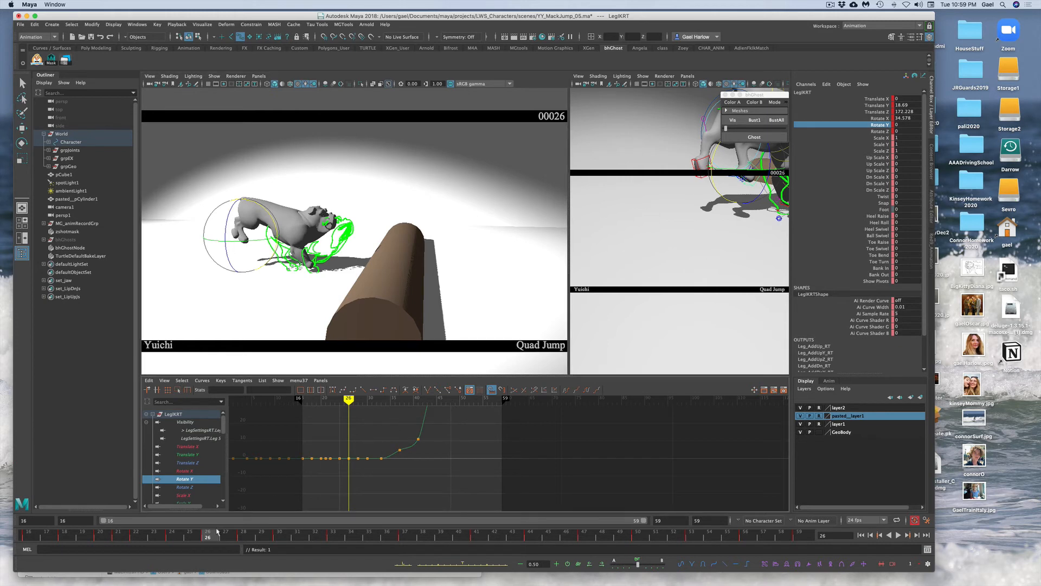
Step: Create a ghost at frame 26, compare with frame 27, and key the right hind leg controls at frame 26
{"action": "left_click", "coordinate": [755, 137]}
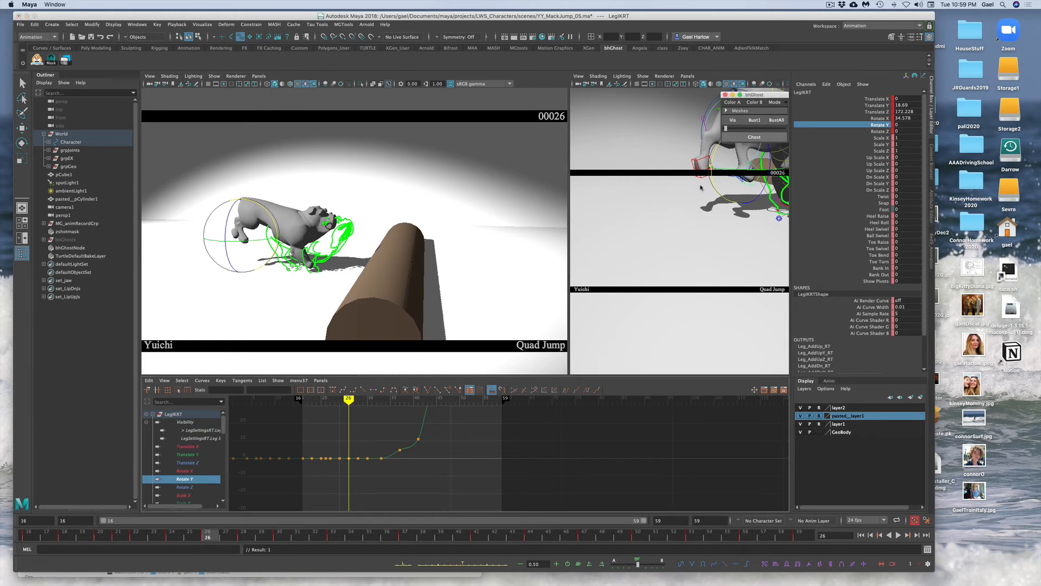
{"action": "left_click_drag", "start_coordinate": [213, 536], "coordinate": [230, 534]}
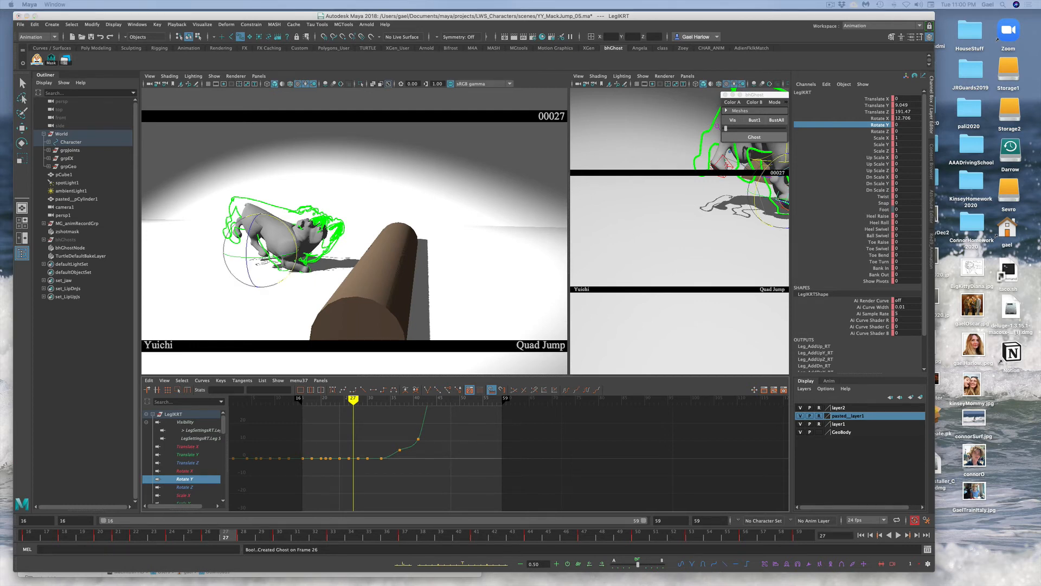
{"action": "left_click", "coordinate": [205, 537]}
{"action": "key", "text": "s"}
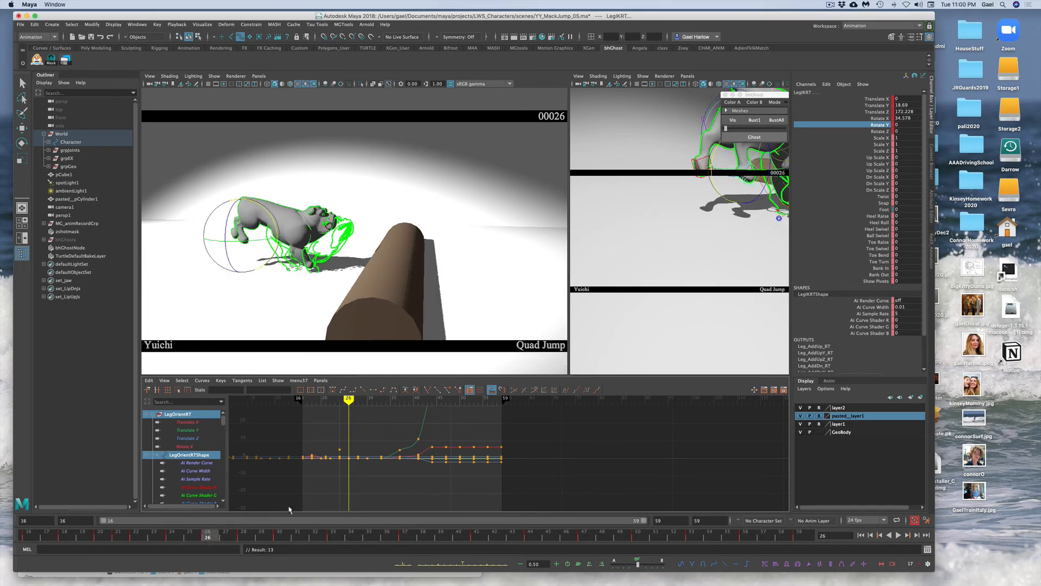
Step: Hold LegIKRT's frame 28 pose by keying the right hind leg controls at frame 30
{"action": "left_click", "coordinate": [226, 537]}
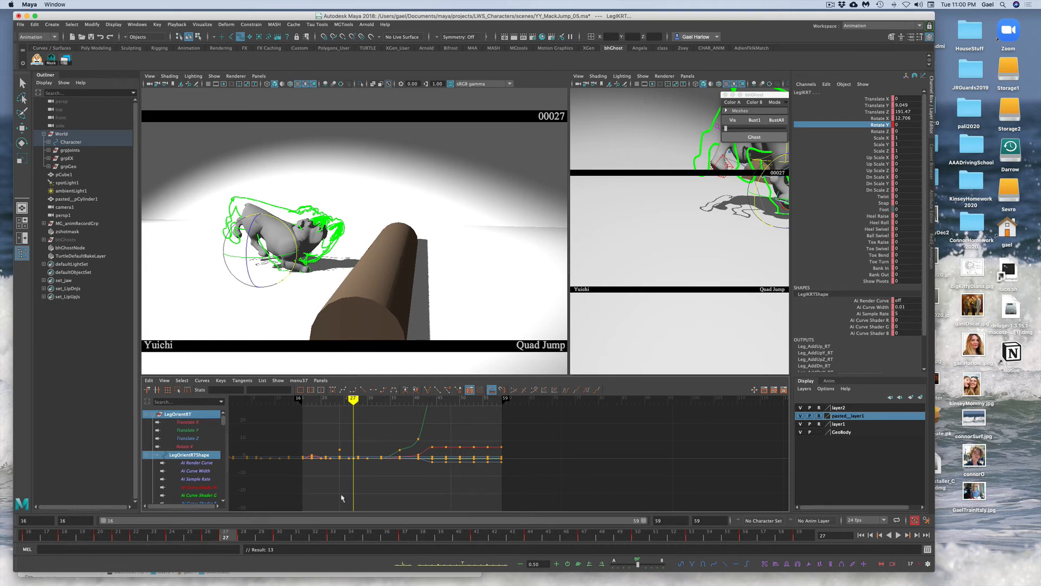
{"action": "left_click", "coordinate": [244, 536]}
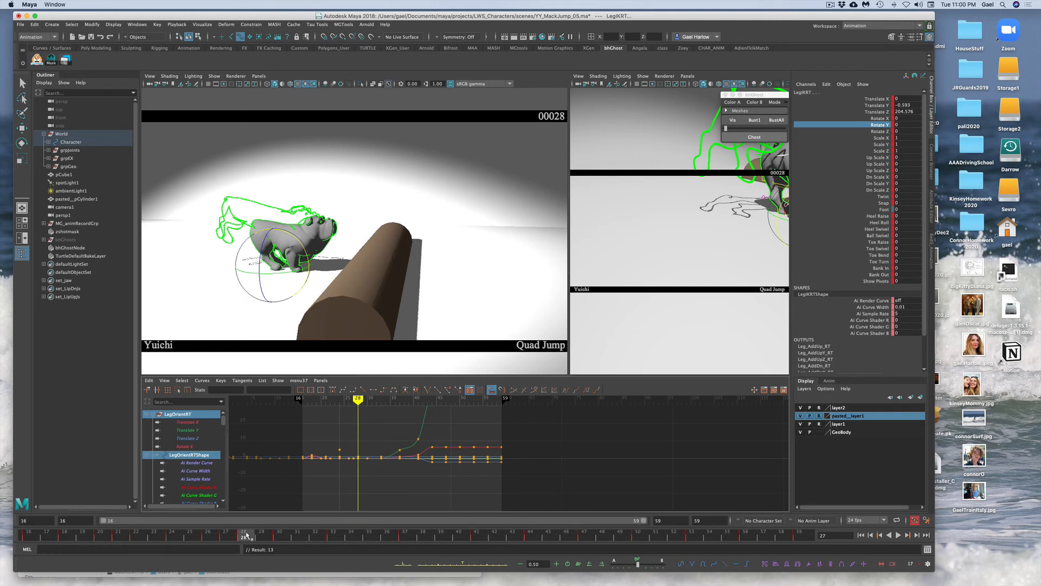
{"action": "mouse_move", "coordinate": [246, 535]}
{"action": "left_mouse_down"}
{"action": "mouse_move", "coordinate": [279, 536]}
{"action": "mouse_move", "coordinate": [245, 537]}
{"action": "left_mouse_up"}
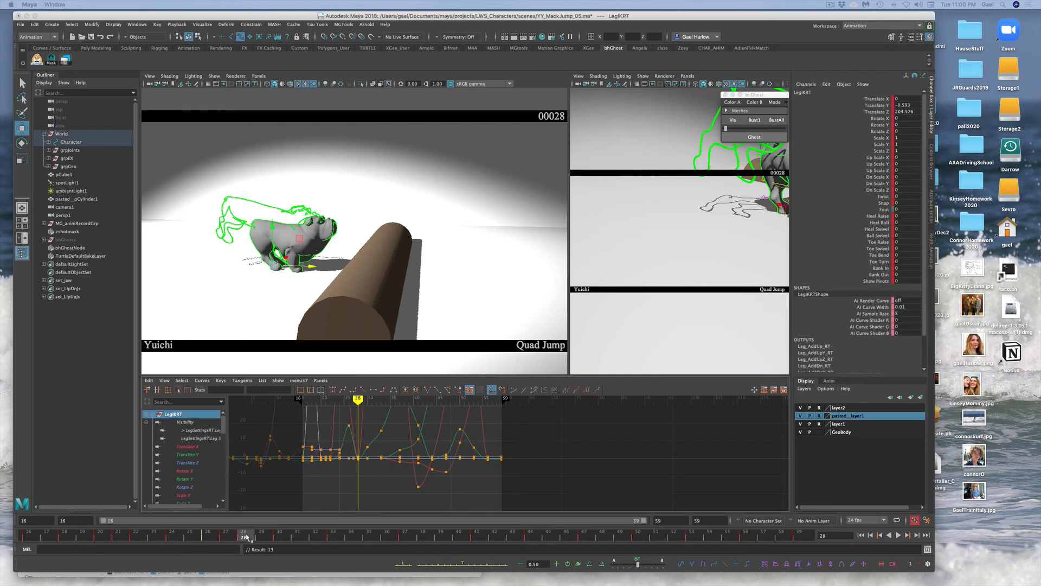
{"action": "mouse_move", "coordinate": [245, 537]}
{"action": "left_mouse_down"}
{"action": "mouse_move", "coordinate": [276, 535]}
{"action": "mouse_move", "coordinate": [230, 536]}
{"action": "mouse_move", "coordinate": [280, 533]}
{"action": "left_mouse_up"}
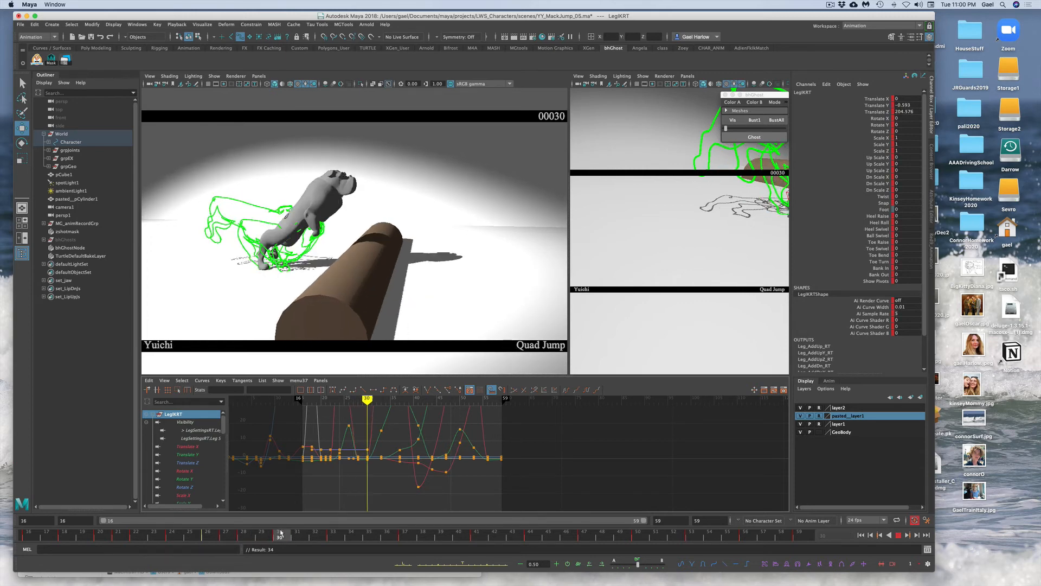
{"action": "left_click_drag", "start_coordinate": [280, 534], "coordinate": [277, 536]}
Step: Set LegIKRT's Heel Raise to 75.8 at frame 30 and key it
{"action": "left_click", "coordinate": [866, 217]}
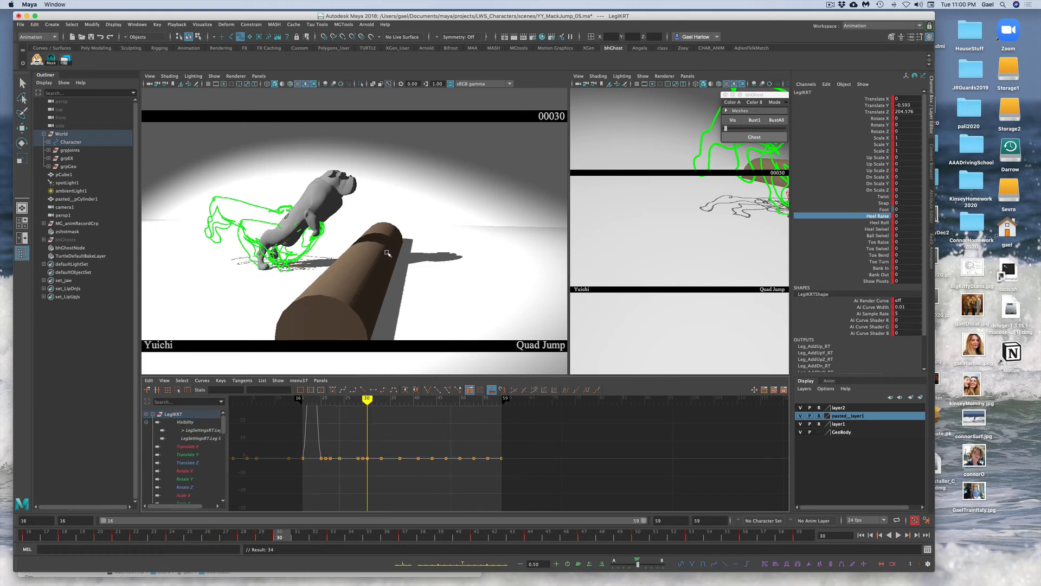
{"action": "mouse_move", "coordinate": [588, 233]}
{"action": "middle_mouse_down"}
{"action": "mouse_move", "coordinate": [605, 232]}
{"action": "mouse_move", "coordinate": [582, 223]}
{"action": "middle_mouse_up"}
{"action": "key", "text": "s"}
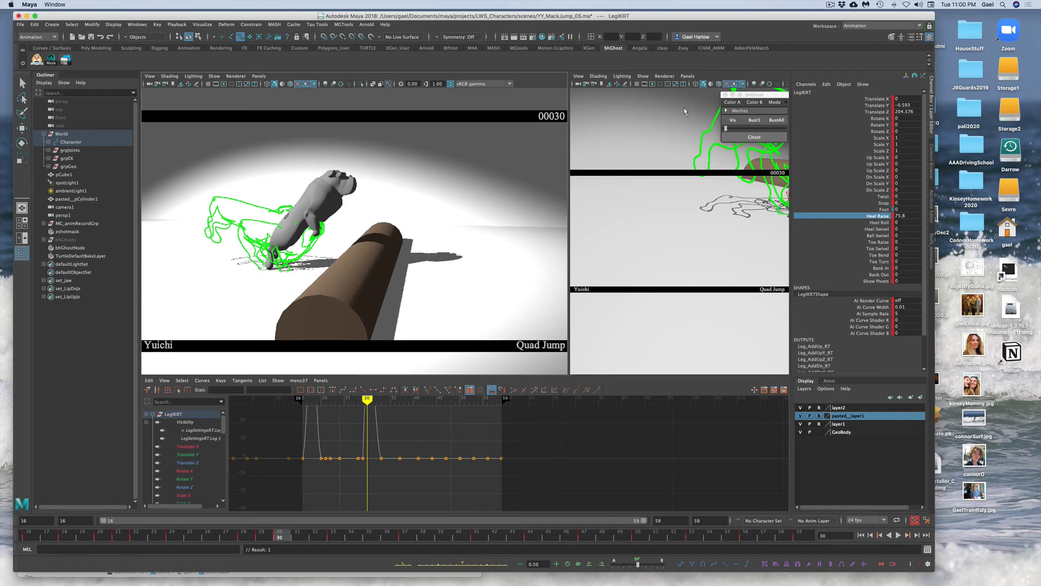
Step: Remove all ghosts from the scene, advance through the takeoff, and create a new ghost at frame 33
{"action": "left_click", "coordinate": [776, 120]}
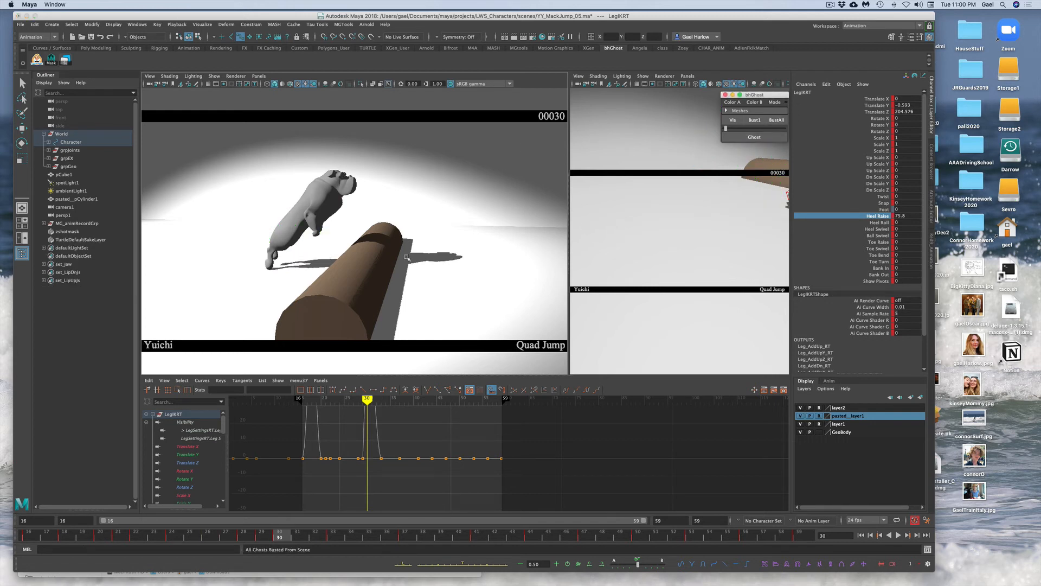
{"action": "left_click", "coordinate": [283, 535]}
{"action": "key", "text": "alt+v"}
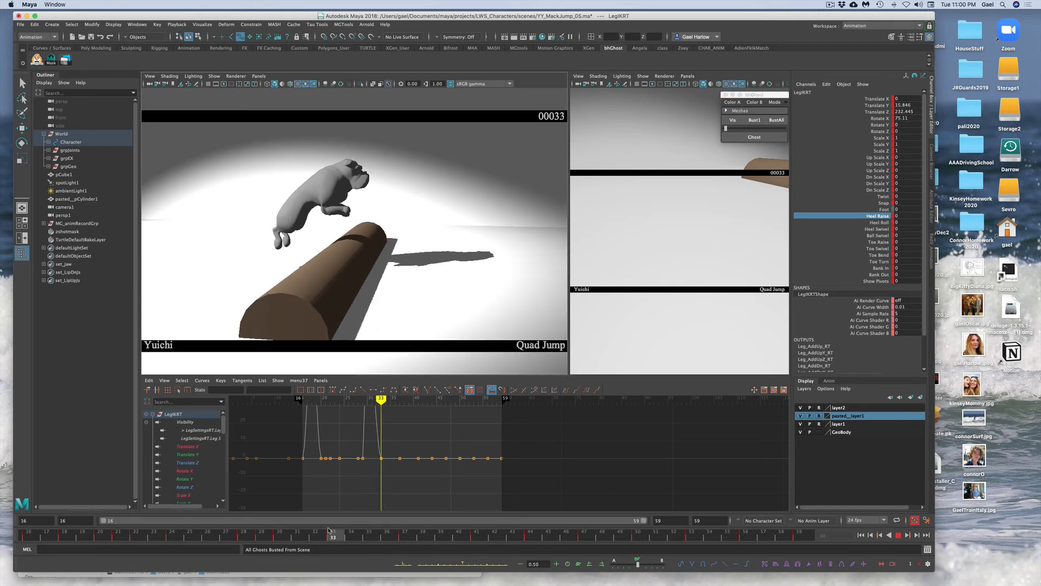
{"action": "key", "text": "alt+v"}
{"action": "left_click", "coordinate": [754, 137]}
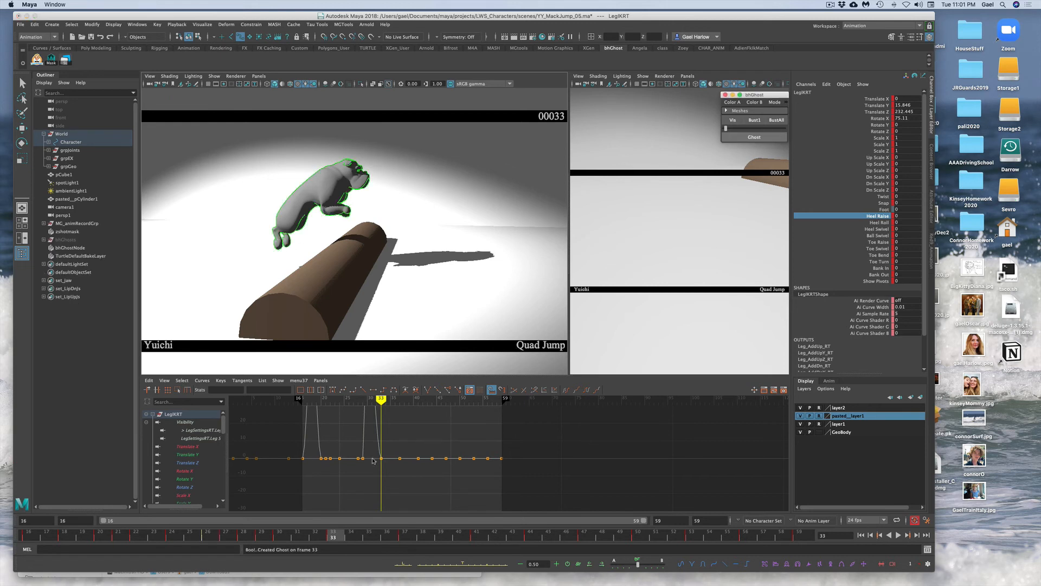
Step: Lift LegIKRT at frame 31 to Translate Y 9.198 and Translate Z 212.802, and key it
{"action": "left_click", "coordinate": [279, 534]}
{"action": "key", "text": "alt+v"}
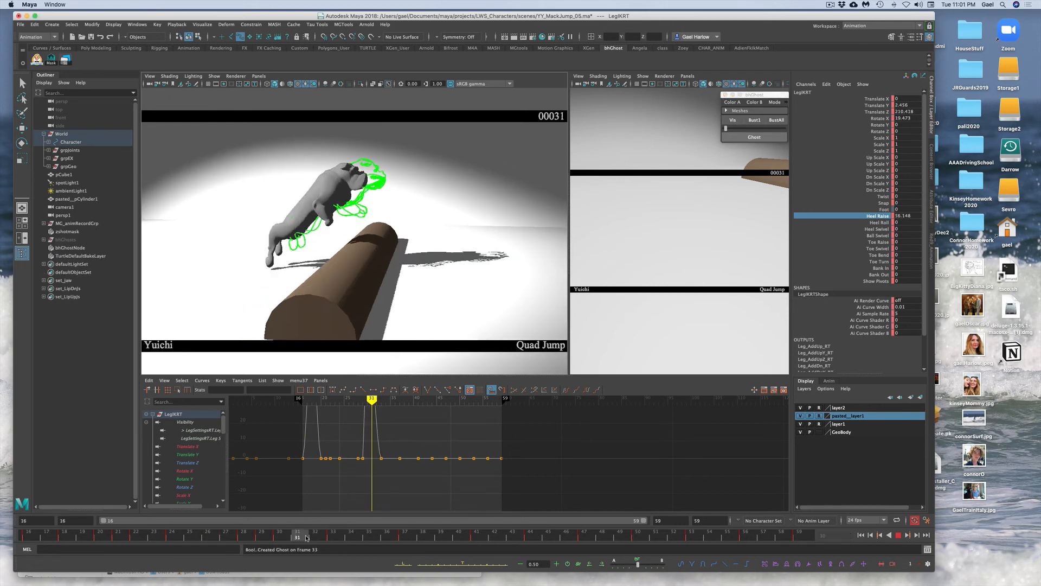
{"action": "key", "text": "alt+v"}
{"action": "left_click_drag", "start_coordinate": [861, 100], "coordinate": [865, 113]}
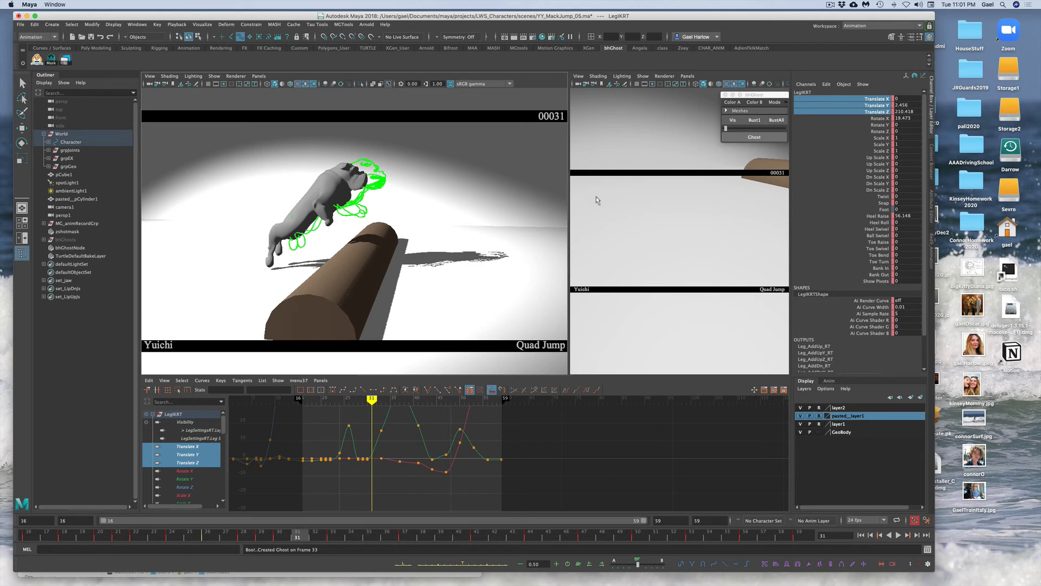
{"action": "key", "text": "w"}
{"action": "left_click_drag", "start_coordinate": [270, 240], "coordinate": [276, 232]}
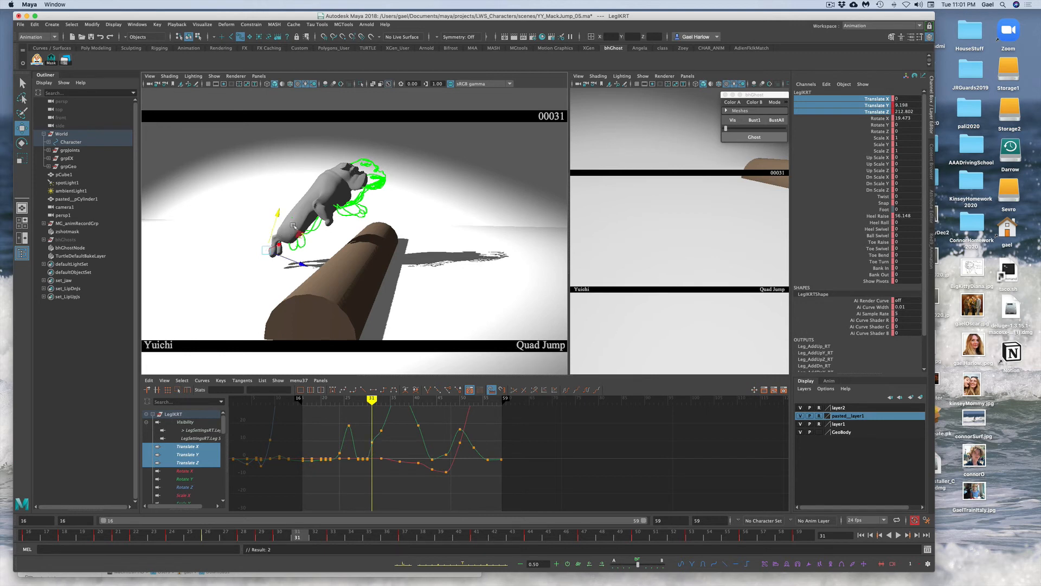
{"action": "key", "text": "s"}
Step: Raise LegIKRT above the log at frame 37, rotate it to Rotate X 37.258, and refine its position
{"action": "left_click_drag", "start_coordinate": [289, 534], "coordinate": [411, 518]}
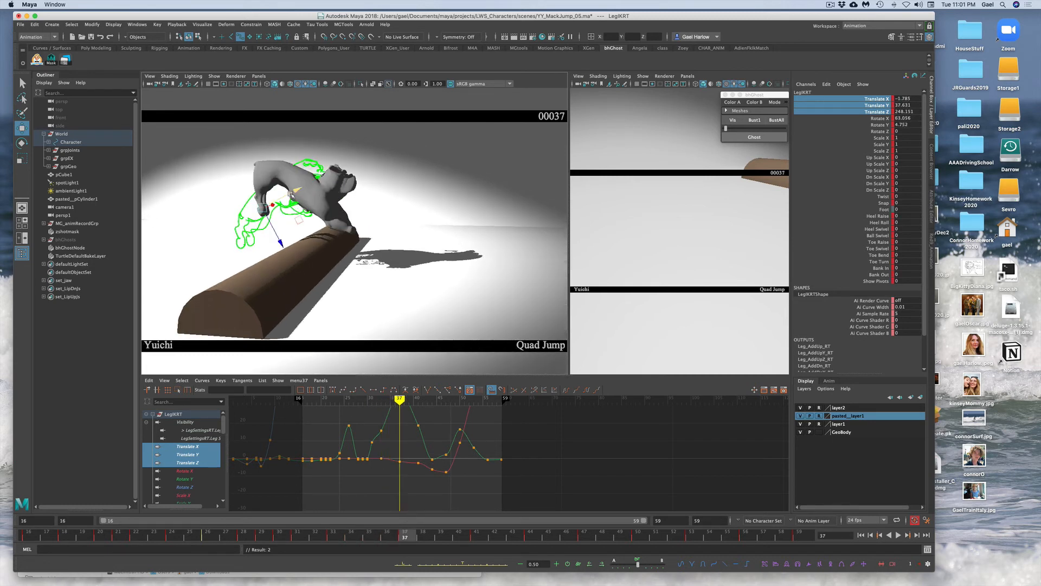
{"action": "left_click_drag", "start_coordinate": [294, 191], "coordinate": [274, 215]}
{"action": "key", "text": "shift+w"}
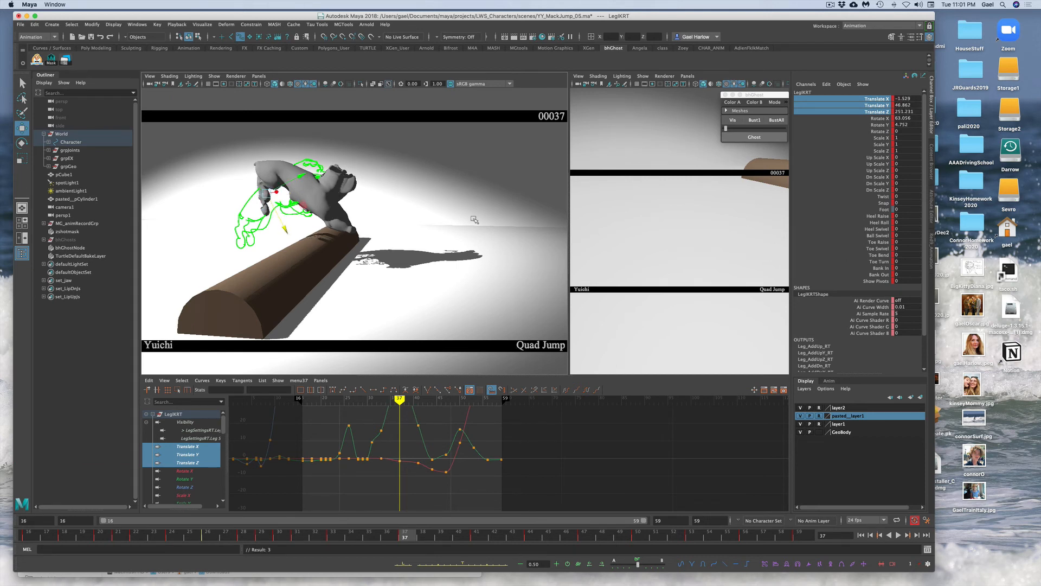
{"action": "key", "text": "e"}
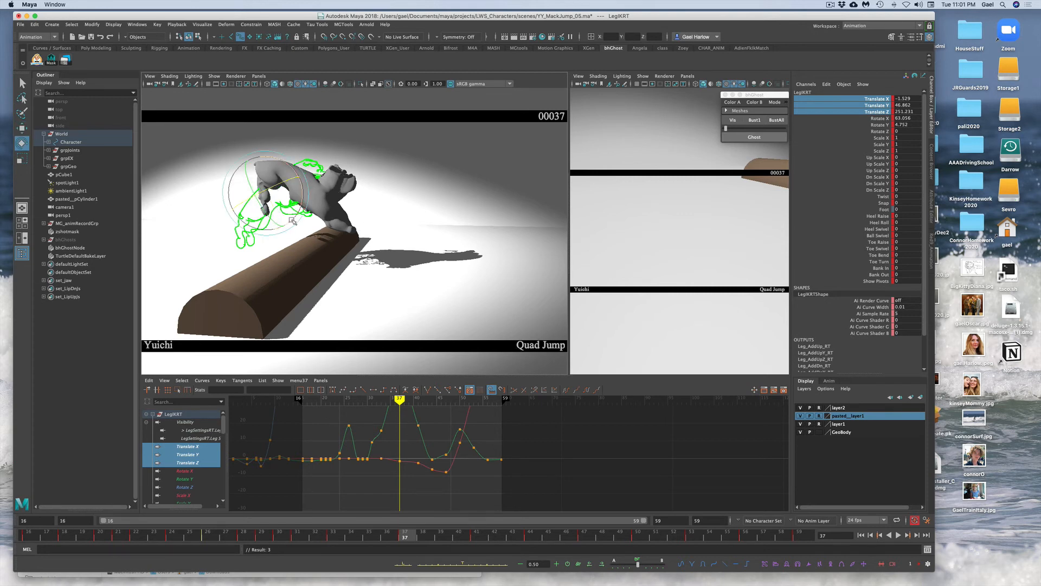
{"action": "mouse_move", "coordinate": [297, 216]}
{"action": "left_mouse_down"}
{"action": "mouse_move", "coordinate": [306, 196]}
{"action": "mouse_move", "coordinate": [303, 206]}
{"action": "left_mouse_up"}
{"action": "key", "text": "w"}
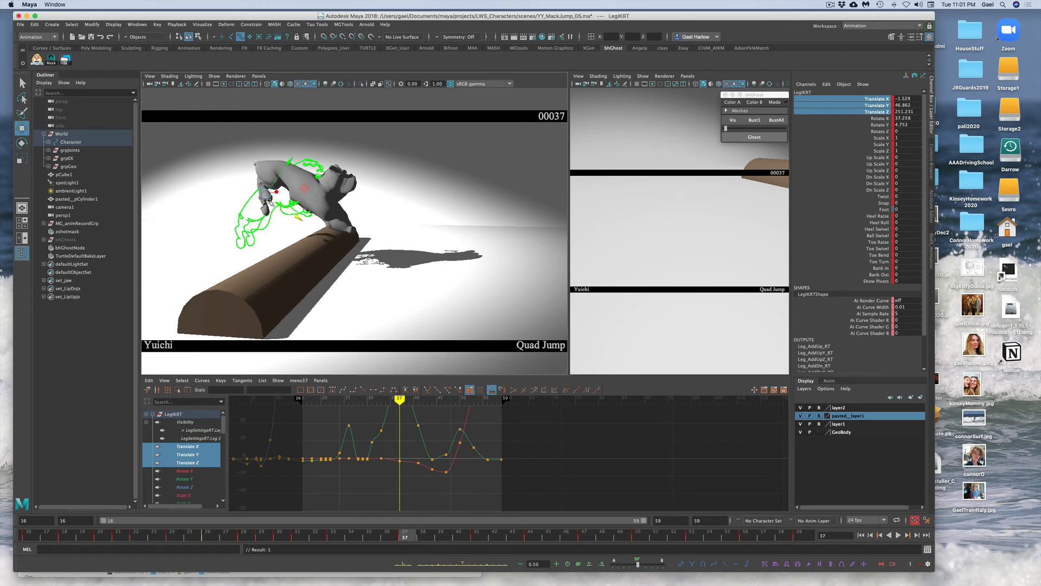
{"action": "left_click_drag", "start_coordinate": [298, 218], "coordinate": [301, 224]}
Step: At frame 41, lift LegIKRT to Translate Y 22.597 and Translate Z 291.162, rotate it to Rotate X 8.813, and key it
{"action": "left_click_drag", "start_coordinate": [393, 537], "coordinate": [475, 525]}
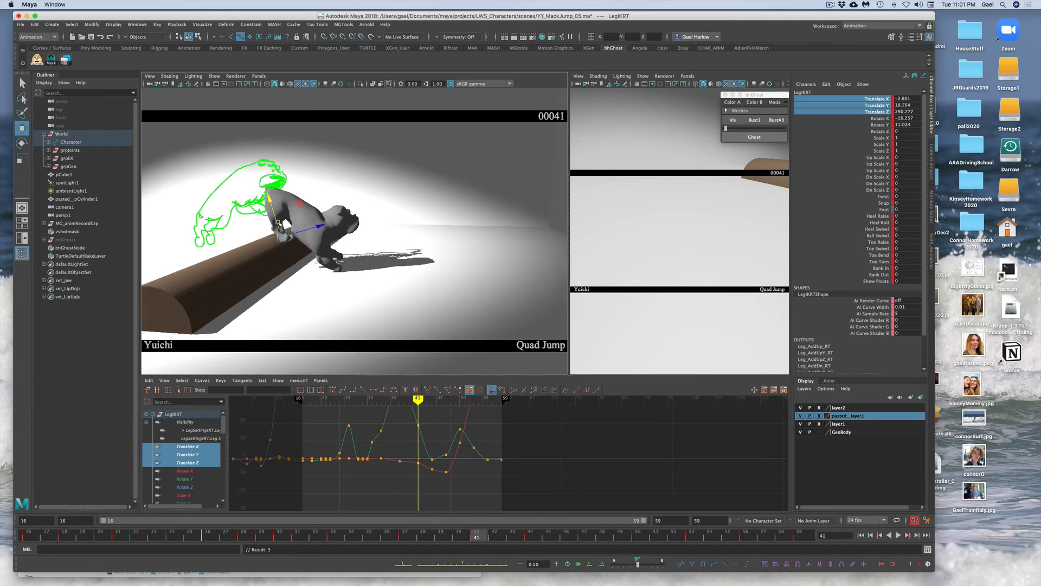
{"action": "left_click_drag", "start_coordinate": [278, 223], "coordinate": [276, 217]}
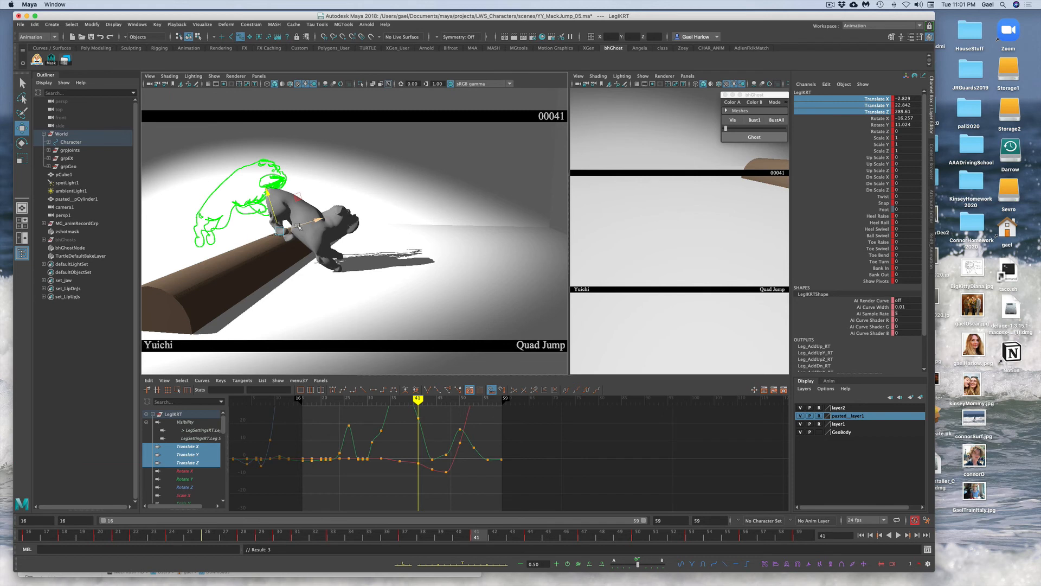
{"action": "key", "text": "e"}
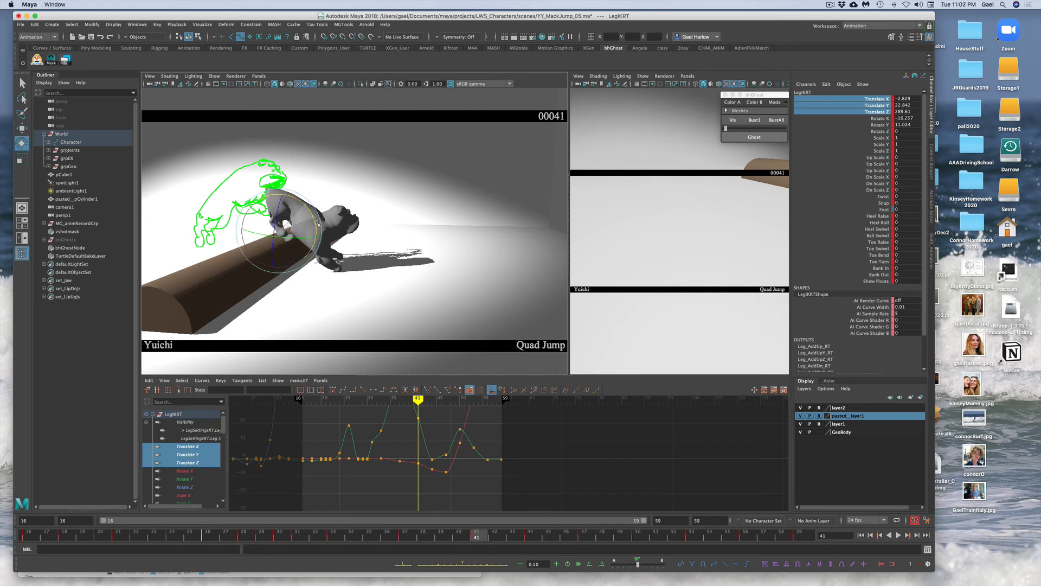
{"action": "mouse_move", "coordinate": [317, 222]}
{"action": "left_mouse_down"}
{"action": "mouse_move", "coordinate": [253, 230]}
{"action": "mouse_move", "coordinate": [301, 233]}
{"action": "left_mouse_up"}
{"action": "key", "text": "s"}
{"action": "key", "text": "w"}
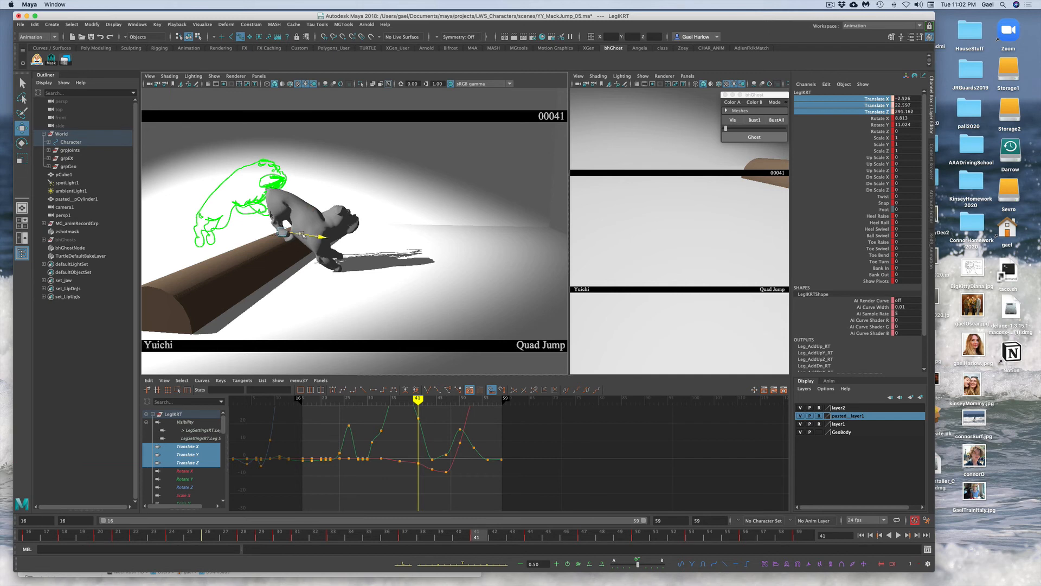
{"action": "key", "text": "s"}
Step: Hold the planted right hind foot by keying LegIKRT's frame 44 translation onto frame 47
{"action": "left_click_drag", "start_coordinate": [475, 544], "coordinate": [526, 534]}
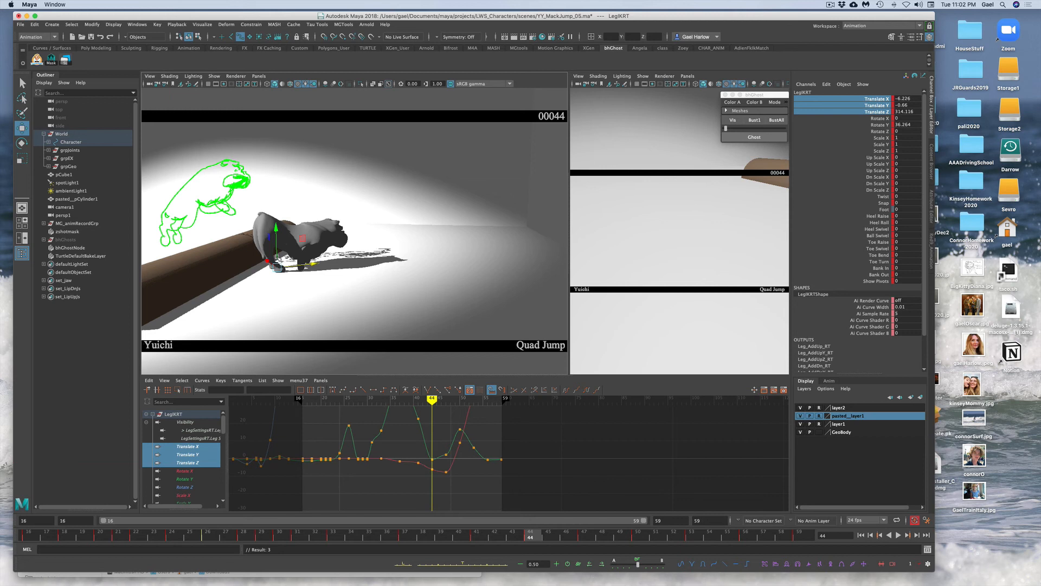
{"action": "mouse_move", "coordinate": [547, 541]}
{"action": "left_mouse_down"}
{"action": "mouse_move", "coordinate": [583, 540]}
{"action": "mouse_move", "coordinate": [531, 537]}
{"action": "left_mouse_up"}
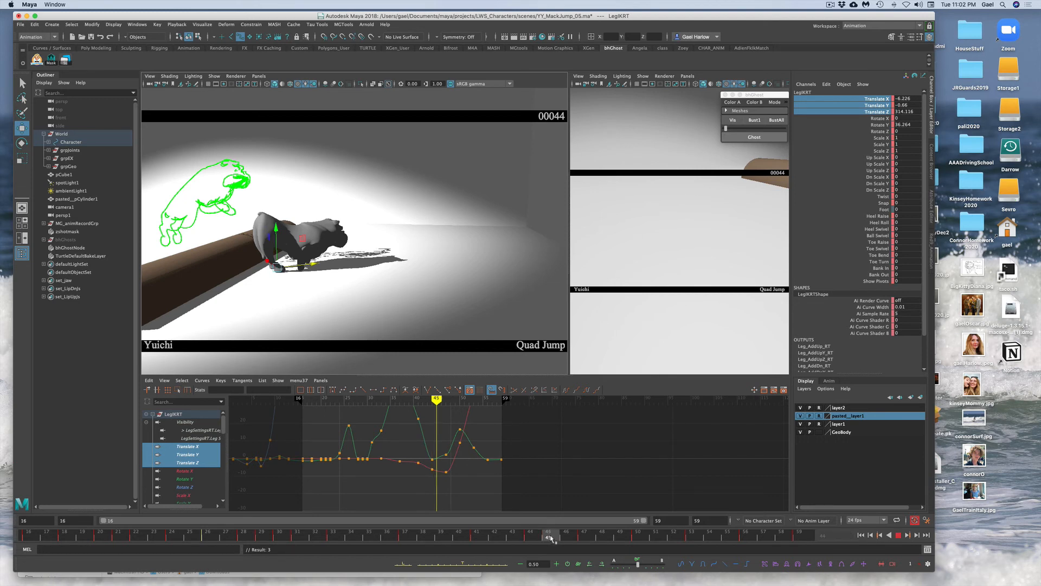
{"action": "key", "text": "shift+w"}
{"action": "left_click", "coordinate": [544, 539]}
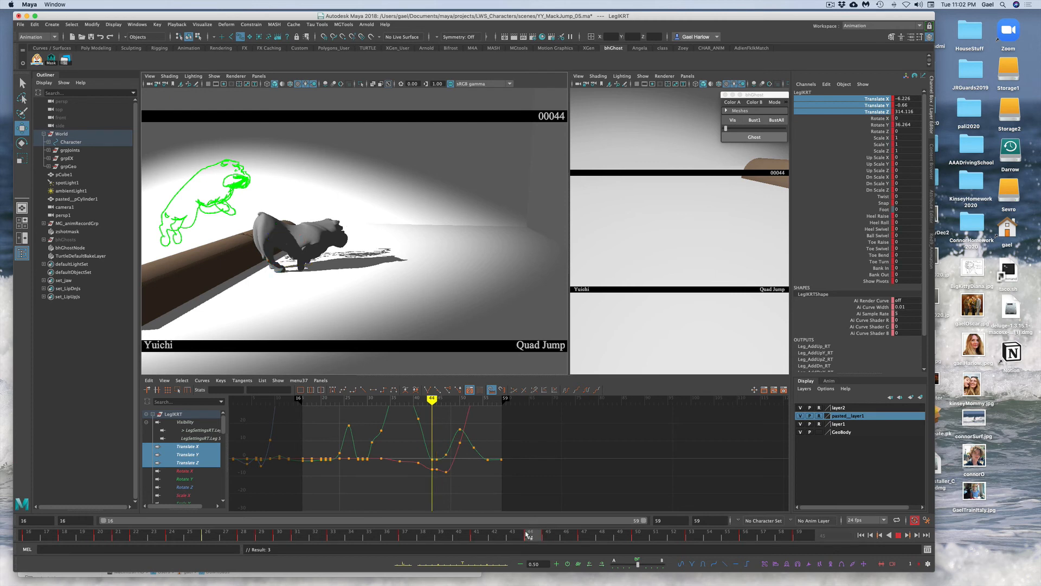
Step: At frame 42, pose LegIKRT at Translate Y 16.496, Translate Z 301.329 and Rotate X 11.834, and rotate HeelPivotRT
{"action": "left_click_drag", "start_coordinate": [543, 539], "coordinate": [387, 534]}
{"action": "mouse_move", "coordinate": [468, 497]}
{"action": "left_mouse_down"}
{"action": "mouse_move", "coordinate": [595, 487]}
{"action": "mouse_move", "coordinate": [488, 495]}
{"action": "left_mouse_up"}
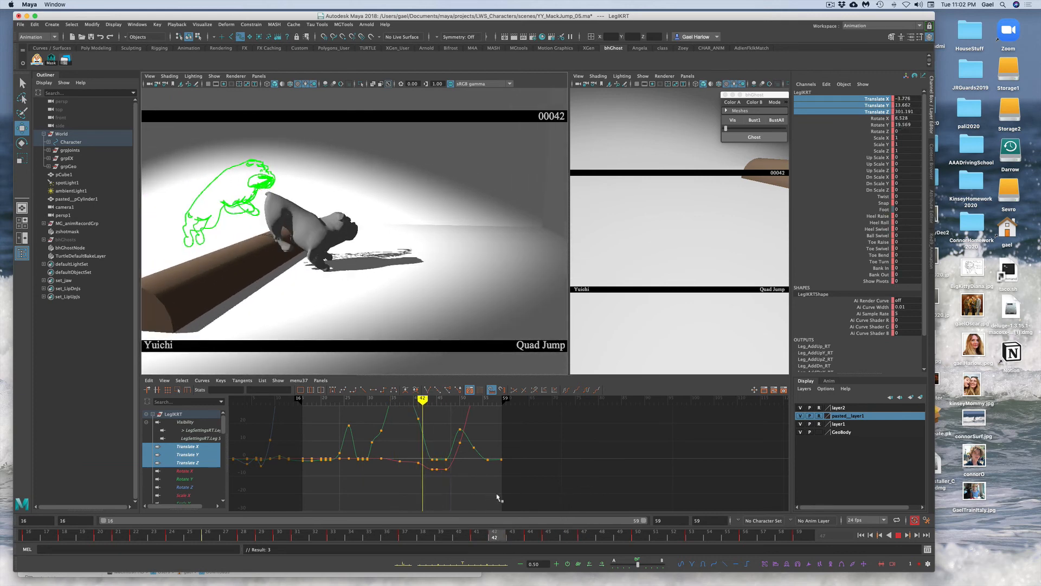
{"action": "left_click_drag", "start_coordinate": [287, 231], "coordinate": [287, 229]}
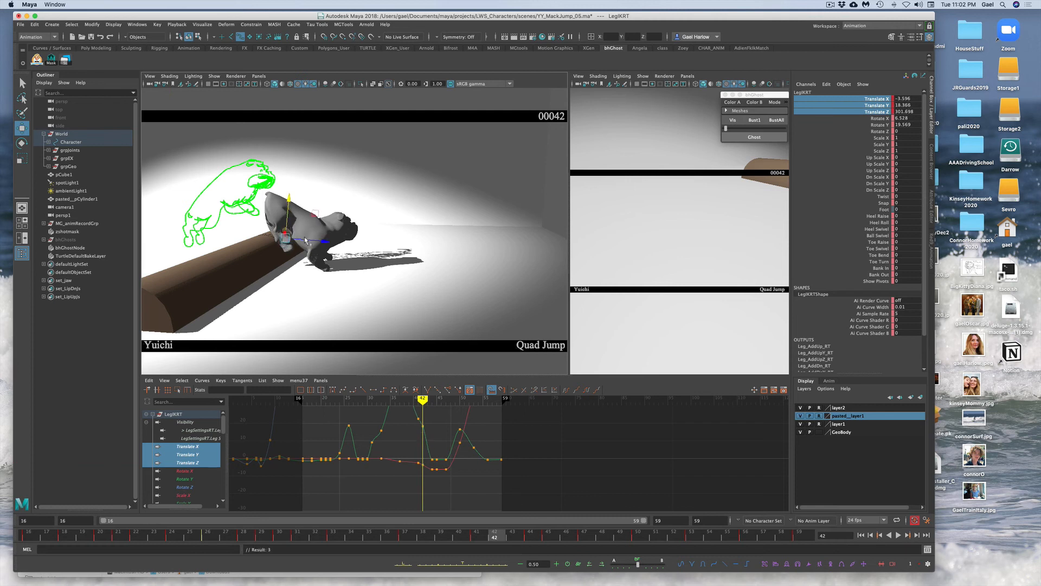
{"action": "key", "text": "e"}
{"action": "left_click_drag", "start_coordinate": [317, 226], "coordinate": [314, 212]}
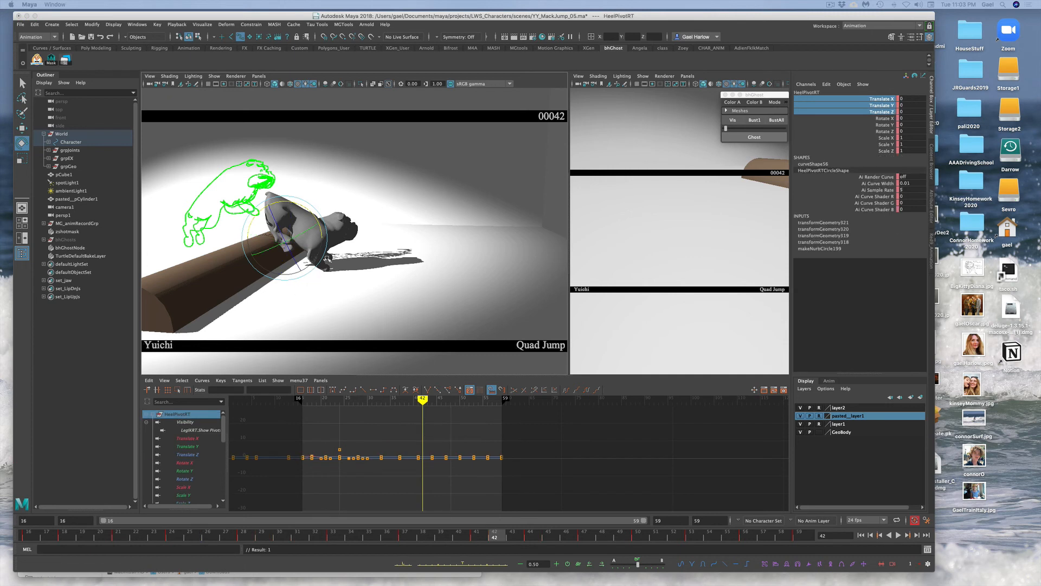
{"action": "left_click_drag", "start_coordinate": [295, 205], "coordinate": [302, 208]}
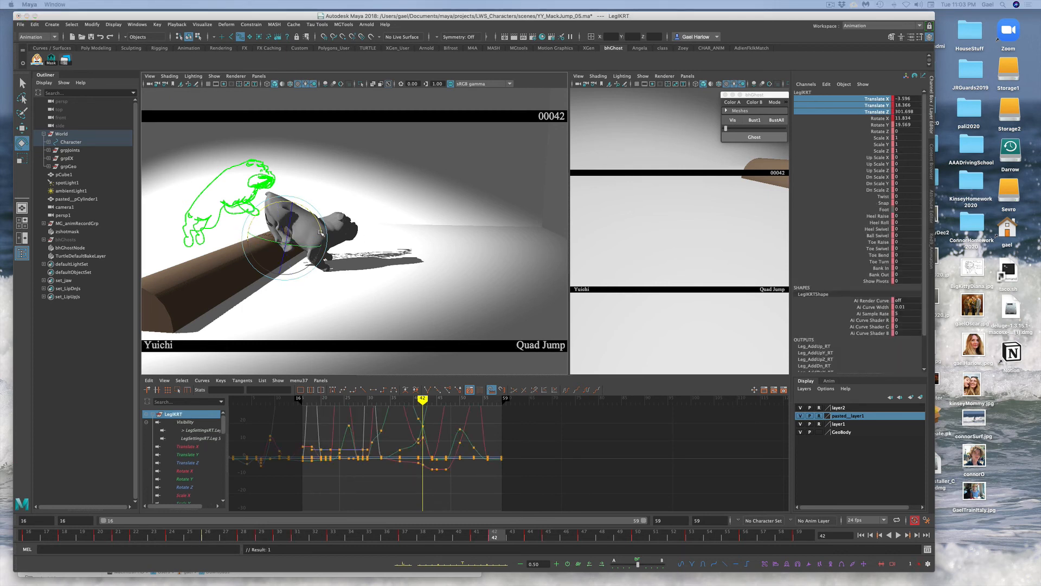
{"action": "key", "text": "w"}
{"action": "left_click_drag", "start_coordinate": [289, 222], "coordinate": [289, 225]}
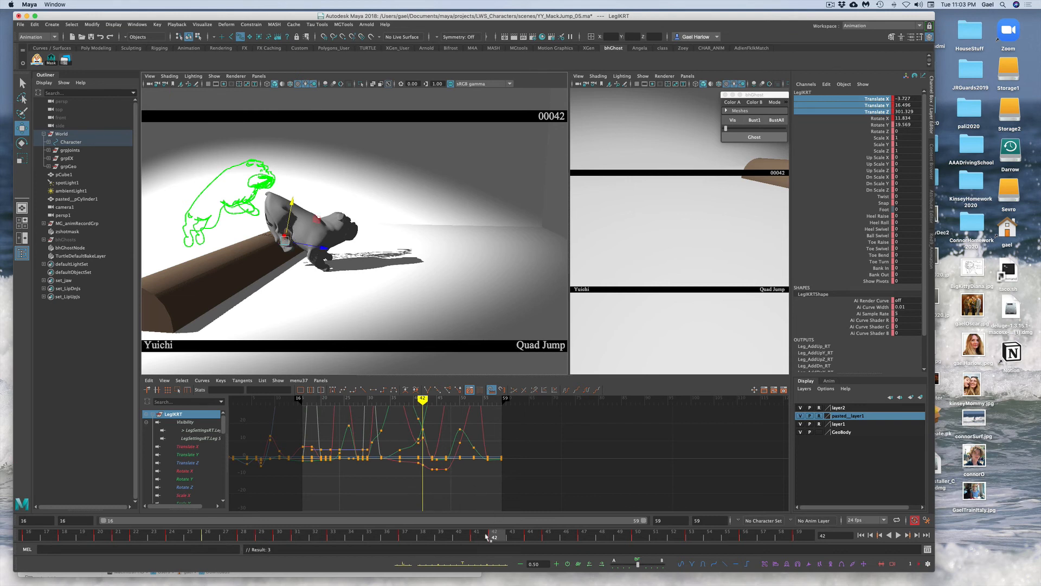
Step: Raise HipsIK's Translate Z key at frame 44 to -1.359
{"action": "left_click_drag", "start_coordinate": [482, 539], "coordinate": [530, 539]}
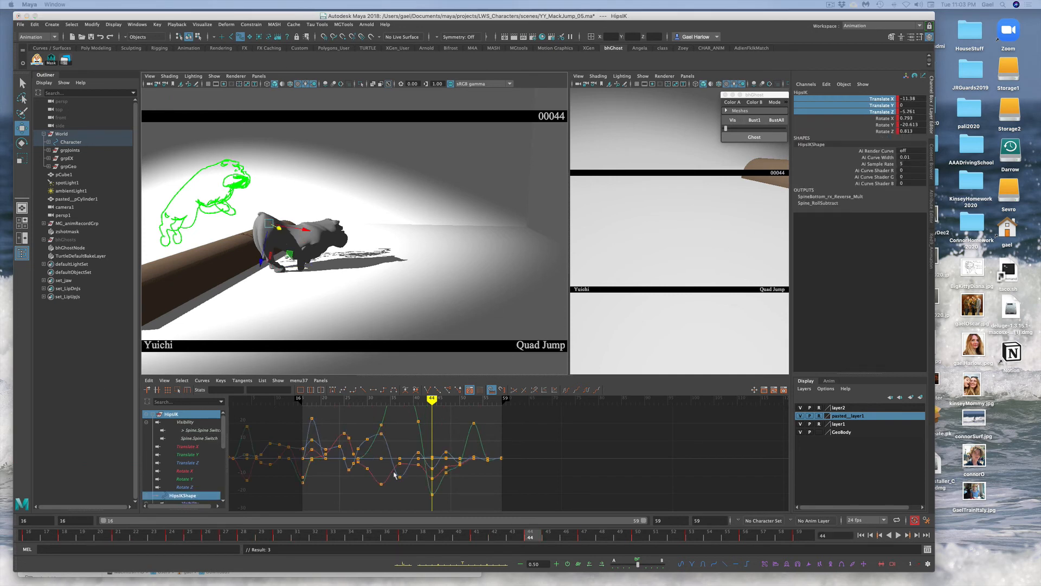
{"action": "left_click", "coordinate": [869, 112]}
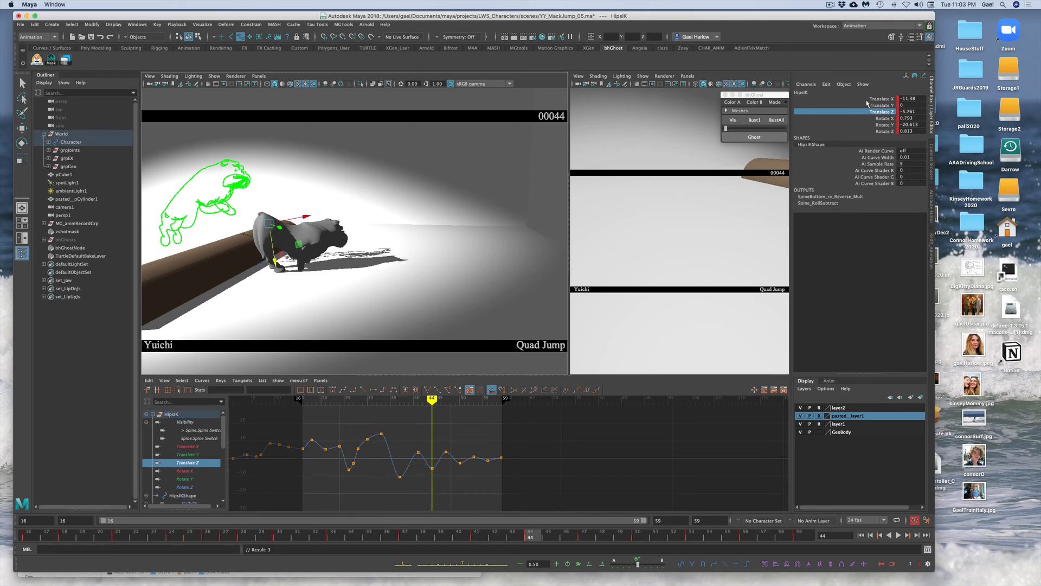
{"action": "left_click", "coordinate": [433, 469]}
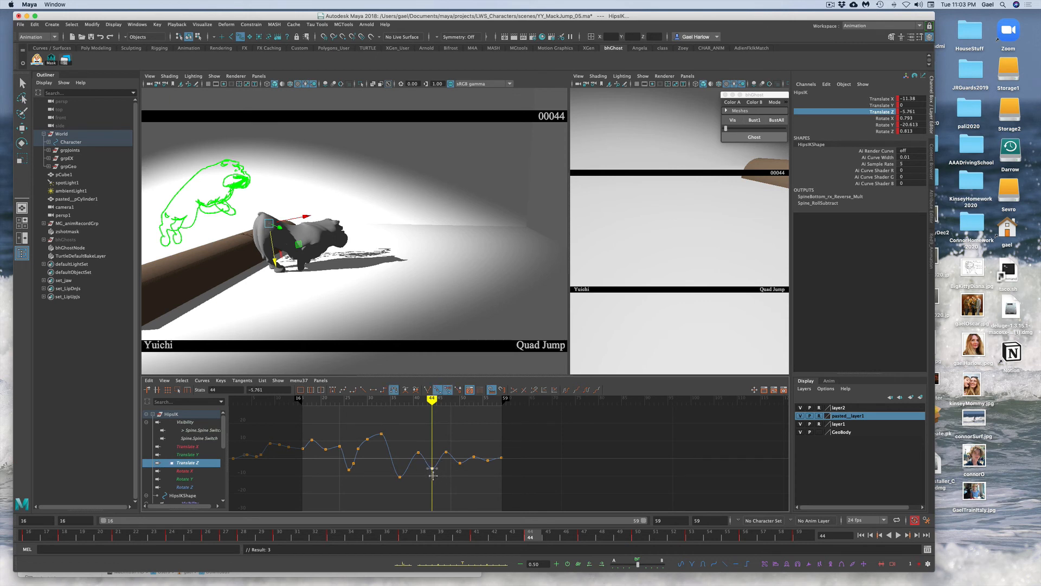
{"action": "middle_click_drag", "start_coordinate": [432, 475], "coordinate": [433, 467]}
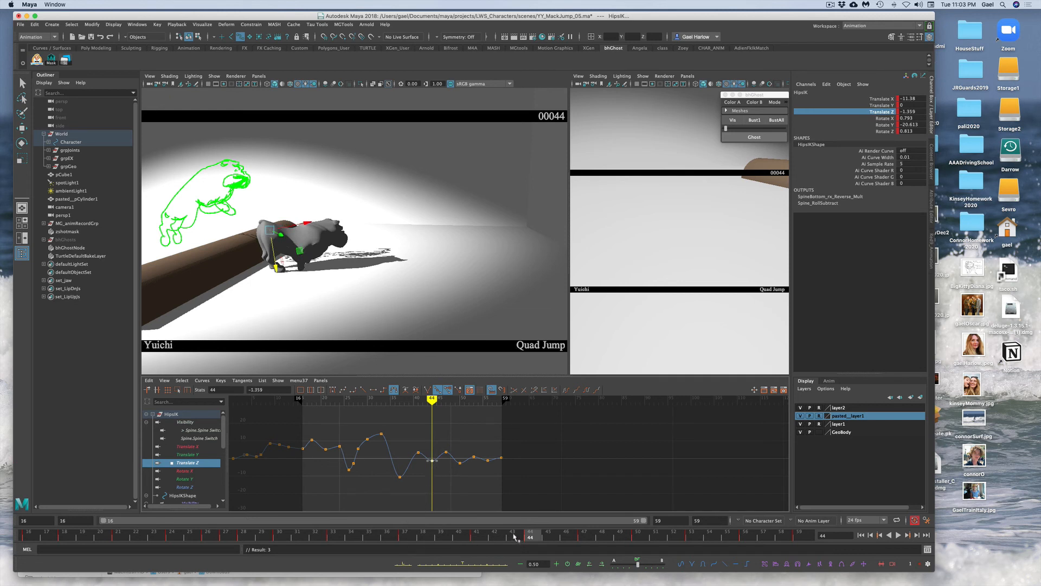
Step: Advance to frame 56, bring LegIKRT into view in the second viewport, and create a ghost of the dog's pose
{"action": "left_click_drag", "start_coordinate": [518, 537], "coordinate": [752, 513]}
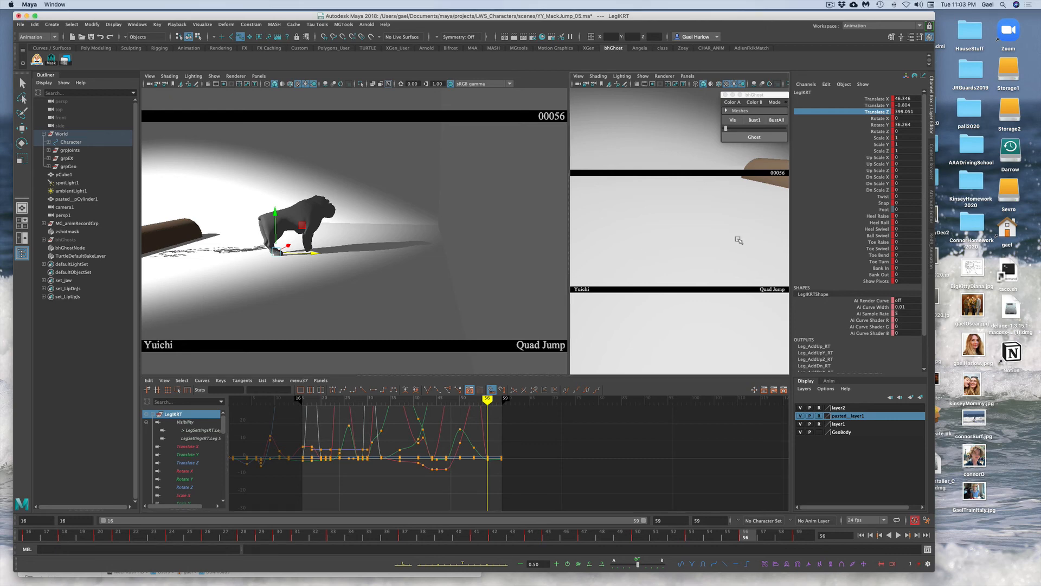
{"action": "key", "text": "f"}
{"action": "right_click_drag", "start_coordinate": [716, 252], "coordinate": [590, 255], "text": "alt"}
{"action": "mouse_move", "coordinate": [660, 254]}
{"action": "left_mouse_down", "text": "alt"}
{"action": "mouse_move", "coordinate": [635, 252]}
{"action": "mouse_move", "coordinate": [642, 248]}
{"action": "left_mouse_up", "text": "alt"}
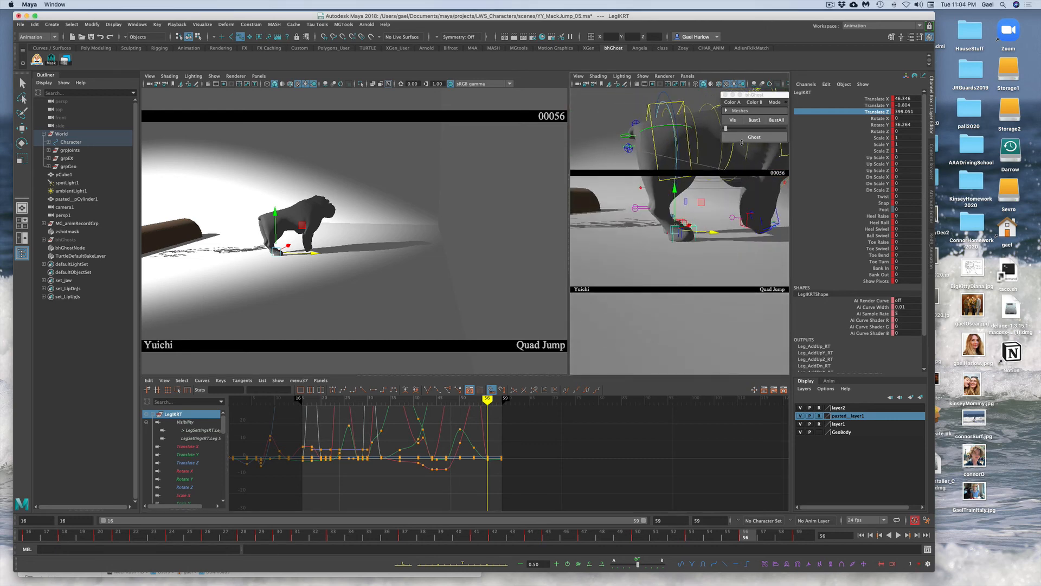
{"action": "left_click", "coordinate": [763, 137]}
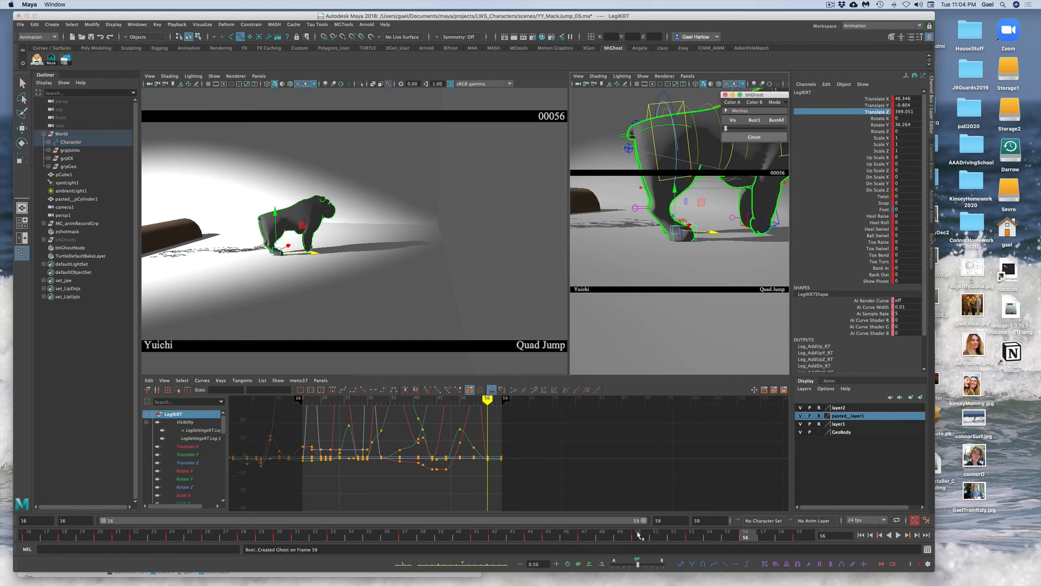
Step: At frame 50, move LegIKRT to Translate Y 19.918 and Translate Z 340.573, and rotate the foot to Rotate X 87.942
{"action": "left_click", "coordinate": [638, 535]}
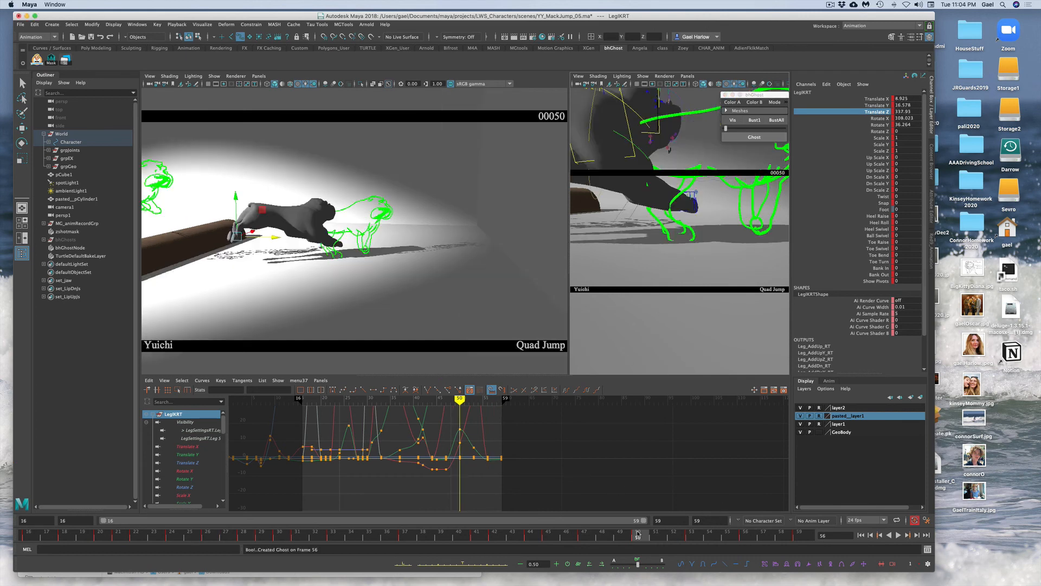
{"action": "left_click", "coordinate": [584, 535]}
{"action": "left_click_drag", "start_coordinate": [585, 536], "coordinate": [638, 534]}
{"action": "left_click_drag", "start_coordinate": [236, 217], "coordinate": [260, 236]}
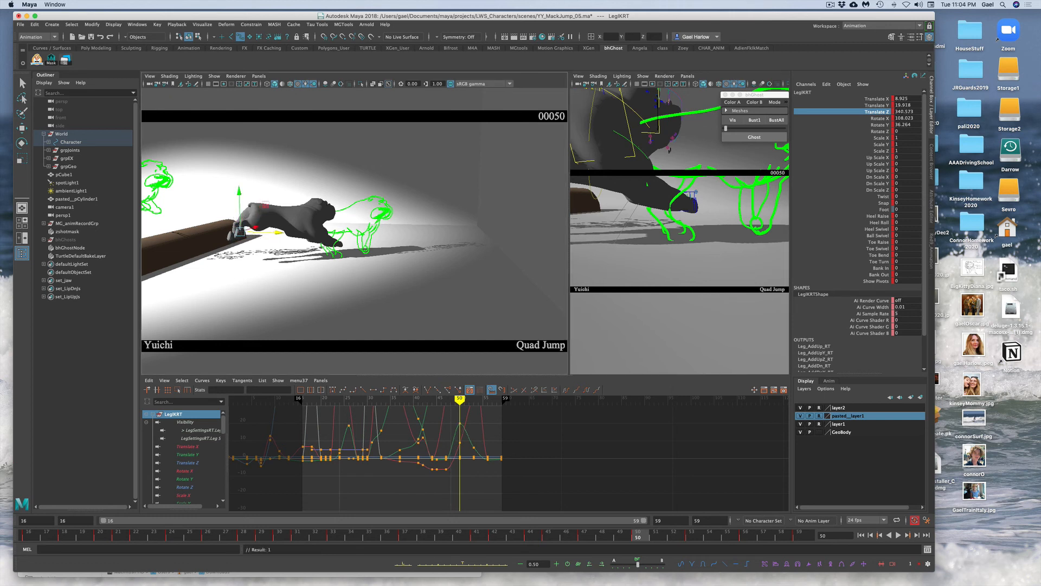
{"action": "key", "text": "e"}
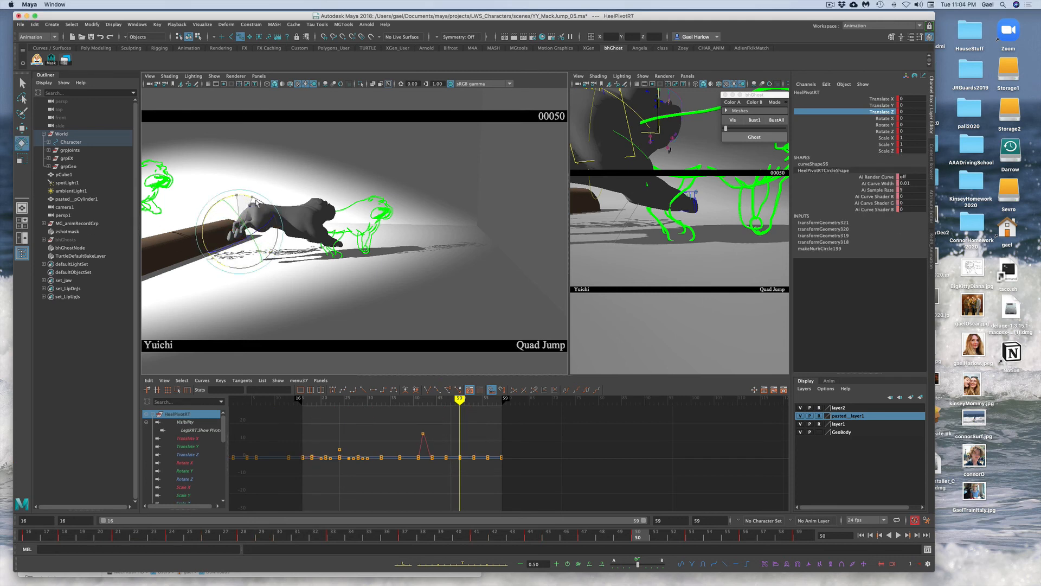
{"action": "left_click_drag", "start_coordinate": [256, 204], "coordinate": [249, 202]}
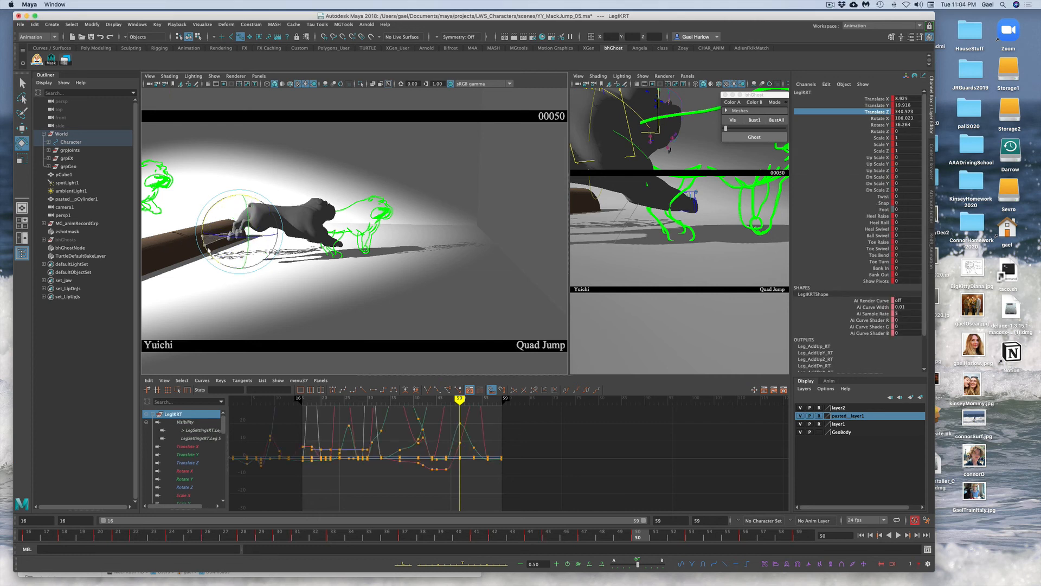
{"action": "left_click_drag", "start_coordinate": [207, 248], "coordinate": [208, 250]}
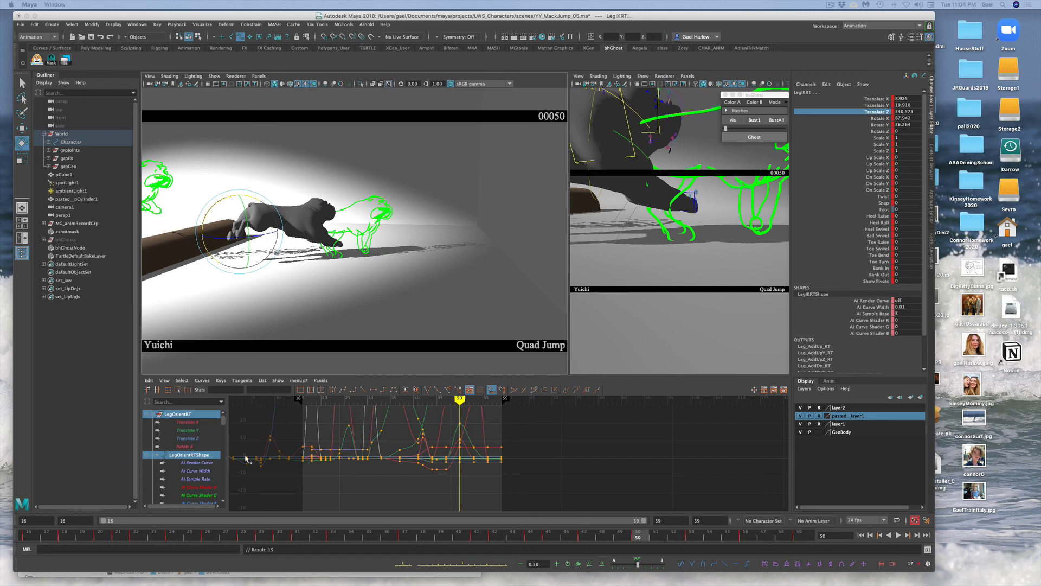
Step: At frame 53, blend the right leg controls' translation and rotation toward their next keys, reaching Translate Z 393.203 and Rotate X 8.794
{"action": "left_click", "coordinate": [646, 535]}
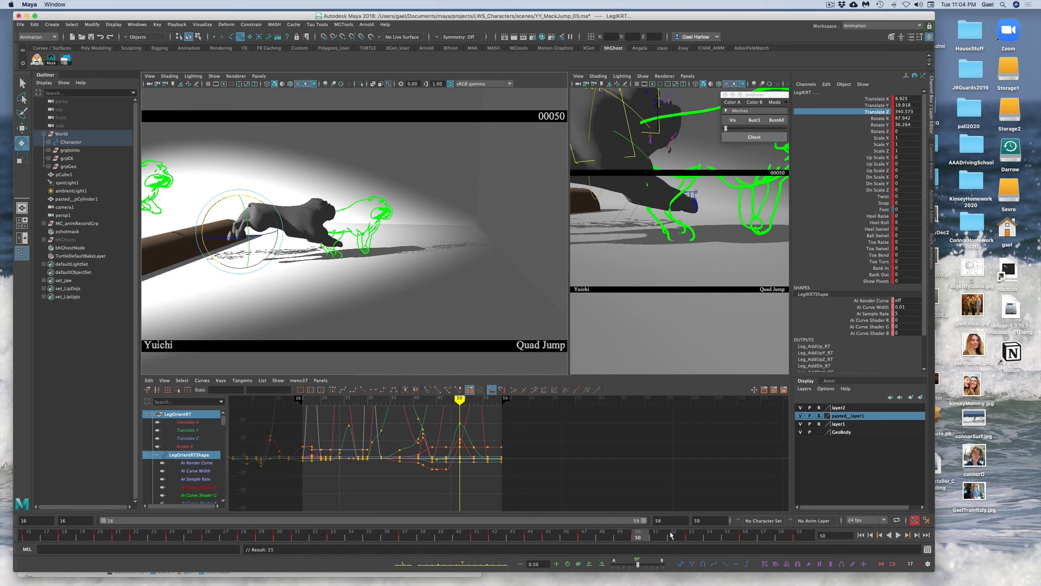
{"action": "key", "text": "alt+v"}
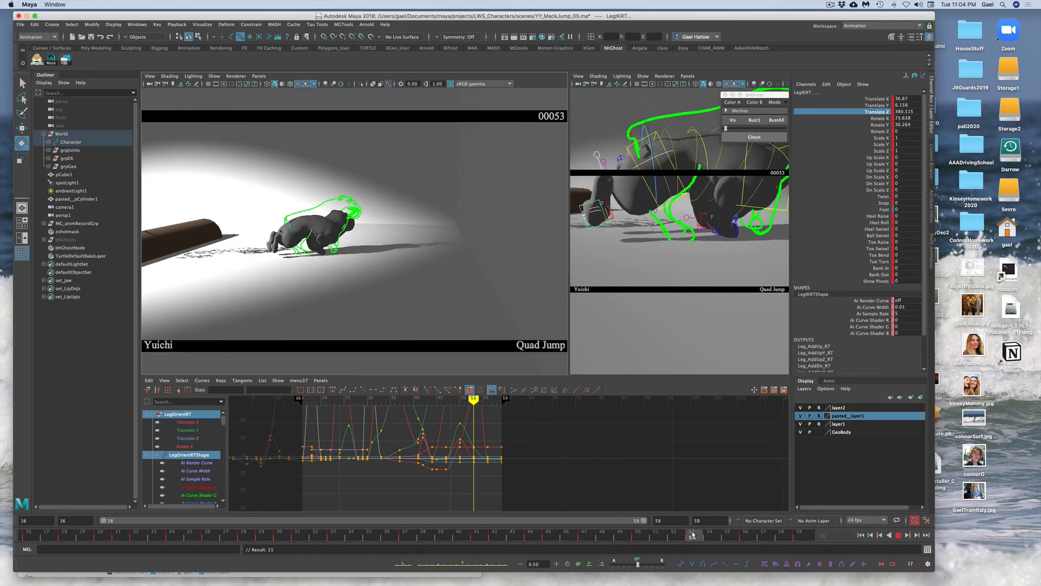
{"action": "key", "text": "alt+v"}
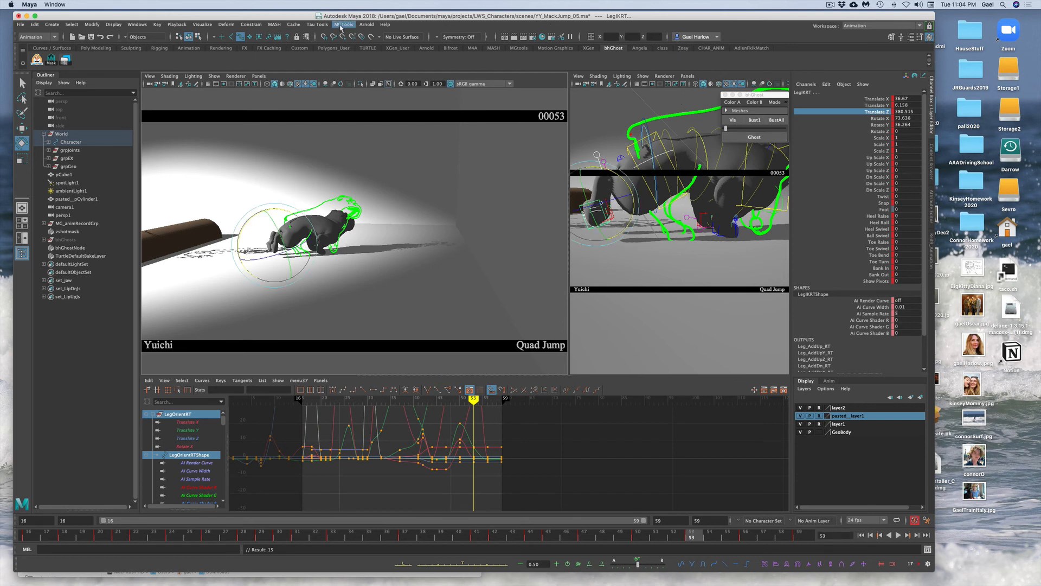
{"action": "left_click", "coordinate": [477, 566]}
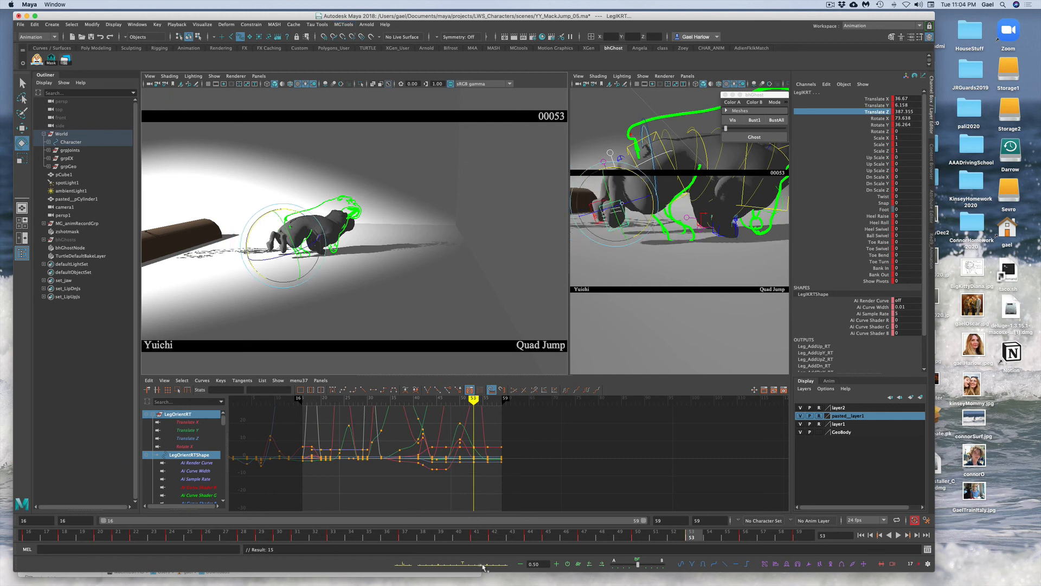
{"action": "left_click", "coordinate": [482, 567]}
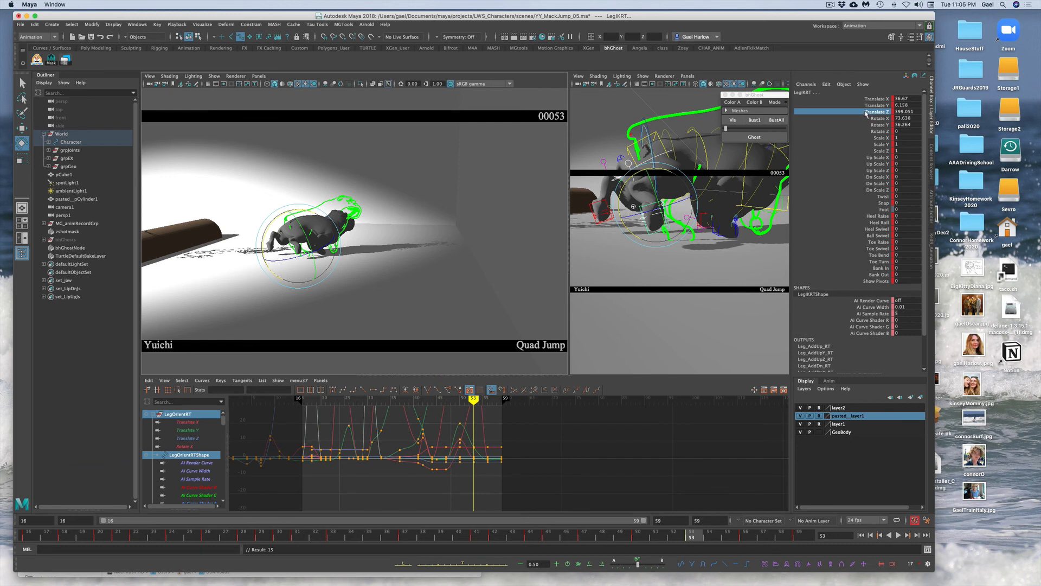
{"action": "left_click_drag", "start_coordinate": [862, 100], "coordinate": [866, 131]}
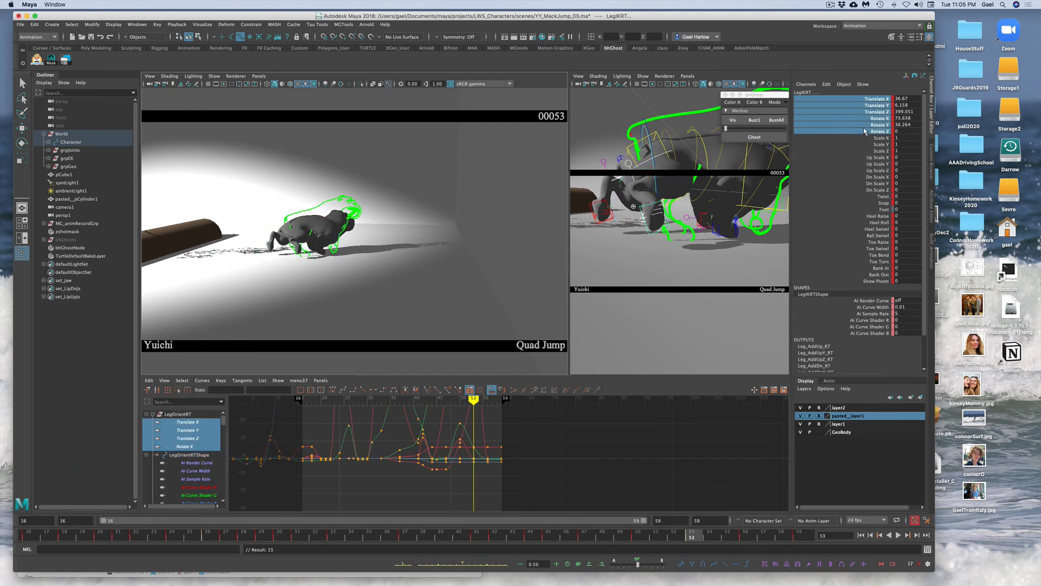
{"action": "left_click", "coordinate": [475, 566]}
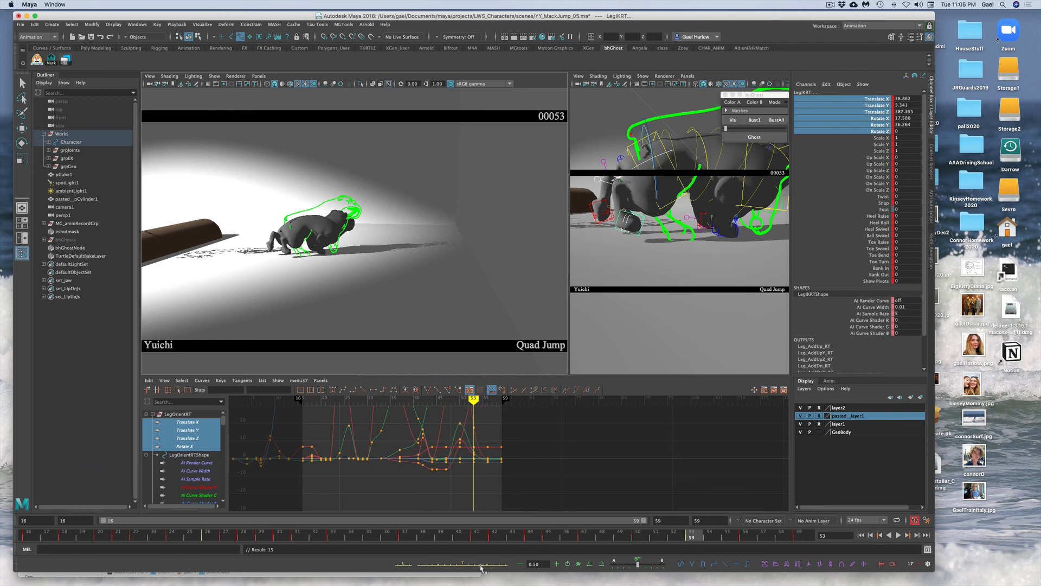
{"action": "left_click", "coordinate": [481, 567]}
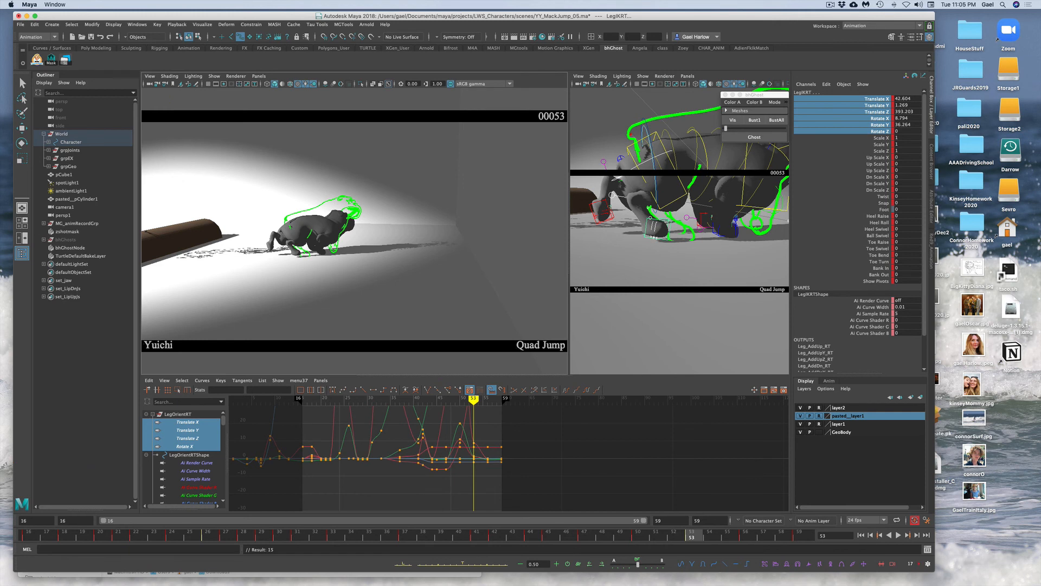
Step: Undo a trial rotation of LegIKRT and match the right leg controls at frame 53 fully to their next key, Translate Z 399.051, Rotate X 0
{"action": "left_click", "coordinate": [268, 224]}
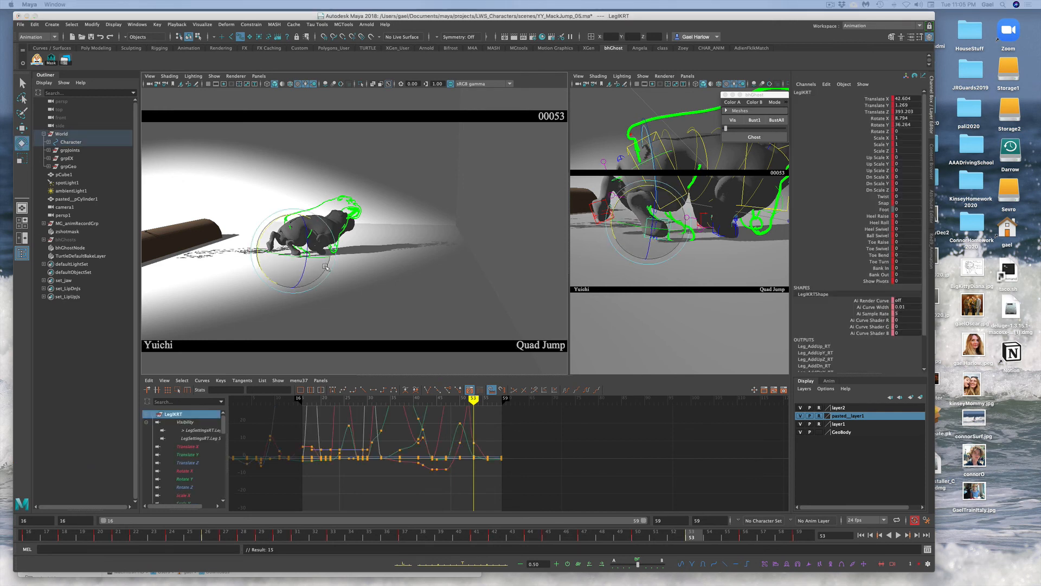
{"action": "left_click_drag", "start_coordinate": [268, 225], "coordinate": [263, 238]}
{"action": "key", "text": "z"}
{"action": "key", "text": "z"}
{"action": "key", "text": "z"}
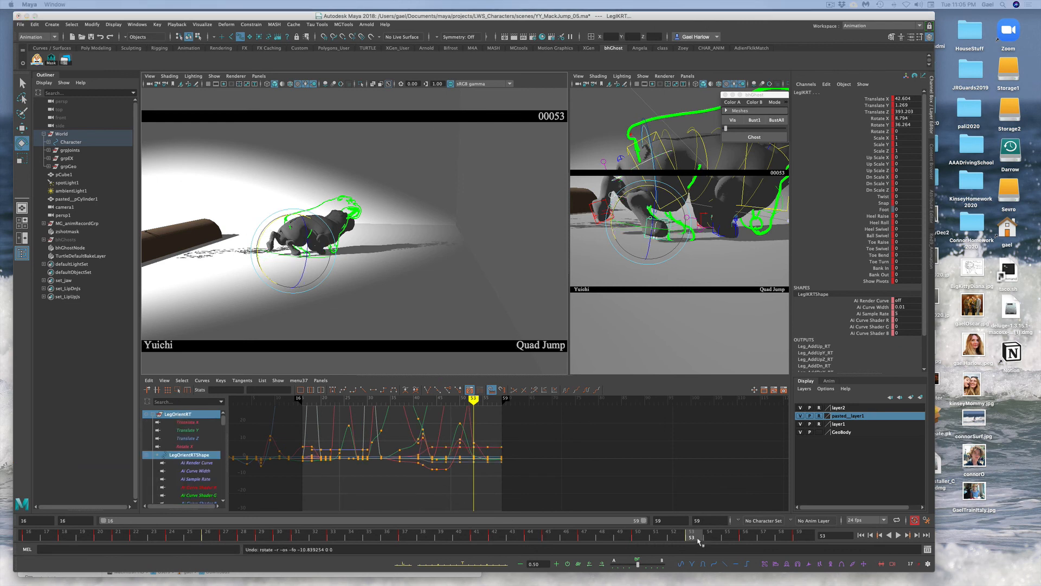
{"action": "left_click", "coordinate": [488, 565]}
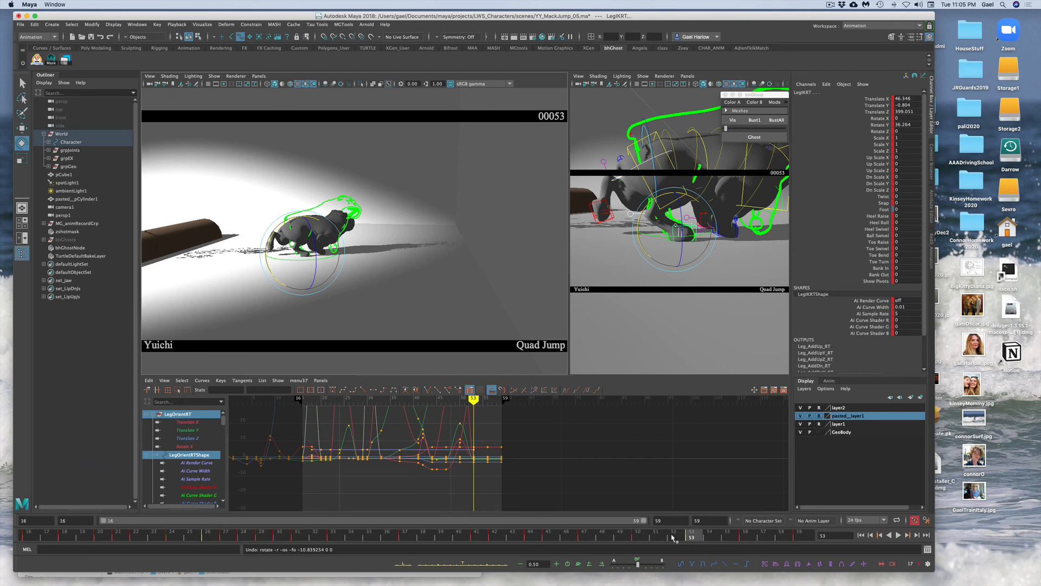
Step: Scrub back to frame 47, remove all of the dog's ghosts, deselect the rig controls, and save the scene
{"action": "left_click_drag", "start_coordinate": [670, 537], "coordinate": [590, 549]}
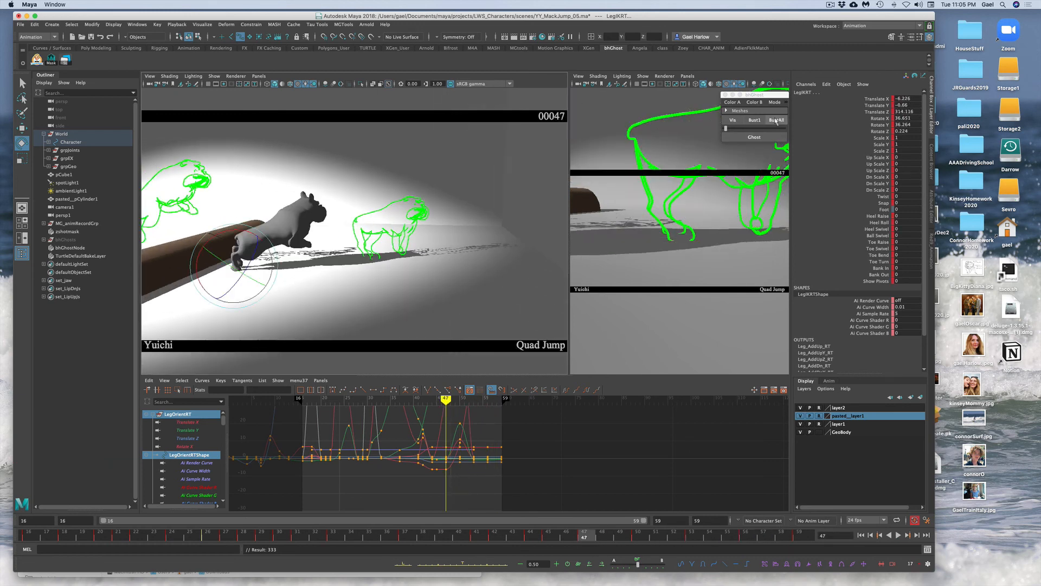
{"action": "left_click", "coordinate": [776, 121]}
{"action": "left_click", "coordinate": [478, 158]}
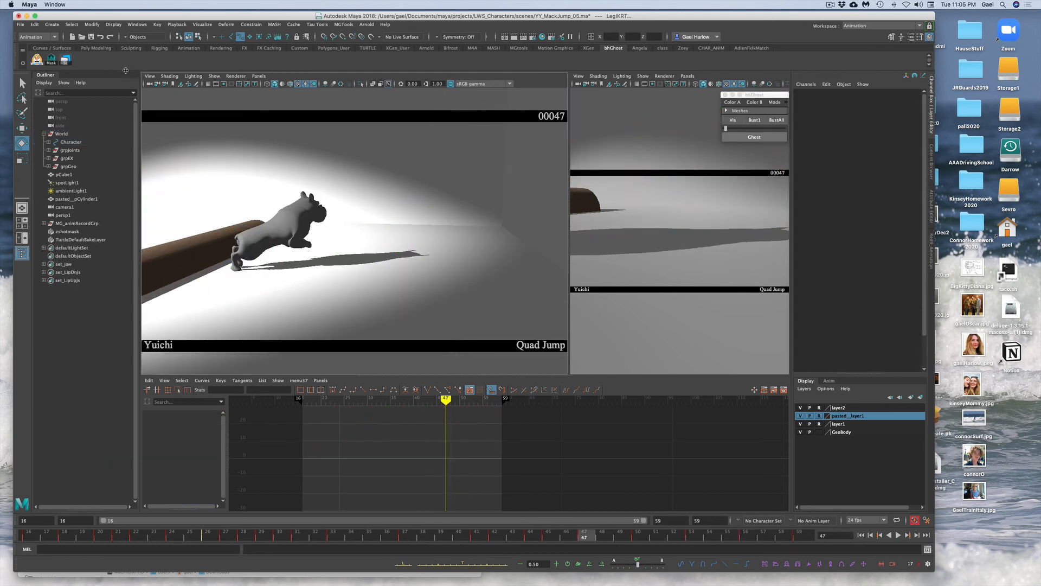
{"action": "left_click", "coordinate": [20, 25]}
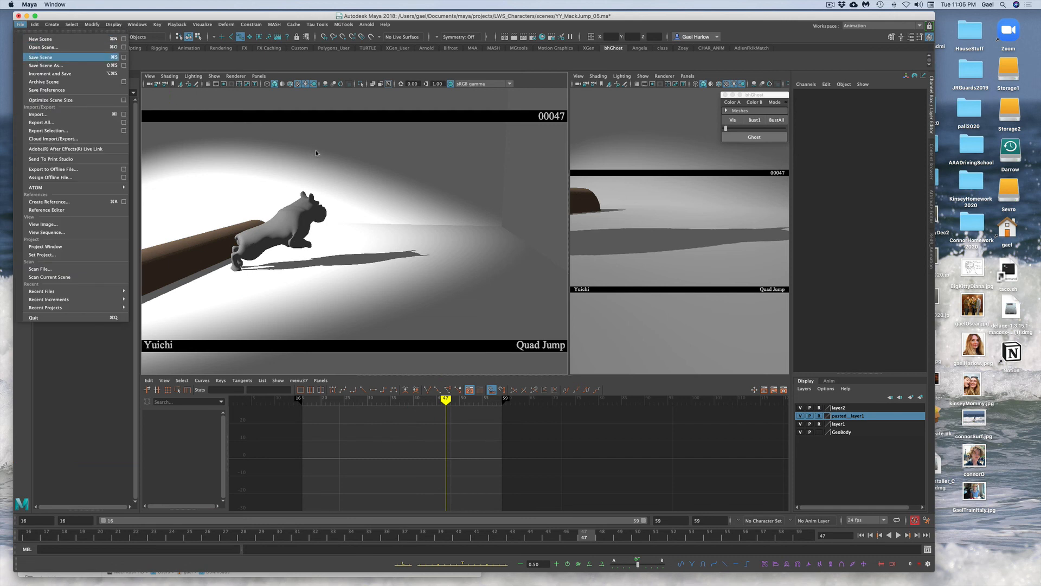
{"action": "left_click", "coordinate": [127, 25]}
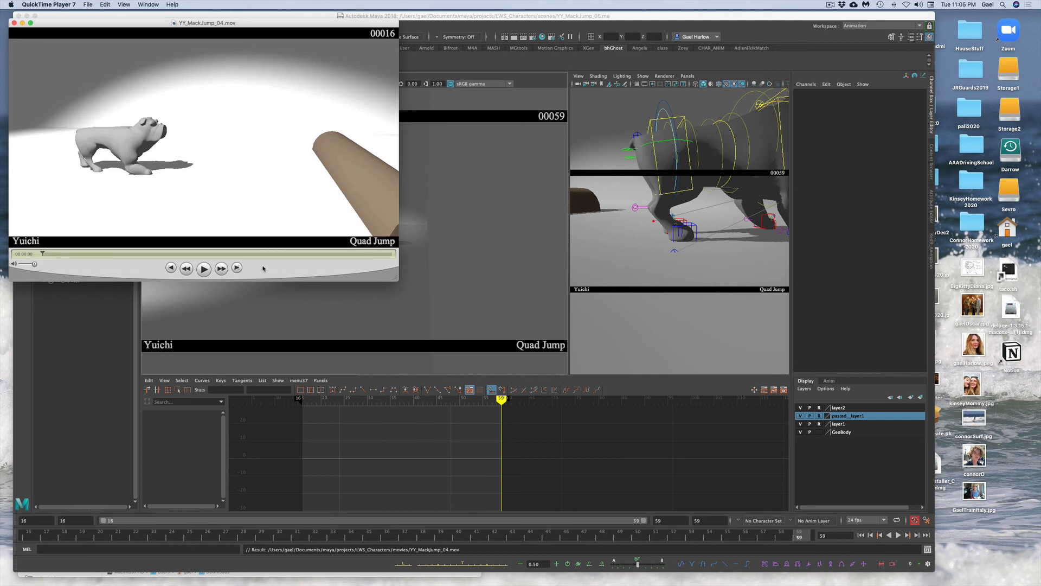
Step: Play the YY_MackJump_04.mov playblast in QuickTime Player, pause it, inspect the poses up to frame 20, and close the movie
{"action": "left_click", "coordinate": [204, 269]}
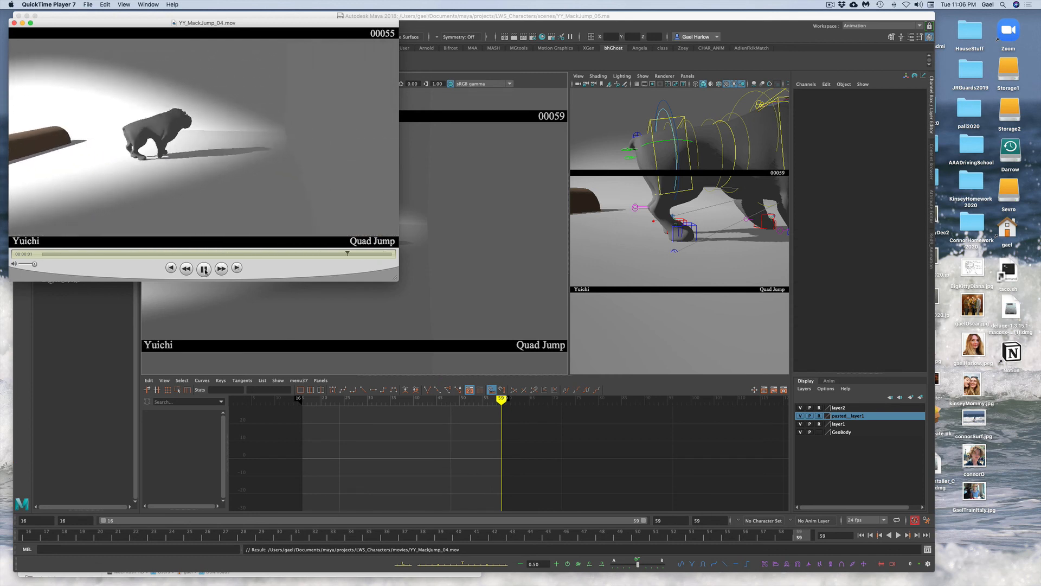
{"action": "left_click", "coordinate": [203, 269]}
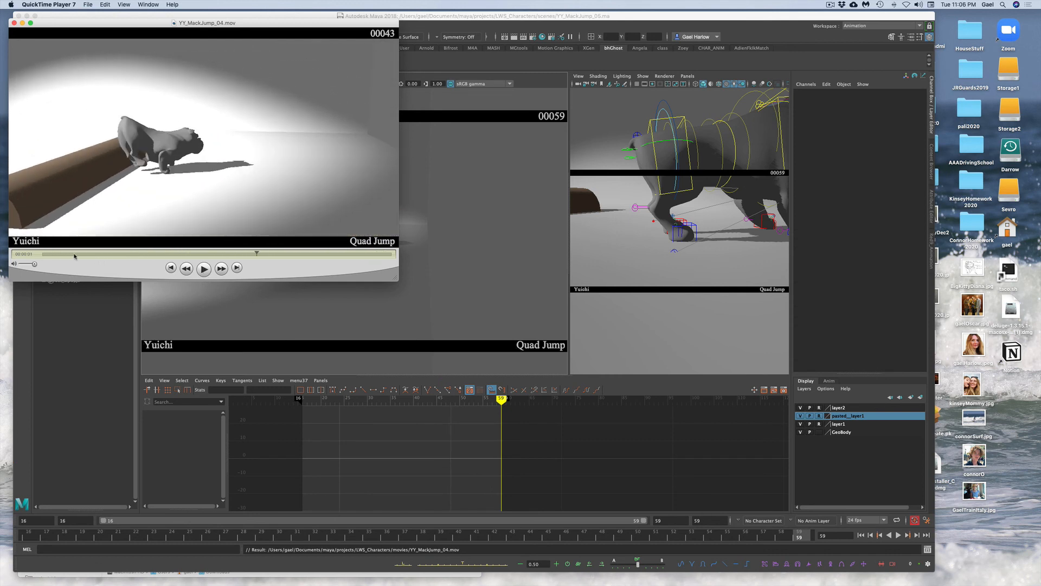
{"action": "mouse_move", "coordinate": [74, 253]}
{"action": "left_mouse_down"}
{"action": "mouse_move", "coordinate": [84, 253]}
{"action": "mouse_move", "coordinate": [64, 255]}
{"action": "mouse_move", "coordinate": [165, 254]}
{"action": "mouse_move", "coordinate": [78, 253]}
{"action": "left_mouse_up"}
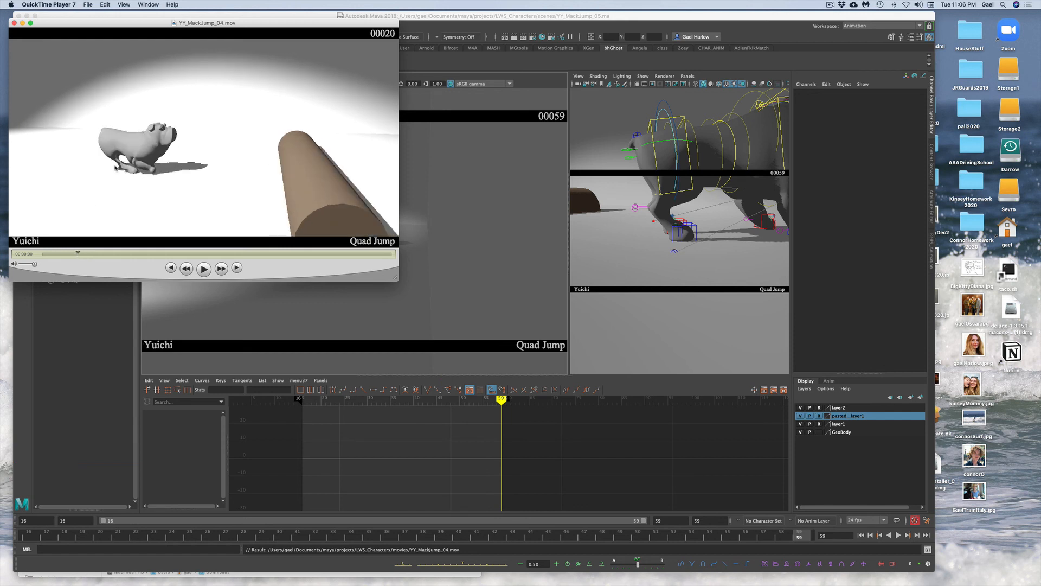
{"action": "left_click", "coordinate": [15, 22]}
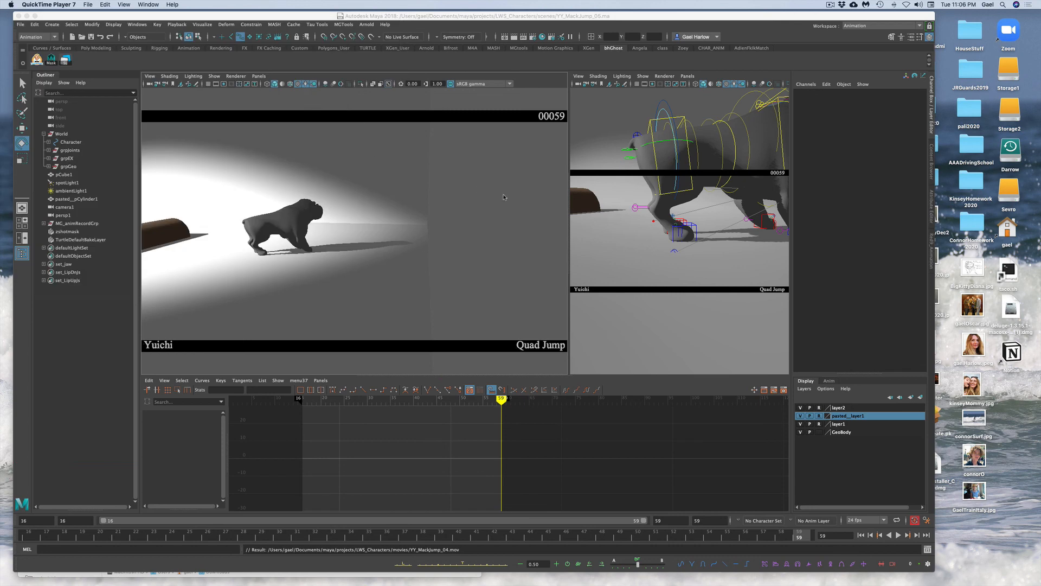
Step: At frame 20, bring the right hind leg into view and rotate HipsIK to Rotate X 7.945, Rotate Y 0.064, Rotate Z 3.118
{"action": "left_click", "coordinate": [695, 227]}
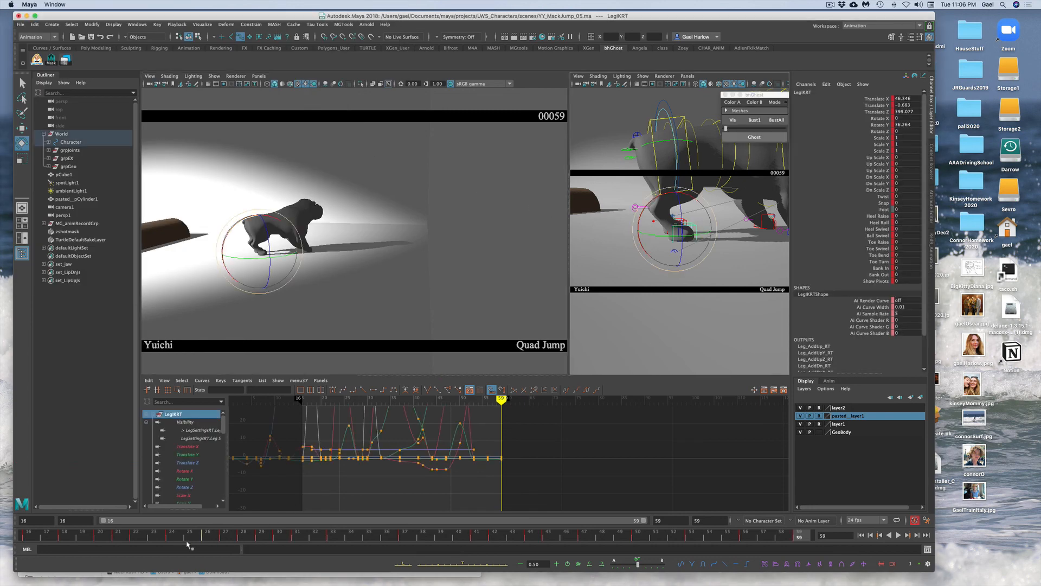
{"action": "left_click", "coordinate": [99, 537]}
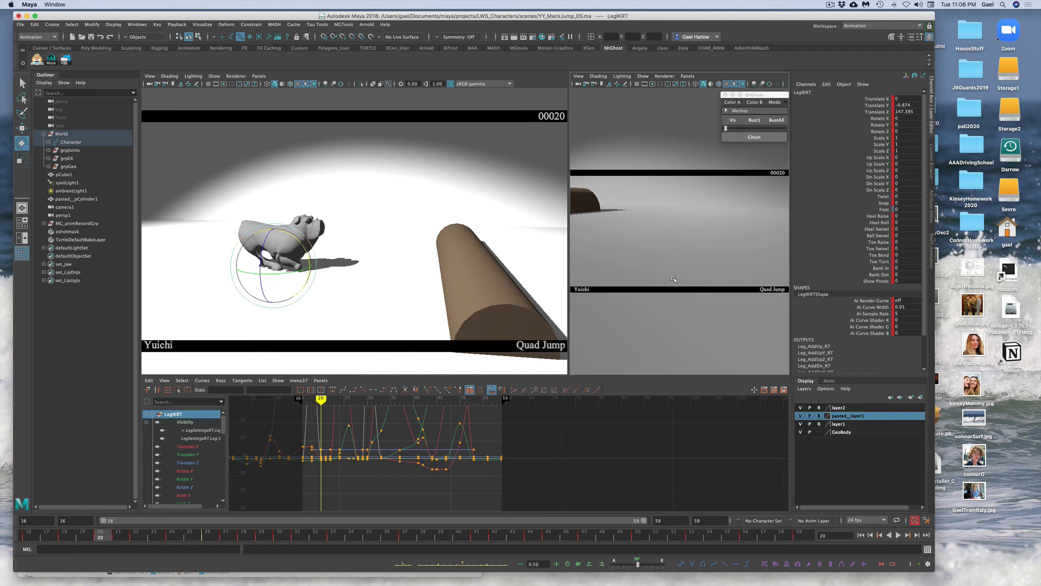
{"action": "key", "text": "f"}
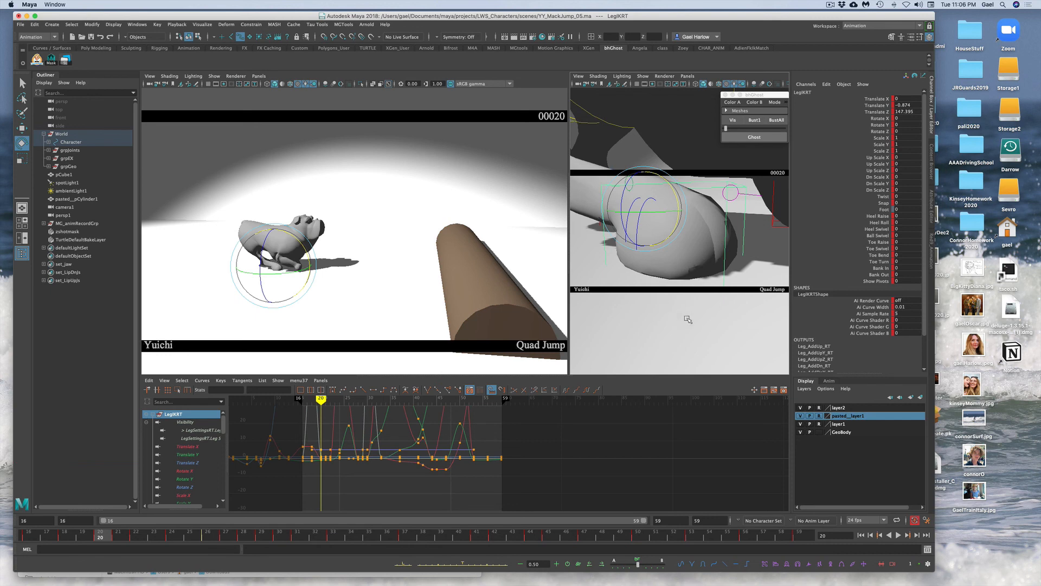
{"action": "left_click", "coordinate": [739, 298]}
{"action": "left_click", "coordinate": [726, 256]}
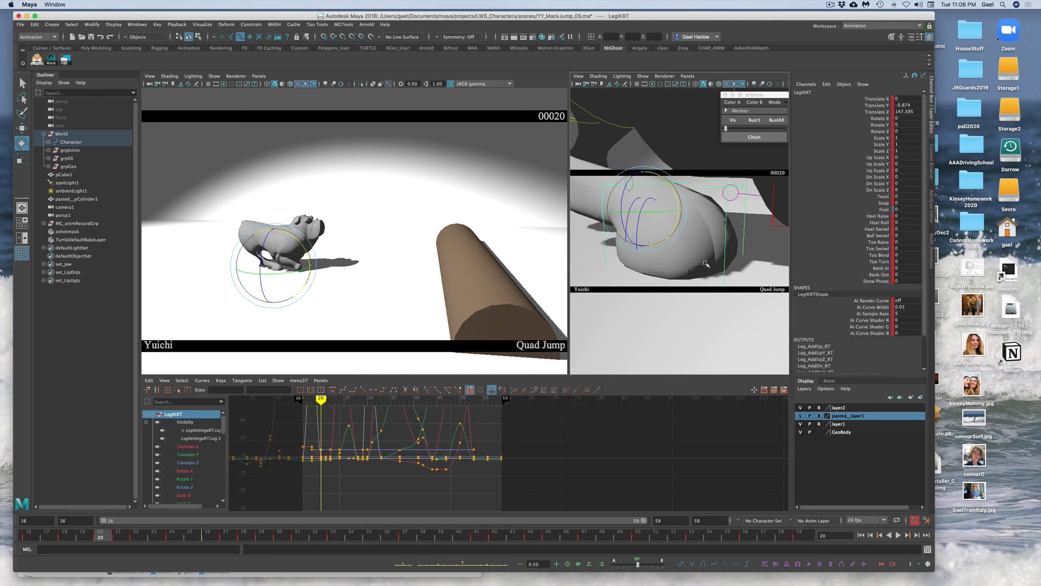
{"action": "left_click_drag", "start_coordinate": [705, 264], "coordinate": [638, 151], "text": "alt"}
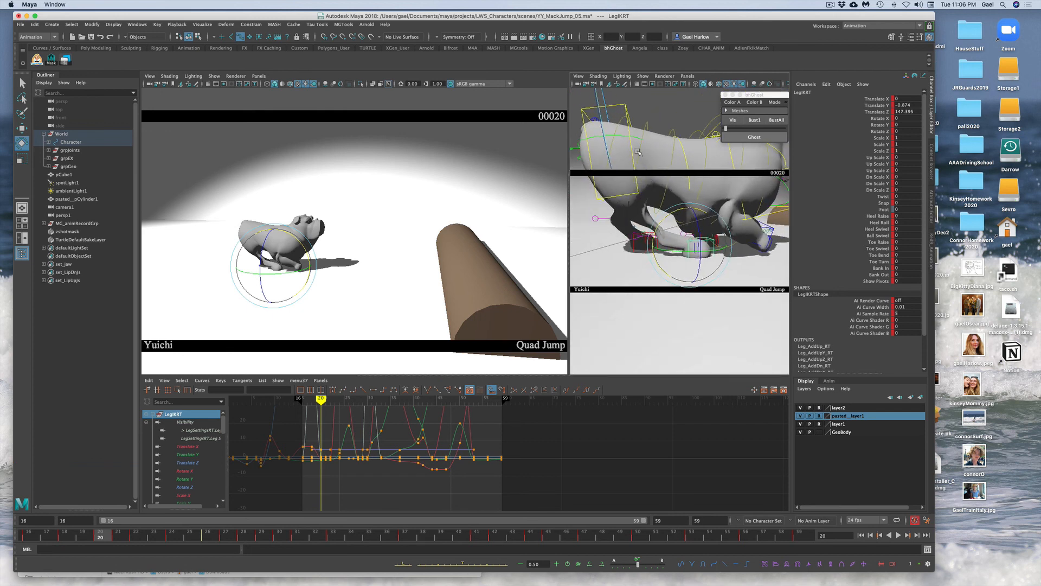
{"action": "left_click", "coordinate": [625, 109]}
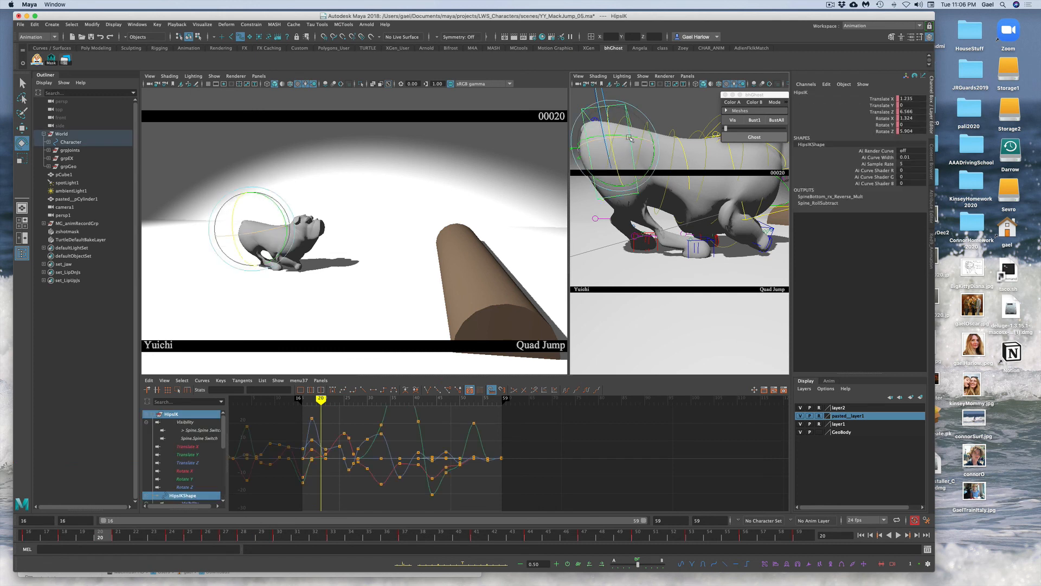
{"action": "left_click_drag", "start_coordinate": [629, 138], "coordinate": [649, 259]}
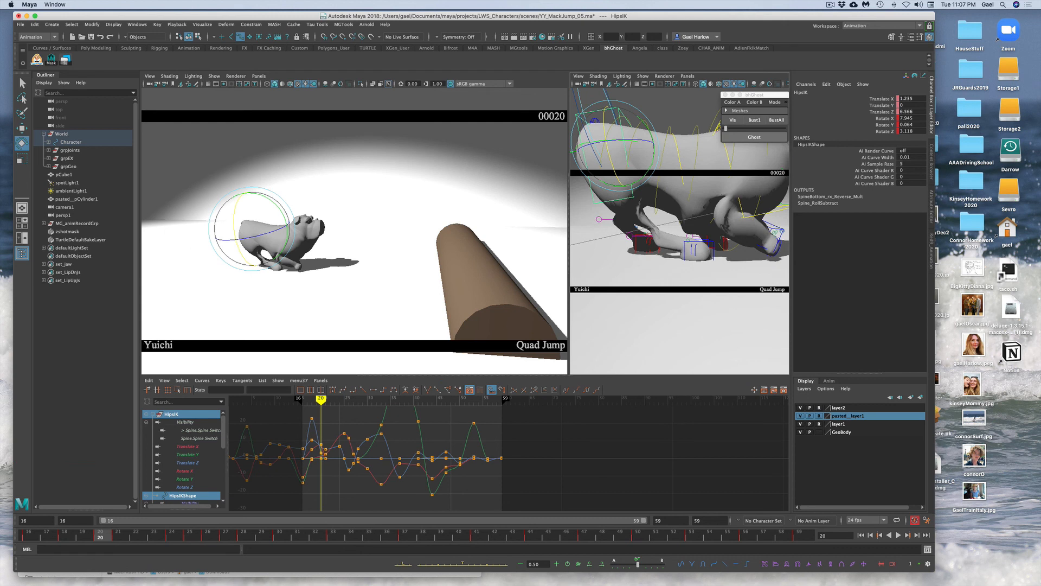
Step: Rotate HeelPivotRT to Rotate X 11.159 at frame 20 and key it
{"action": "left_click", "coordinate": [678, 211]}
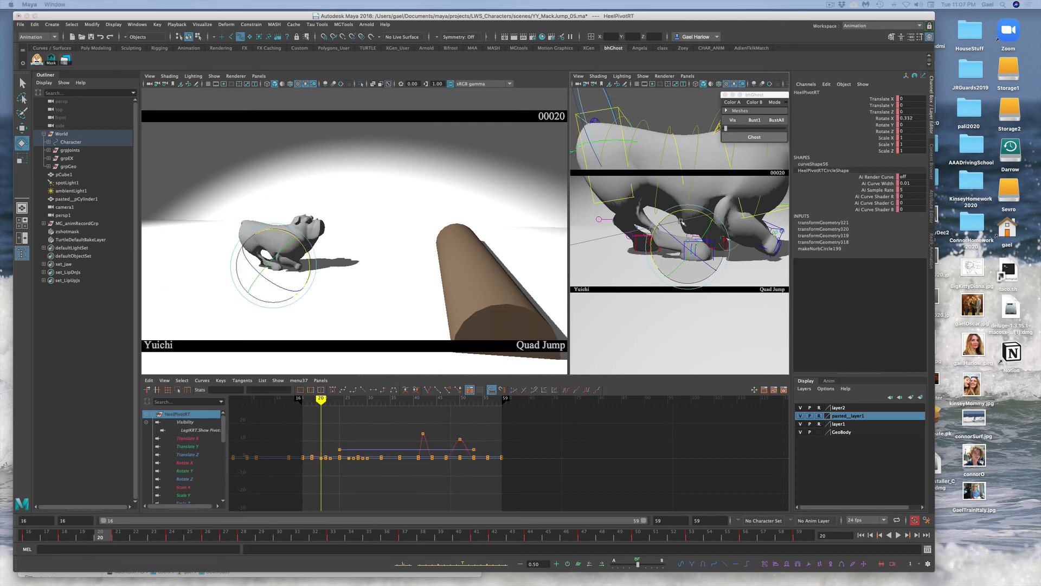
{"action": "left_click_drag", "start_coordinate": [678, 212], "coordinate": [681, 212]}
{"action": "key", "text": "s"}
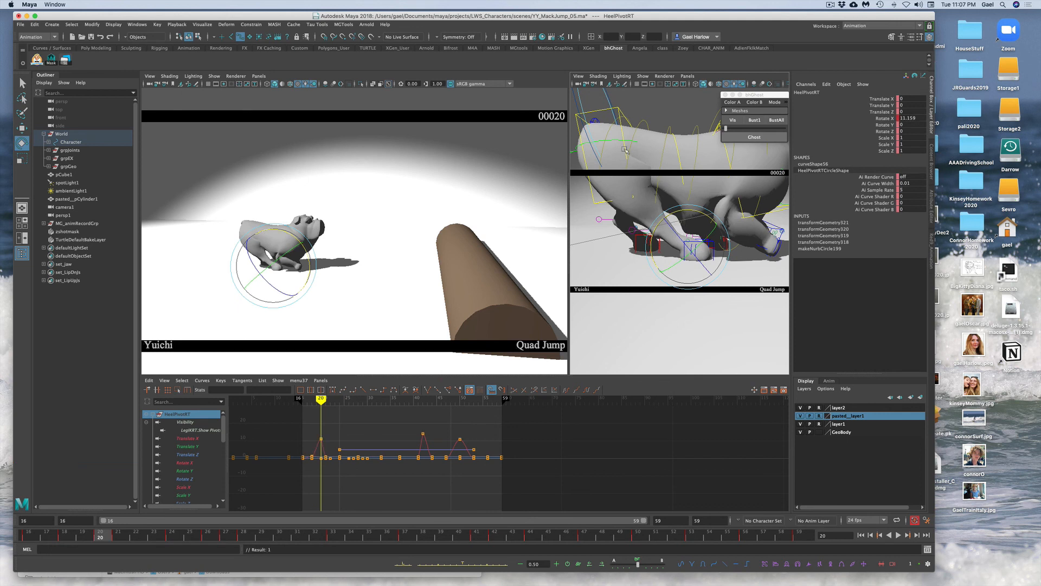
Step: Rotate HipsIK to 8.02, 7.84, 4.21, move it to Translate X 3.442, Y -0.061, Z 7.861, and key it at frame 20
{"action": "left_click", "coordinate": [623, 113]}
{"action": "left_click", "coordinate": [624, 108]}
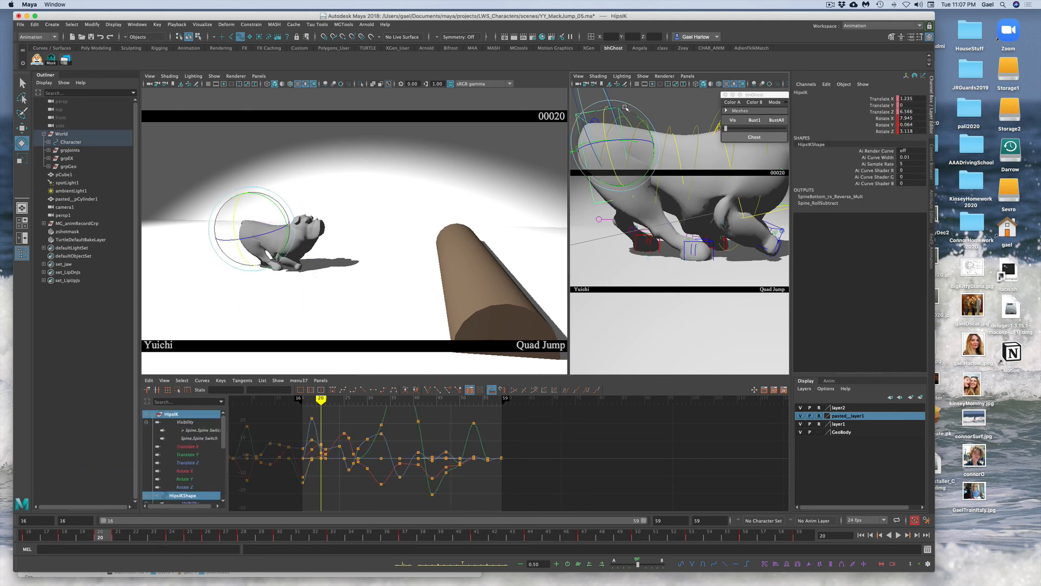
{"action": "left_click_drag", "start_coordinate": [639, 115], "coordinate": [638, 137]}
{"action": "key", "text": "w"}
{"action": "left_click_drag", "start_coordinate": [626, 171], "coordinate": [637, 178]}
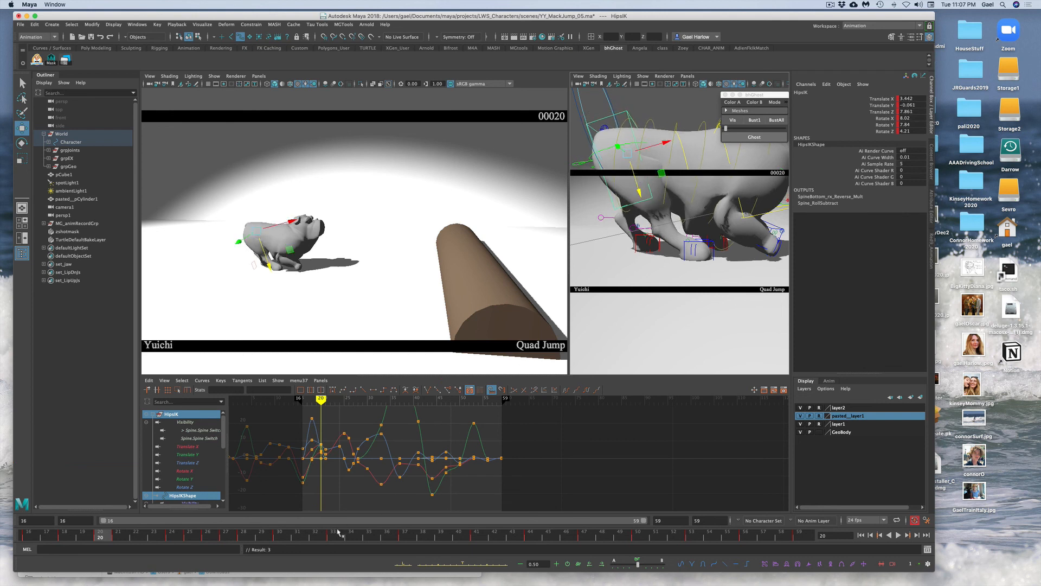
{"action": "key", "text": "s"}
Step: Cut the HipsIK key at frame 21 and review the dog's takeoff motion between frames 18 and 25
{"action": "left_click", "coordinate": [117, 536]}
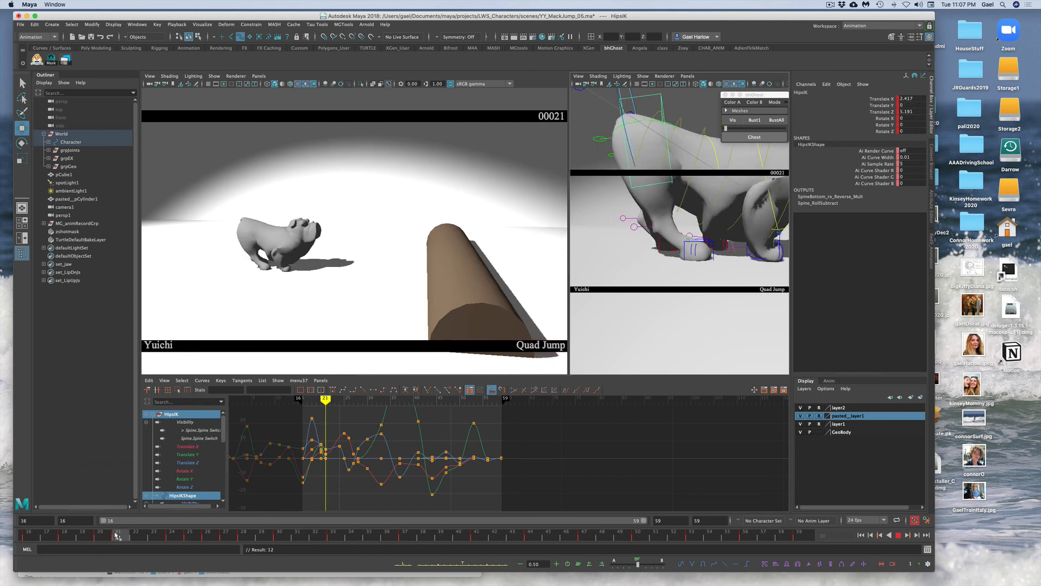
{"action": "left_click", "coordinate": [135, 537]}
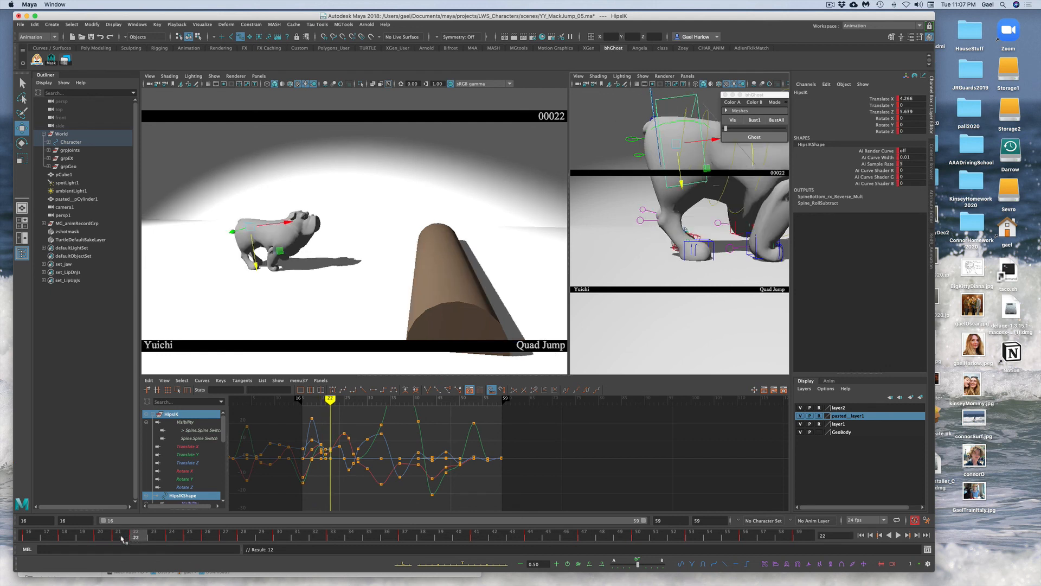
{"action": "left_click", "coordinate": [117, 536]}
{"action": "right_click", "coordinate": [117, 536]}
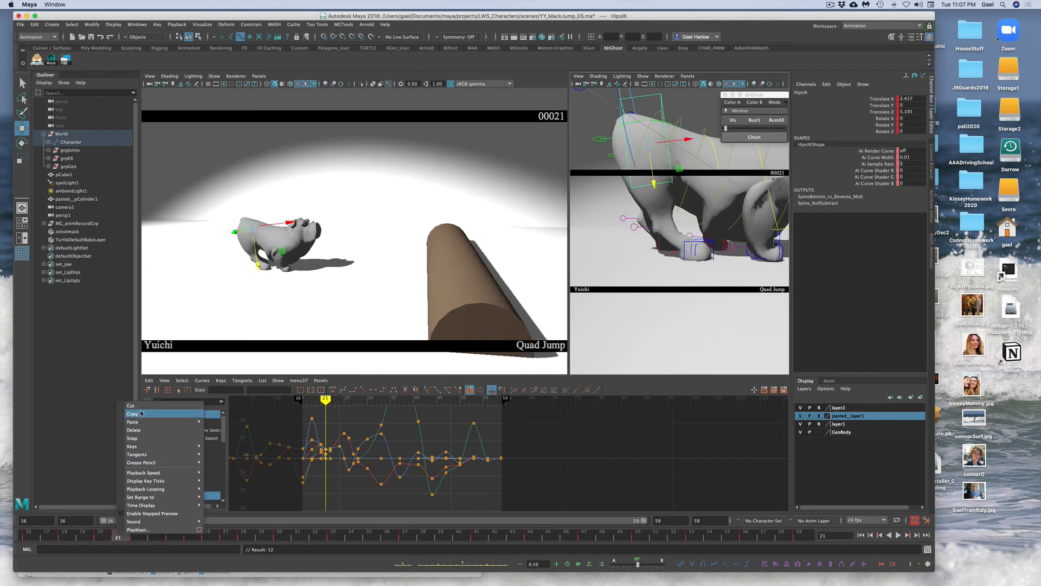
{"action": "left_click", "coordinate": [140, 407]}
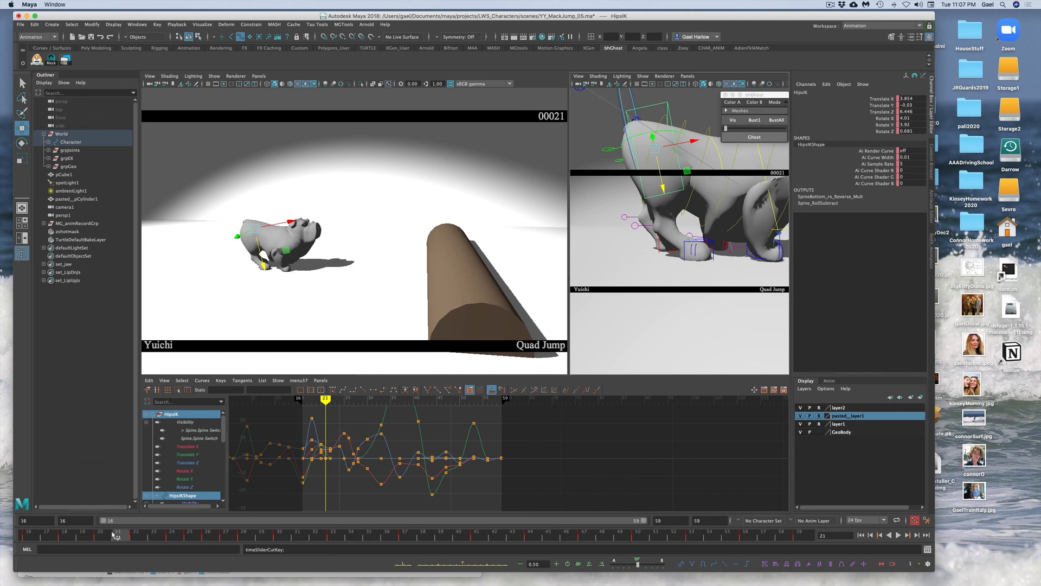
{"action": "key", "text": "alt+v"}
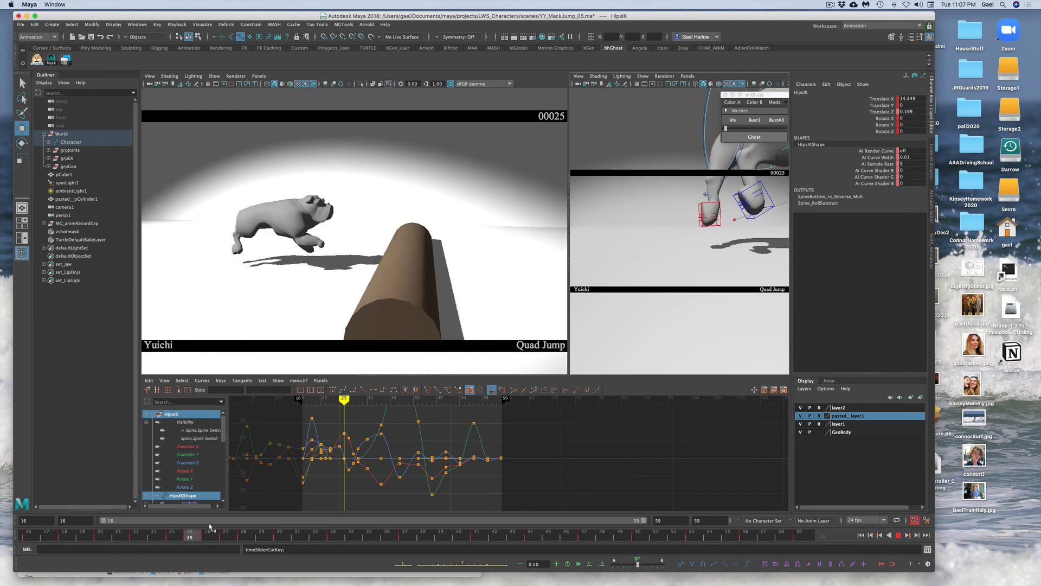
{"action": "left_click_drag", "start_coordinate": [209, 527], "coordinate": [72, 518]}
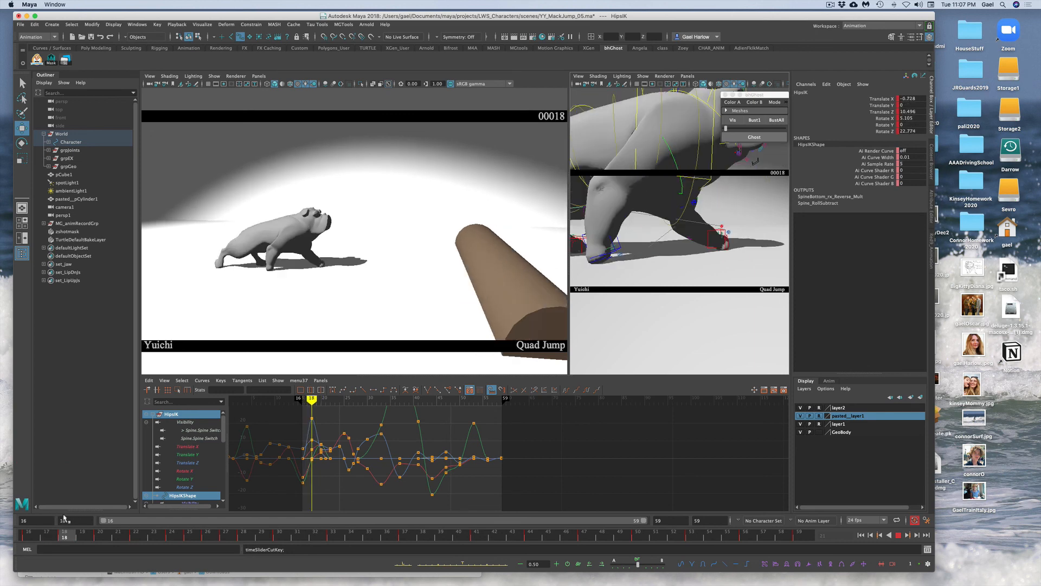
{"action": "left_click_drag", "start_coordinate": [75, 518], "coordinate": [99, 517]}
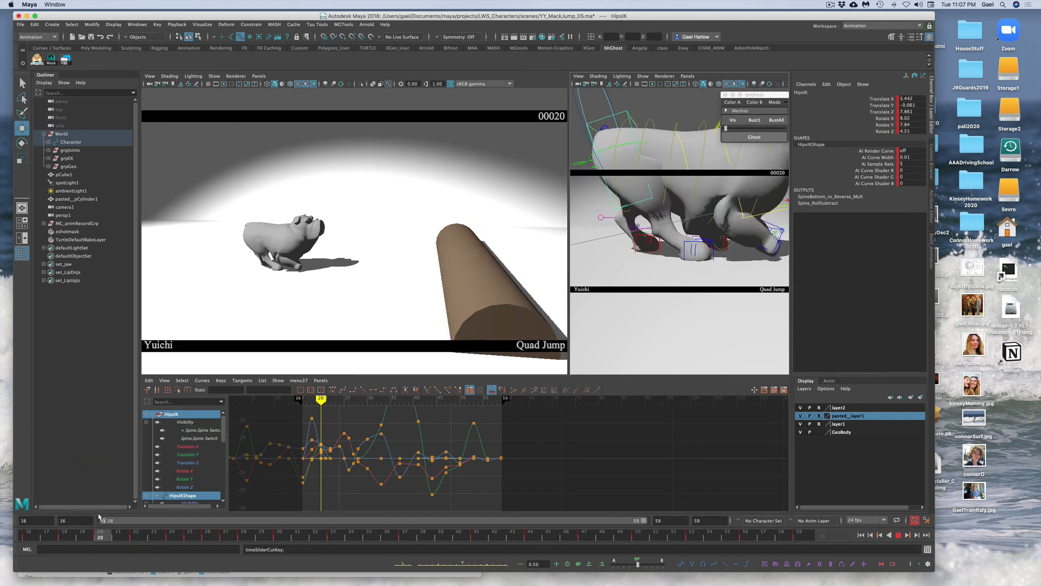
{"action": "left_click_drag", "start_coordinate": [98, 517], "coordinate": [71, 513]}
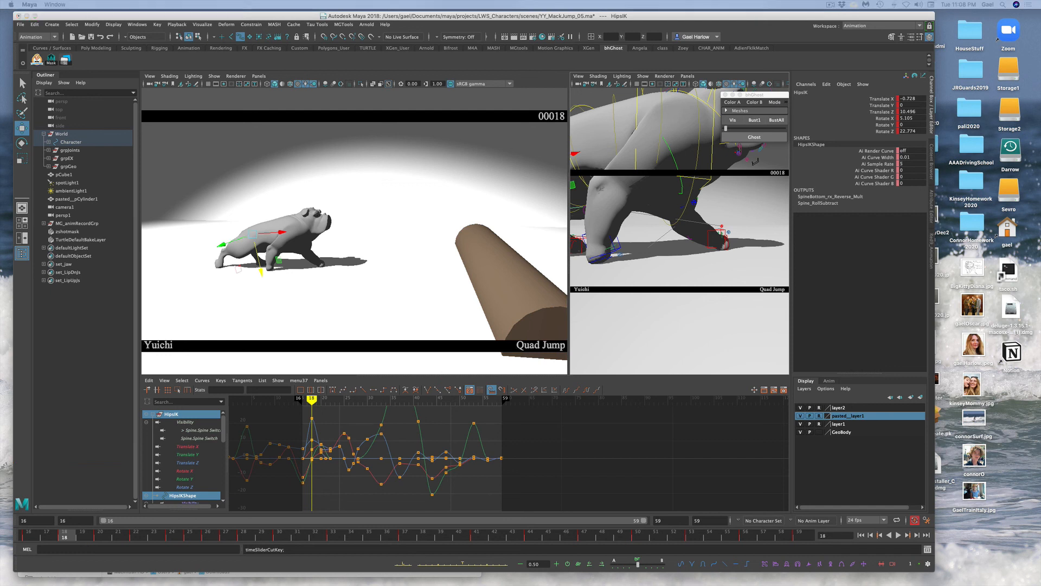
Step: Key the right leg controls at frame 17, compare the pose at frame 18, and play back the motion
{"action": "left_click", "coordinate": [49, 536]}
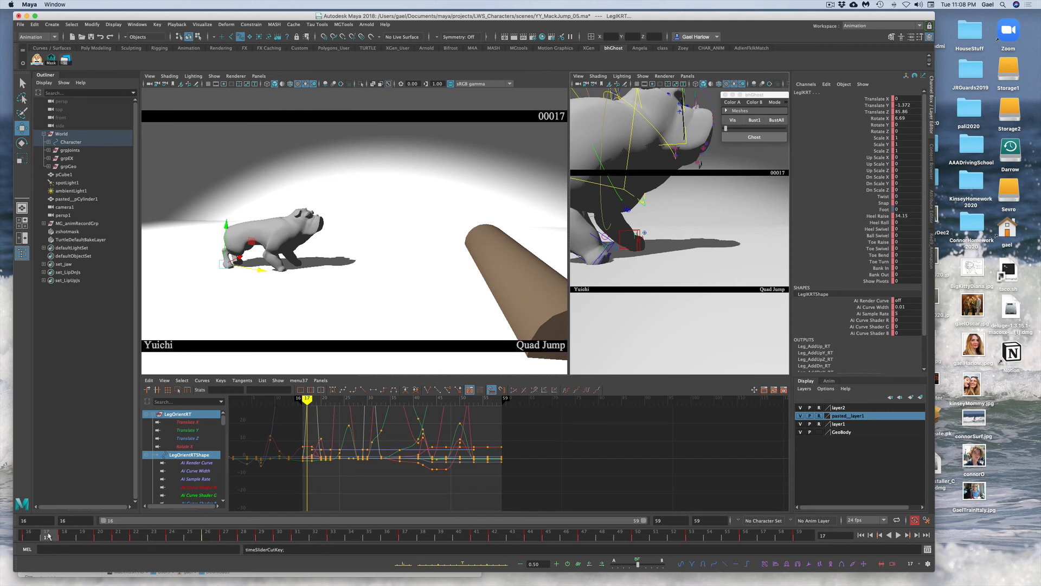
{"action": "key", "text": "s"}
{"action": "left_click", "coordinate": [63, 537]}
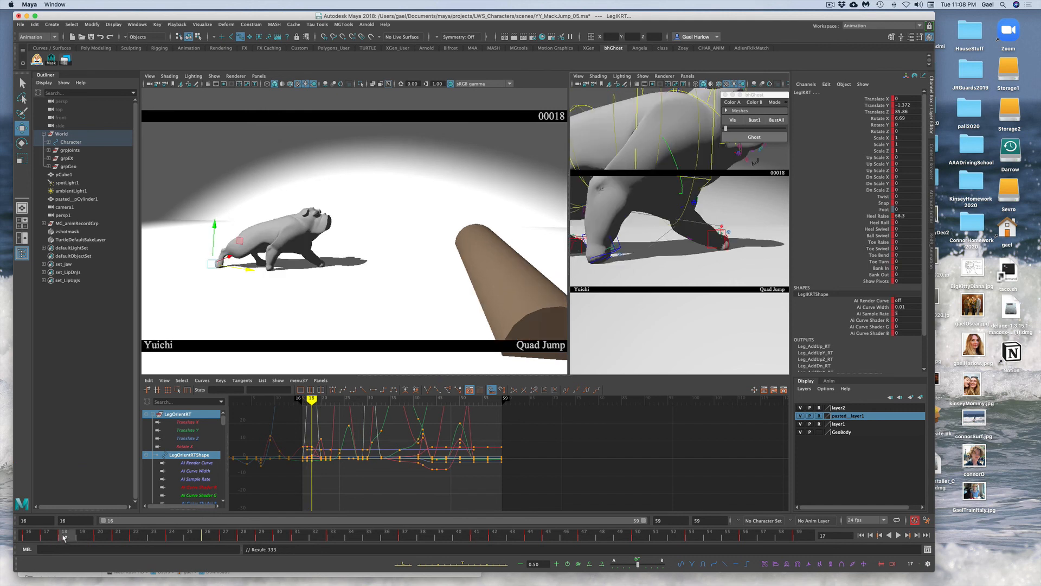
{"action": "key", "text": "alt+v"}
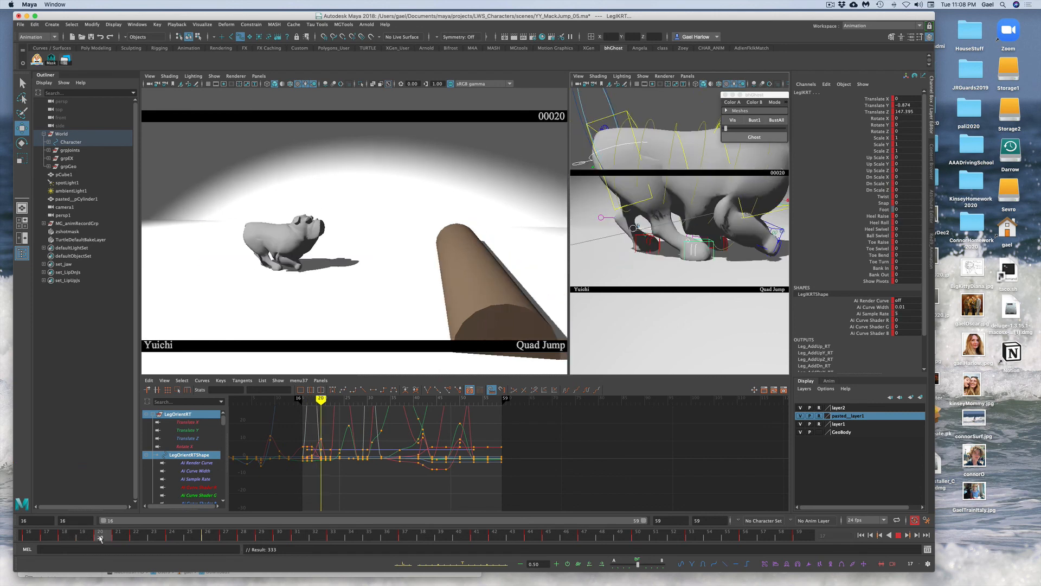
Step: Compare the right leg's poses at frames 20 and 21, and cut the right leg controls' keys at frame 20
{"action": "left_click_drag", "start_coordinate": [116, 536], "coordinate": [99, 537]}
{"action": "left_click_drag", "start_coordinate": [111, 536], "coordinate": [117, 537]}
{"action": "left_click", "coordinate": [104, 537]}
{"action": "right_click", "coordinate": [103, 537]}
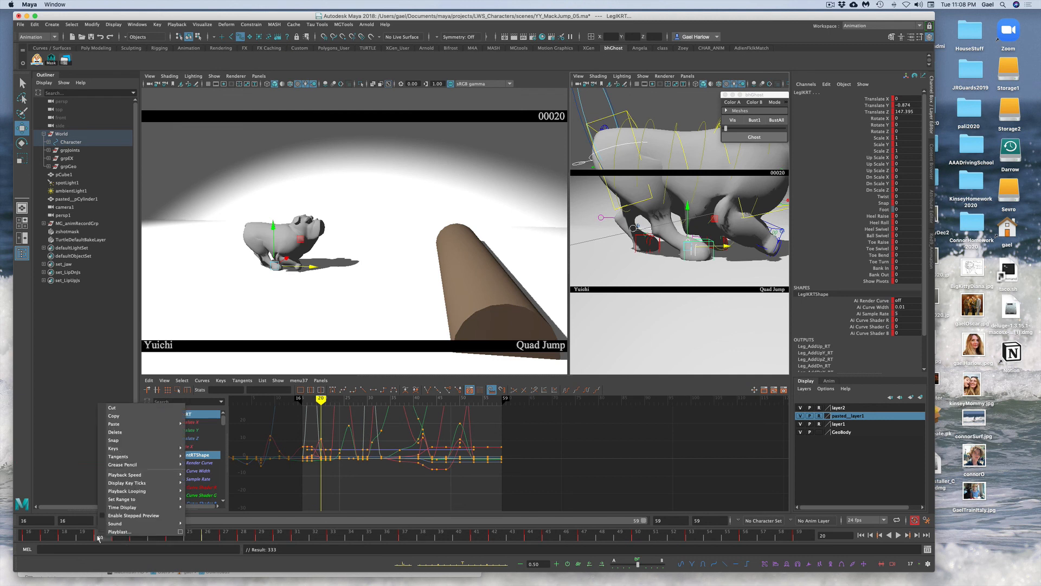
{"action": "left_click", "coordinate": [117, 410]}
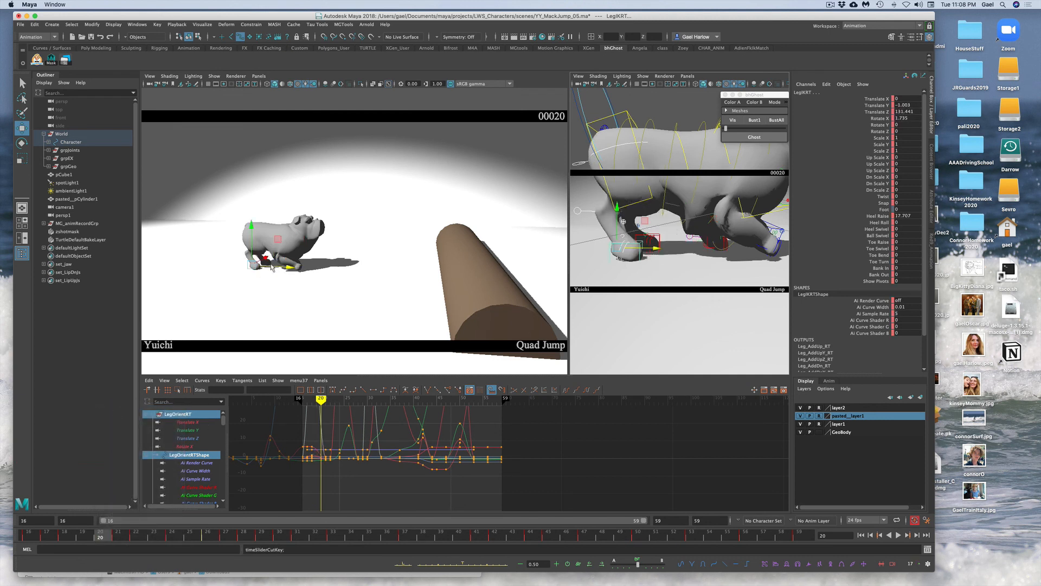
Step: Undo a trial move of the right leg controls, and move LegIKRT alone at frame 20 to Translate Y -1.046, Translate Z 132.872
{"action": "left_click_drag", "start_coordinate": [271, 264], "coordinate": [274, 264]}
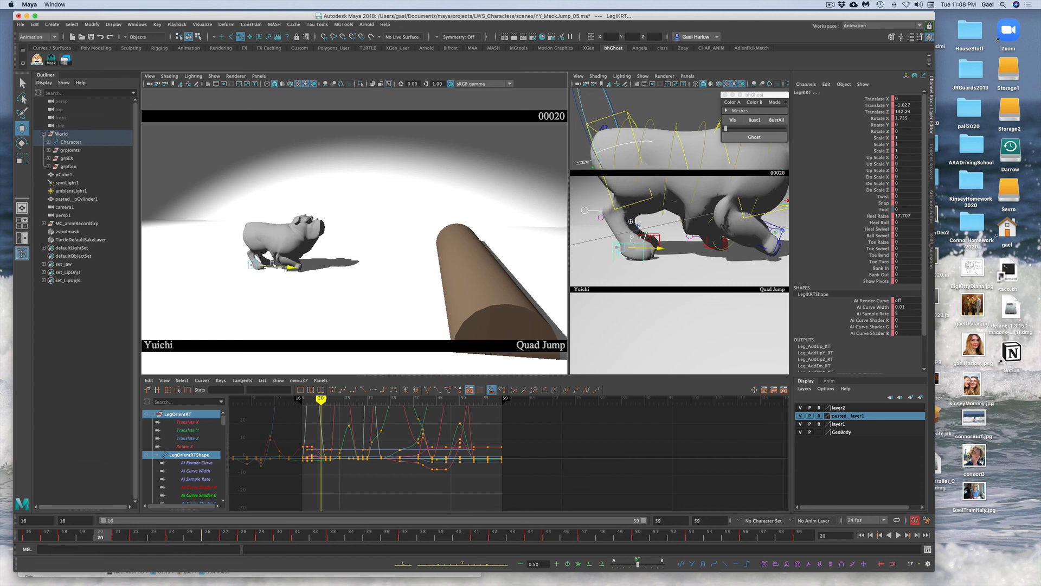
{"action": "key", "text": "z"}
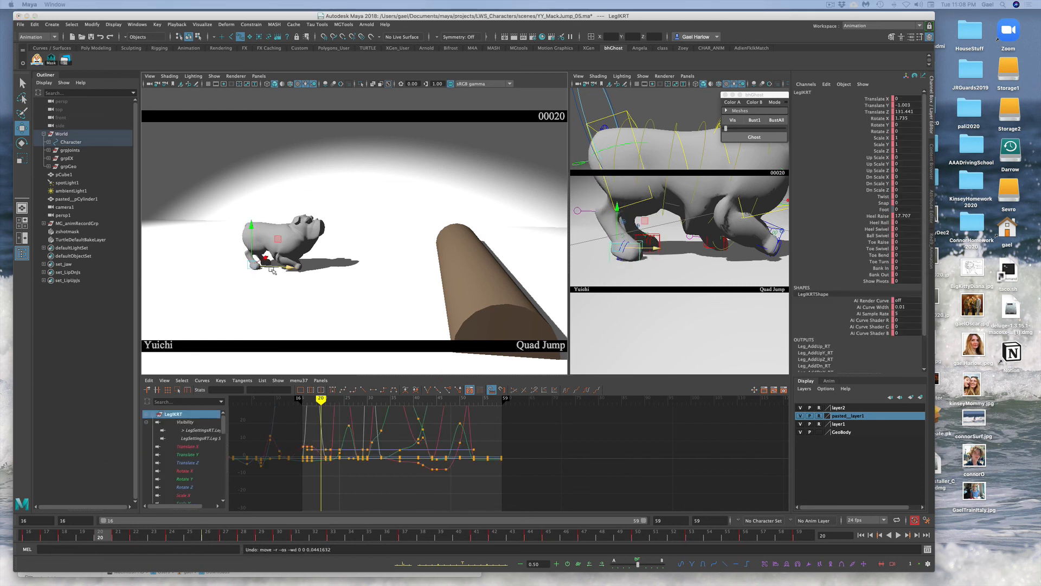
{"action": "left_click_drag", "start_coordinate": [274, 266], "coordinate": [283, 268]}
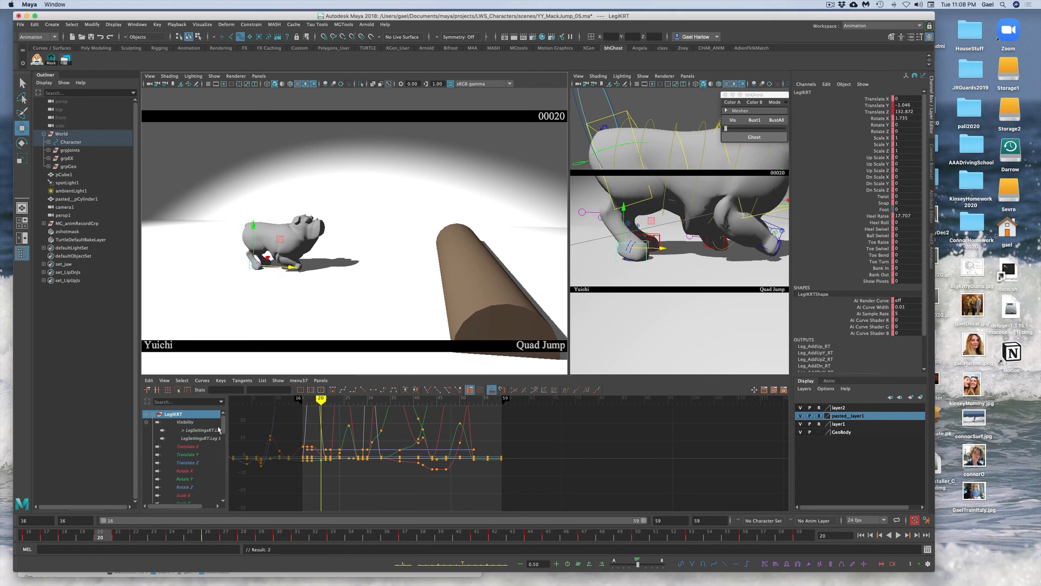
Step: Cut the LegIKRT keys at frame 18, set Heel Raise to 53.214 and key it, and play back the motion from frame 16
{"action": "left_click_drag", "start_coordinate": [85, 538], "coordinate": [67, 538]}
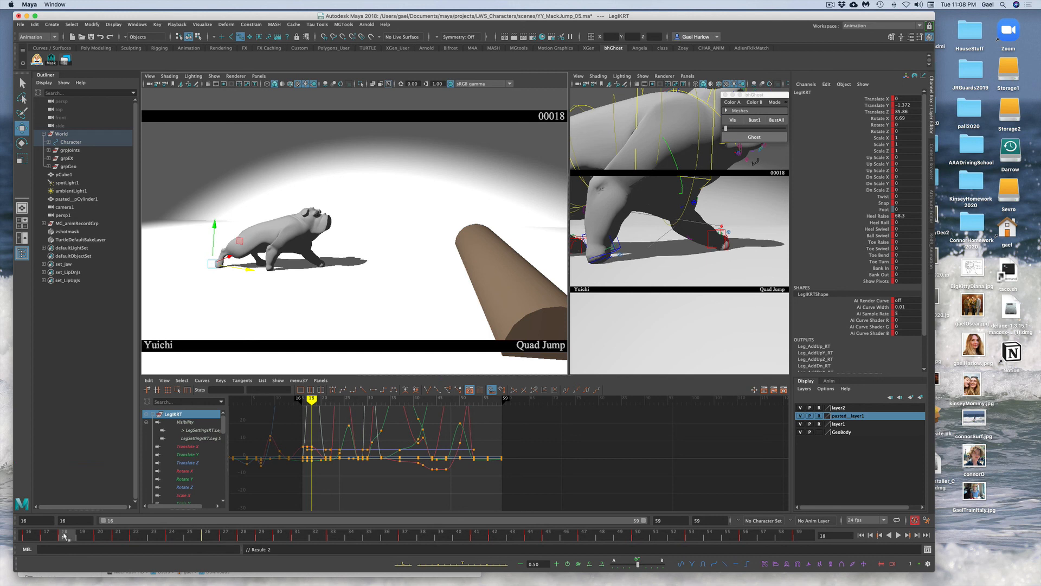
{"action": "right_click", "coordinate": [64, 536]}
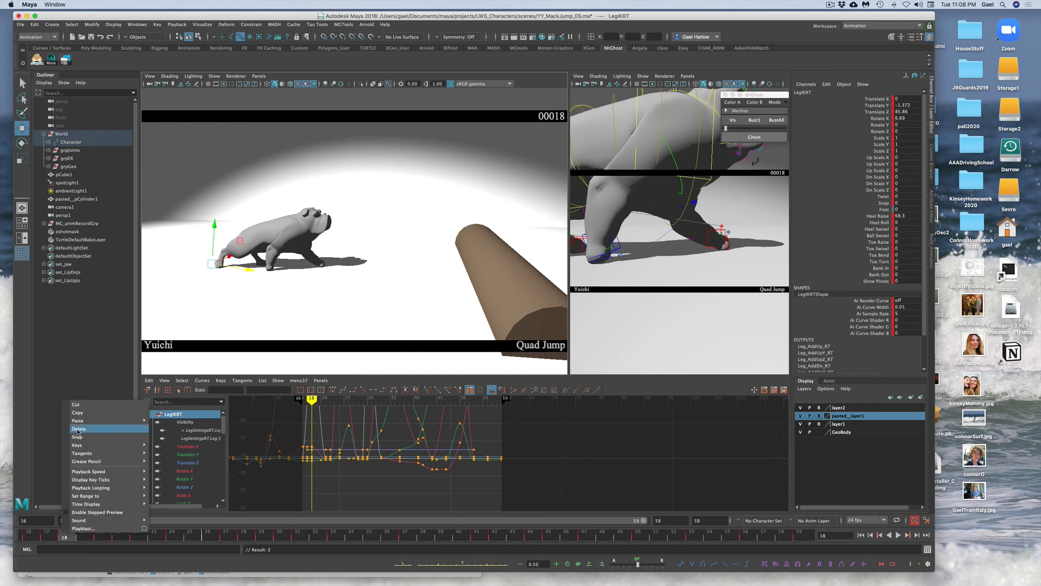
{"action": "left_click", "coordinate": [74, 410]}
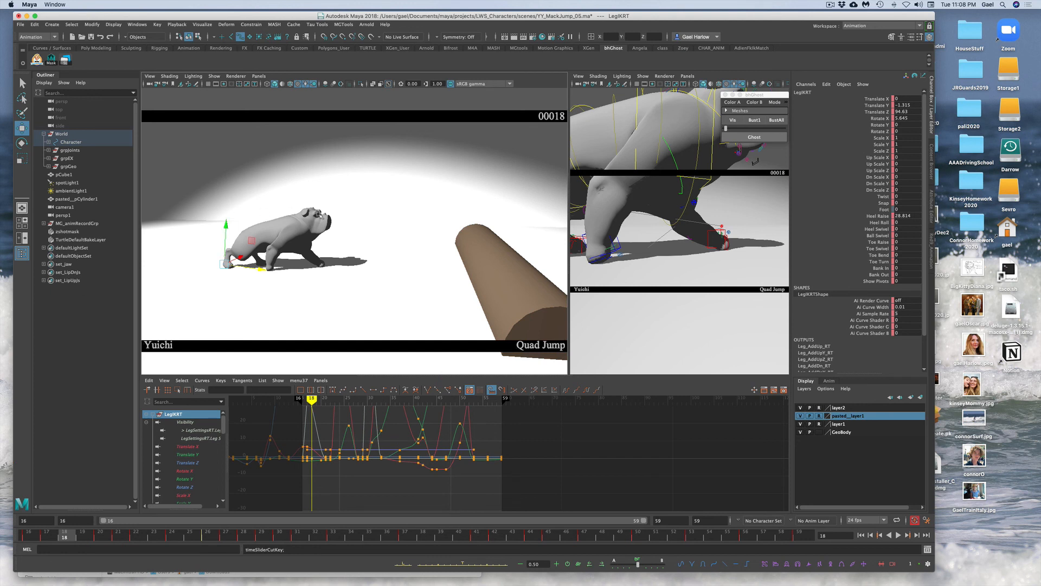
{"action": "left_click", "coordinate": [878, 216]}
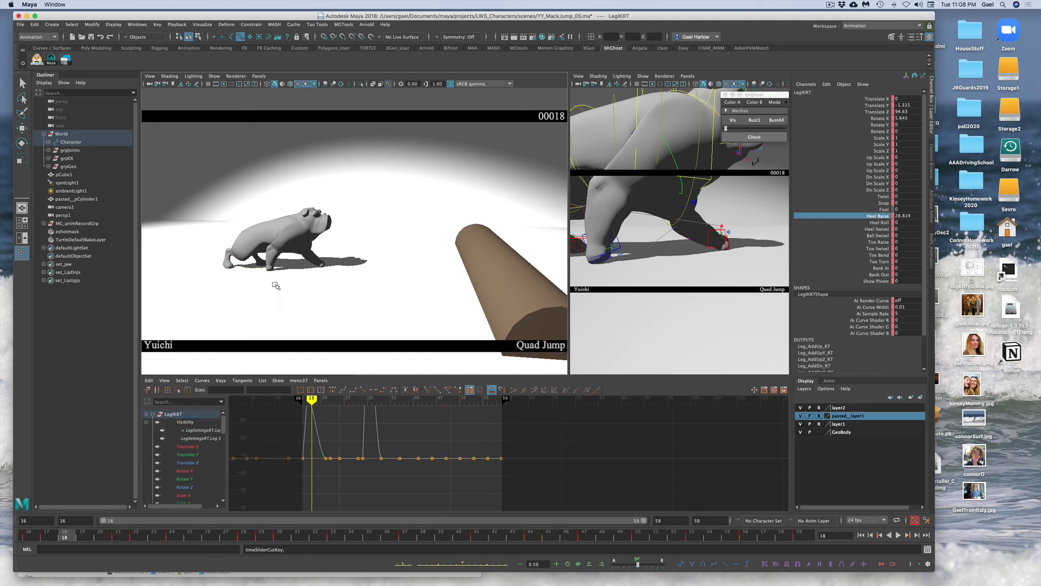
{"action": "middle_click_drag", "start_coordinate": [279, 286], "coordinate": [371, 288]}
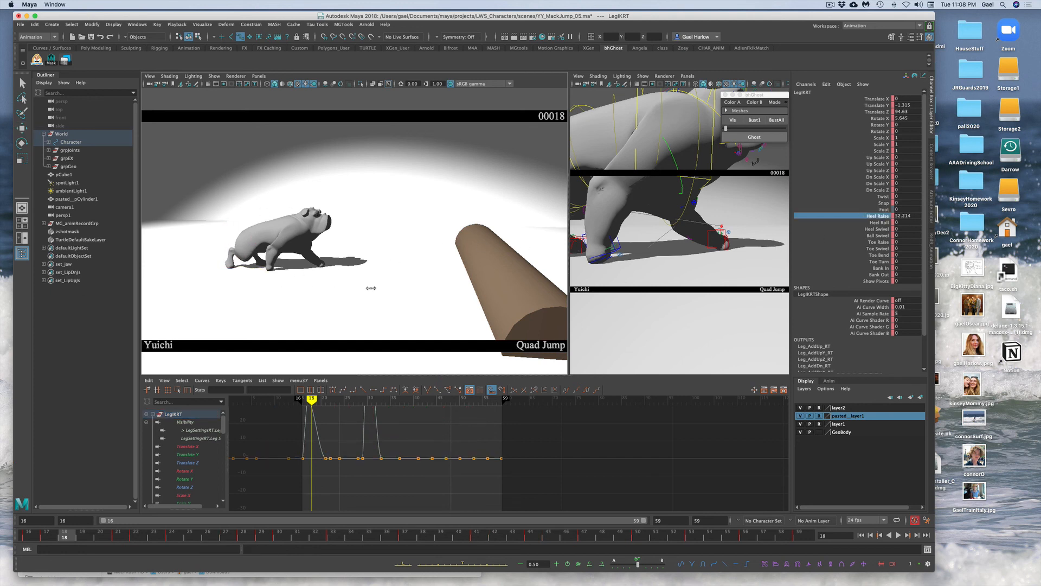
{"action": "key", "text": "s"}
{"action": "left_click_drag", "start_coordinate": [68, 531], "coordinate": [1, 550]}
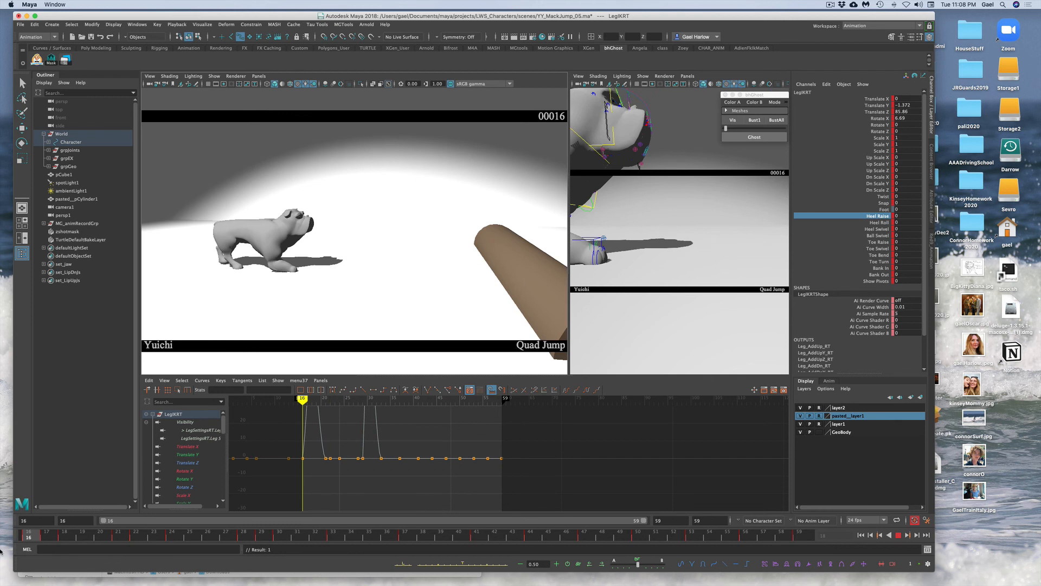
Step: Deselect the leg control, save the scene, and playblast the dog's jump to YY_MackJump_04.mov
{"action": "left_click", "coordinate": [239, 184]}
{"action": "left_click", "coordinate": [21, 25]}
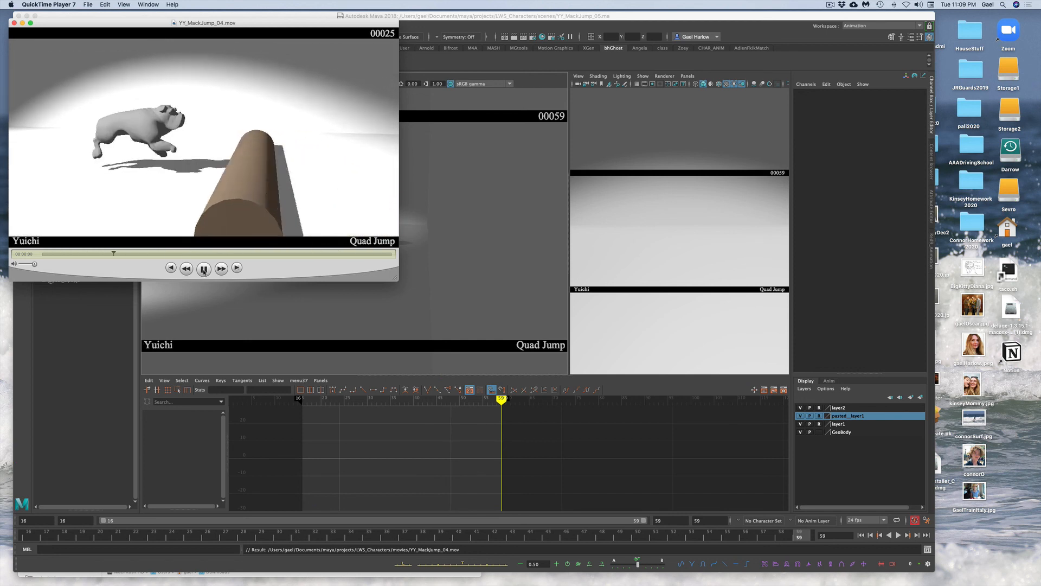
Step: Review the YY_MackJump_04.mov playblast and close it, and play the jump animation again in Maya
{"action": "left_click", "coordinate": [204, 268]}
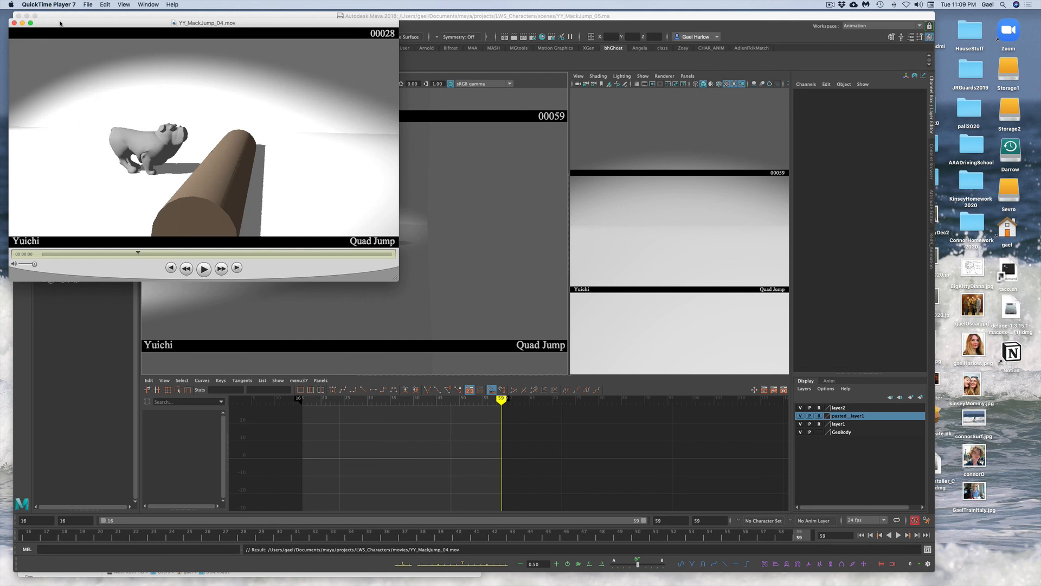
{"action": "left_click_drag", "start_coordinate": [60, 22], "coordinate": [81, 39]}
{"action": "left_click", "coordinate": [39, 40]}
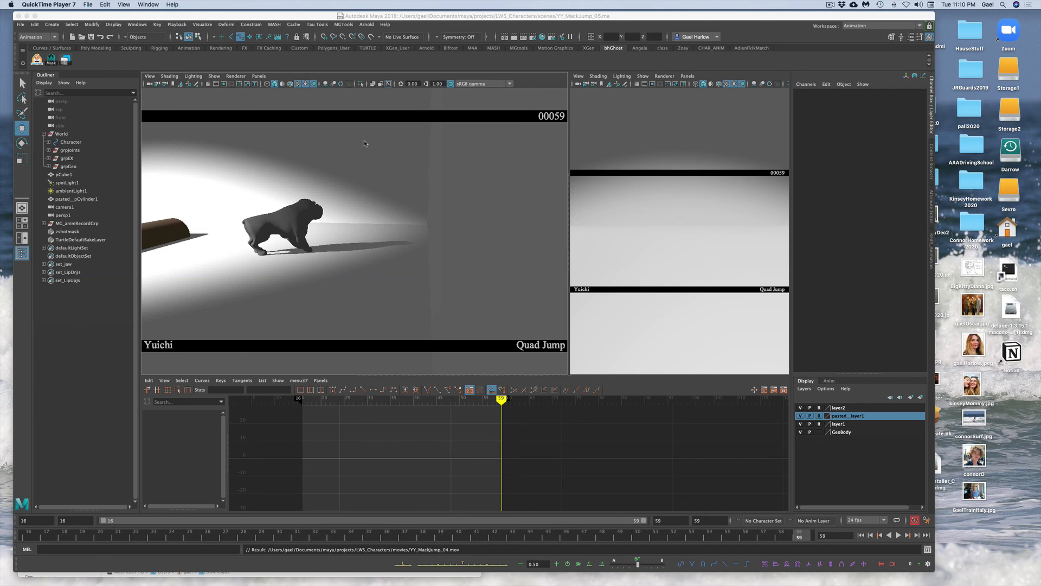
{"action": "left_click", "coordinate": [636, 13]}
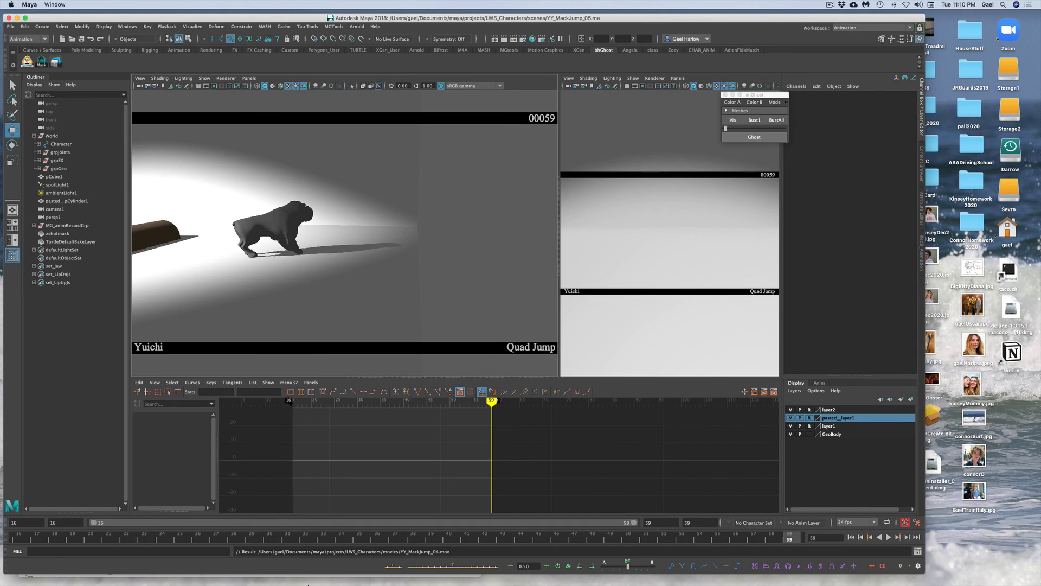
{"action": "key", "text": "alt+v"}
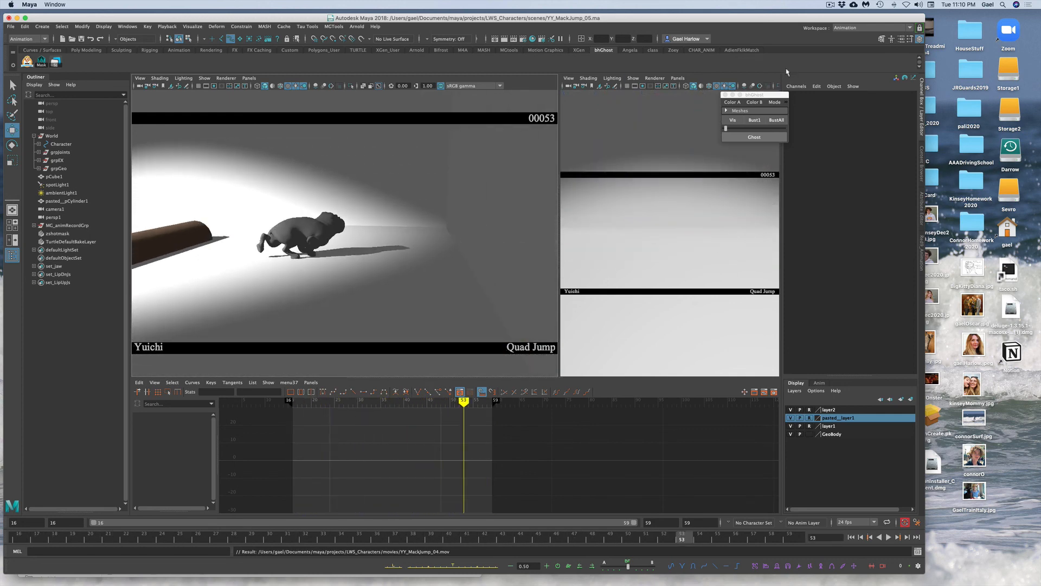
{"action": "left_click", "coordinate": [831, 6]}
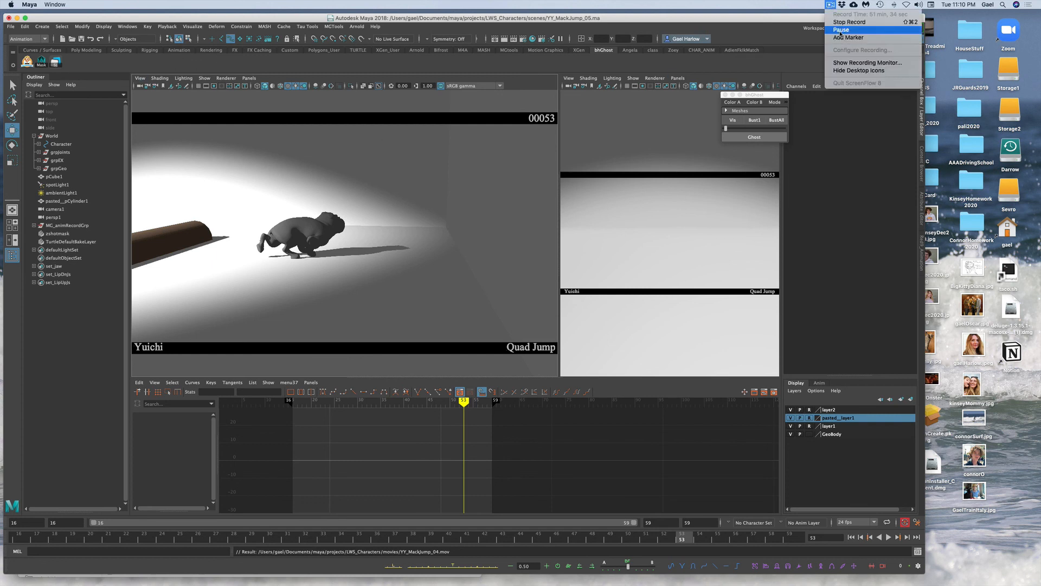